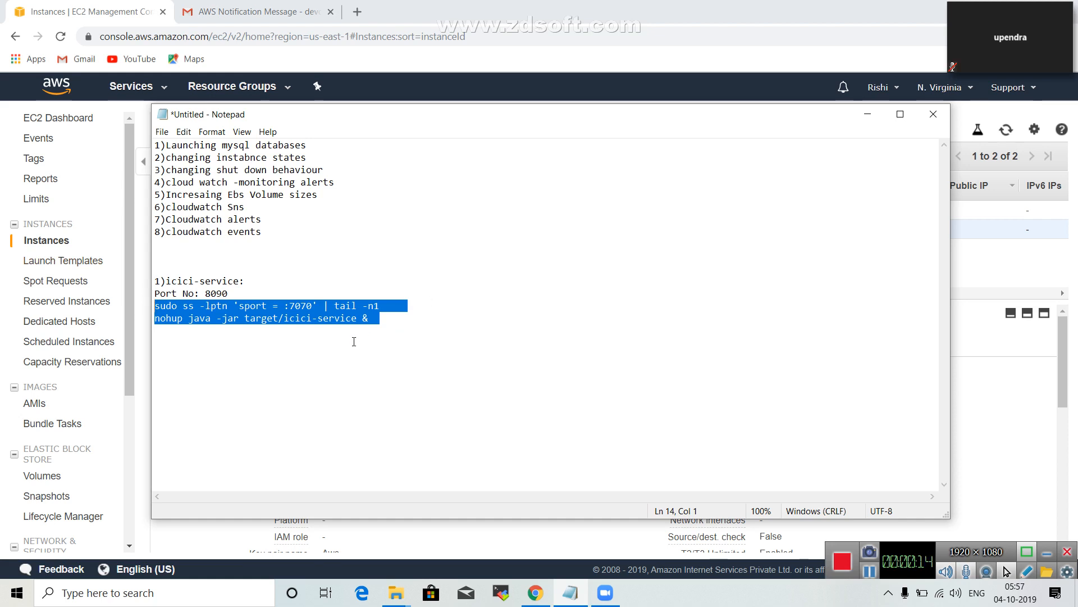
drag(354, 342, 153, 283)
click(596, 373)
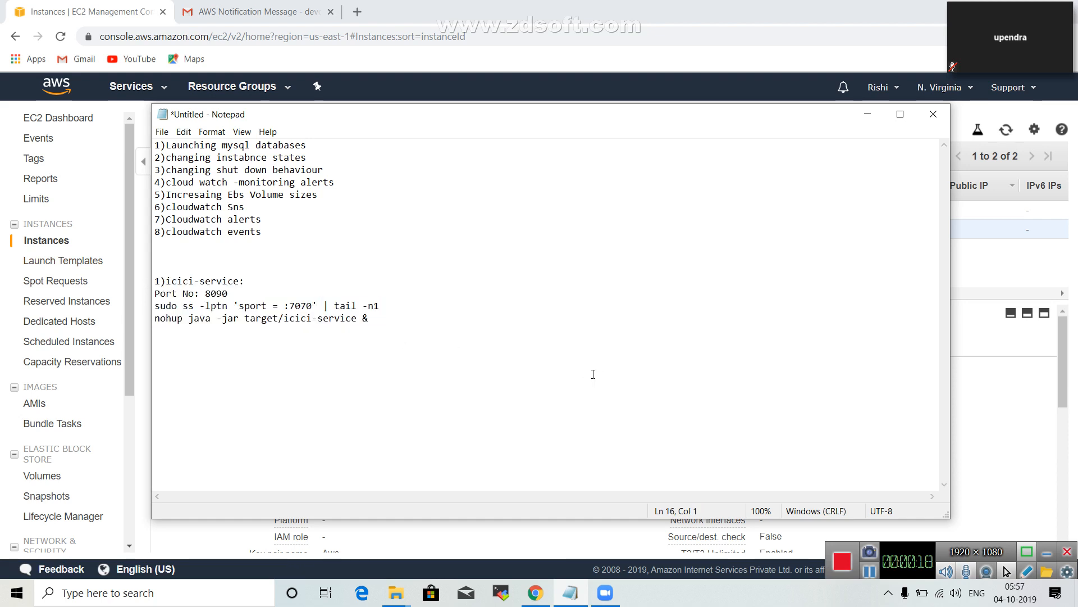
drag(490, 362, 156, 270)
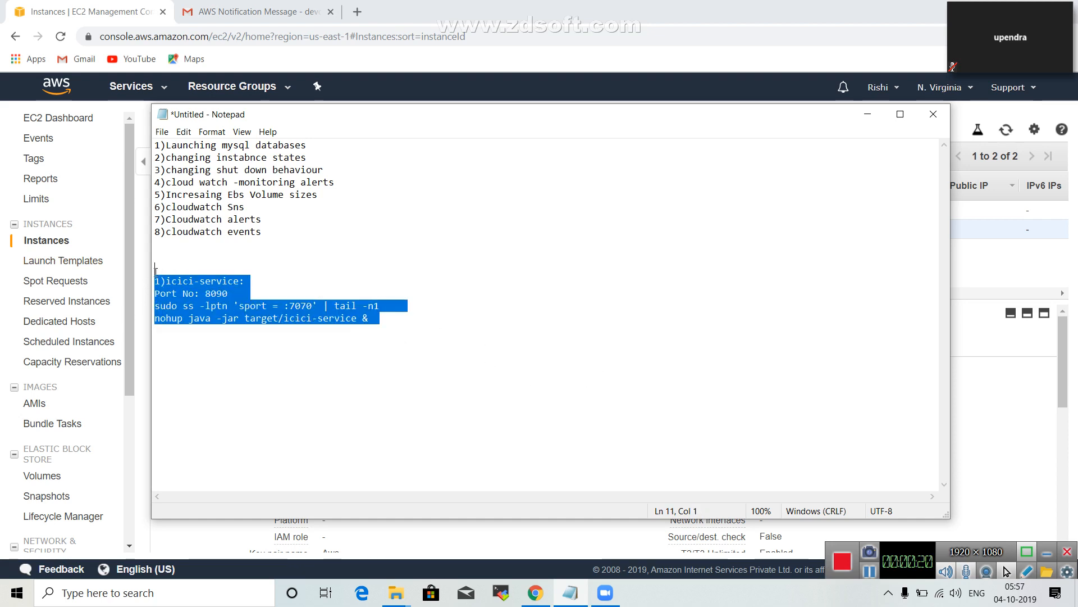
click(376, 361)
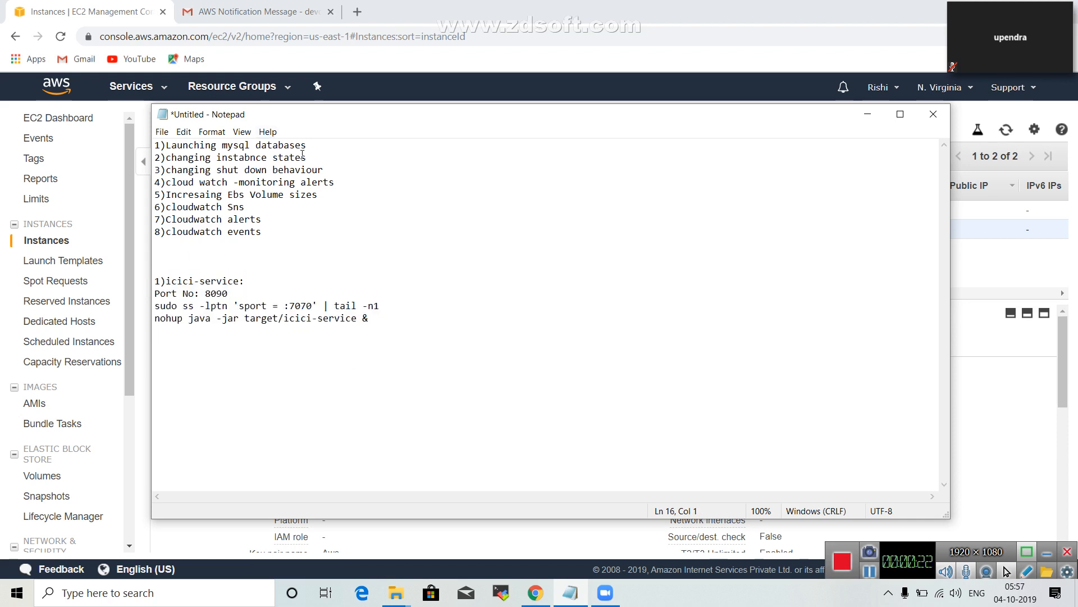
drag(308, 146, 158, 147)
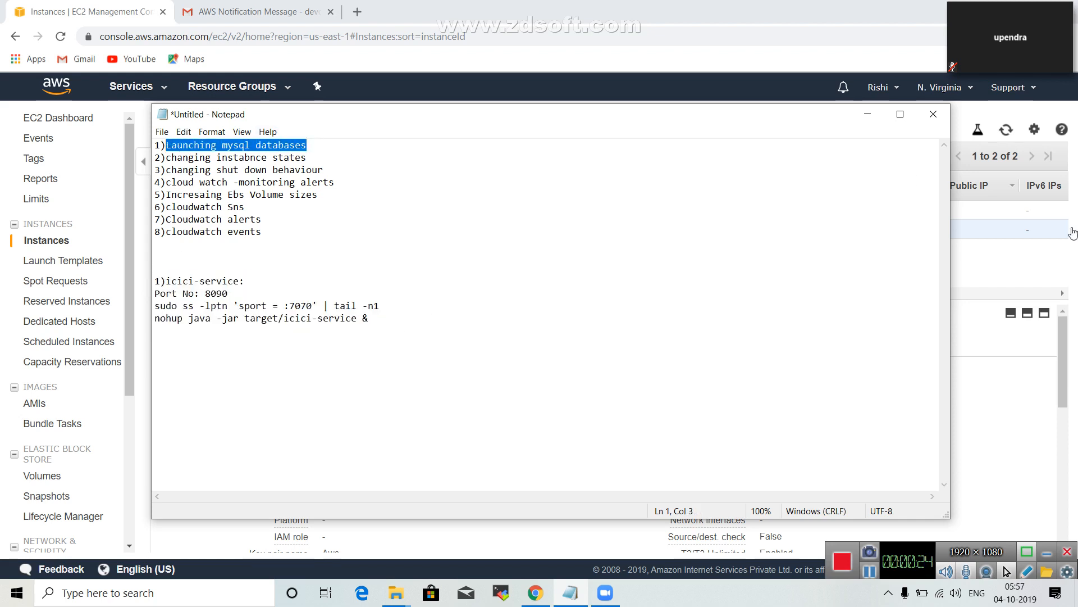
Switch to the EC2 console in the browser and refresh the list of instances.
click(1009, 274)
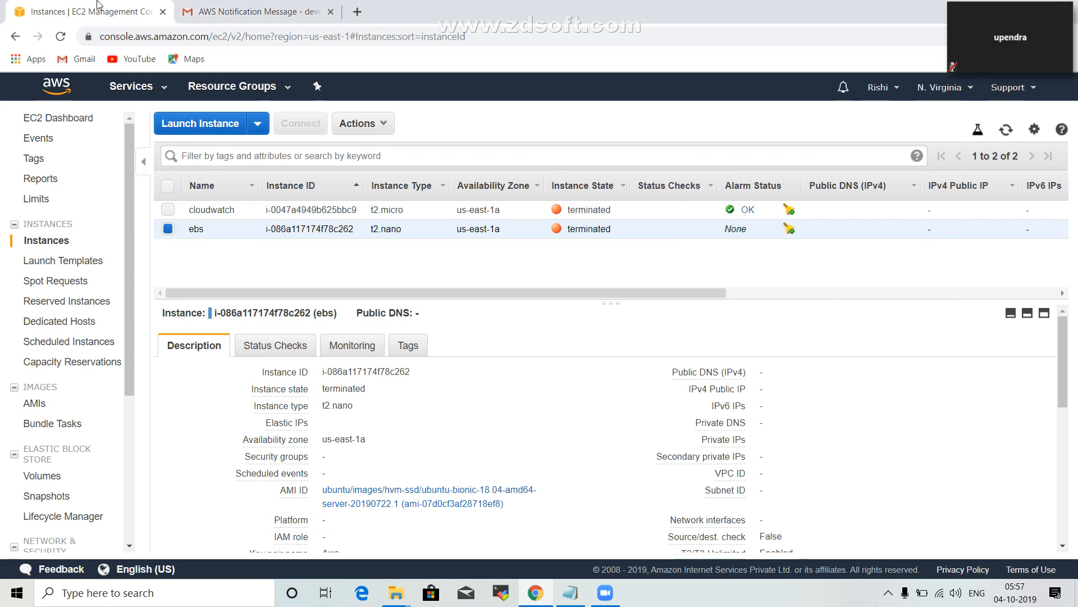
click(1006, 130)
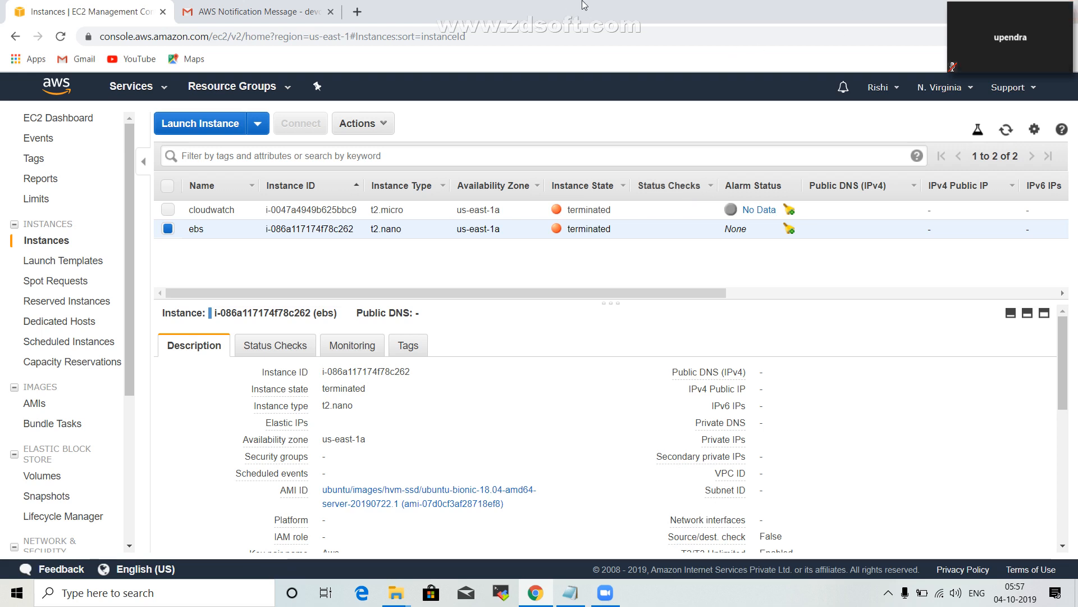
Open the RDS service from the Database group in the list of AWS services.
click(170, 94)
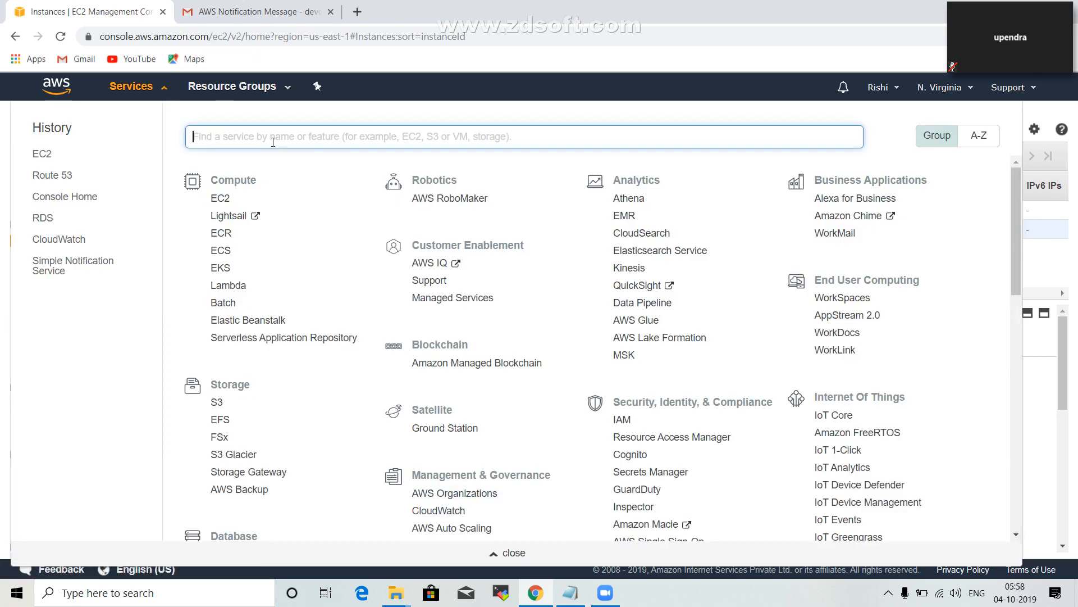
text(r)
key(BackSpace)
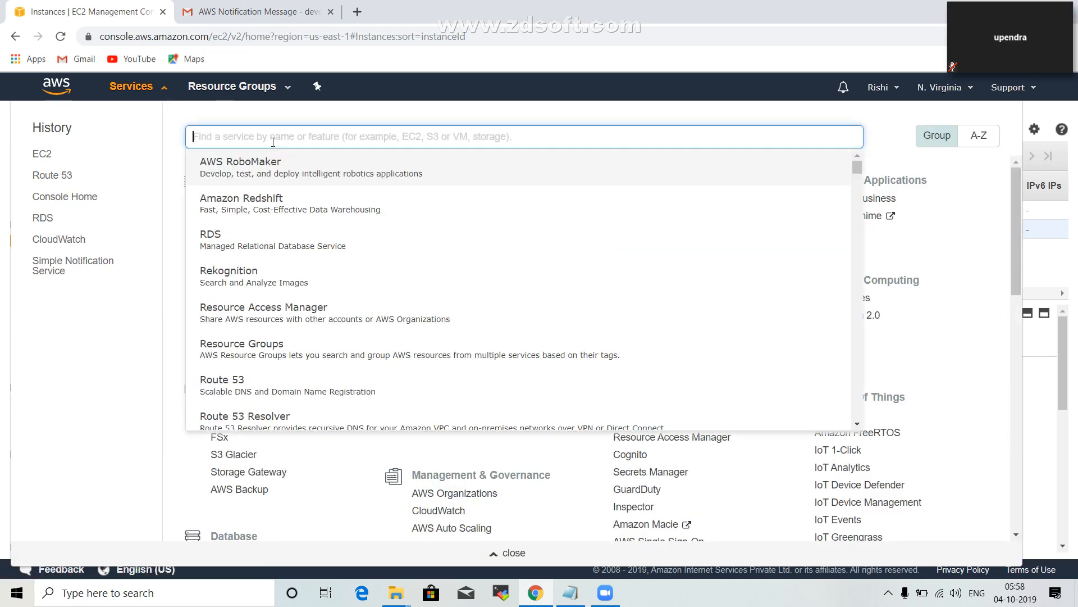
scroll(332, 368, down, 4)
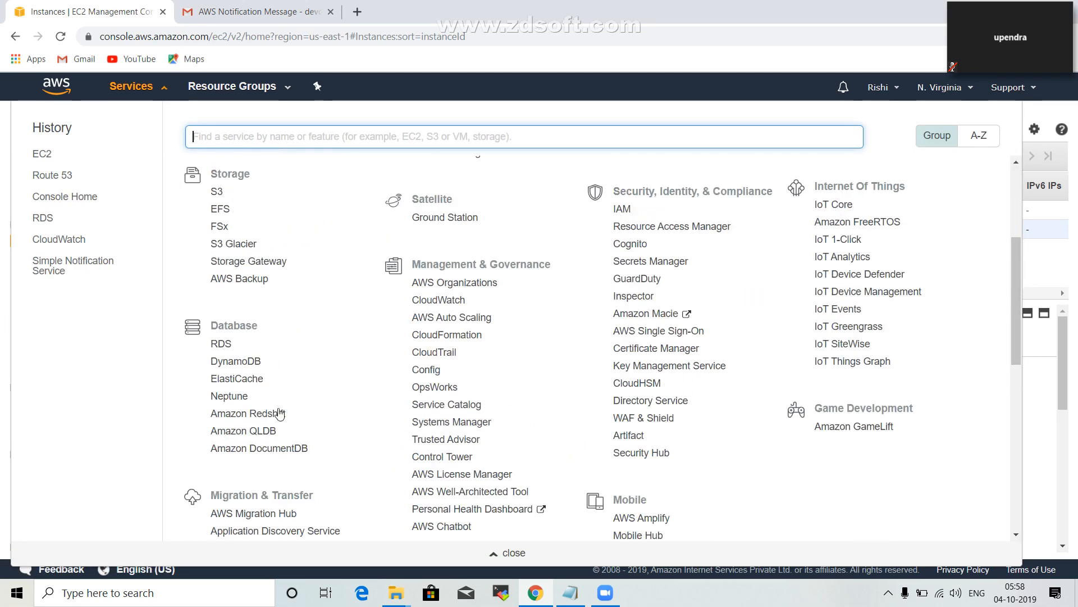
click(220, 345)
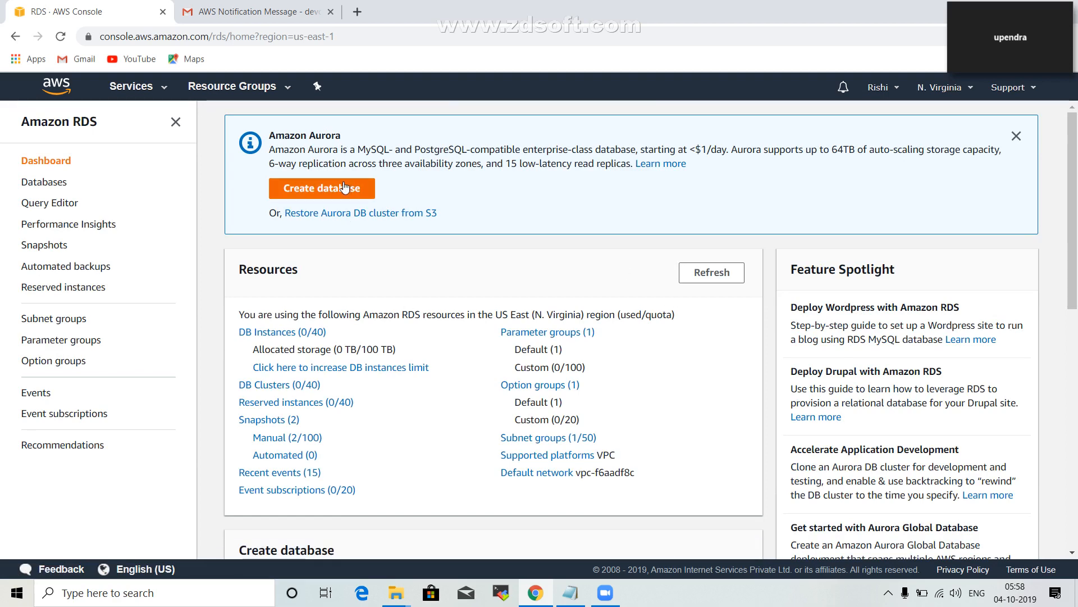
Start creating a database, choose MySQL as the engine type and open the list of available MySQL versions.
click(340, 193)
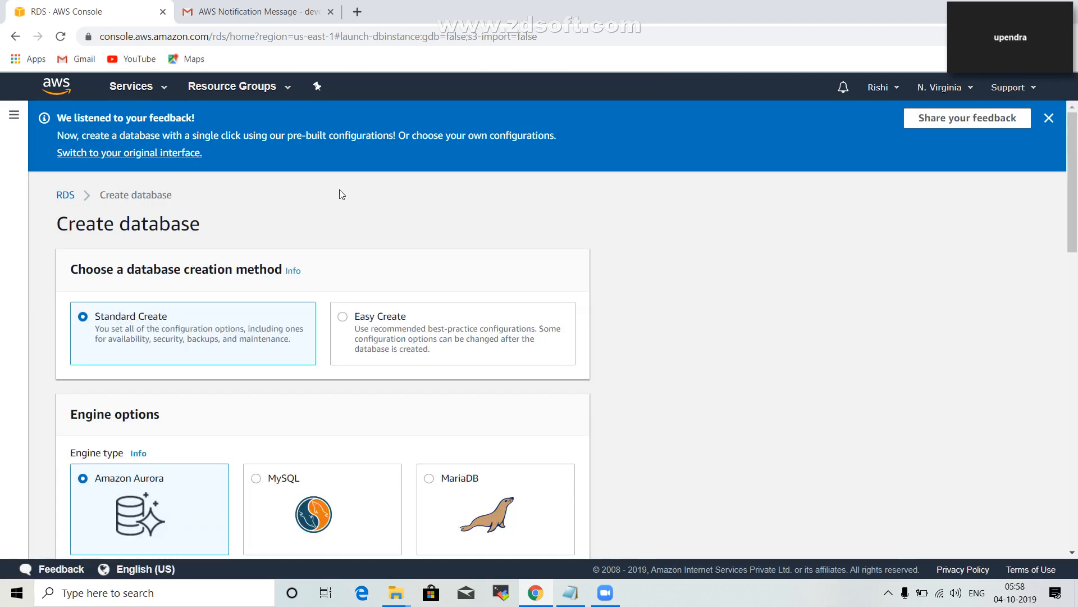
scroll(852, 288, down, 3)
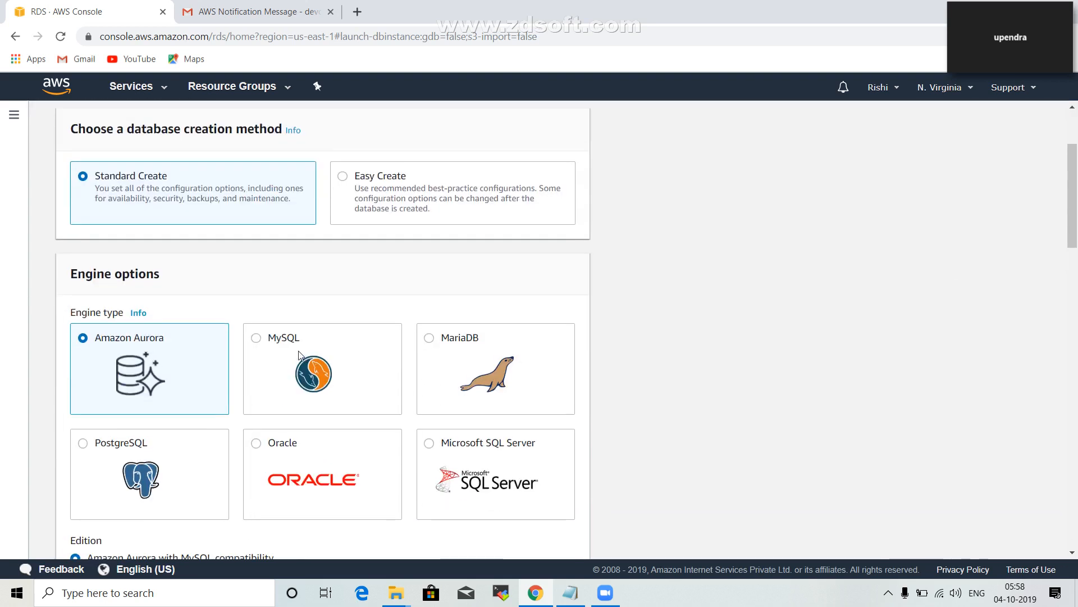
scroll(236, 418, down, 1)
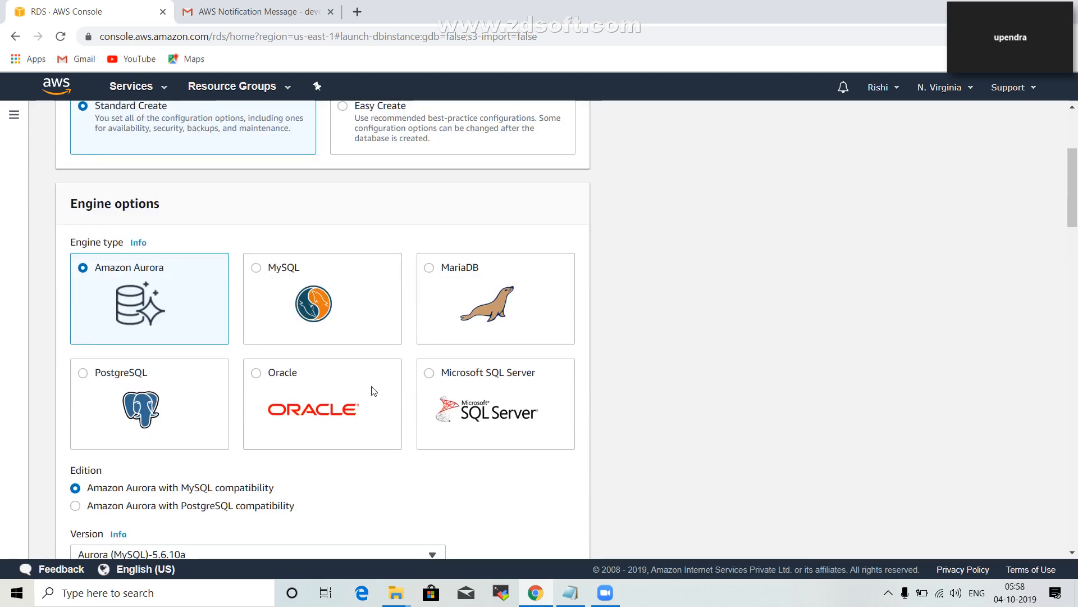
scroll(374, 391, down, 1)
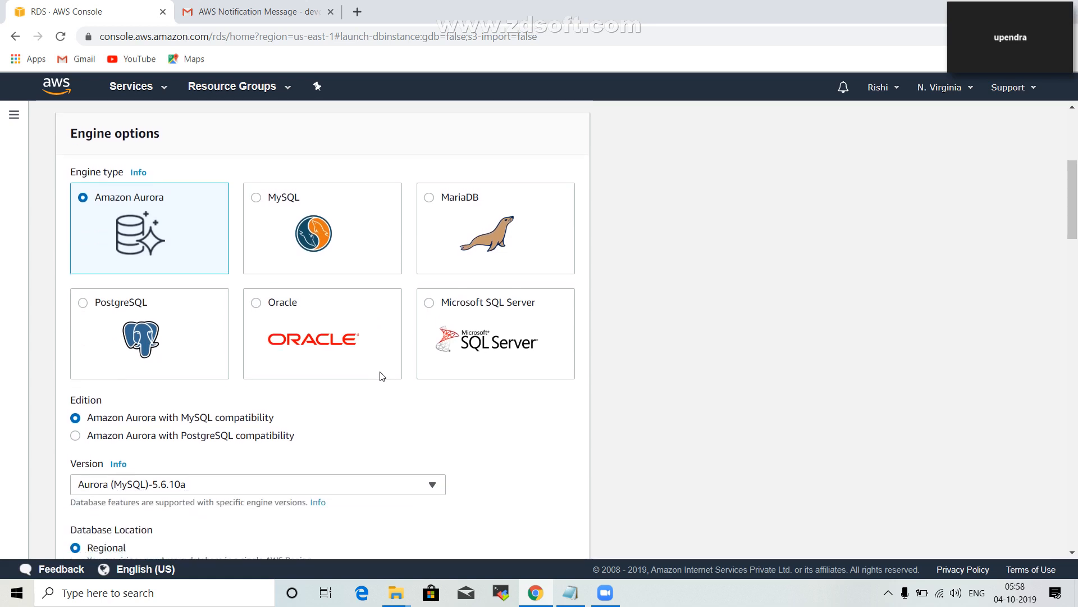
click(256, 197)
scroll(260, 401, down, 1)
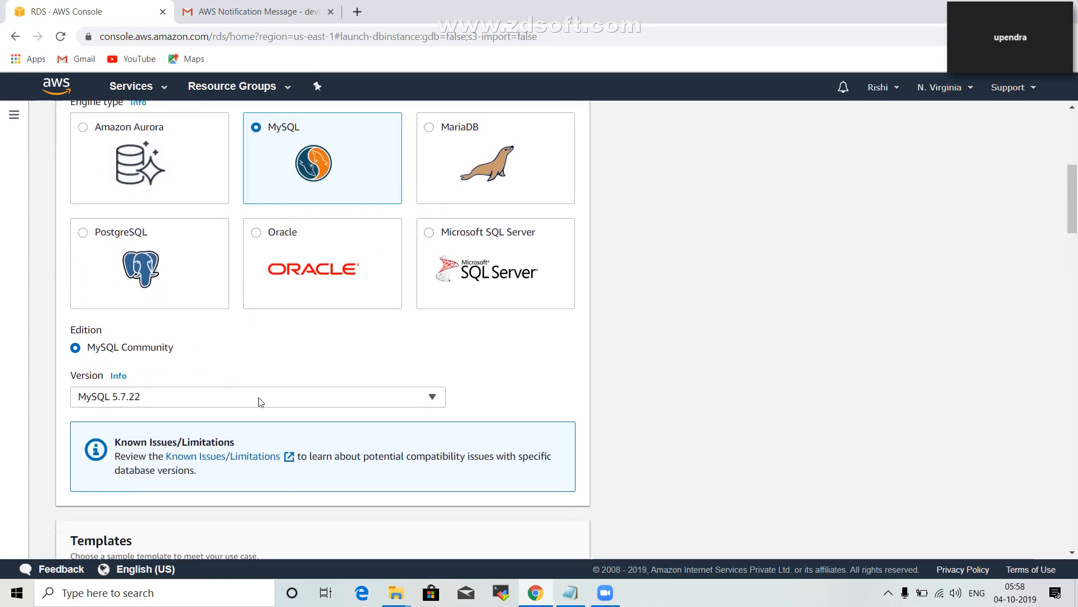
click(204, 397)
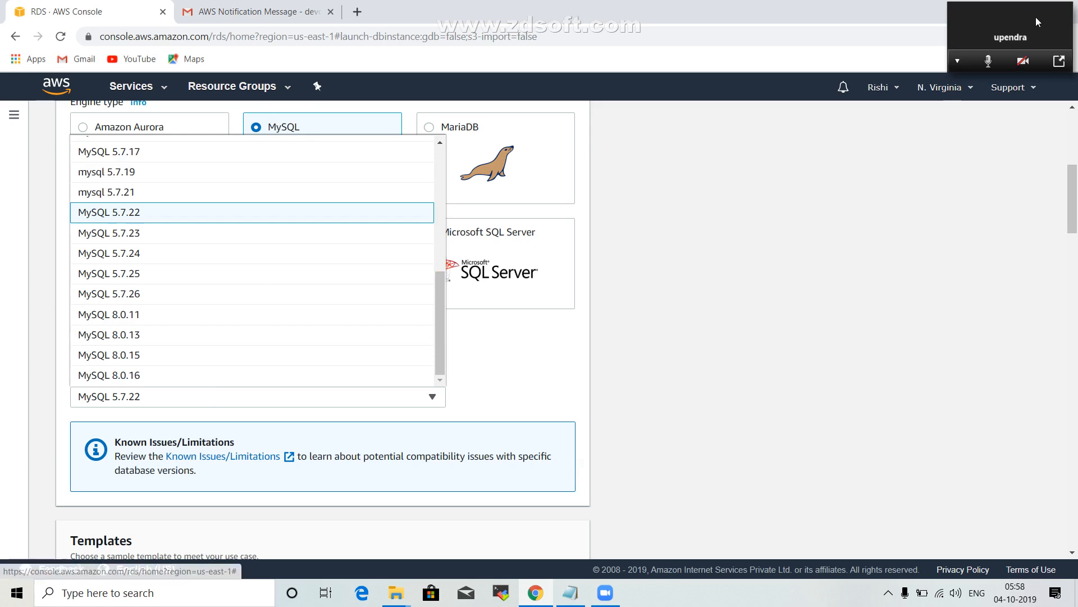
Switch to the Zoom meeting window and share the entire screen with the participants.
click(1058, 65)
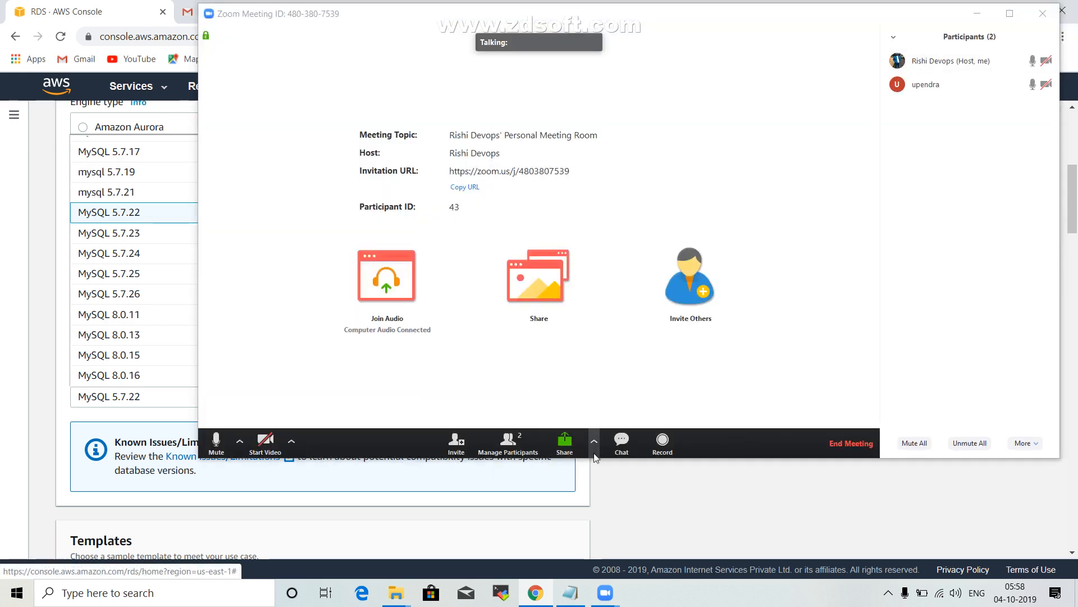
click(566, 444)
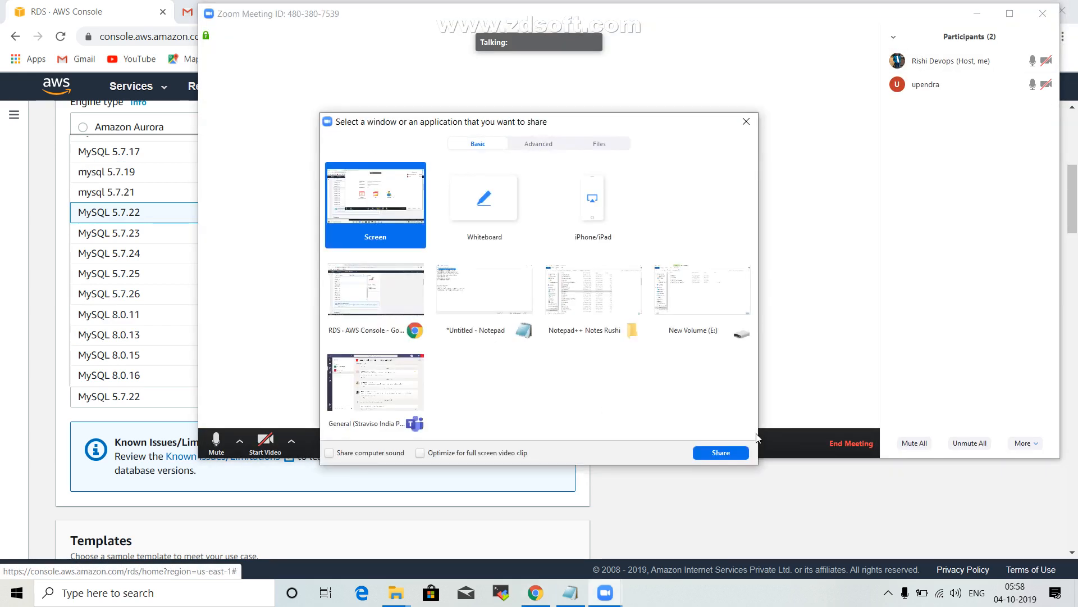
click(722, 455)
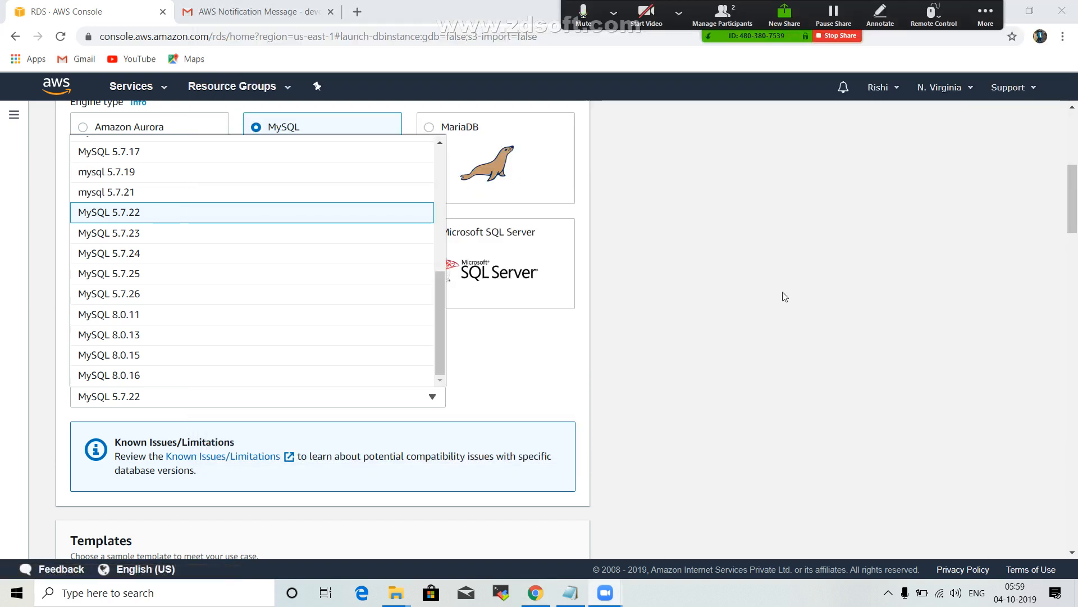
Search the AWS services for rds and open the RDS dashboard again.
scroll(785, 297, up, 6)
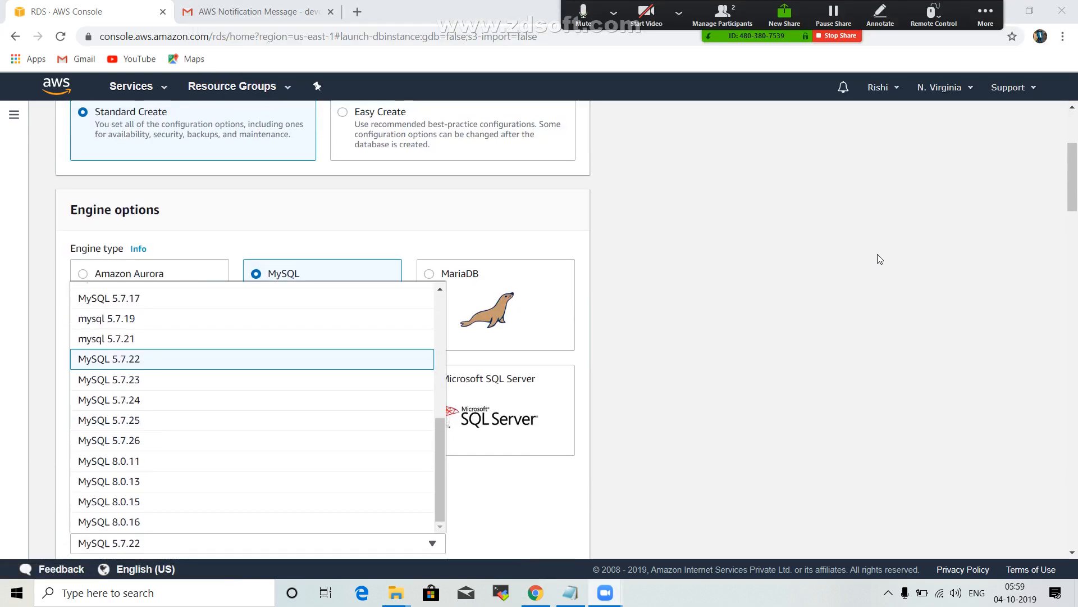
click(161, 91)
click(300, 133)
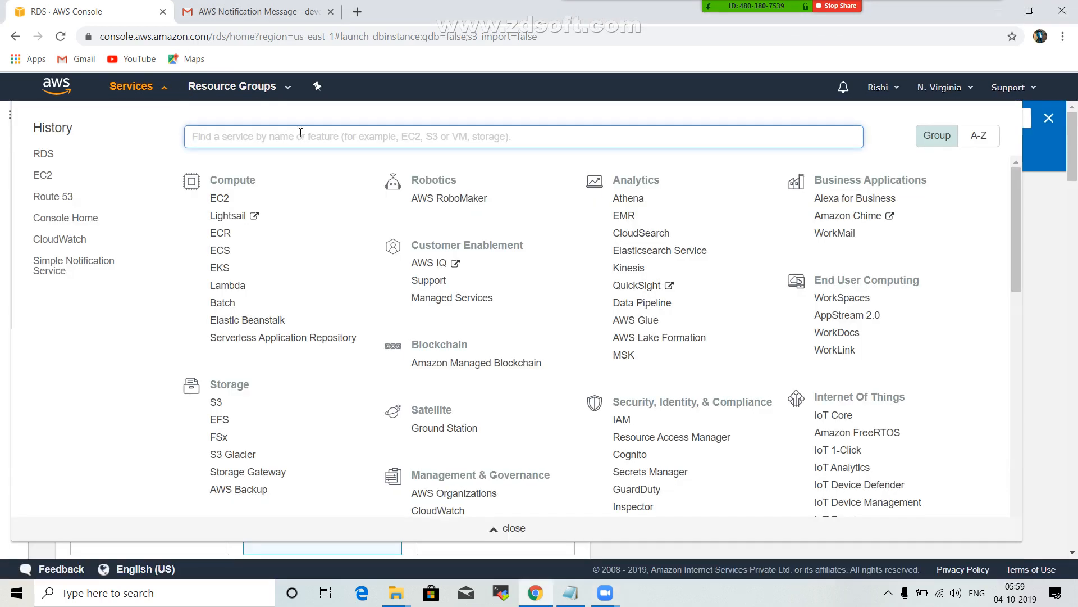
text(rds)
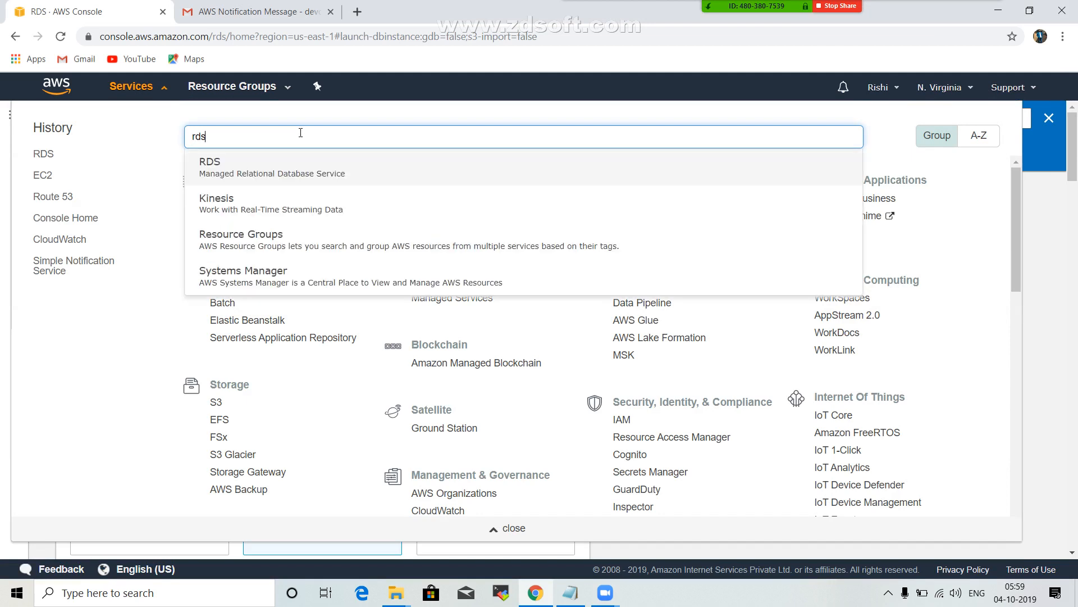
key(Return)
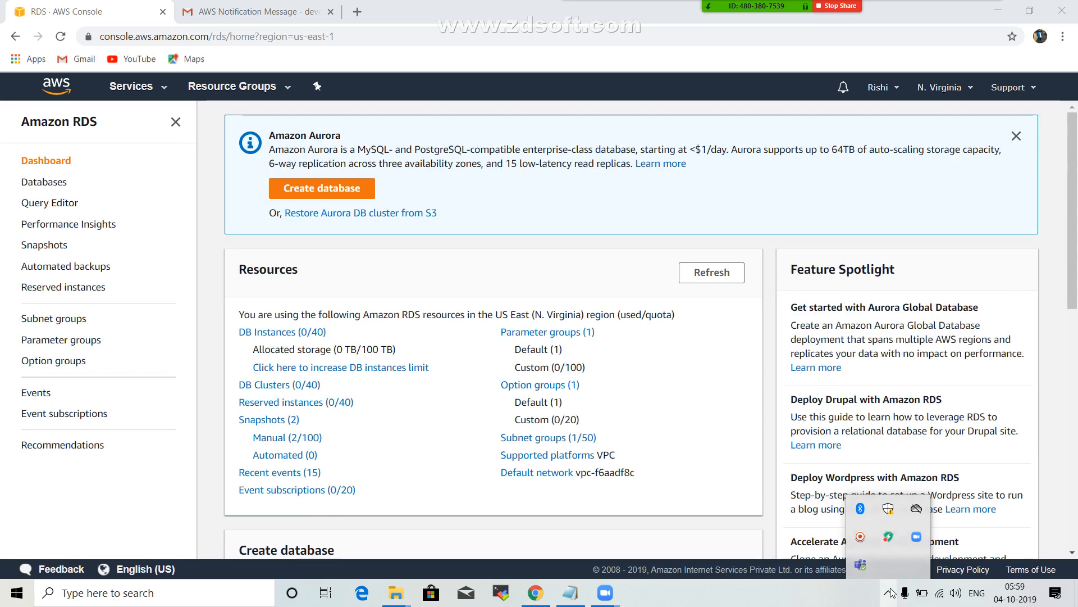
Start creating a new RDS database and choose MySQL as the engine type.
click(346, 190)
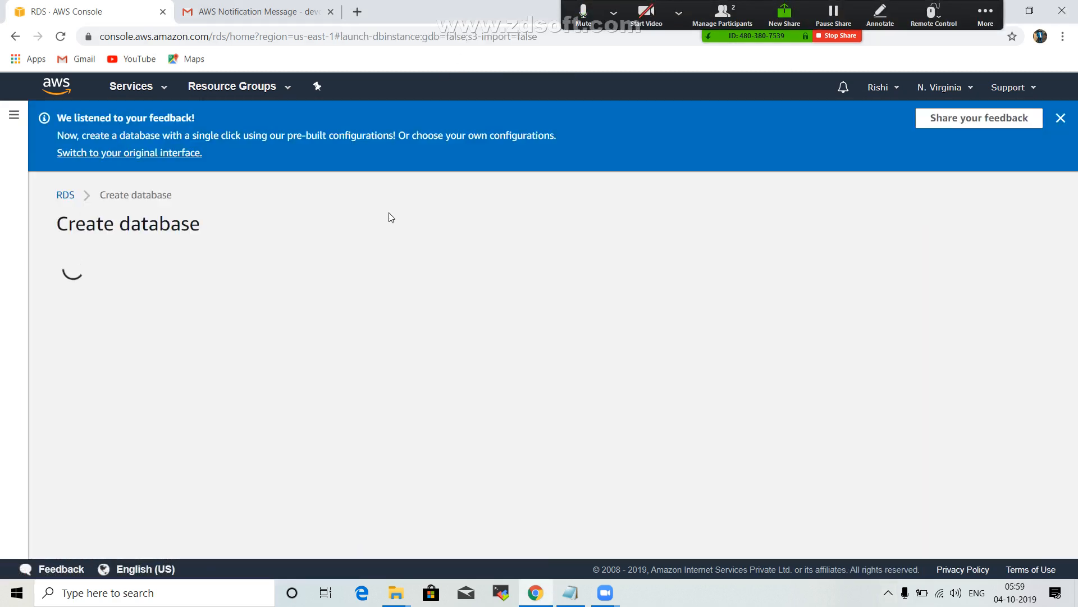
scroll(389, 213, down, 3)
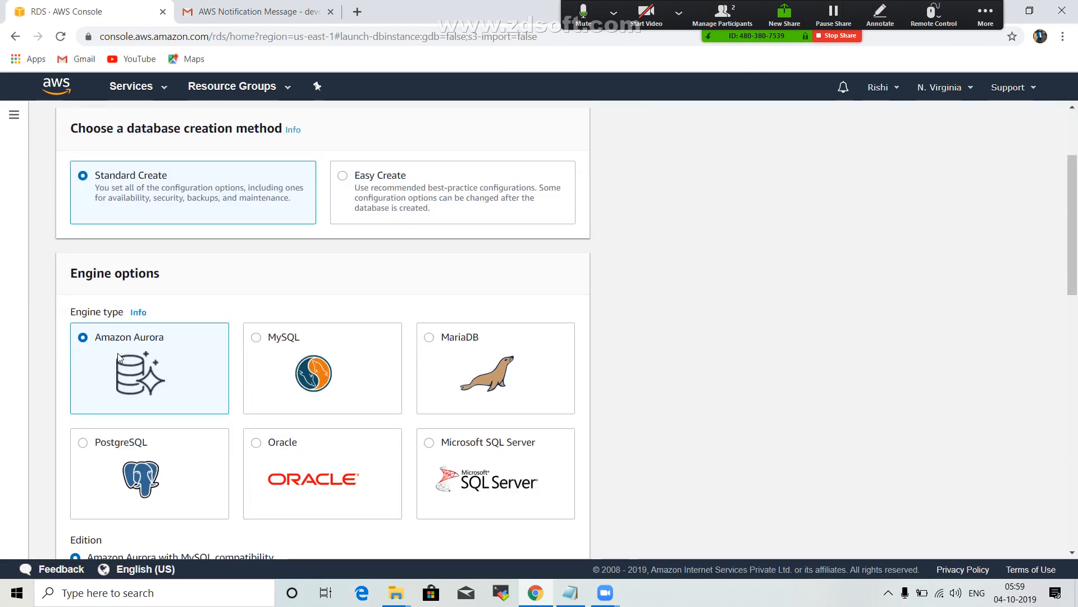
scroll(487, 339, down, 1)
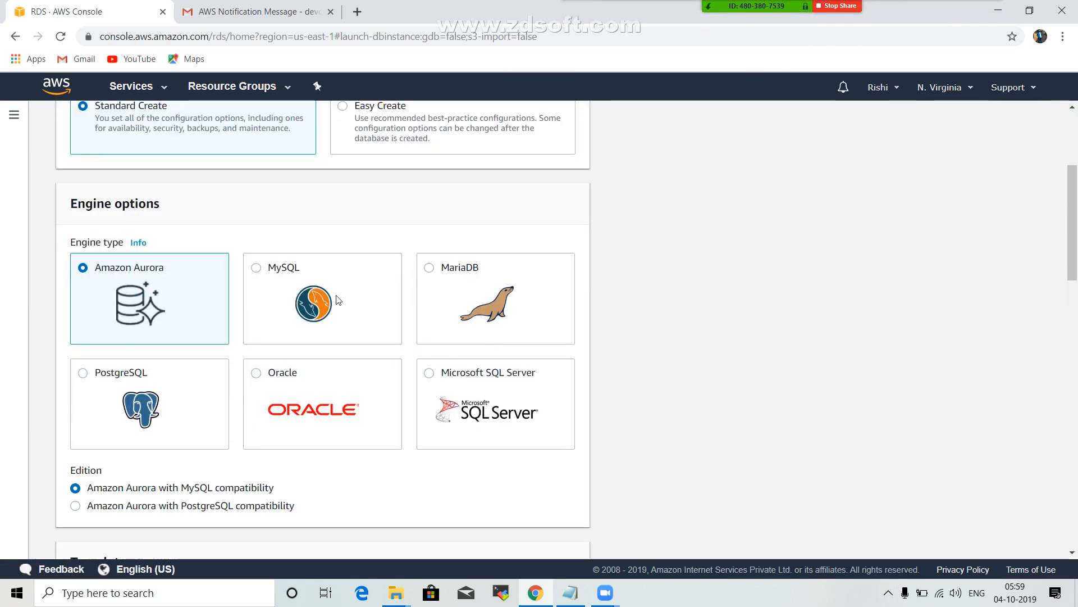
click(257, 269)
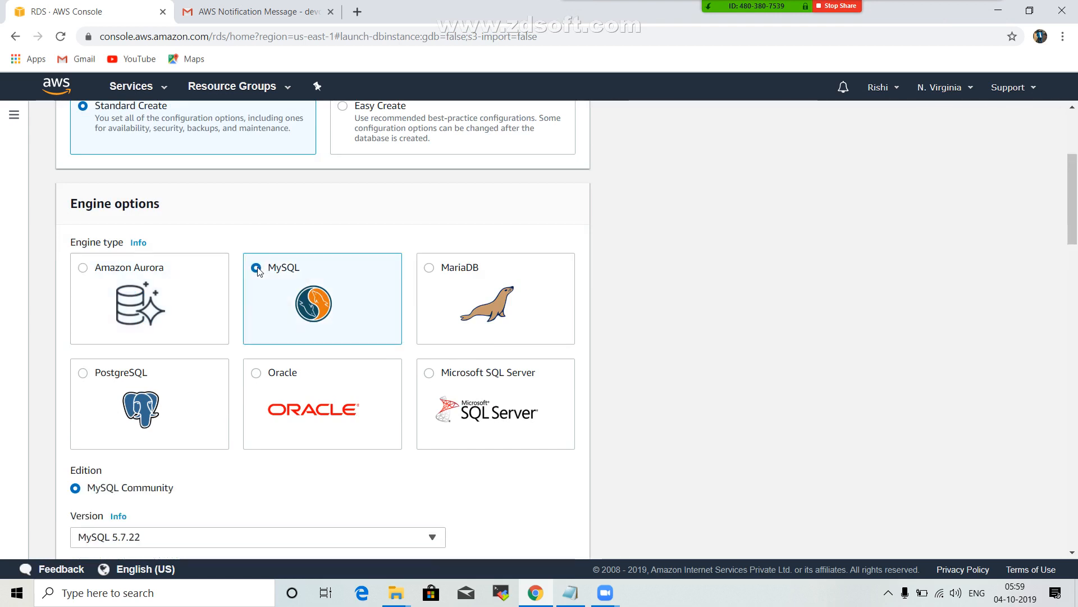
Choose the Free tier template for the new MySQL database.
scroll(259, 269, down, 1)
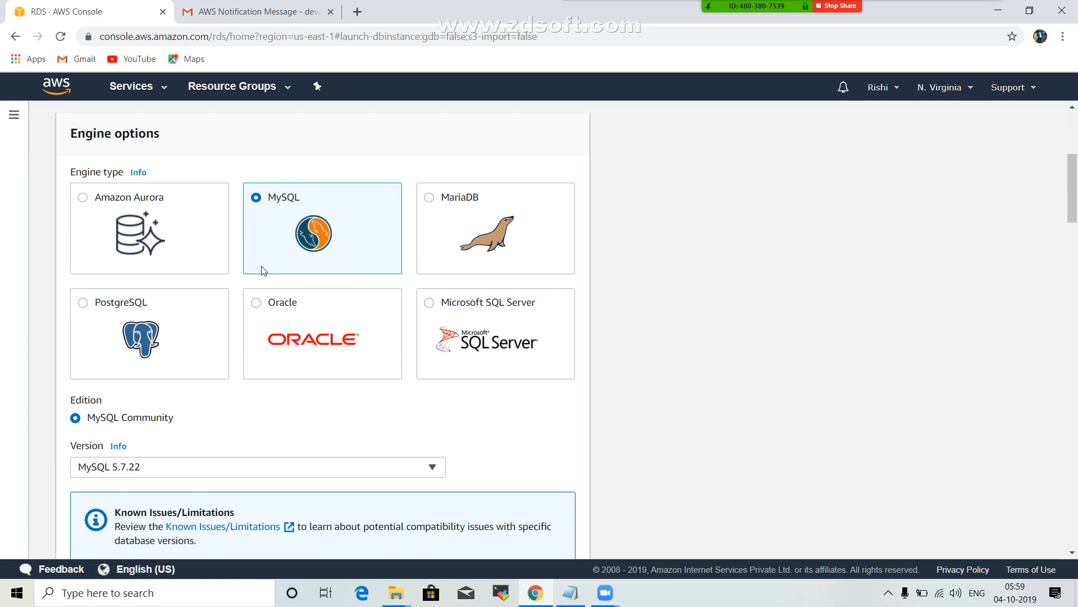
scroll(262, 271, down, 1)
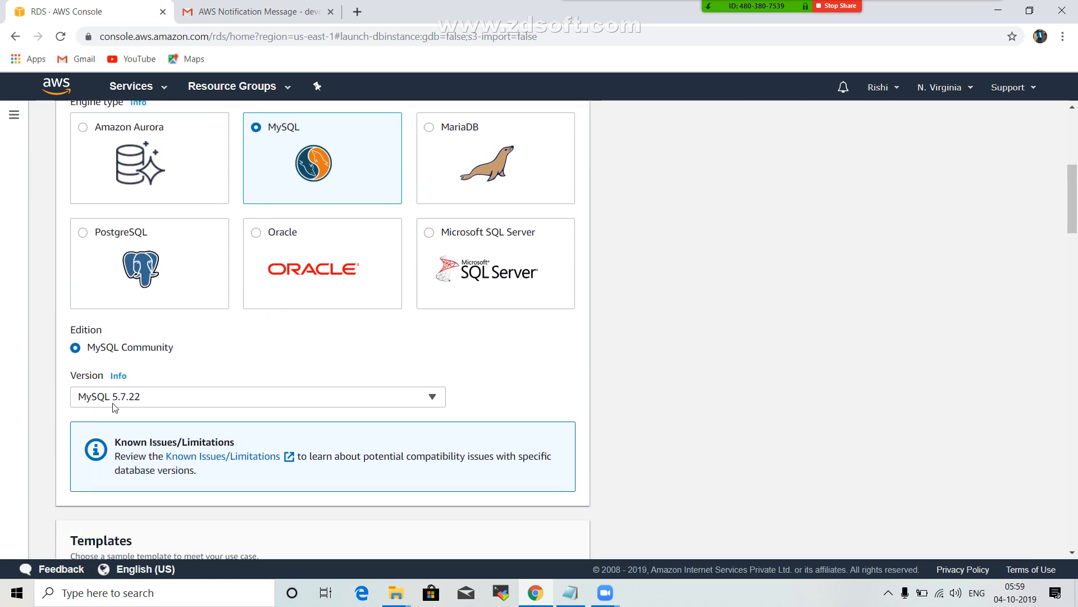
scroll(159, 396, down, 5)
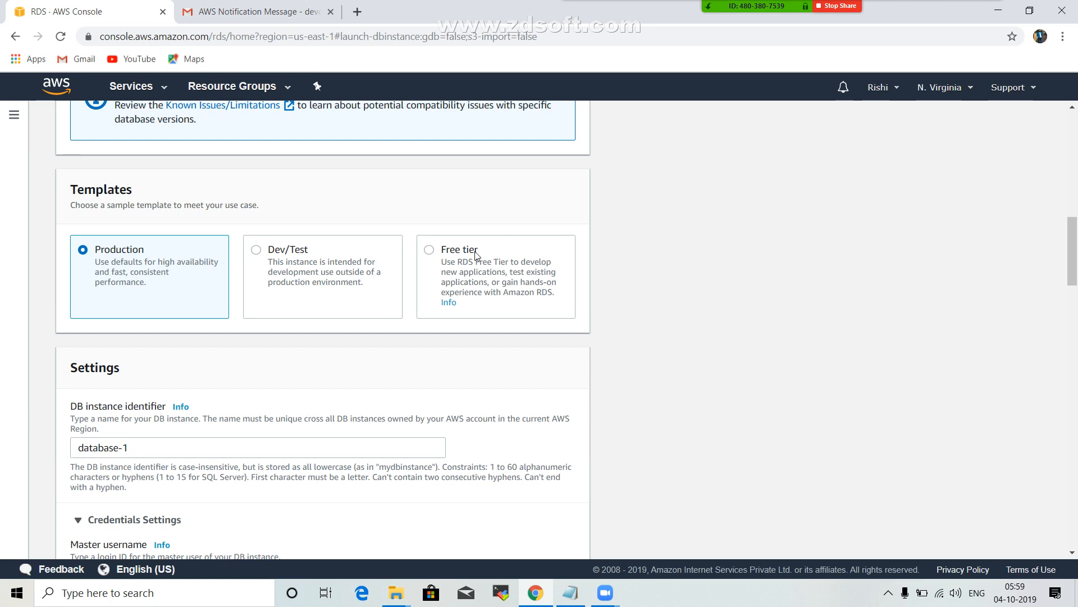
click(430, 250)
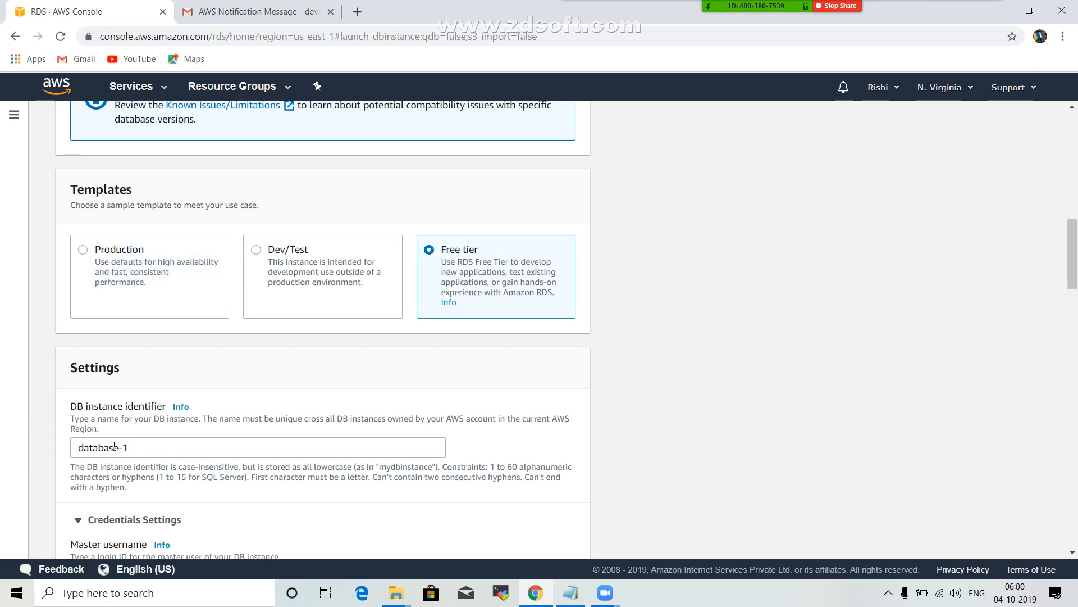
Replace the default DB instance identifier with mysqltest.
click(149, 447)
key(ctrl+a)
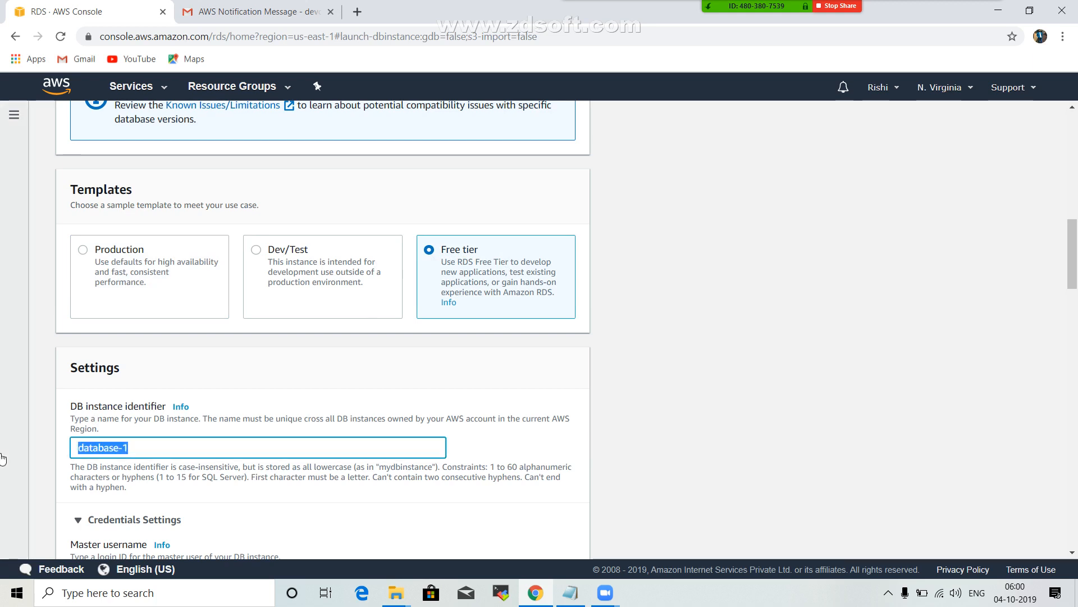
key(BackSpace)
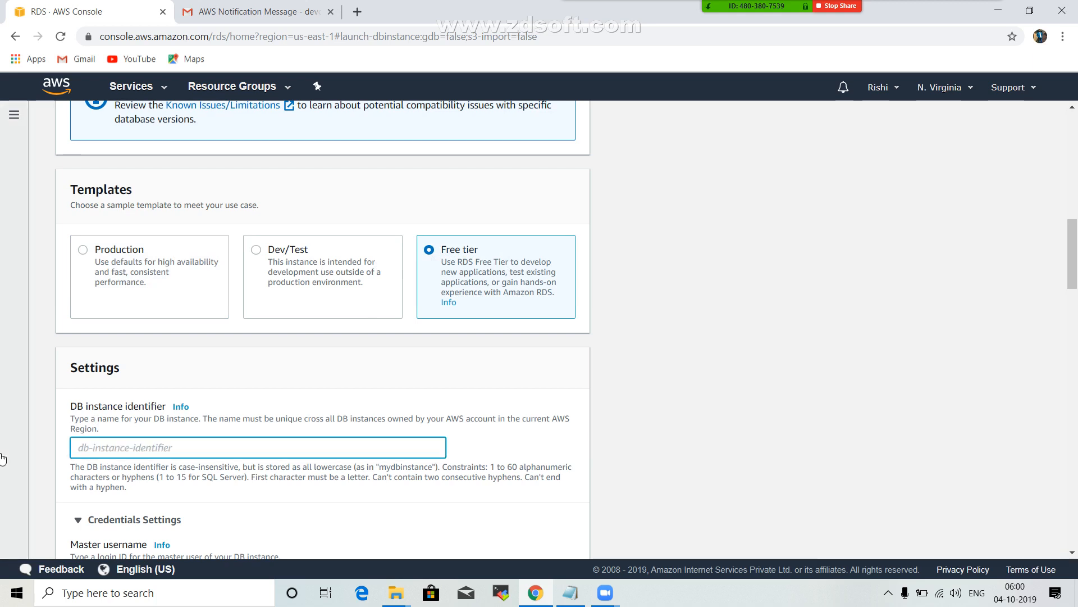
text(mysql)
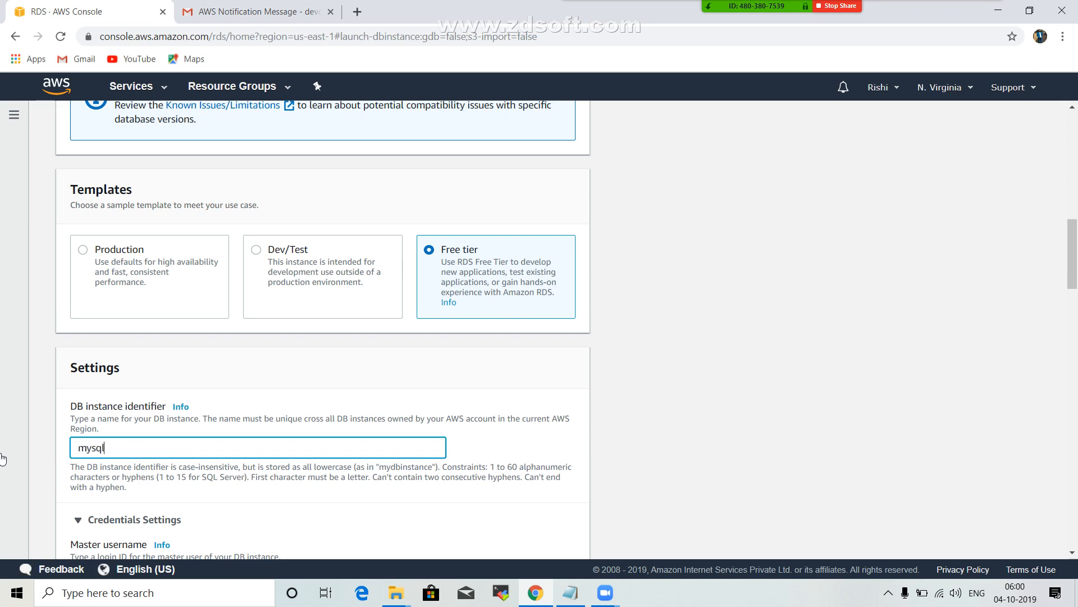
text(test)
scroll(111, 453, down, 3)
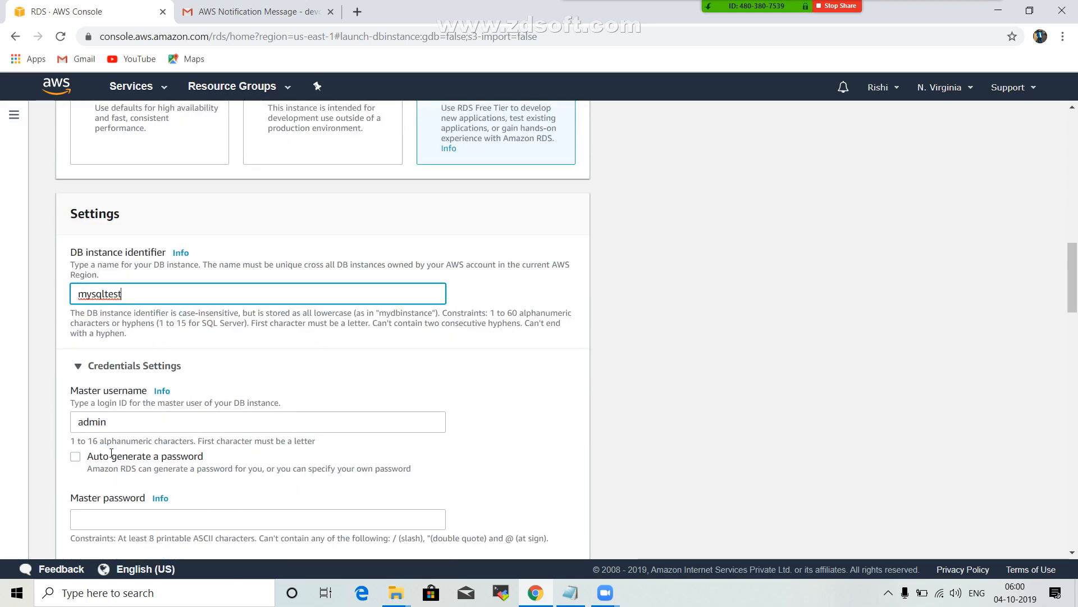
Check the master password rules, compose a master password in the Windows search box, and copy it.
scroll(111, 453, down, 2)
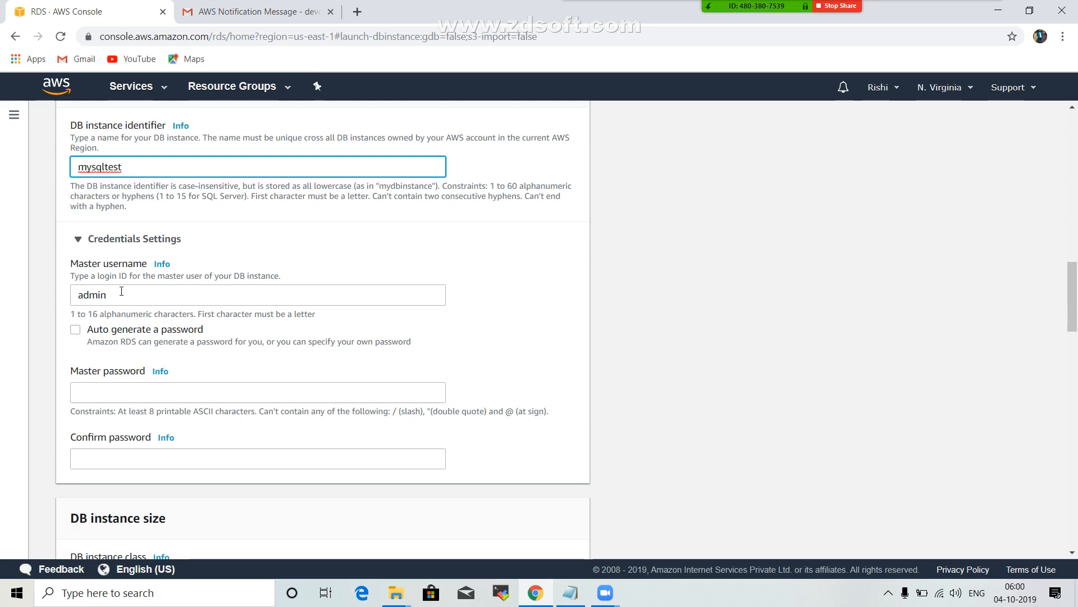
click(123, 388)
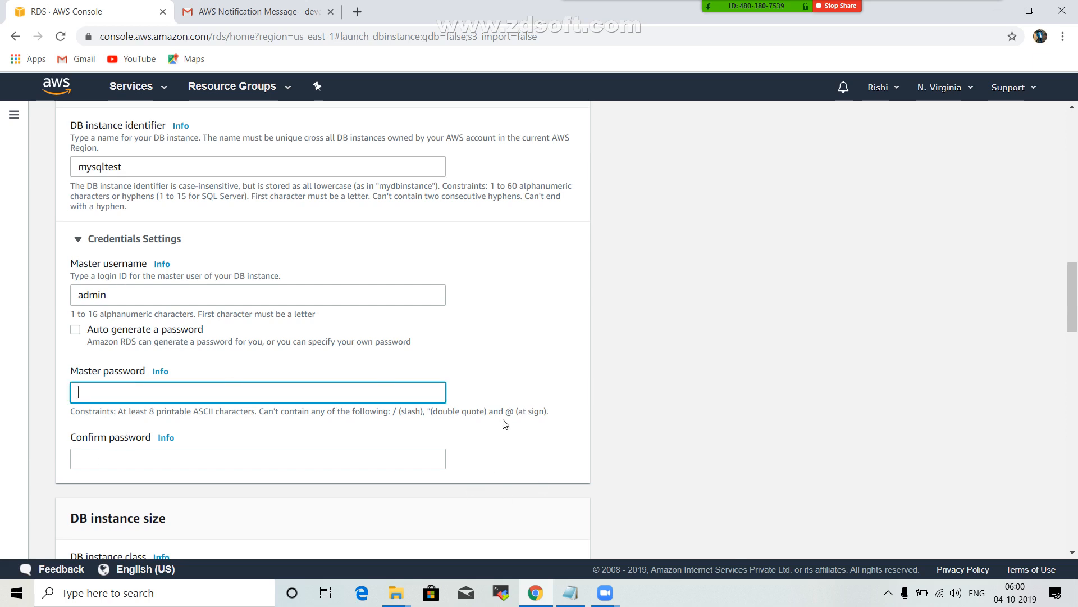
drag(504, 407, 512, 409)
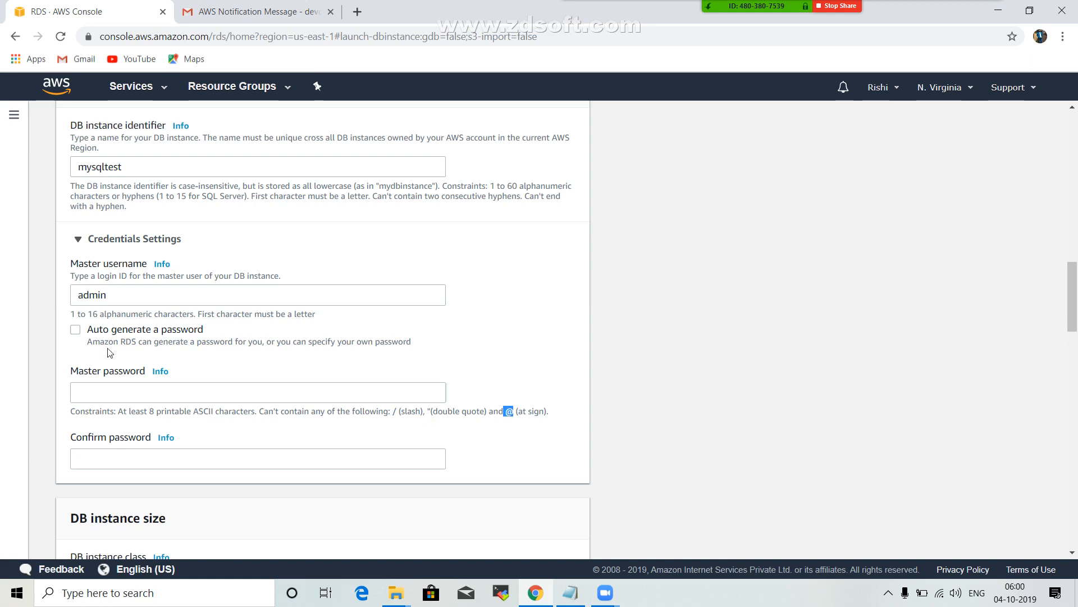
click(157, 593)
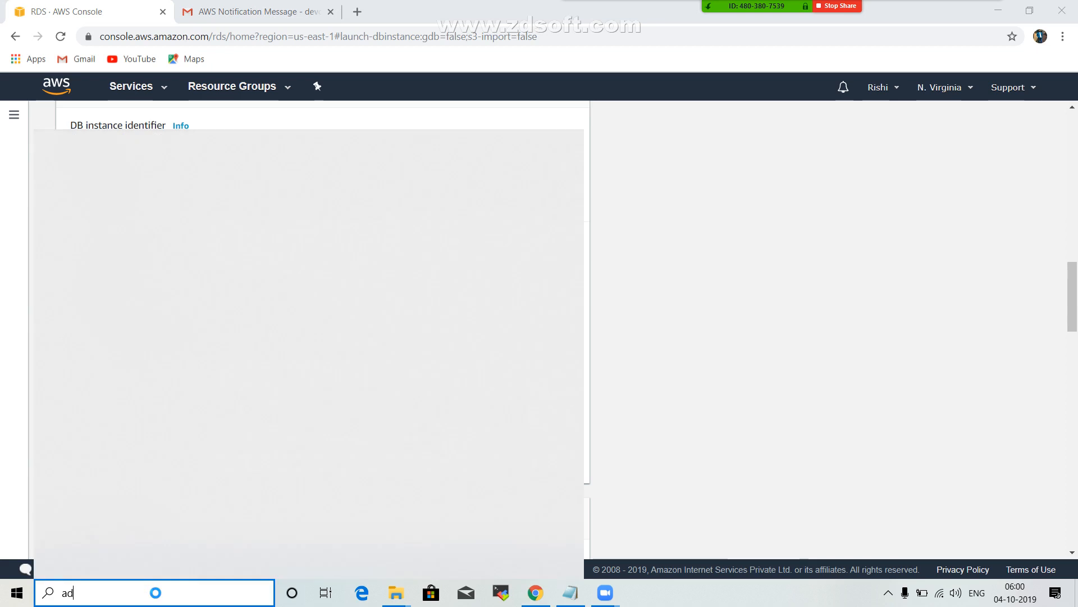
key(BackSpace)
key(BackSpace)
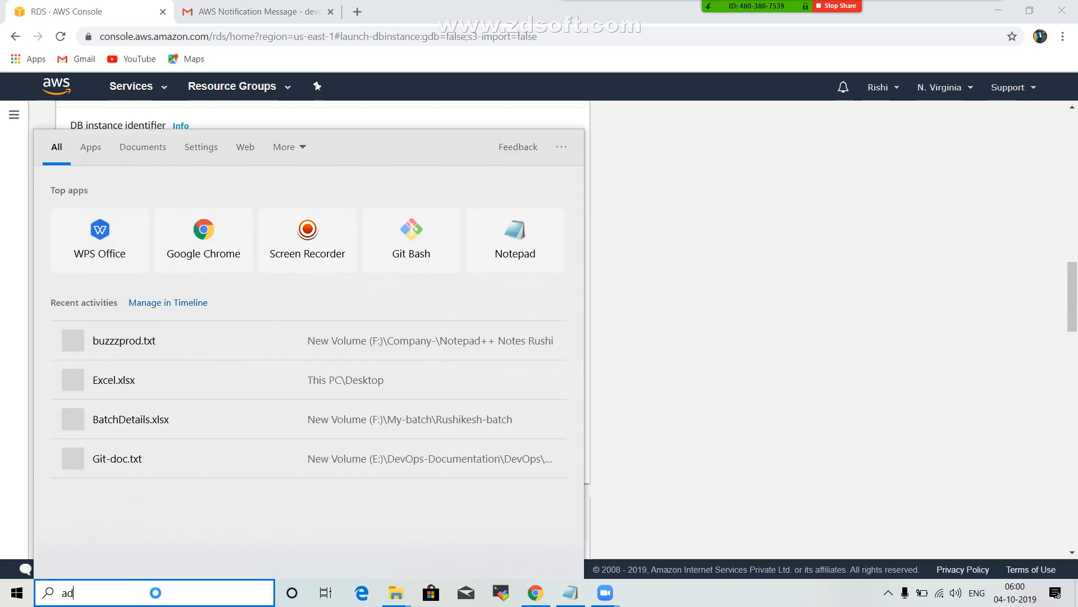
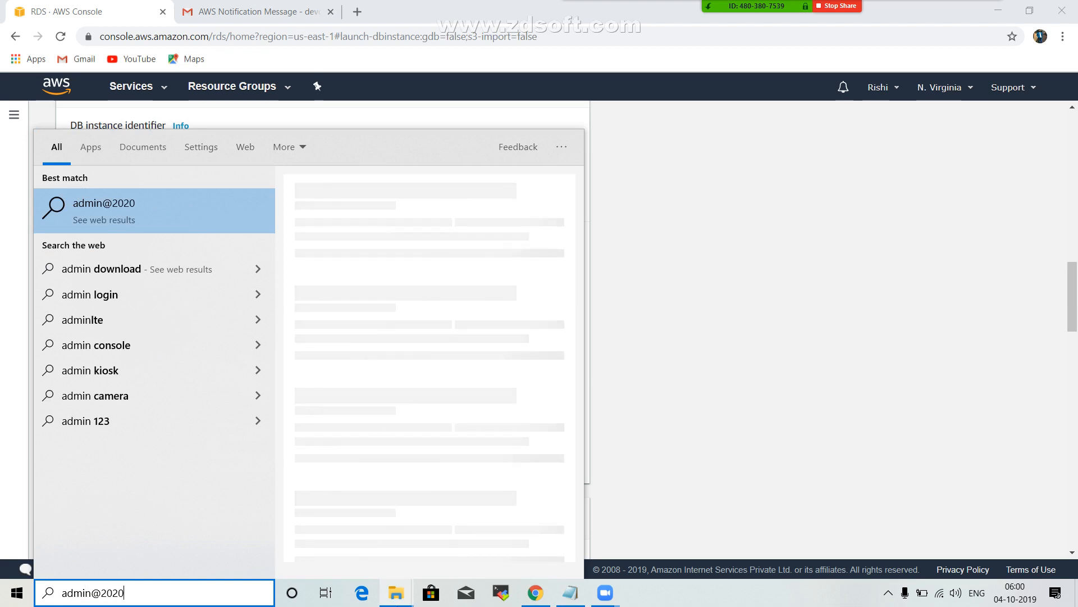
key(ctrl+a)
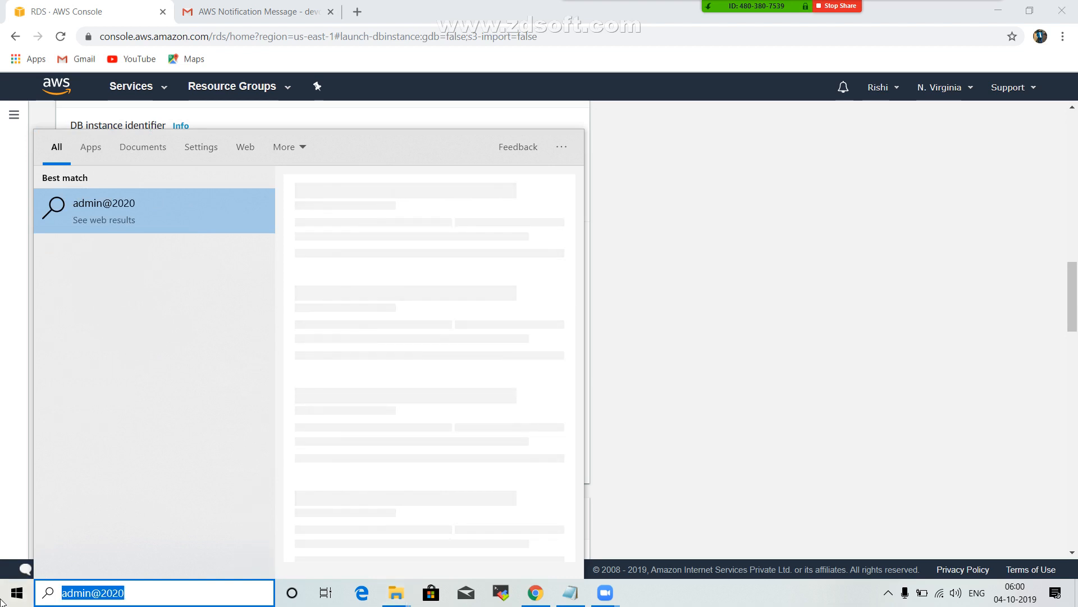
click(644, 393)
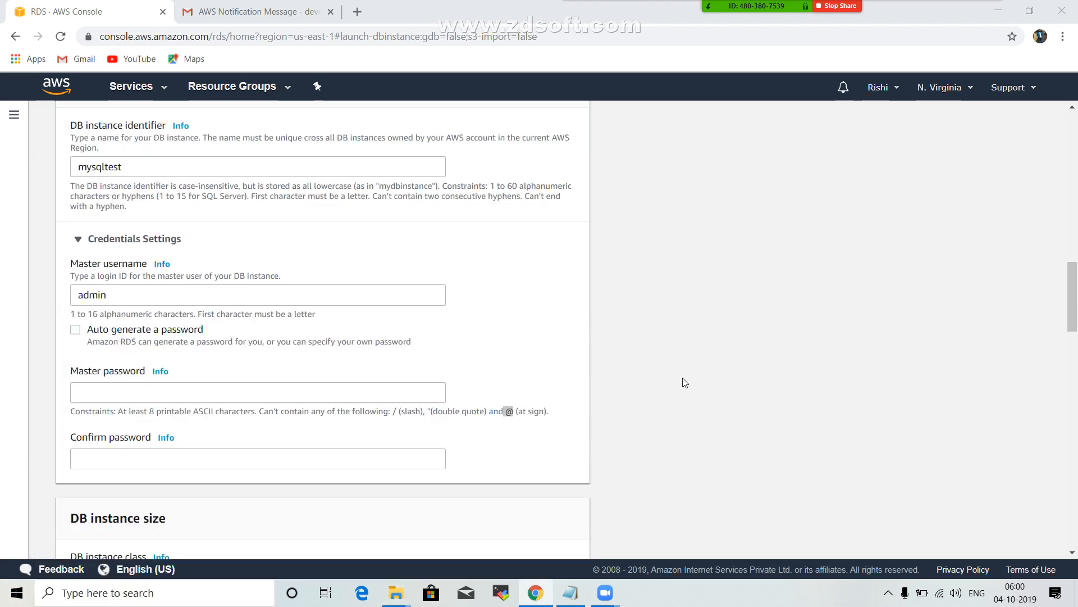
Enter the copied password in both the Master password and Confirm password fields.
click(109, 393)
key(ctrl+v)
click(111, 458)
key(ctrl+v)
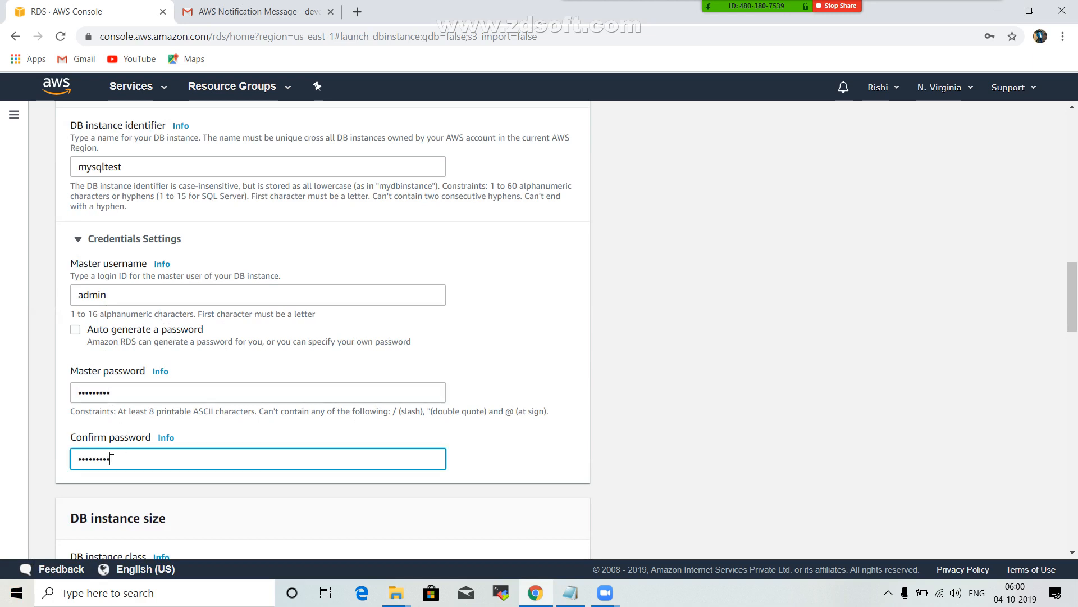
click(482, 442)
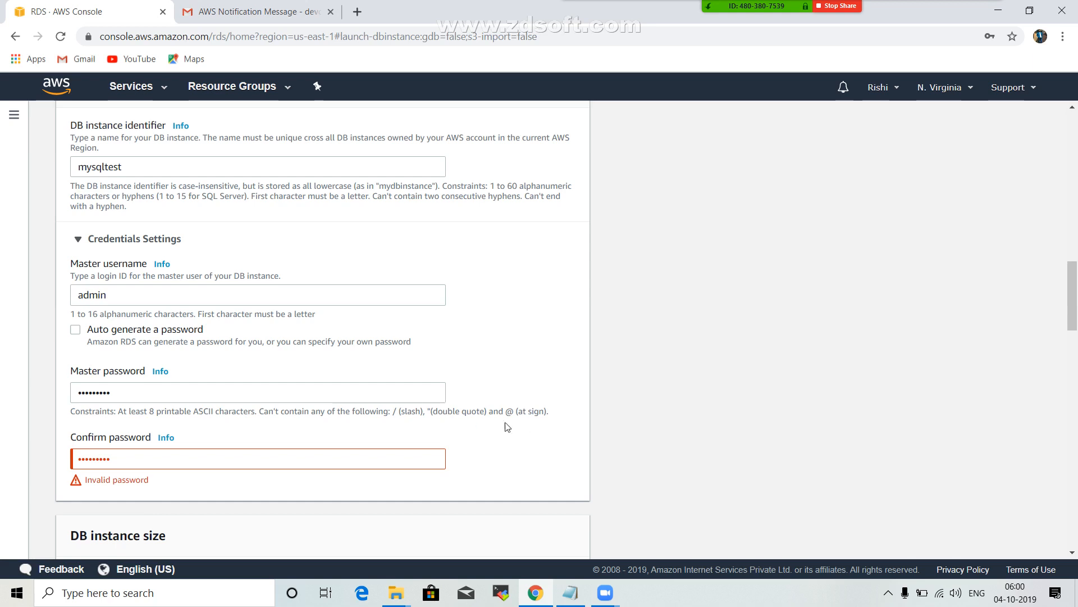
click(130, 588)
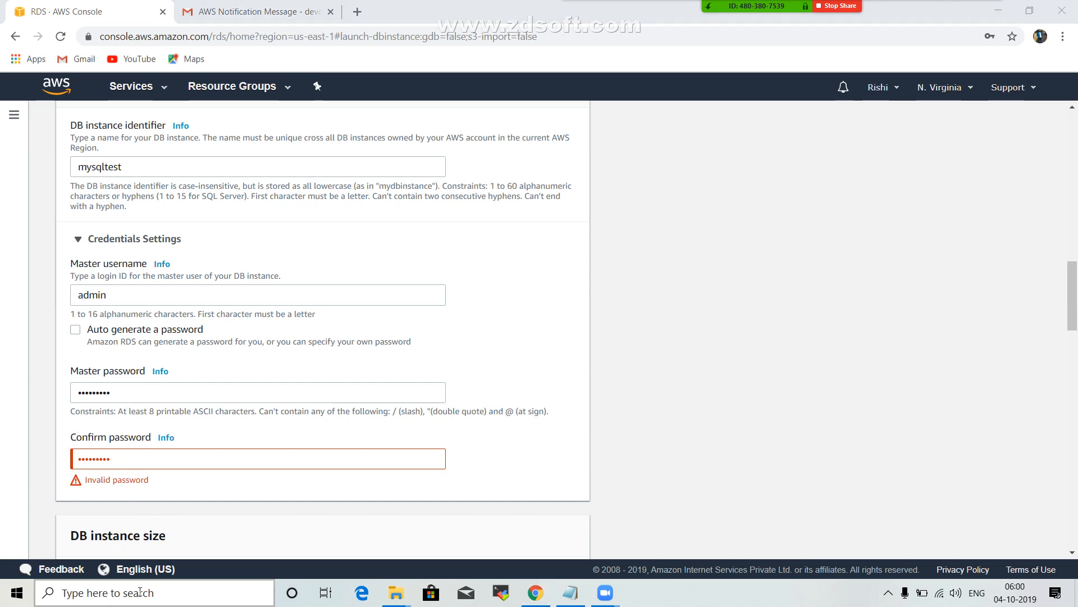
text(delete me)
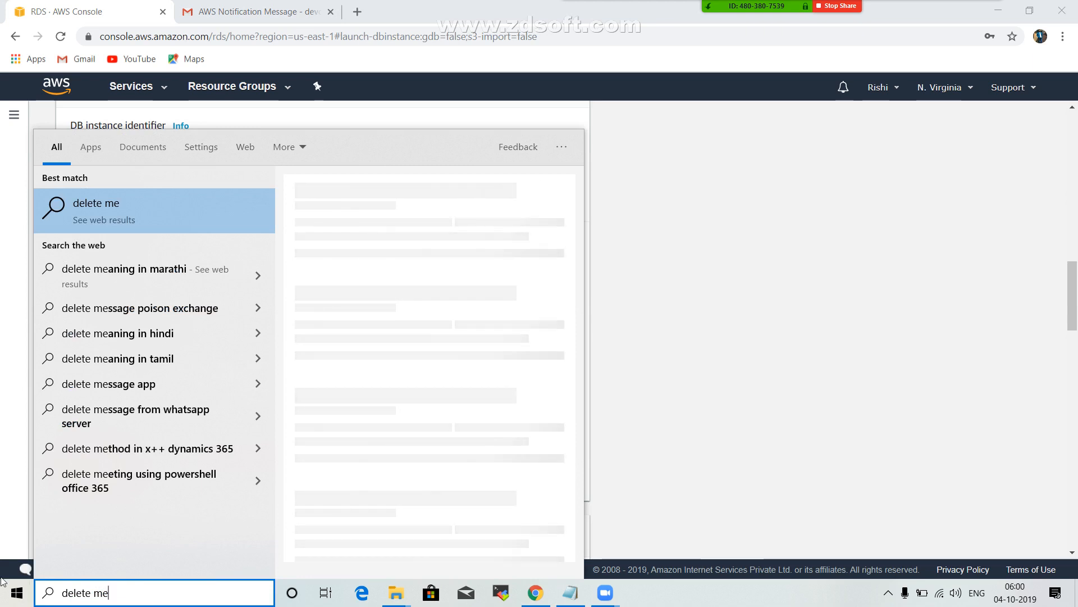
key(BackSpace)
key(BackSpace)
key(BackSpace)
key(BackSpace)
key(BackSpace)
key(BackSpace)
key(BackSpace)
key(BackSpace)
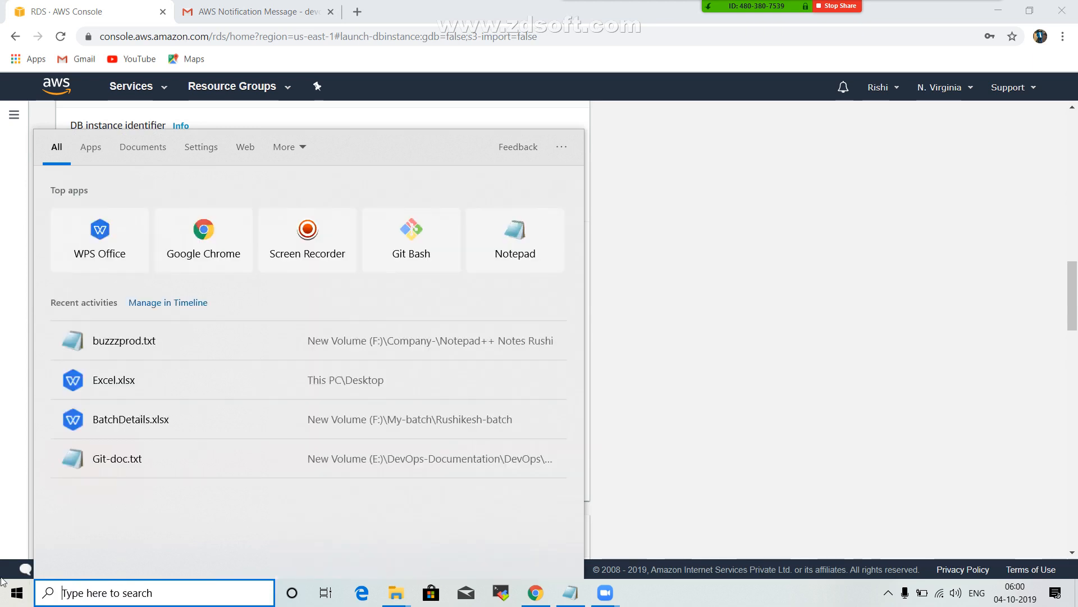
Switch to Notepad, write a new master password without the at sign below the notes, and copy it.
click(570, 593)
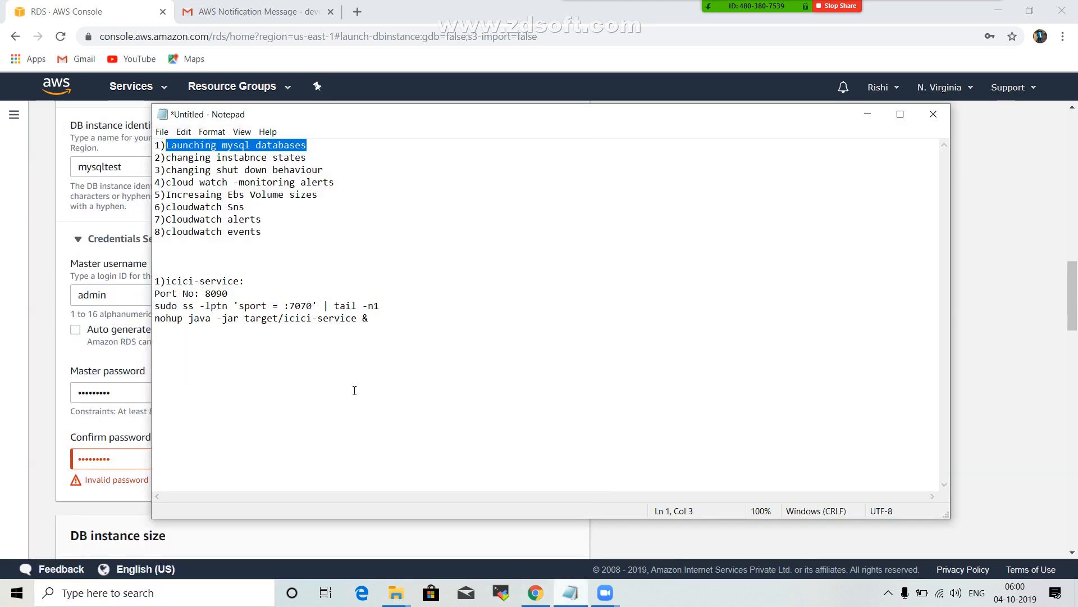
click(374, 313)
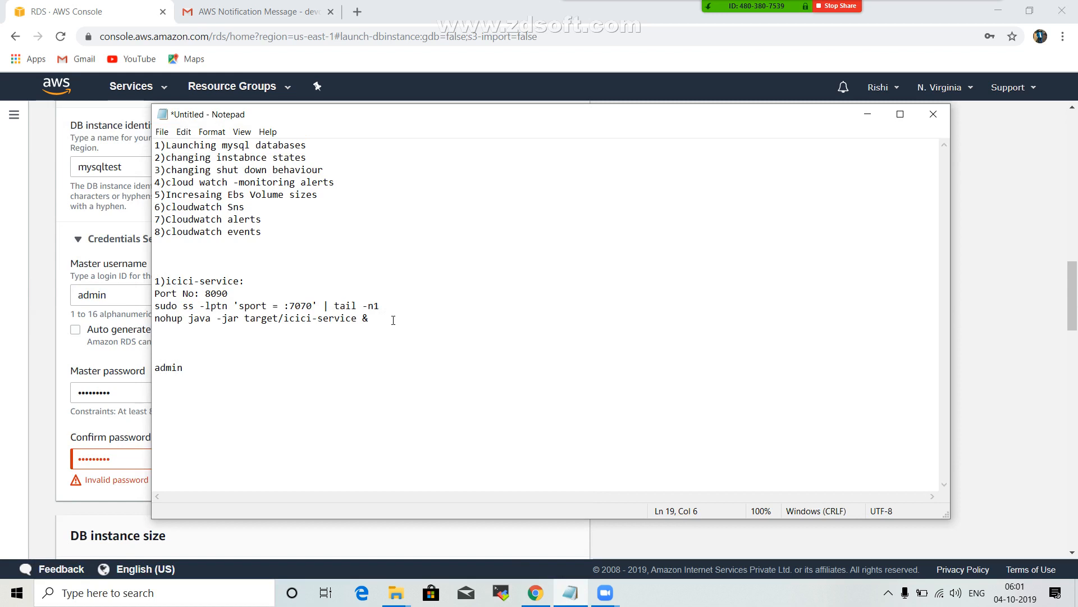
key(Return)
key(shift+Up)
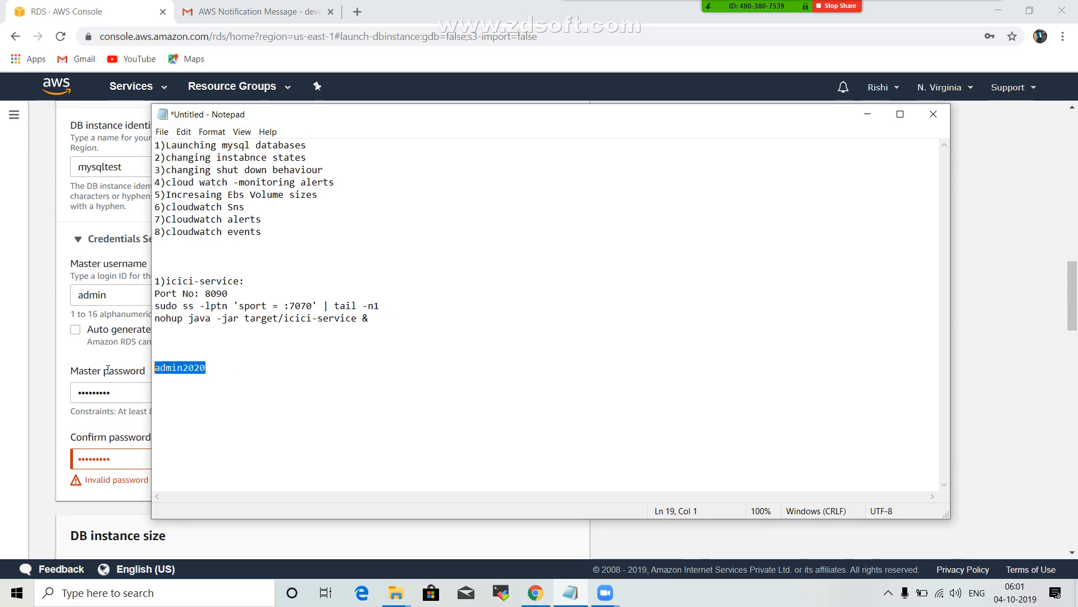
Back in the RDS form, replace the Master password and Confirm password entries with the password copied from Notepad.
click(26, 357)
drag(132, 392, 27, 392)
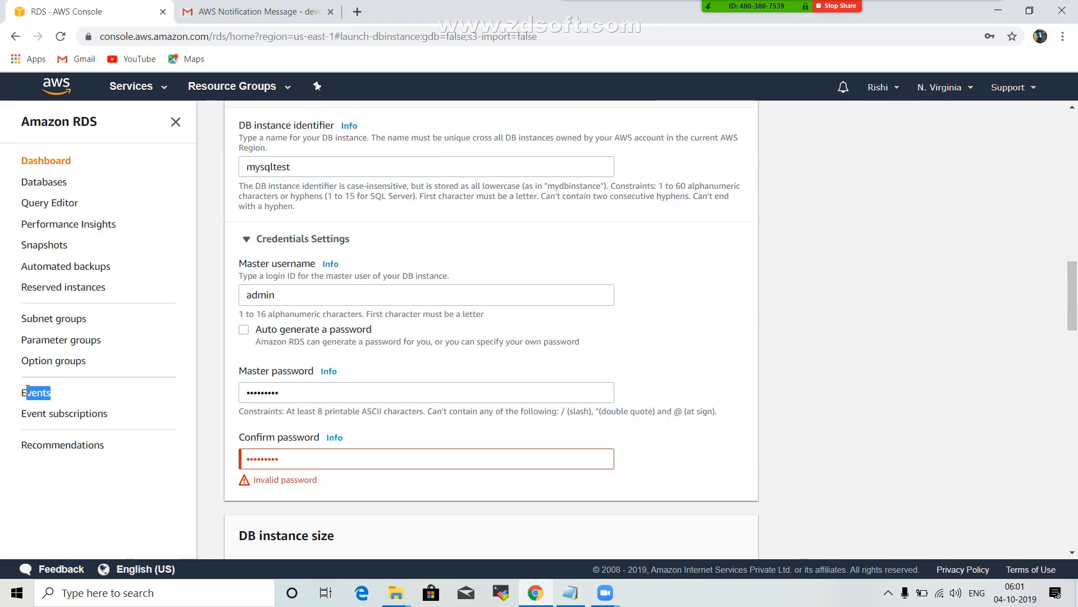
drag(327, 385, 218, 393)
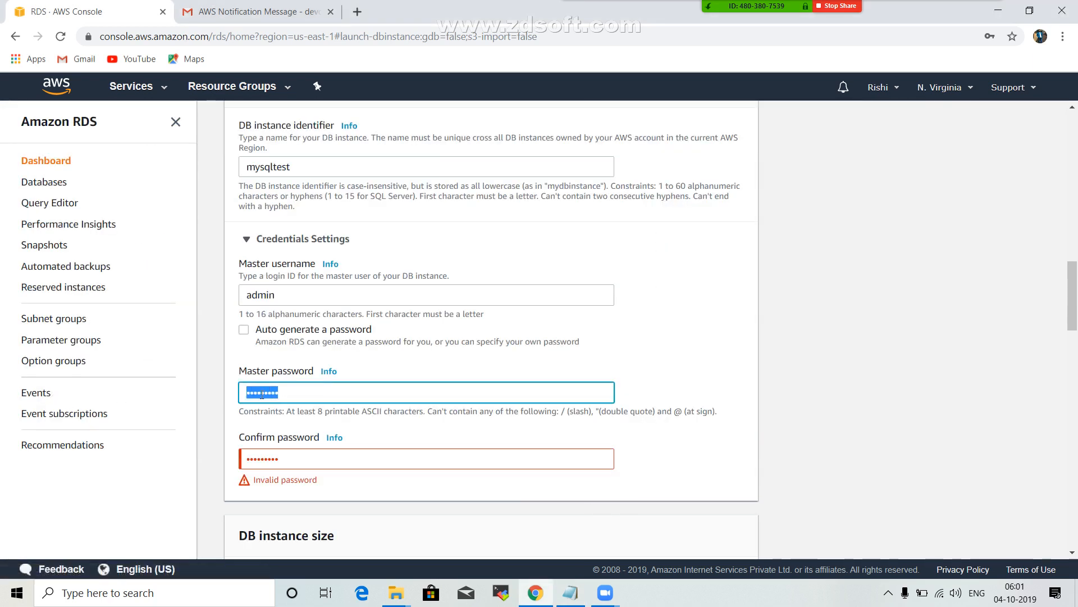
key(ctrl+v)
drag(301, 460, 598, 447)
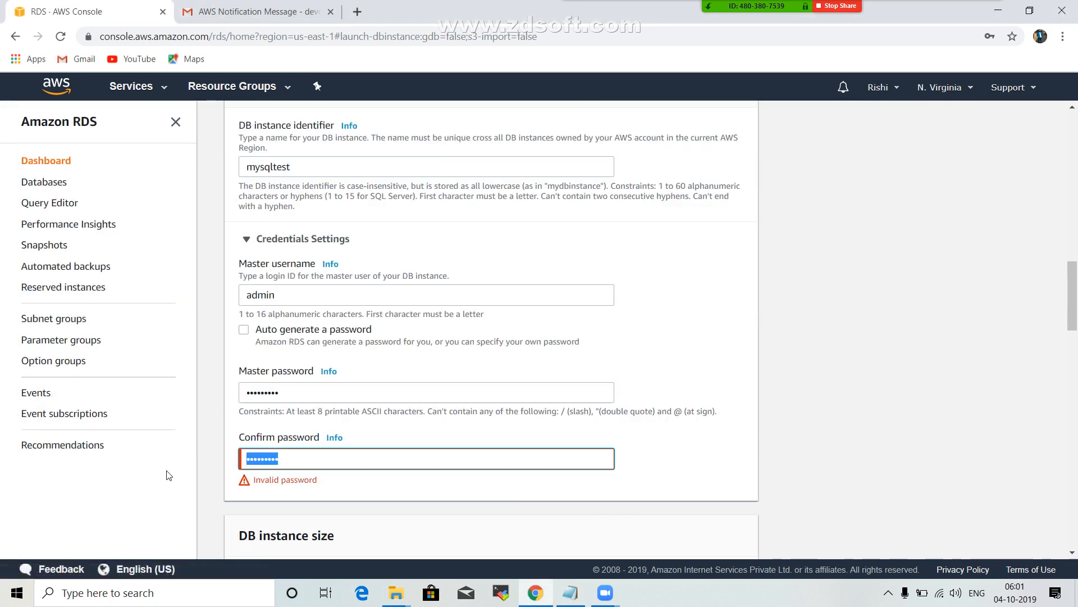
key(ctrl+v)
Examine which DB instance classes the Free tier template offers, keeping db.t2.micro.
scroll(693, 457, down, 6)
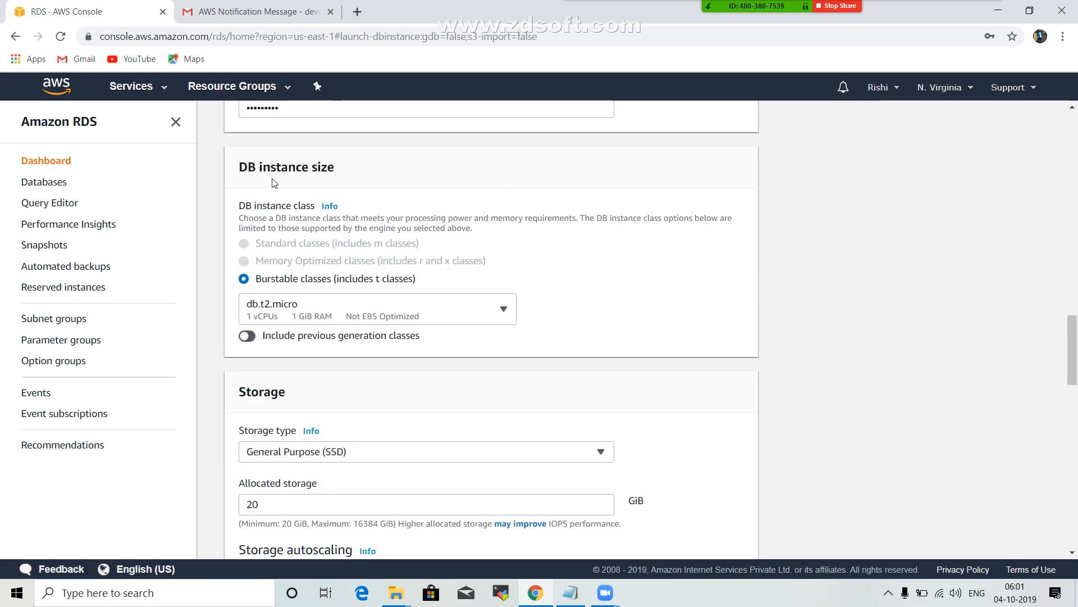
click(389, 308)
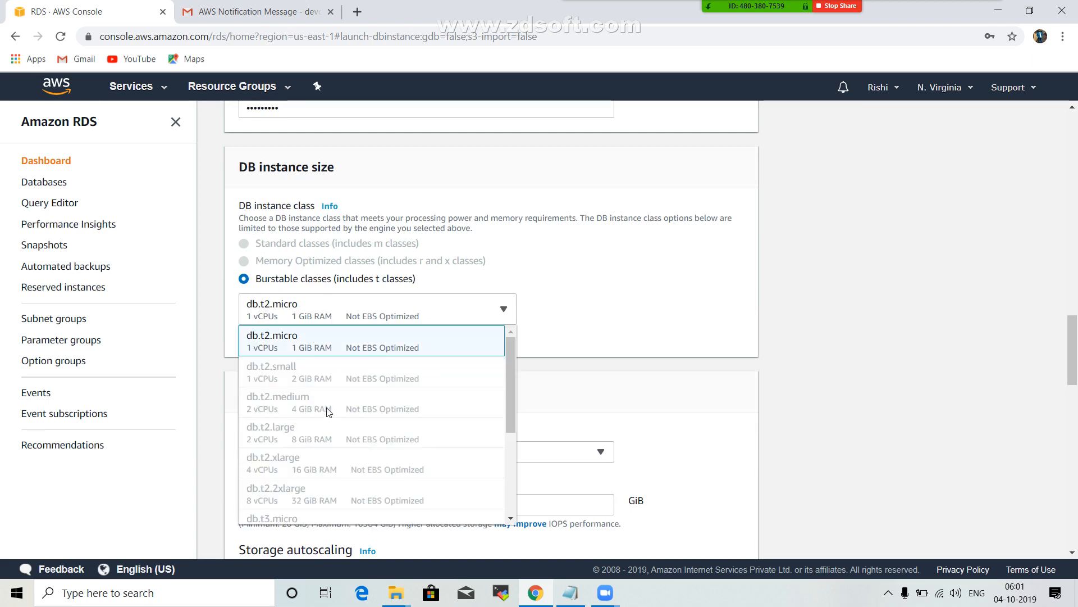
scroll(402, 245, up, 8)
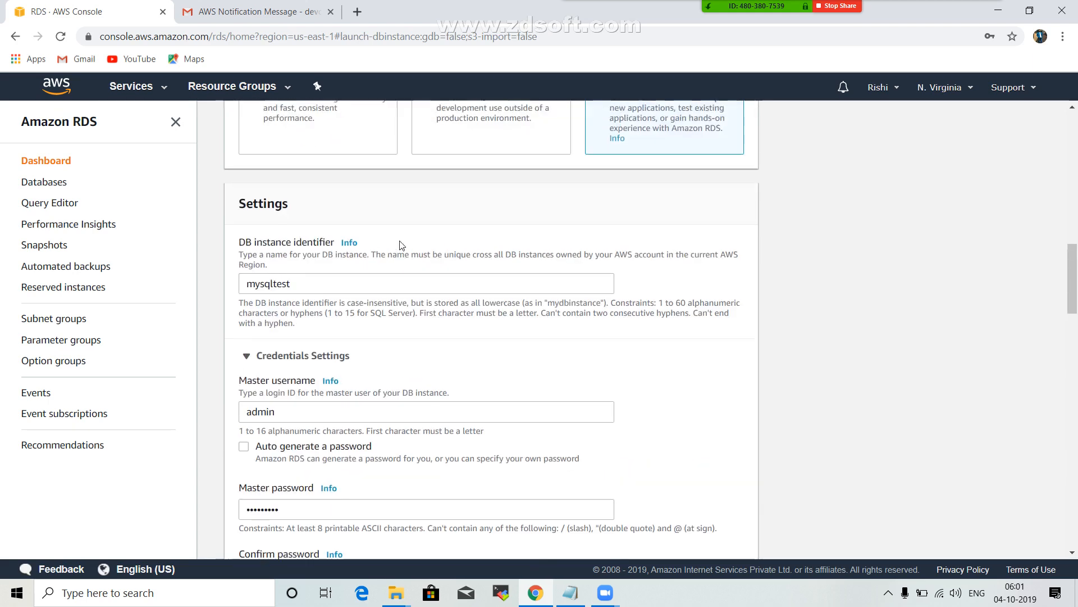
scroll(601, 234, up, 3)
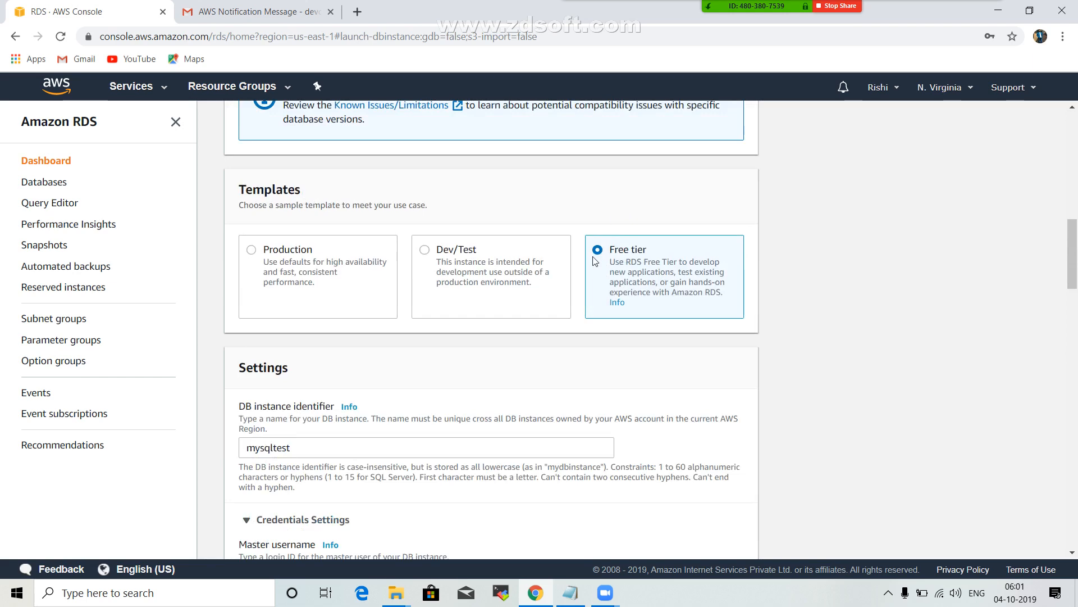
scroll(430, 275, down, 5)
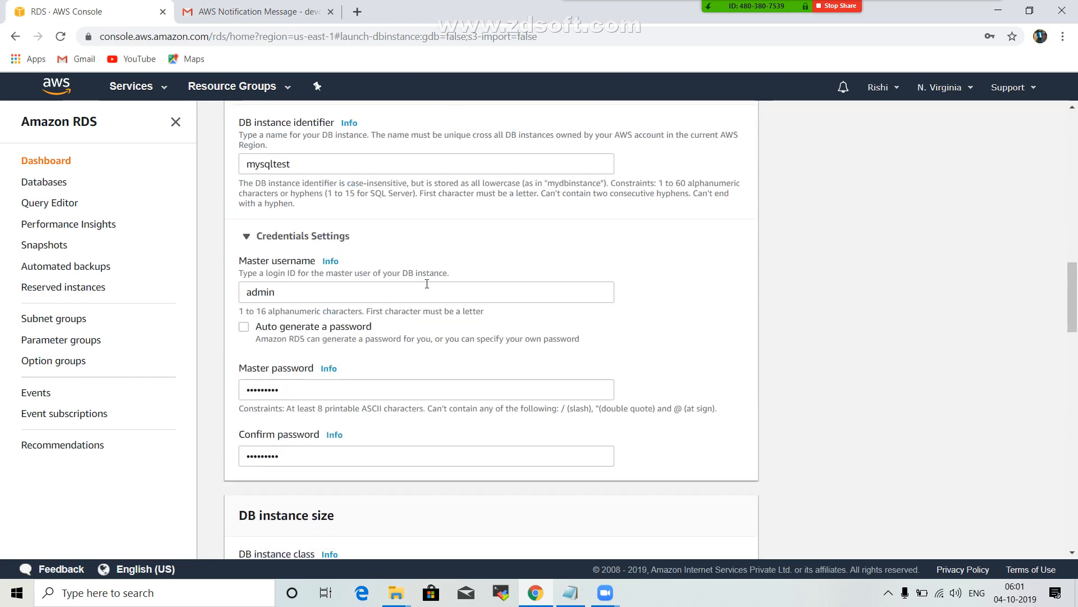
scroll(427, 284, down, 10)
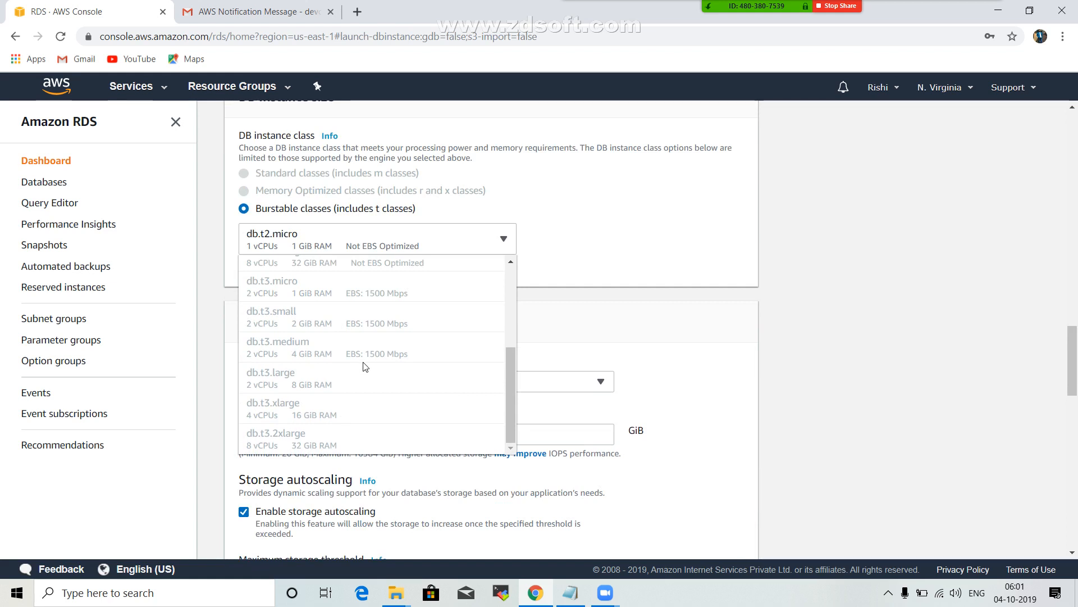
scroll(362, 368, up, 5)
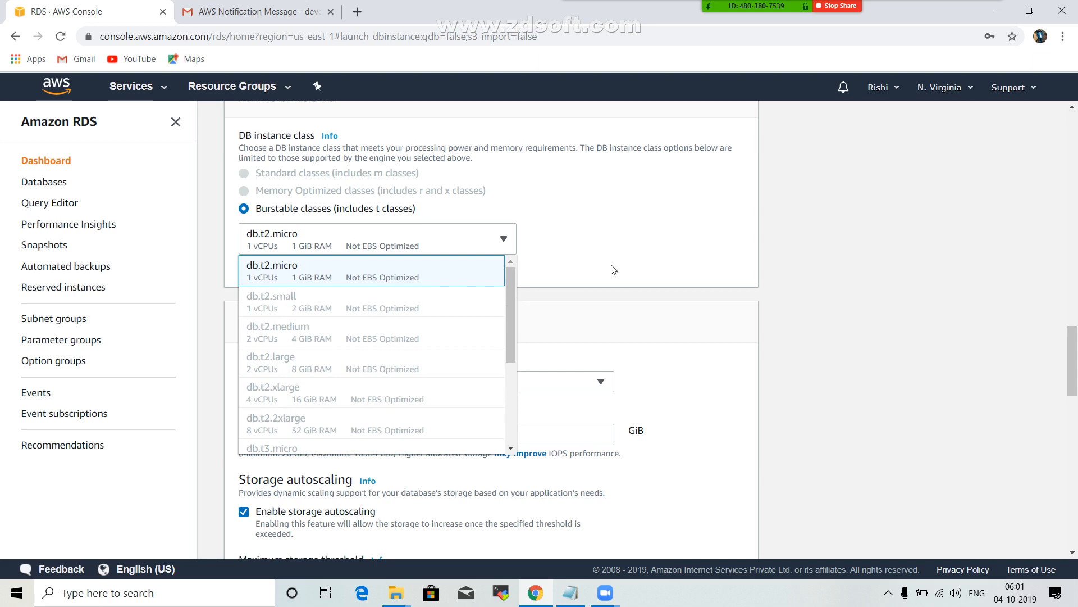
click(598, 255)
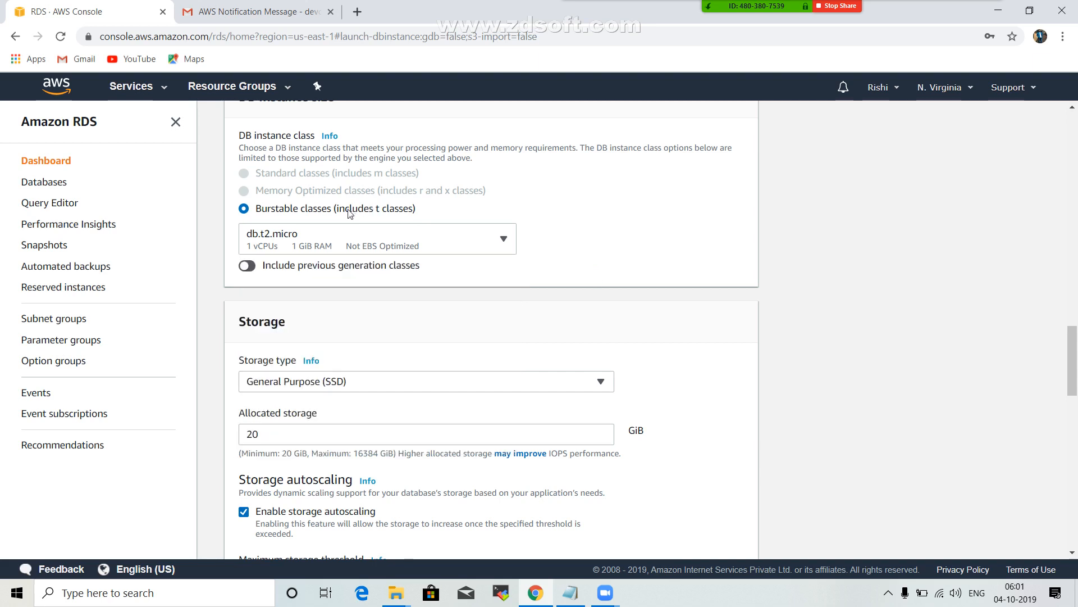
Review the available storage types for the database, keeping General Purpose (SSD).
scroll(489, 329, down, 1)
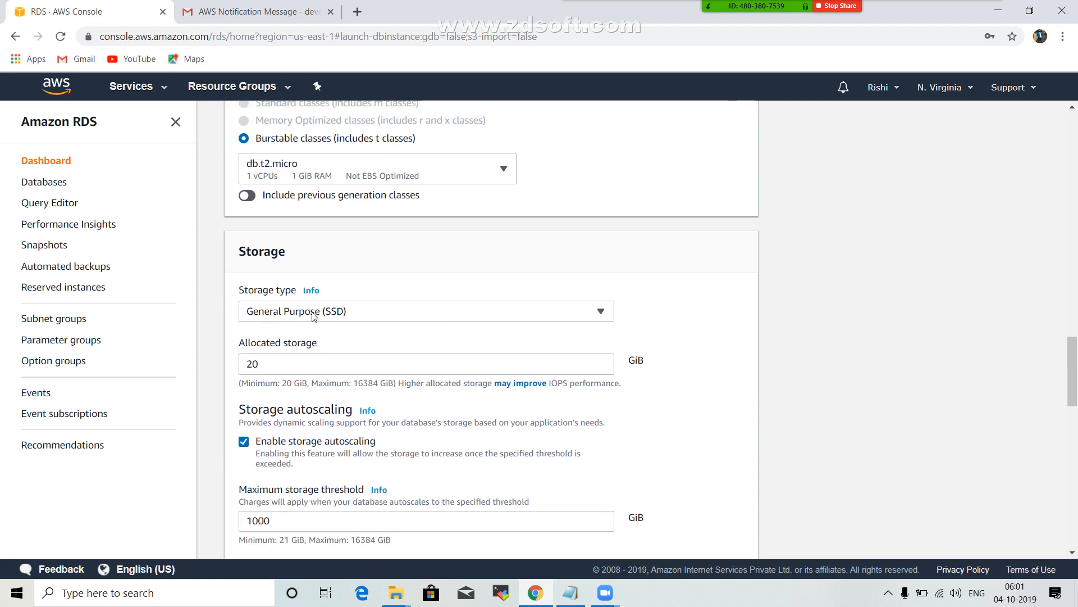
click(349, 311)
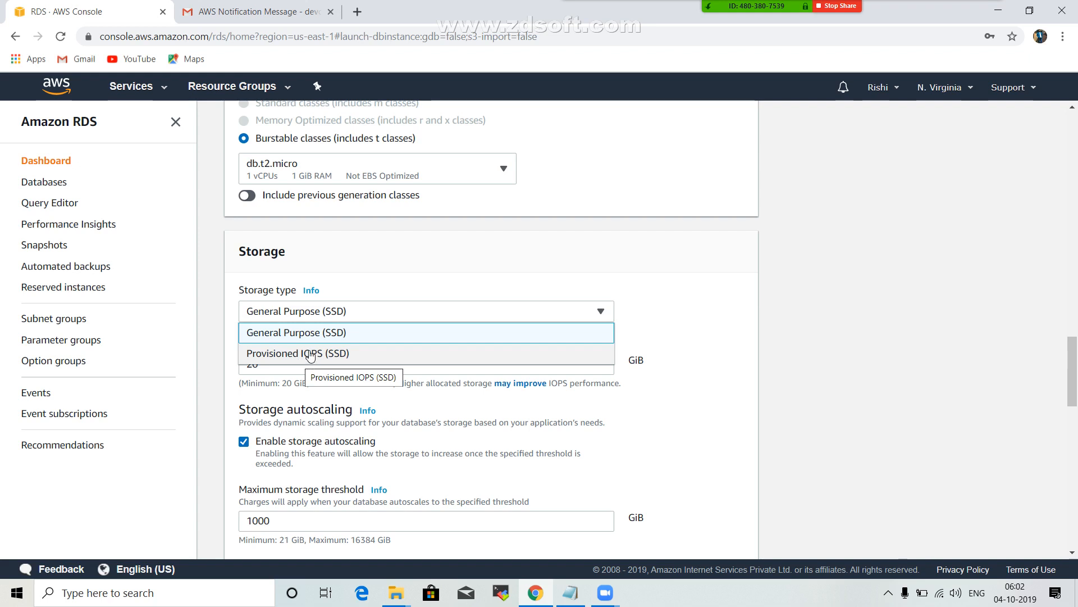
click(416, 258)
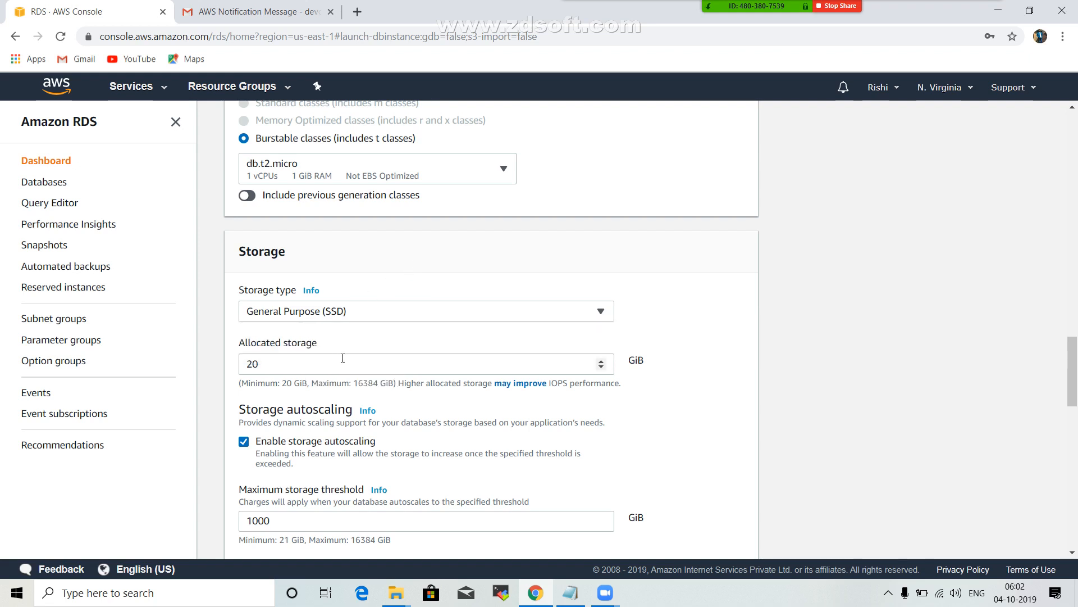
Try raising and lowering the allocated storage, and end with it set to 20 GiB.
drag(282, 366, 212, 369)
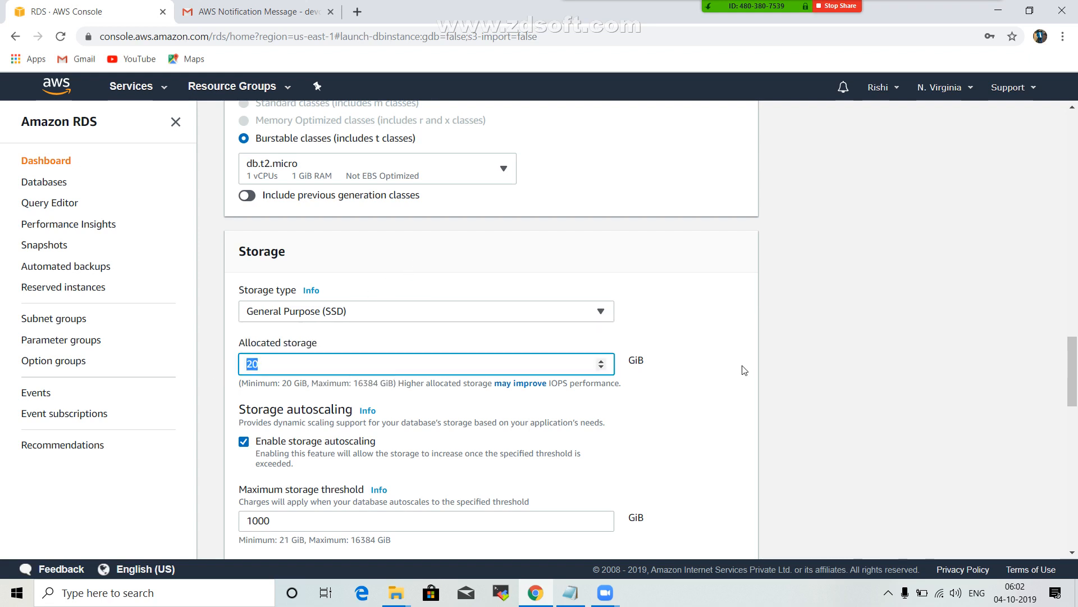
click(601, 361)
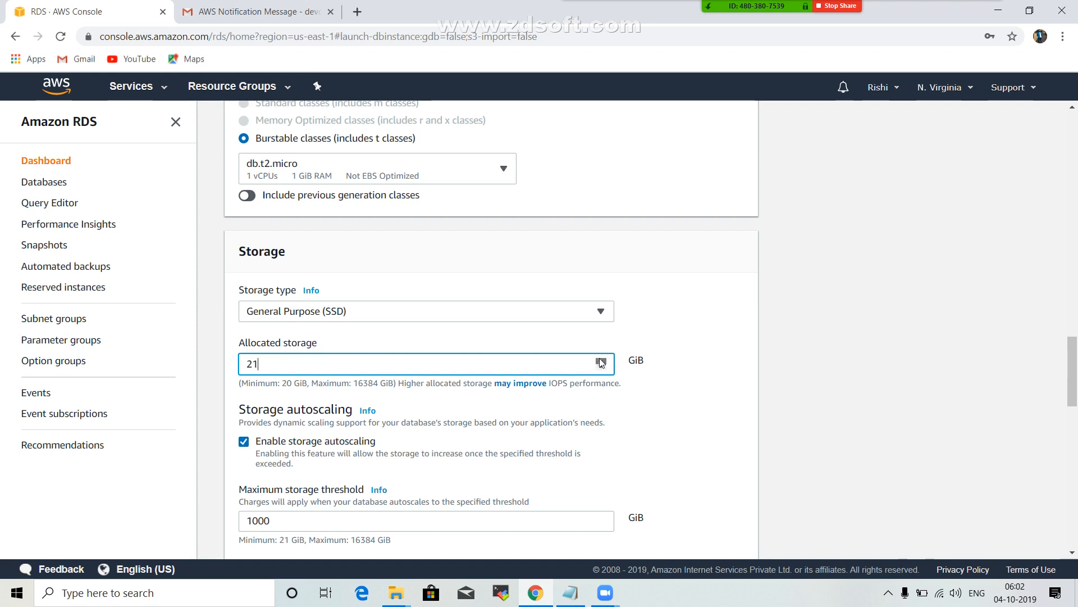
click(601, 368)
click(601, 369)
click(602, 369)
click(602, 369)
click(601, 369)
click(602, 369)
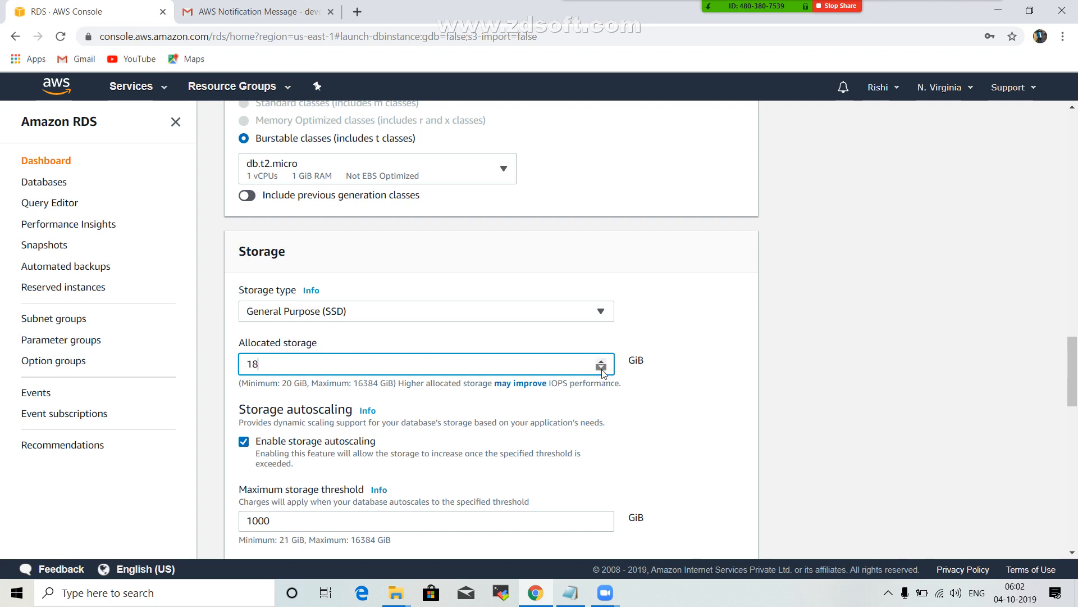
click(601, 369)
click(601, 369)
click(601, 369)
click(601, 360)
click(601, 360)
click(601, 360)
click(601, 360)
click(601, 363)
click(517, 342)
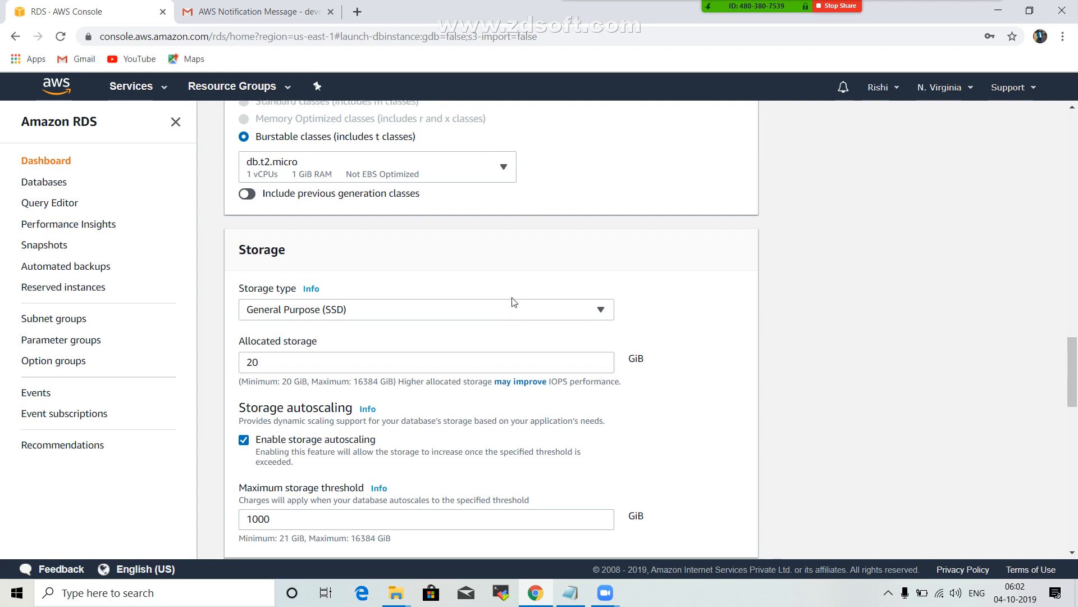
Disable storage autoscaling for the database.
scroll(509, 298, down, 1)
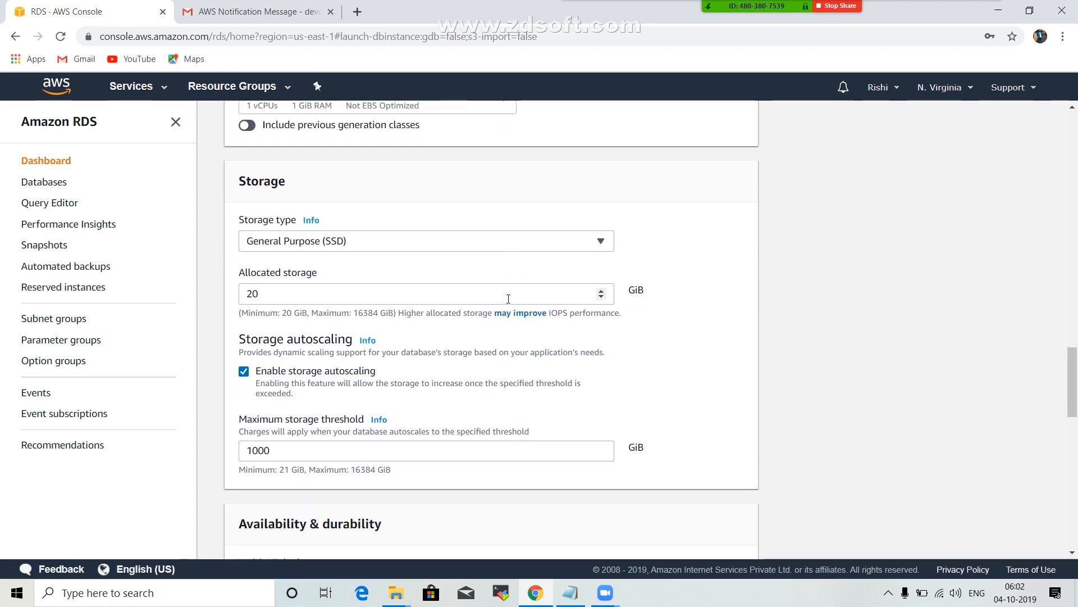
scroll(509, 298, down, 1)
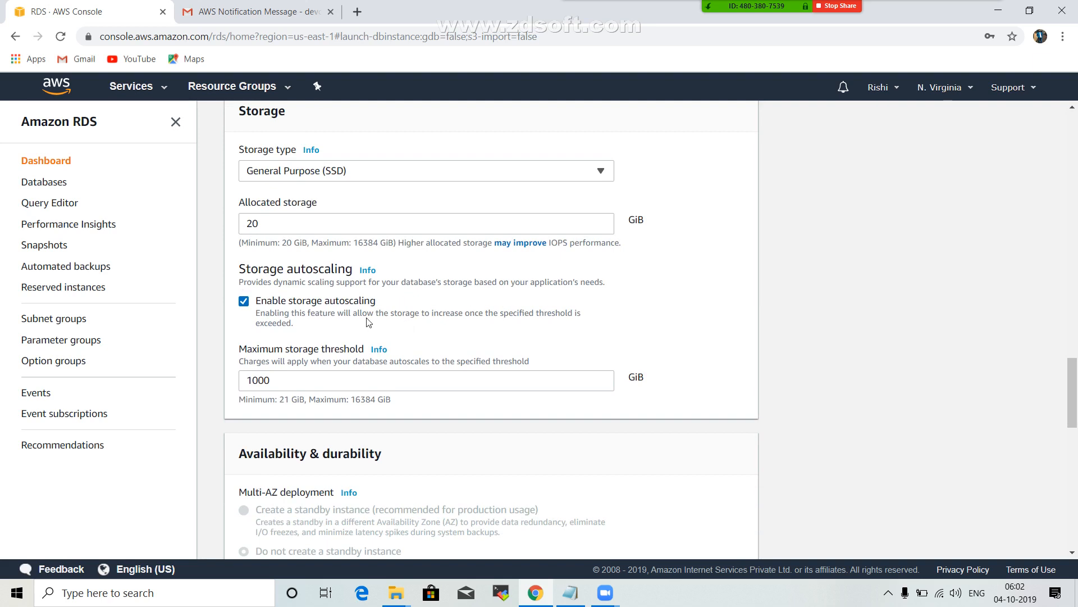
click(258, 305)
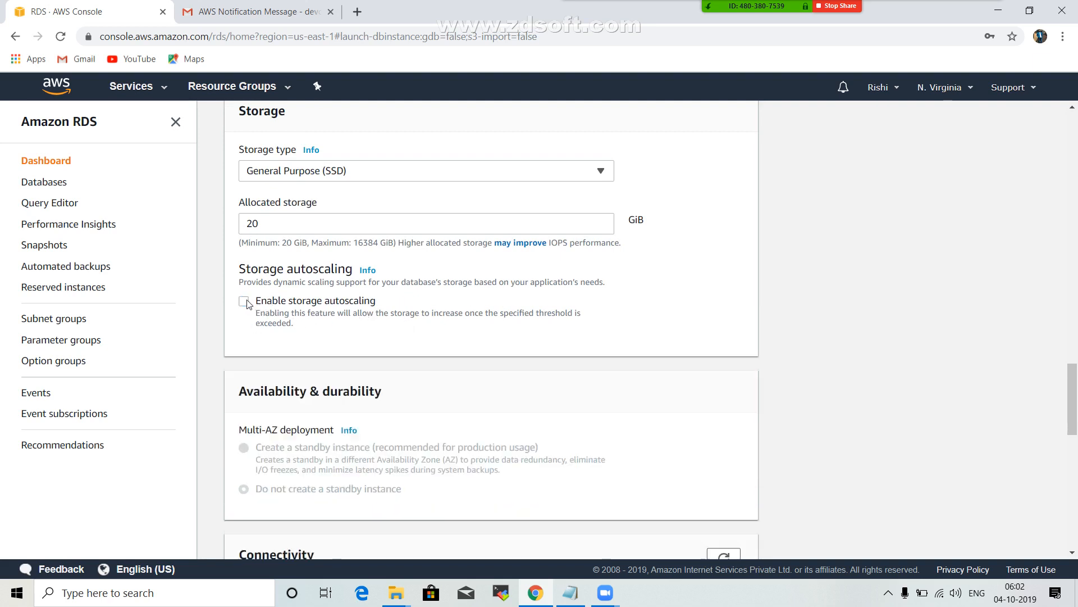
click(244, 304)
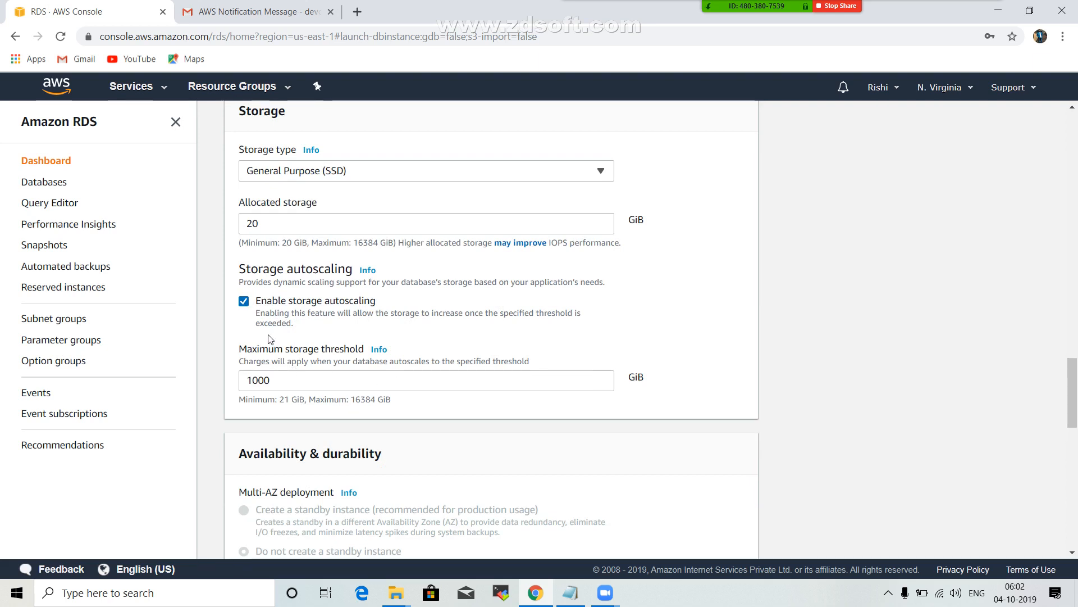
click(245, 304)
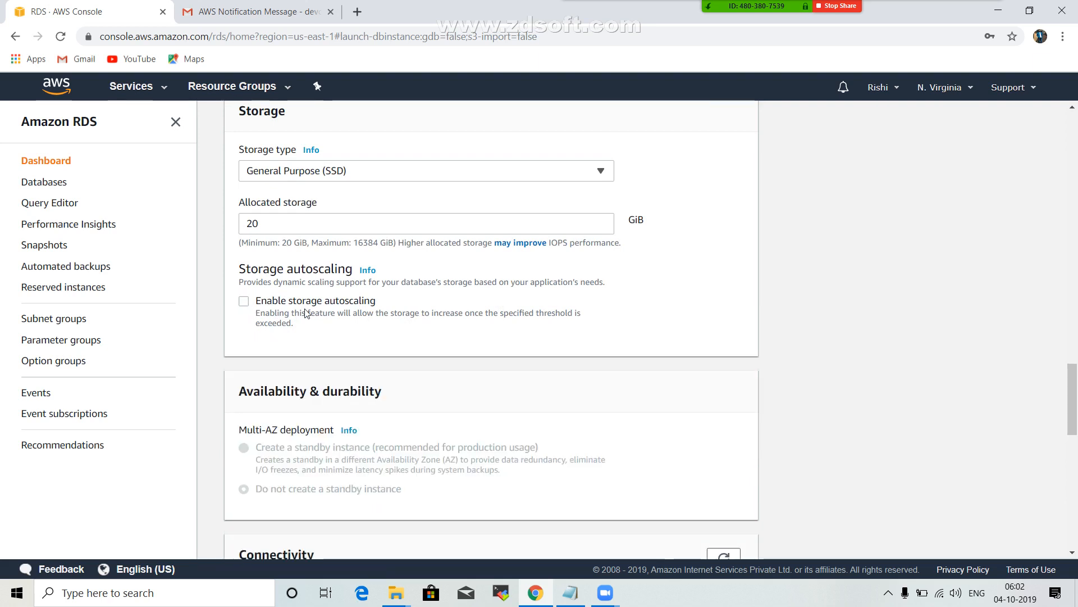
Review the availability settings and the VPC choices for the database, keeping the default VPC.
scroll(430, 309, down, 4)
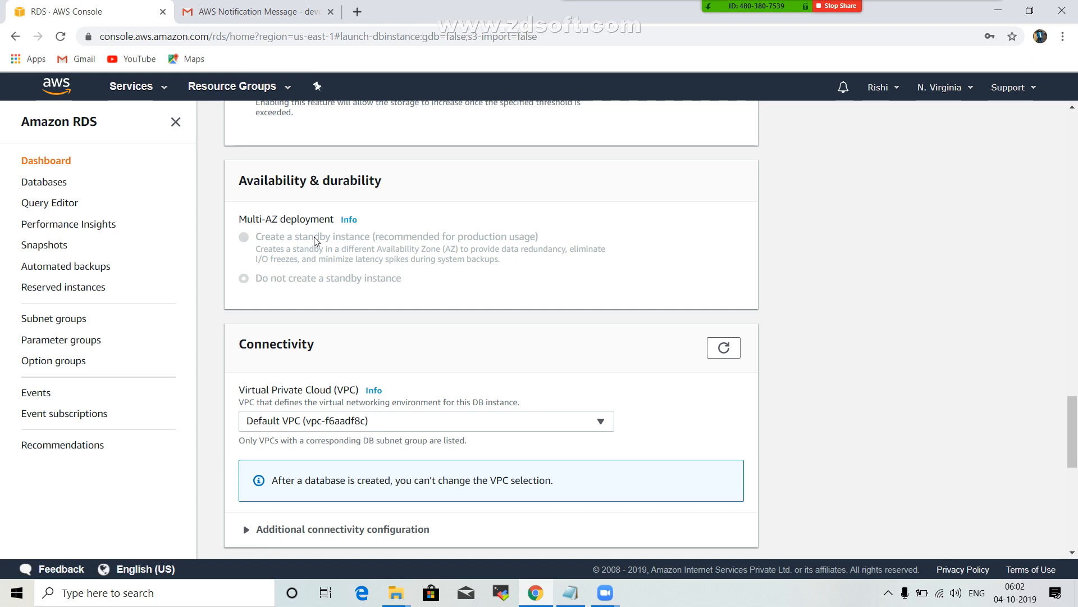
scroll(320, 253, down, 3)
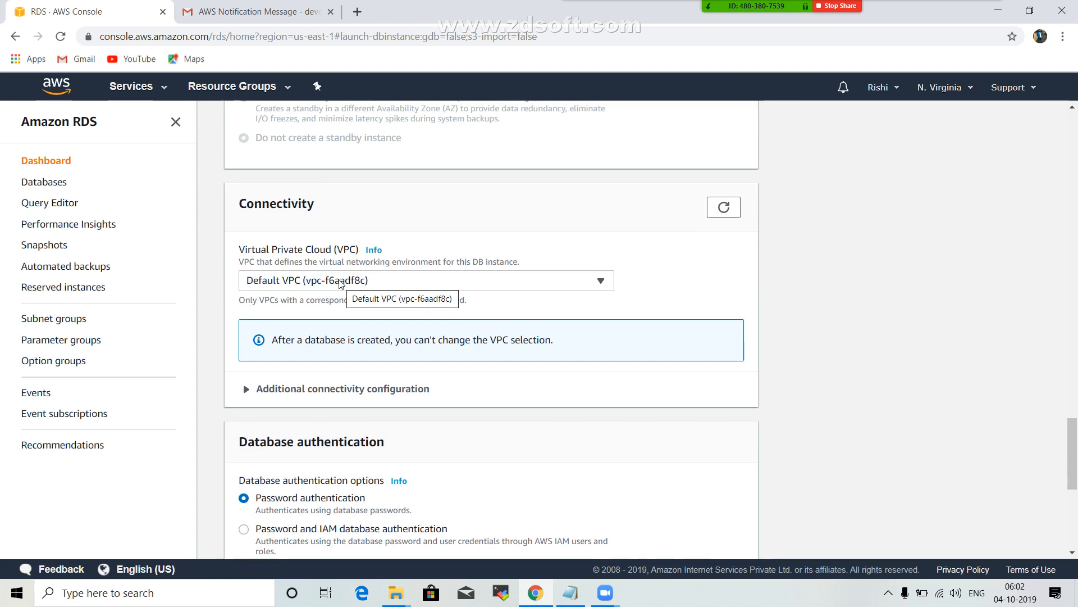
click(341, 281)
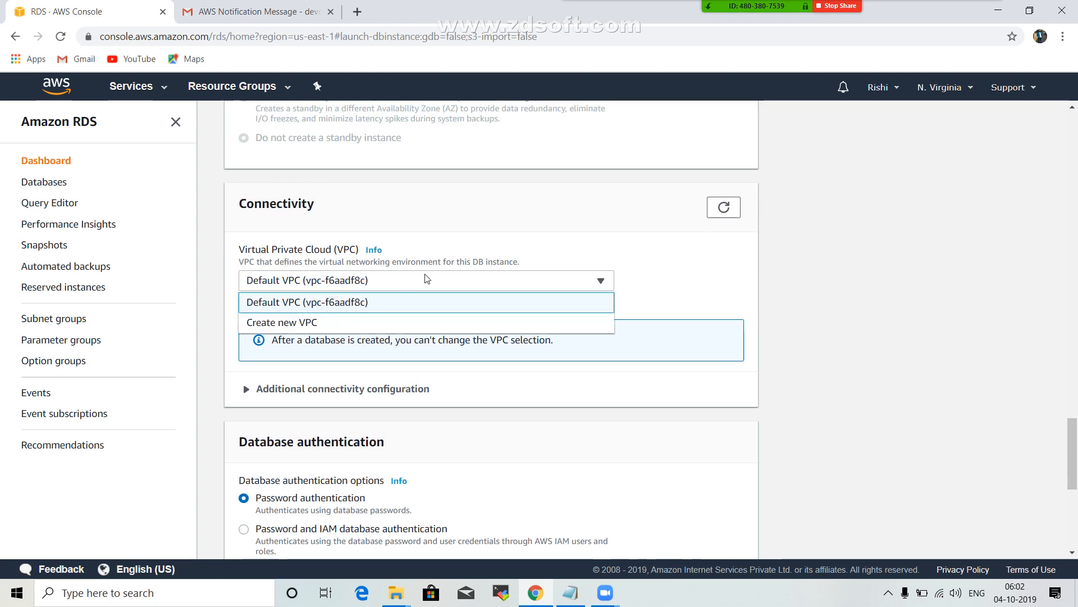
click(412, 284)
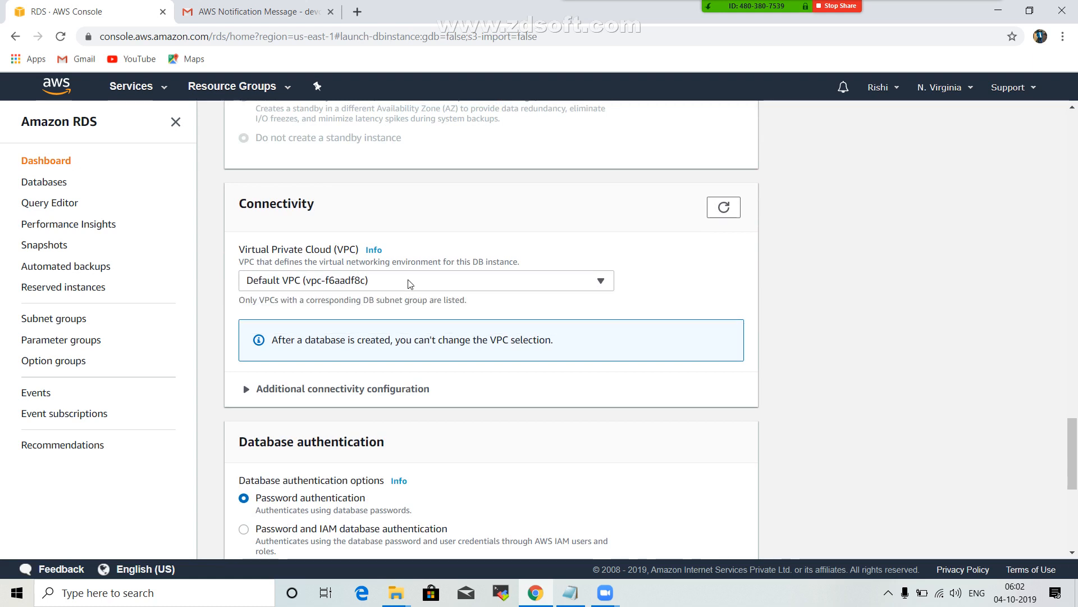
Keep Password authentication and the default additional configuration, and create the database.
scroll(365, 264, down, 1)
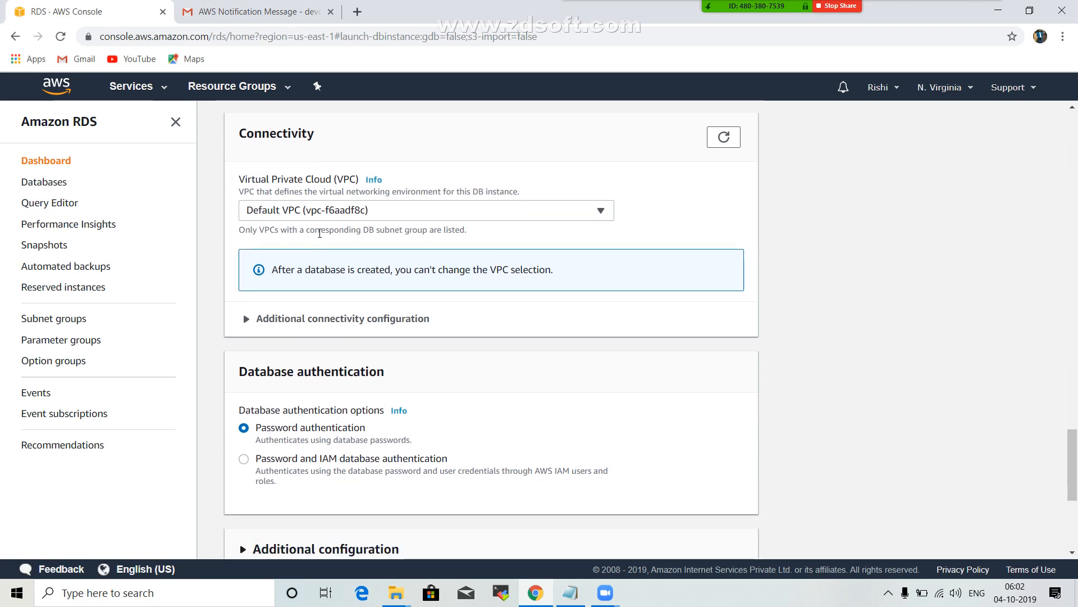
scroll(331, 247, down, 3)
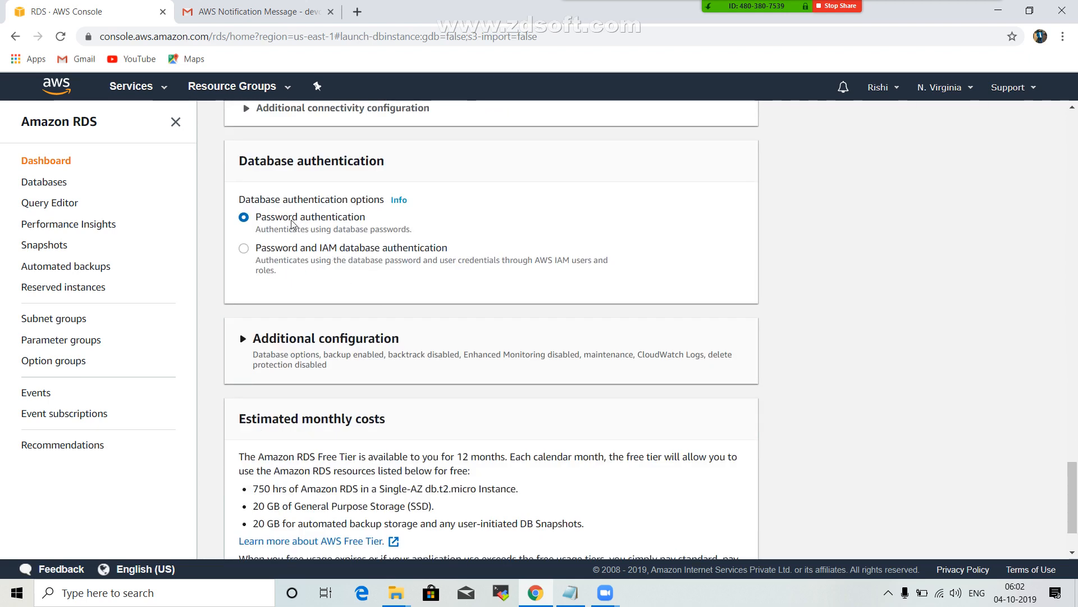
scroll(406, 229, down, 2)
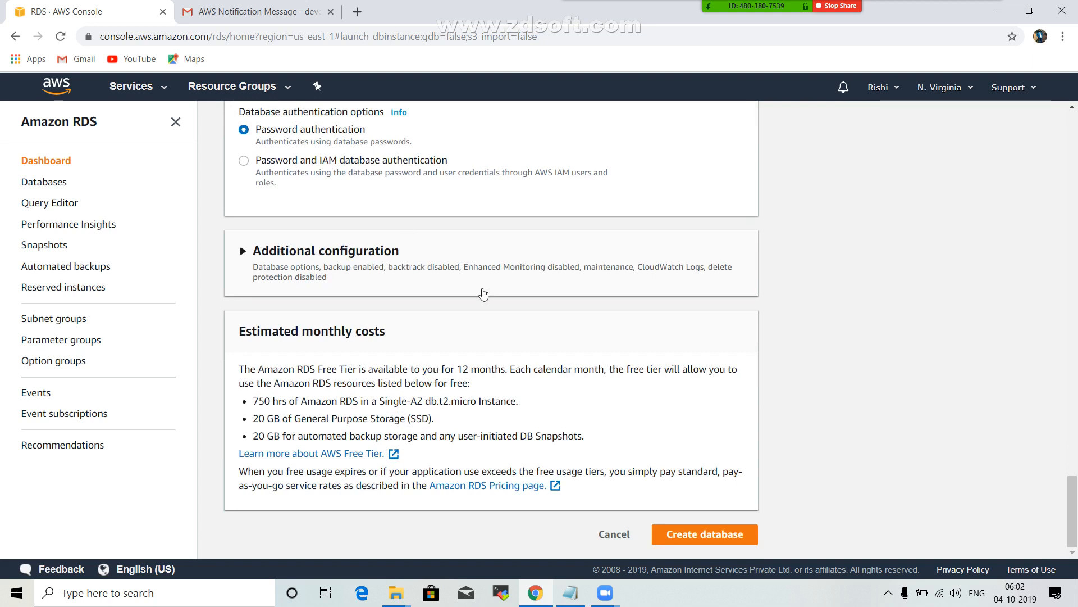
click(700, 533)
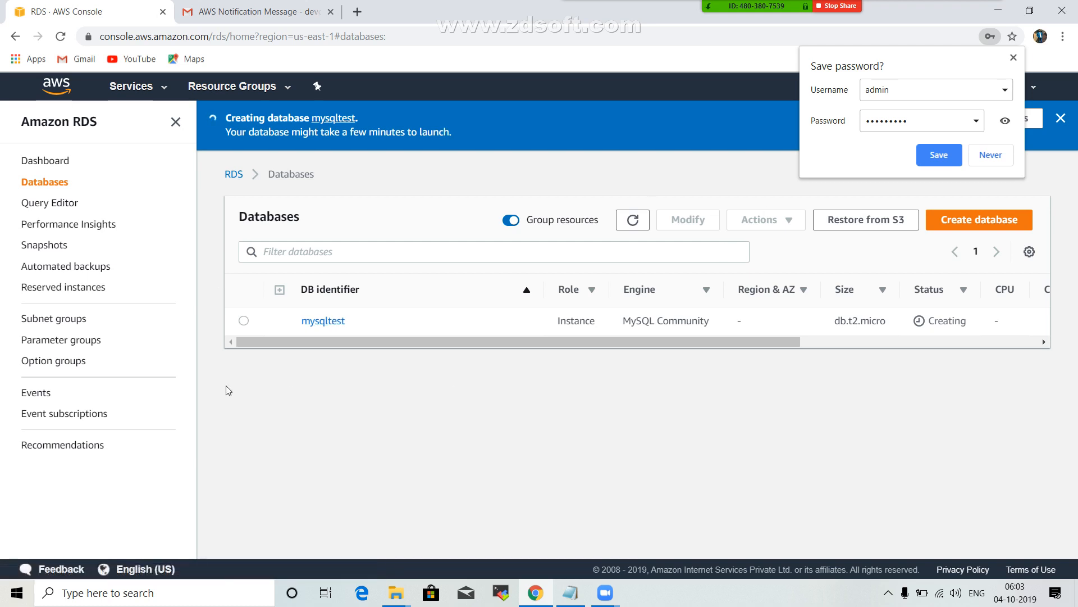
Open the mysqltest database's details and examine its configuration down to the resource ID.
click(331, 326)
click(331, 325)
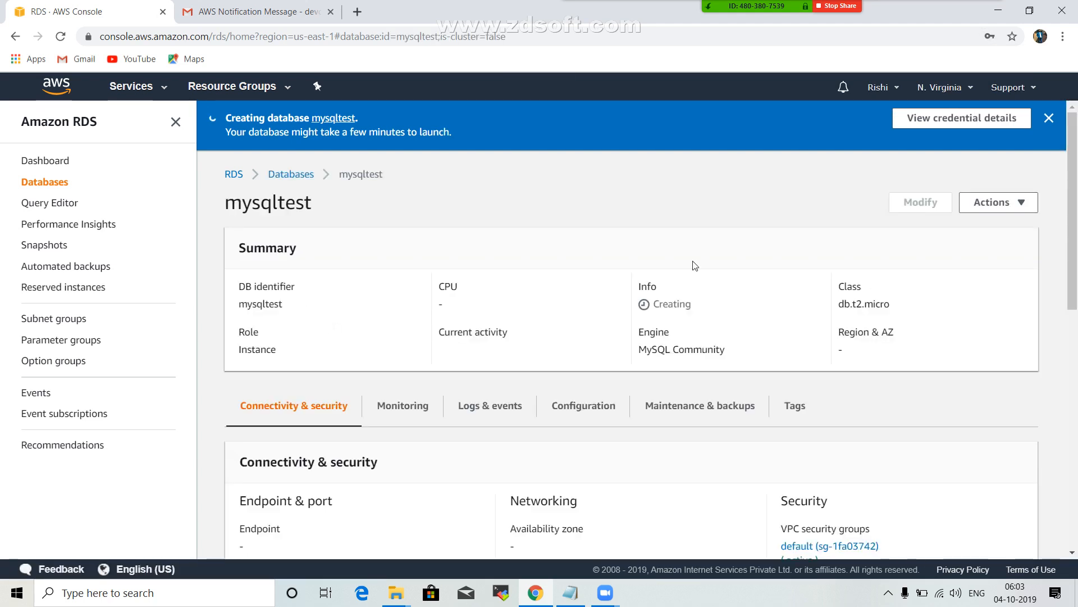
click(582, 411)
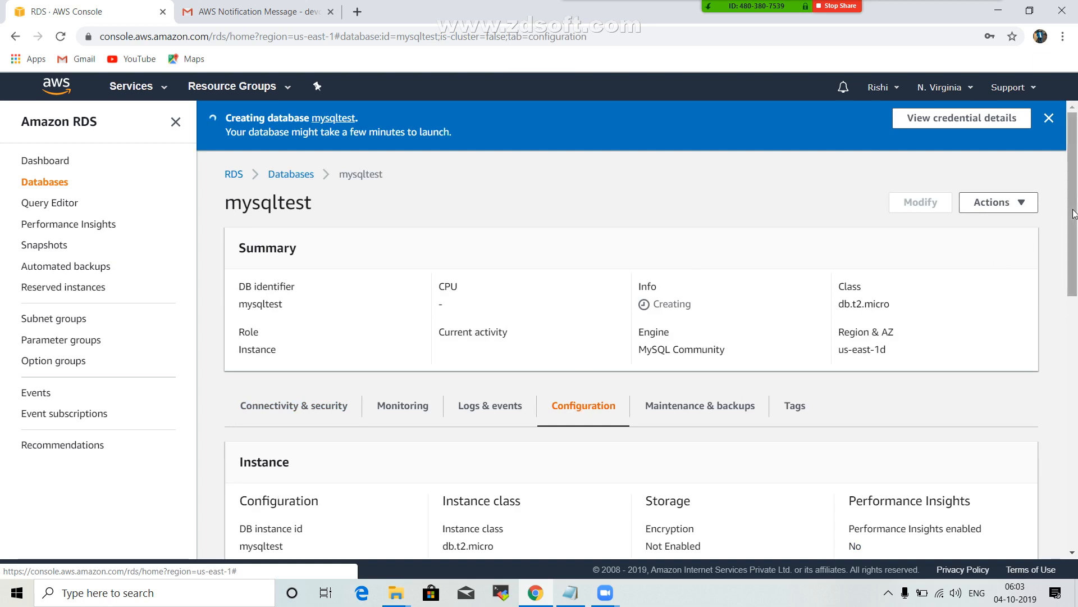
drag(1075, 219, 1076, 388)
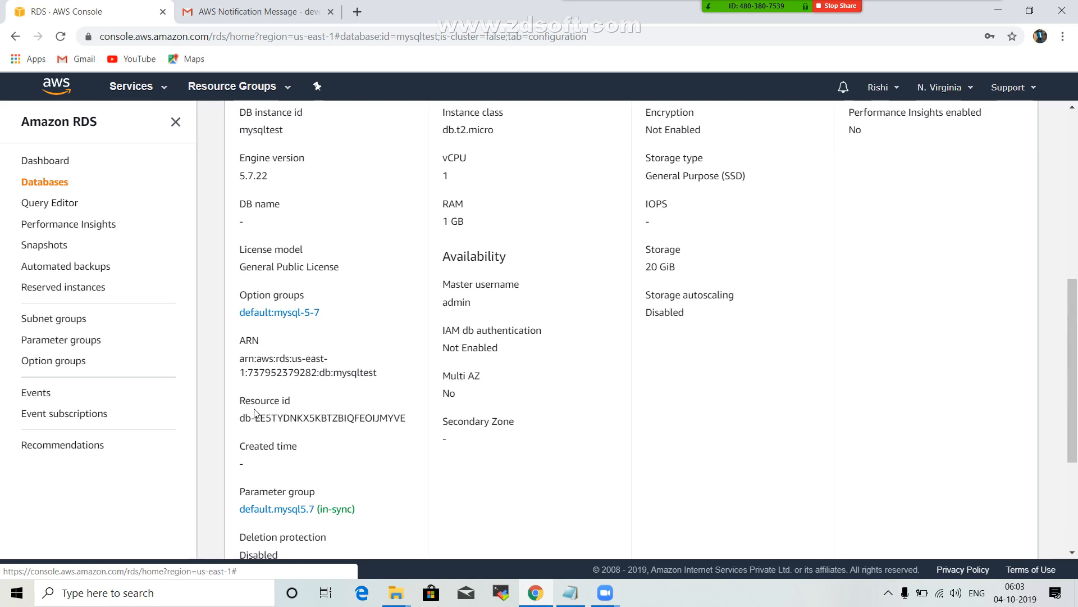
Copy the database's resource ID into the Notepad notes above the password, and add the master username admin below it.
drag(240, 420, 408, 430)
key(ctrl+c)
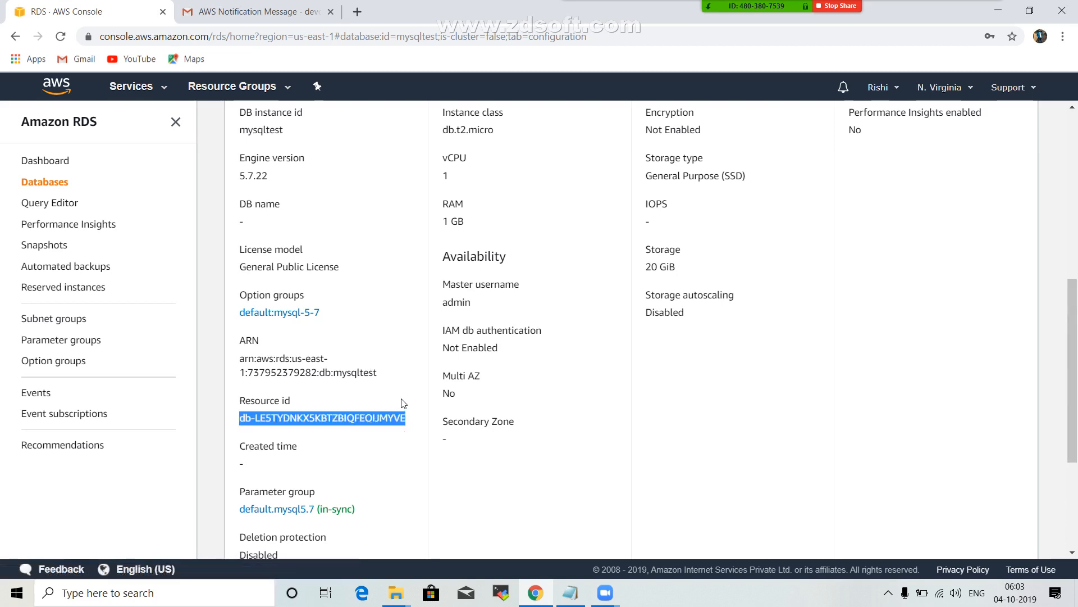
click(570, 597)
click(155, 355)
key(ctrl+v)
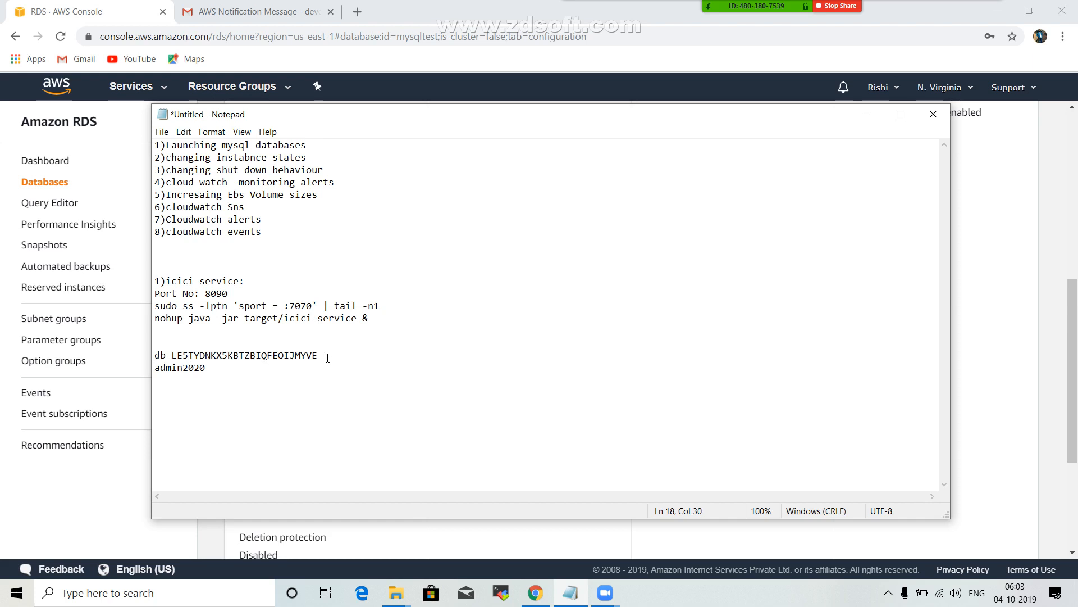
key(Return)
text(admin)
click(964, 280)
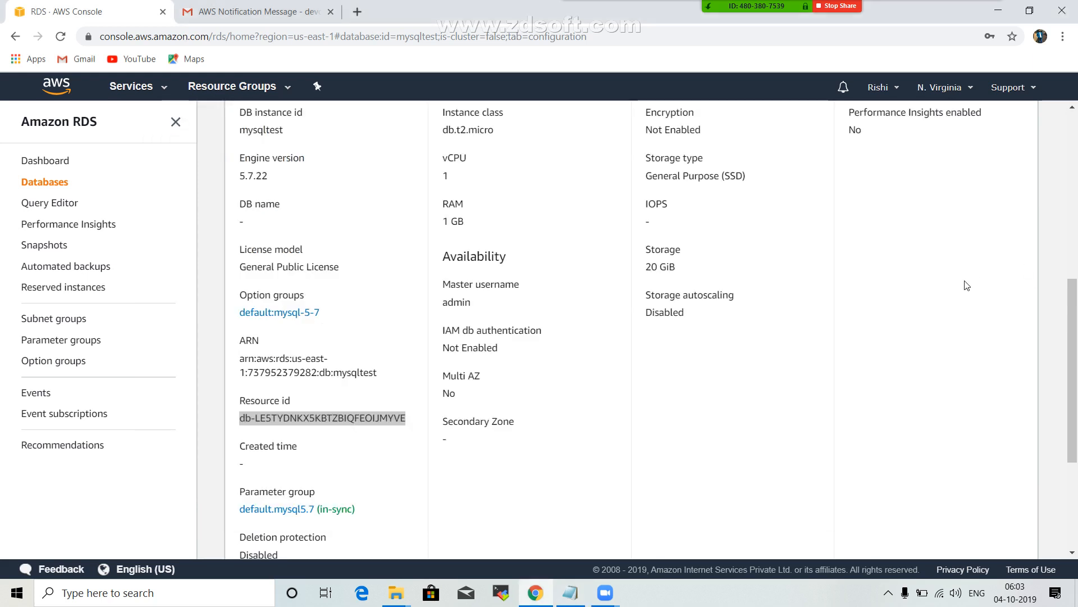
Return to the RDS Databases list, and go over the first two topics of the Notepad agenda.
scroll(965, 281, up, 7)
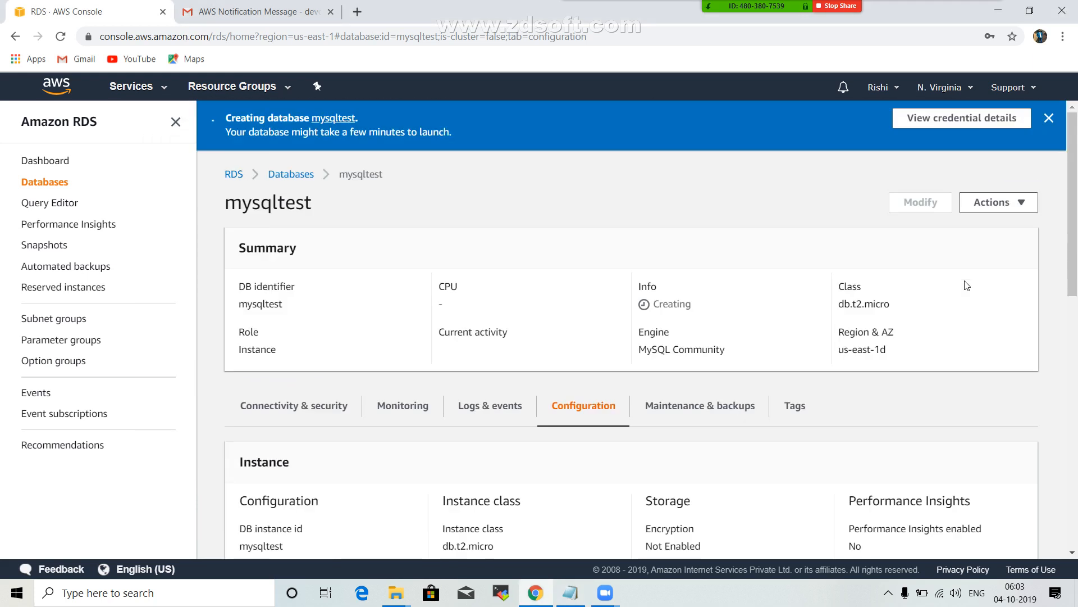
click(279, 179)
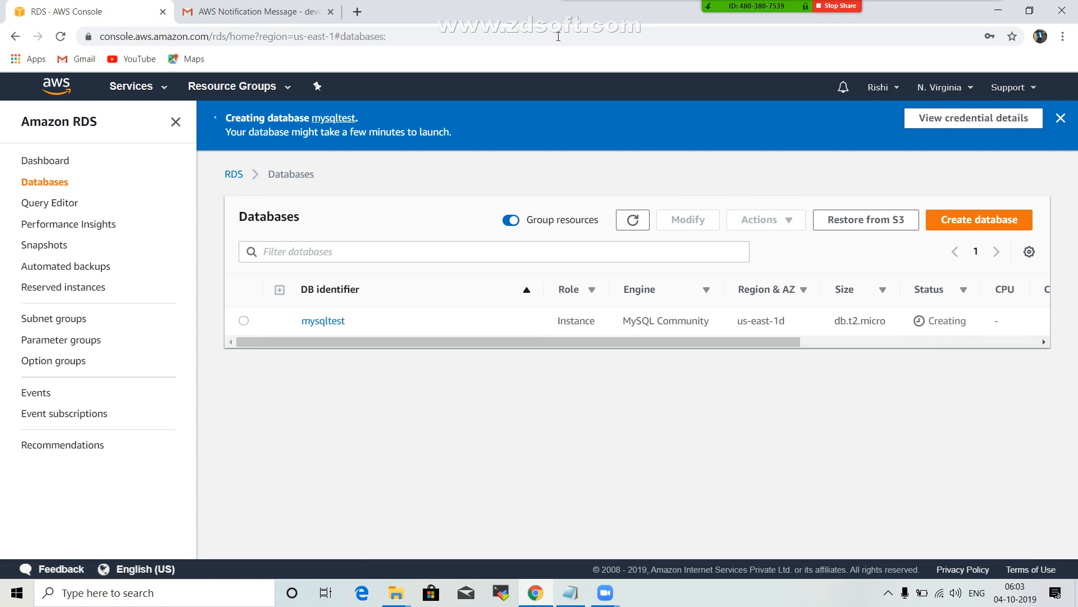
click(568, 597)
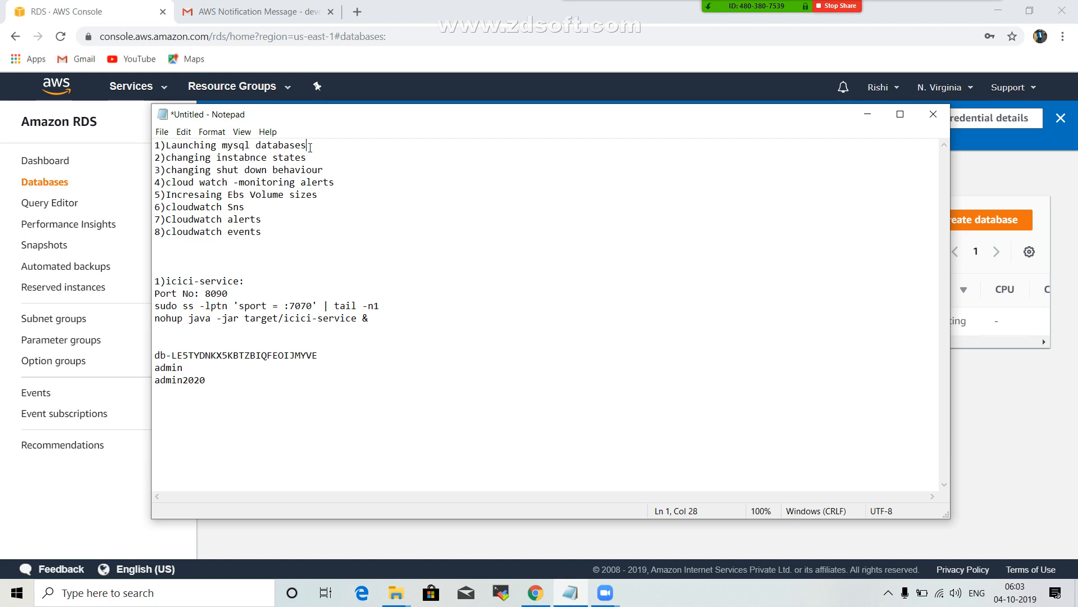
drag(310, 147, 135, 151)
click(251, 161)
key(BackSpace)
click(1031, 424)
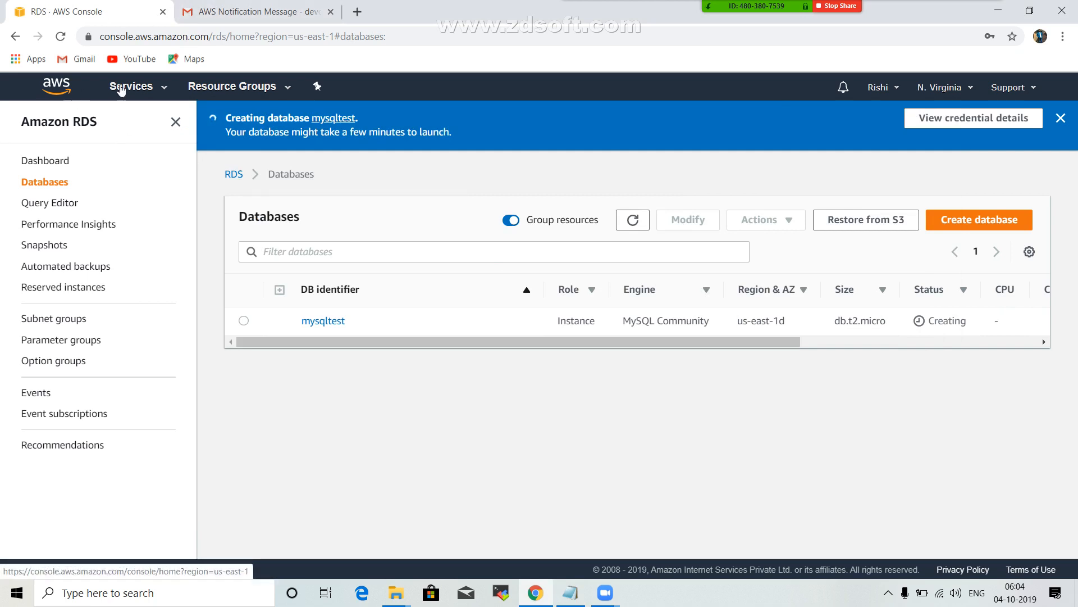
Switch to the EC2 service and open its list of instances.
click(144, 83)
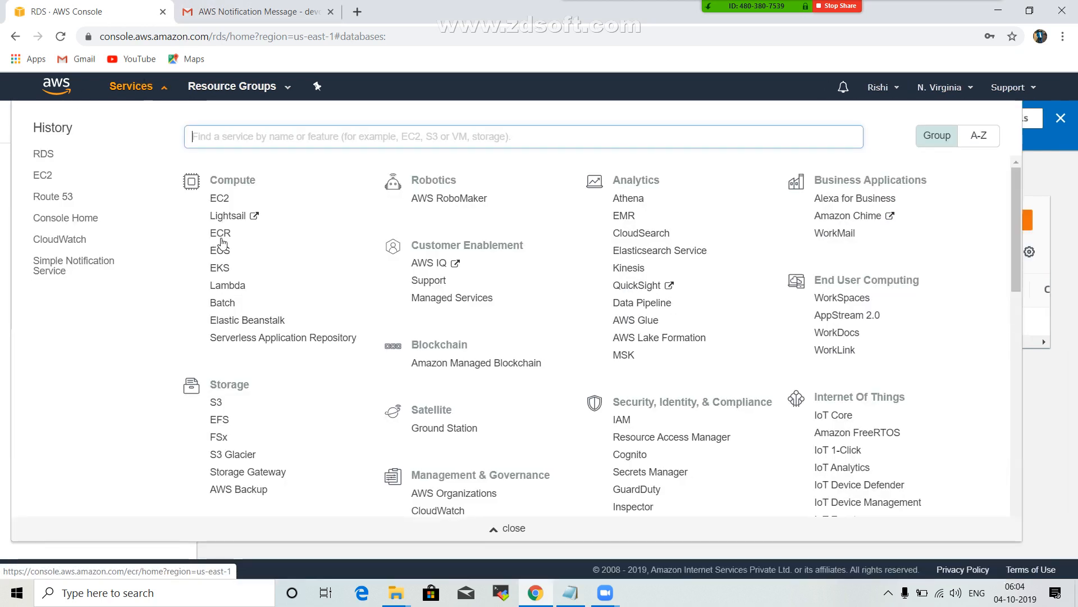
click(219, 198)
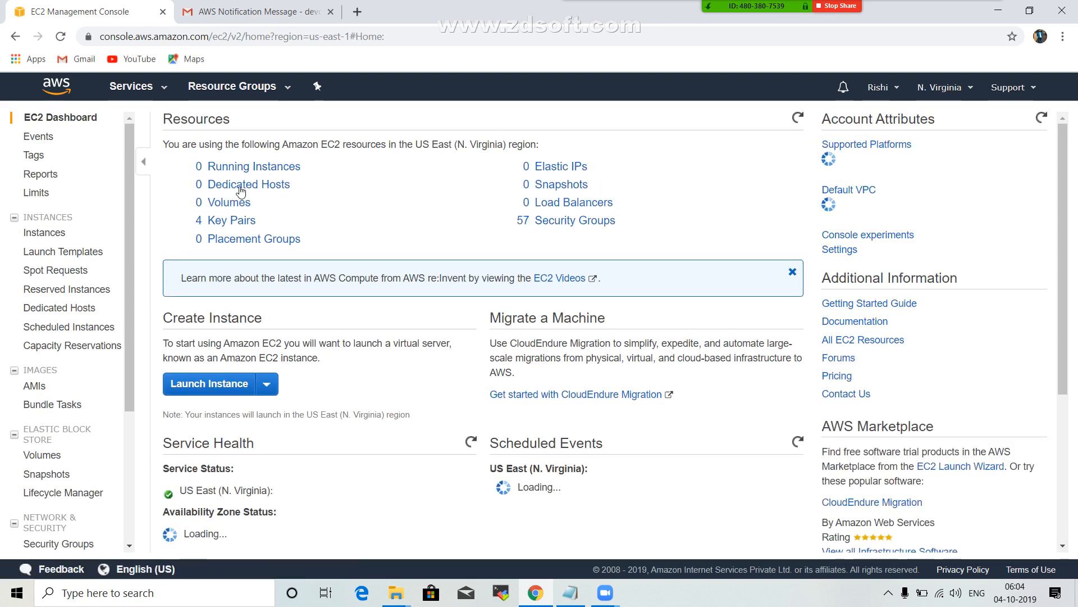
click(265, 170)
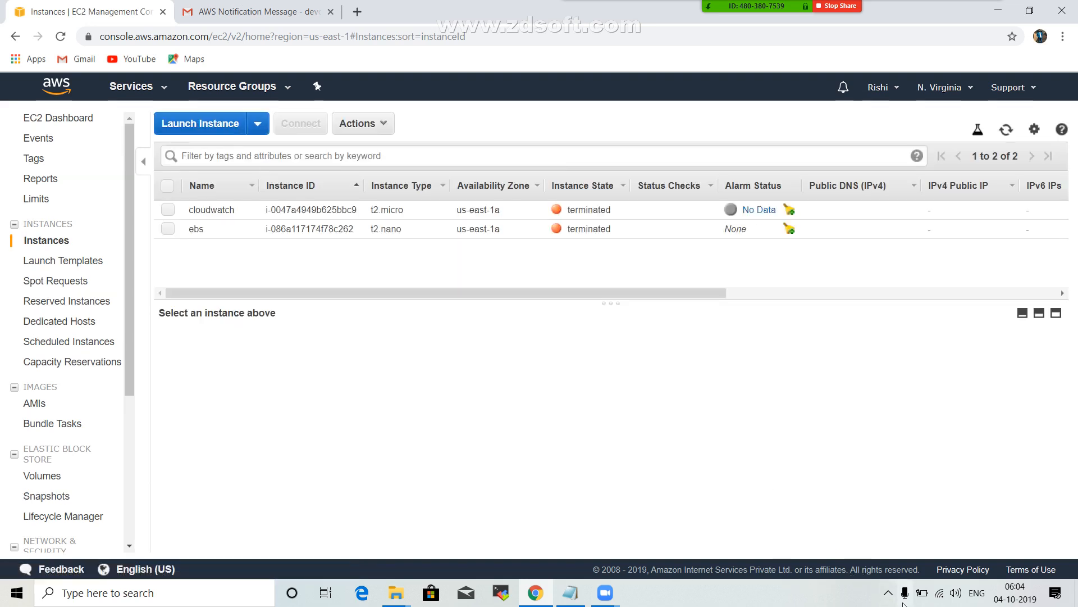
click(888, 593)
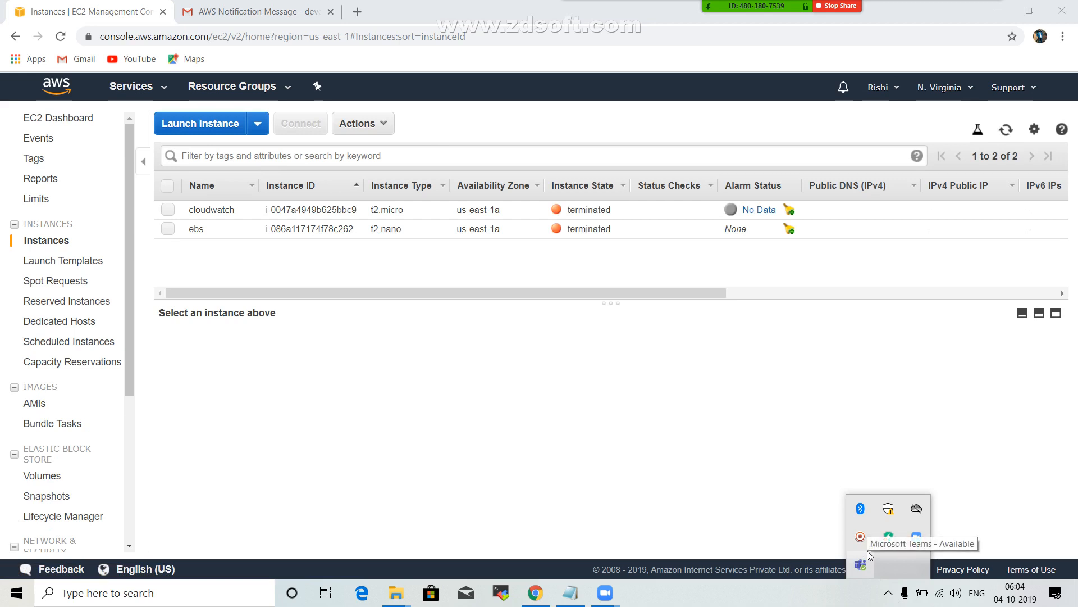
click(834, 434)
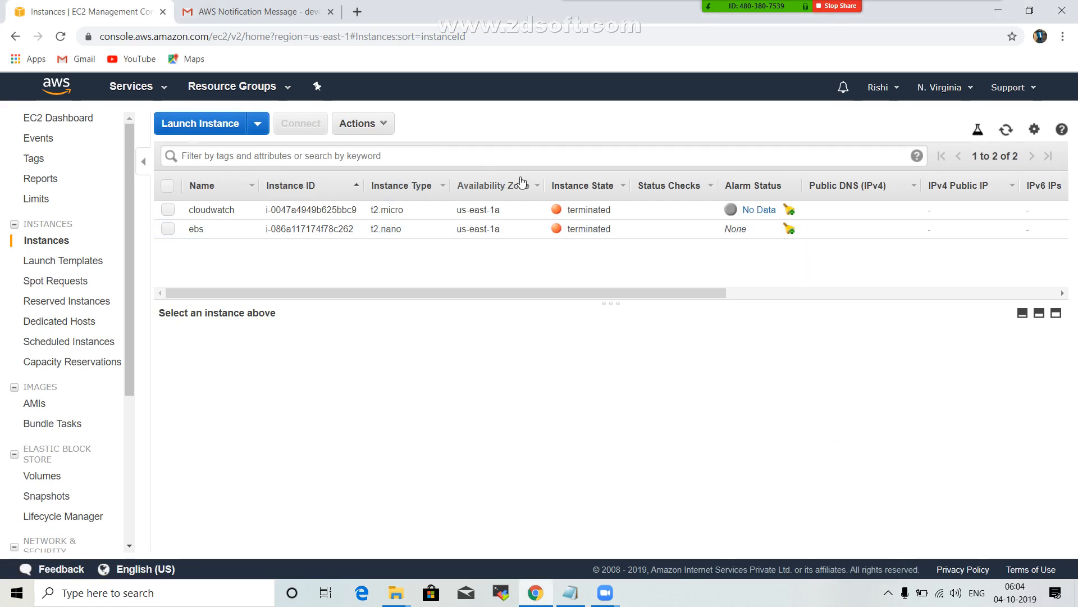
Start launching a new EC2 instance, search the AMIs for ubuntu, and select Ubuntu Server 18.04 LTS.
click(204, 127)
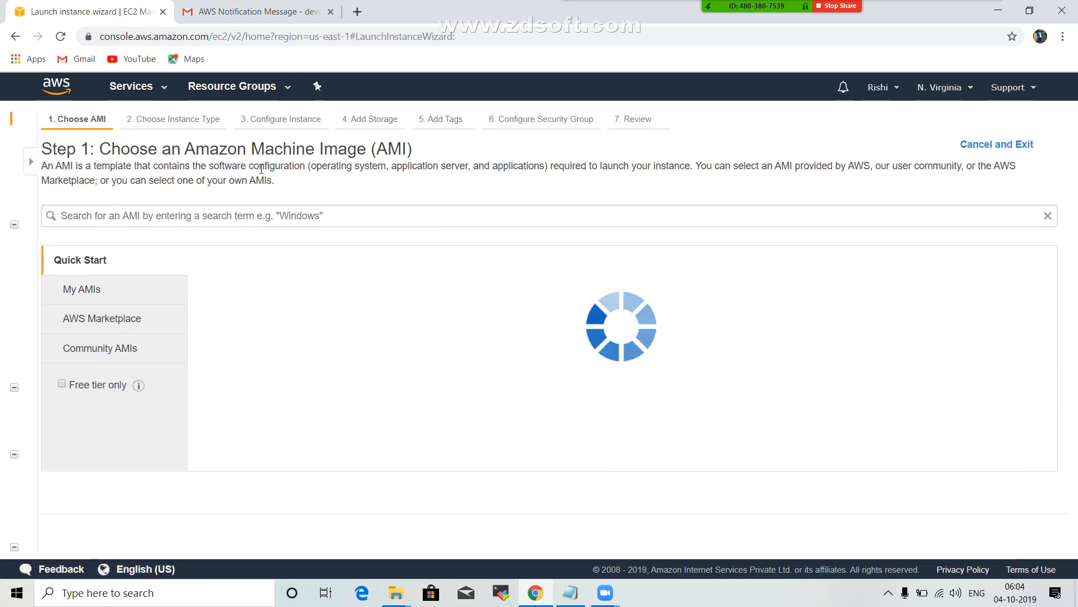
text(ubun)
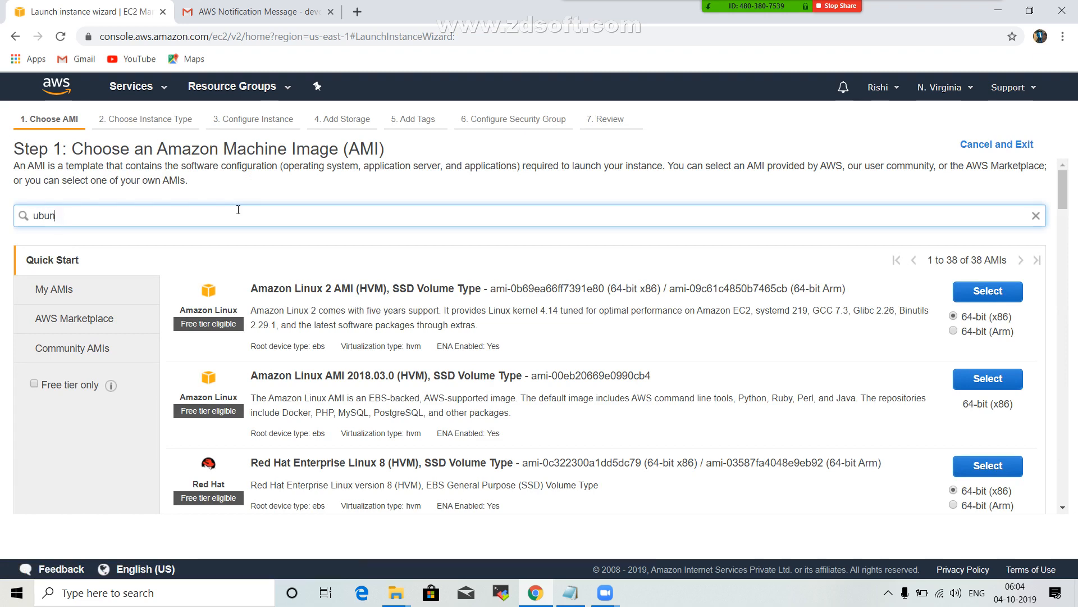
text(rtu)
key(Return)
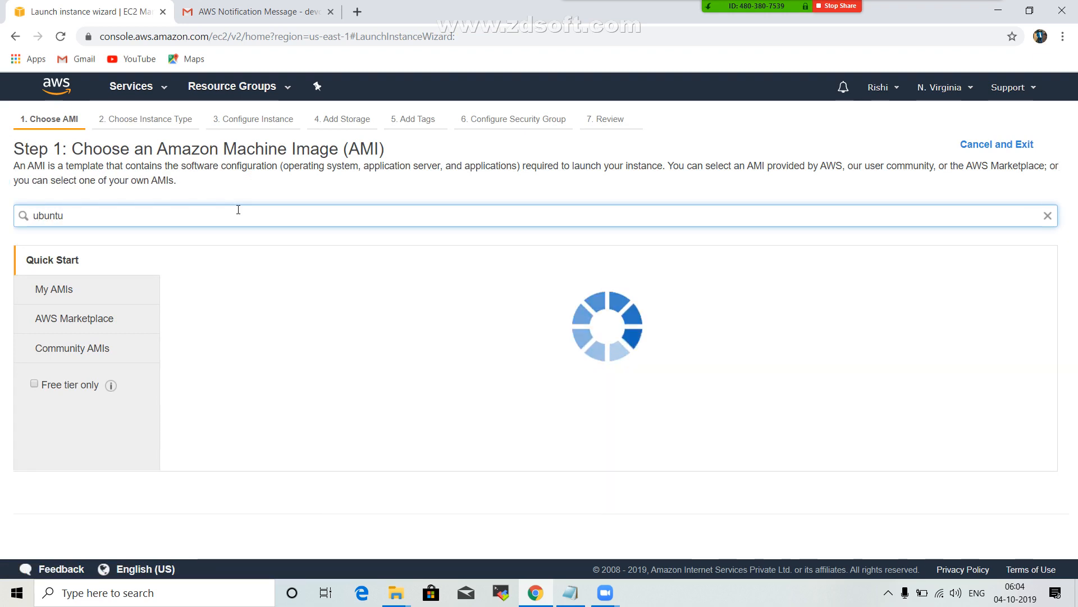
click(990, 296)
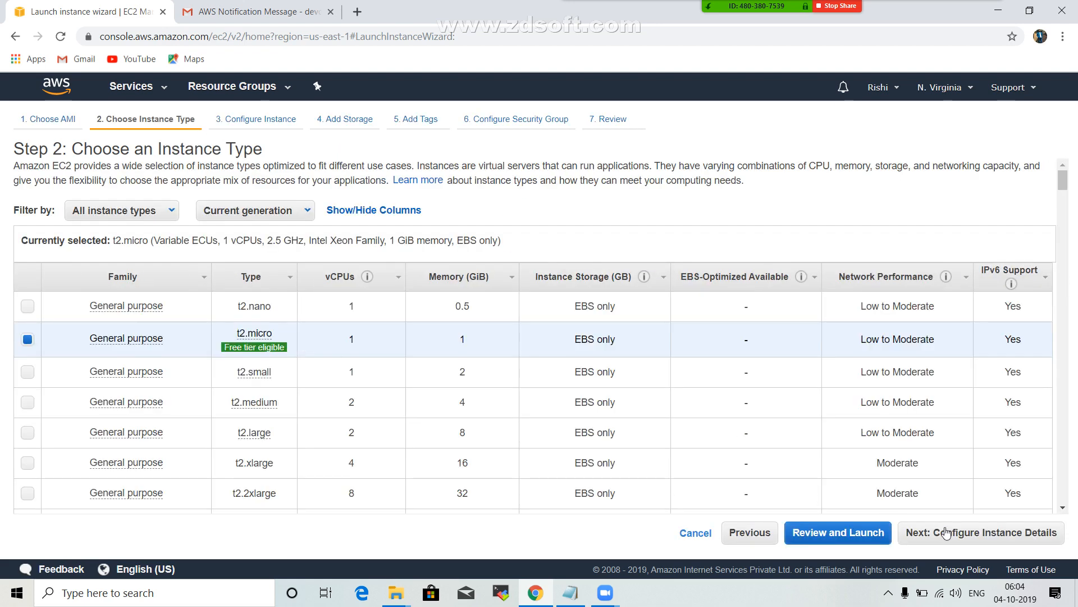
Launch the t2.micro instance from the review page with the existing Aws key pair, acknowledging access to its private key file.
click(946, 532)
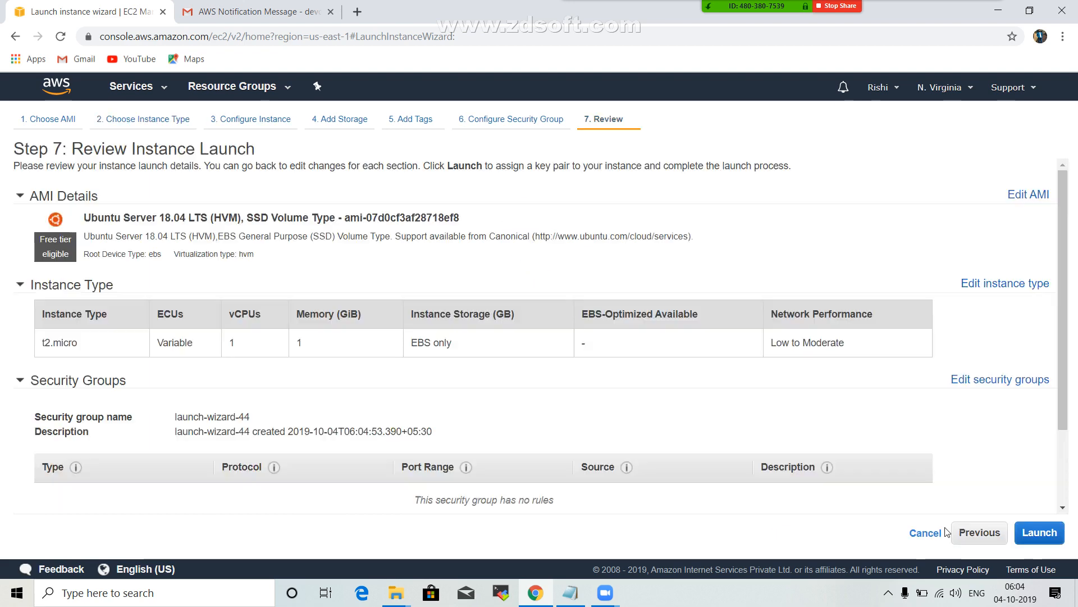
click(1028, 537)
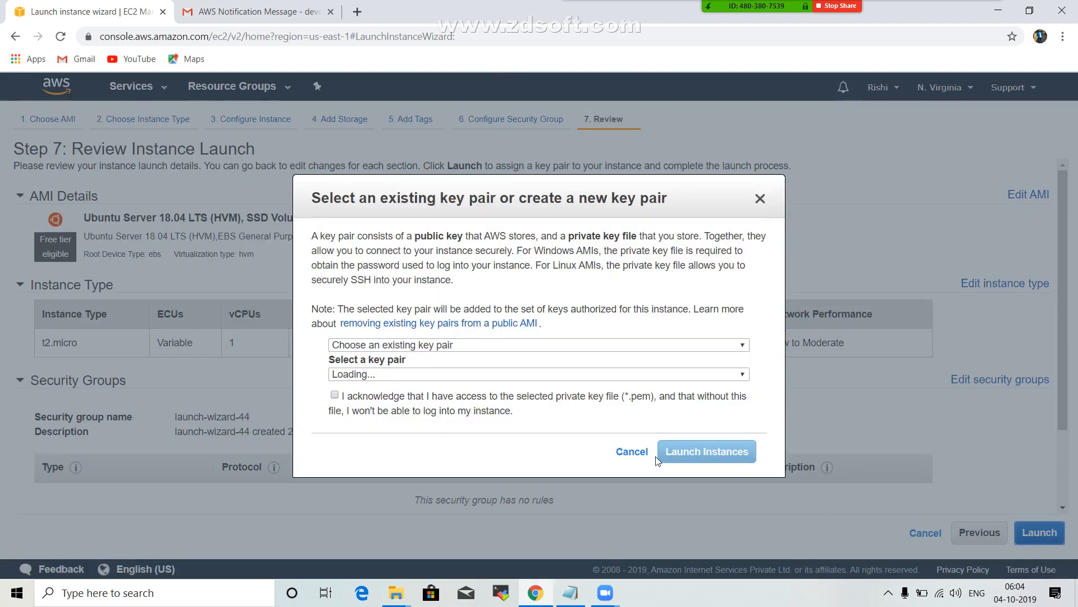
click(342, 396)
click(731, 452)
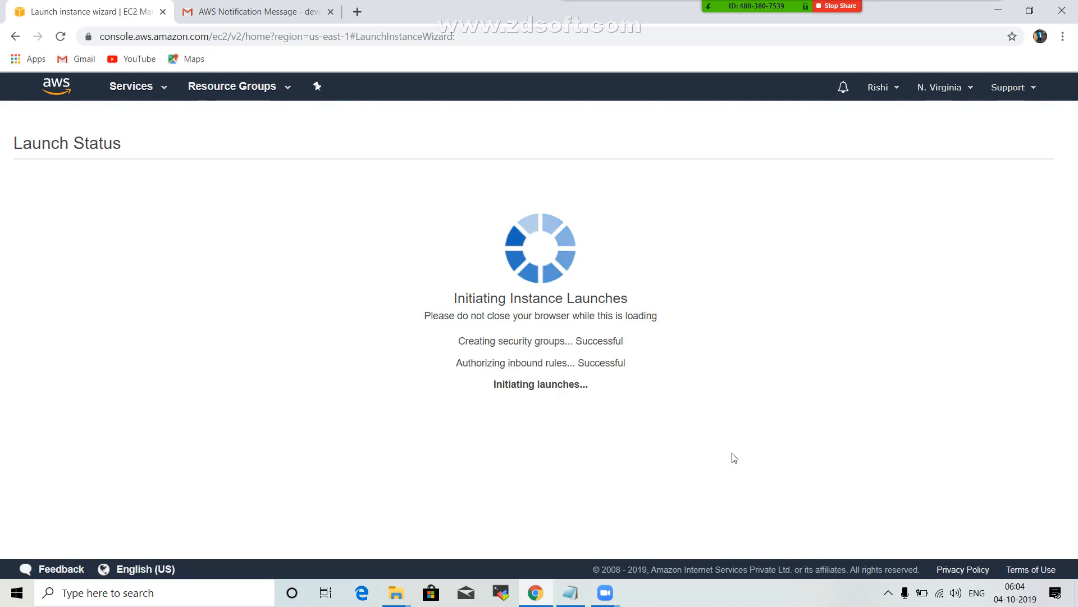
Show the newly launched instance in the instances list, name it server1, and refresh its status.
click(316, 218)
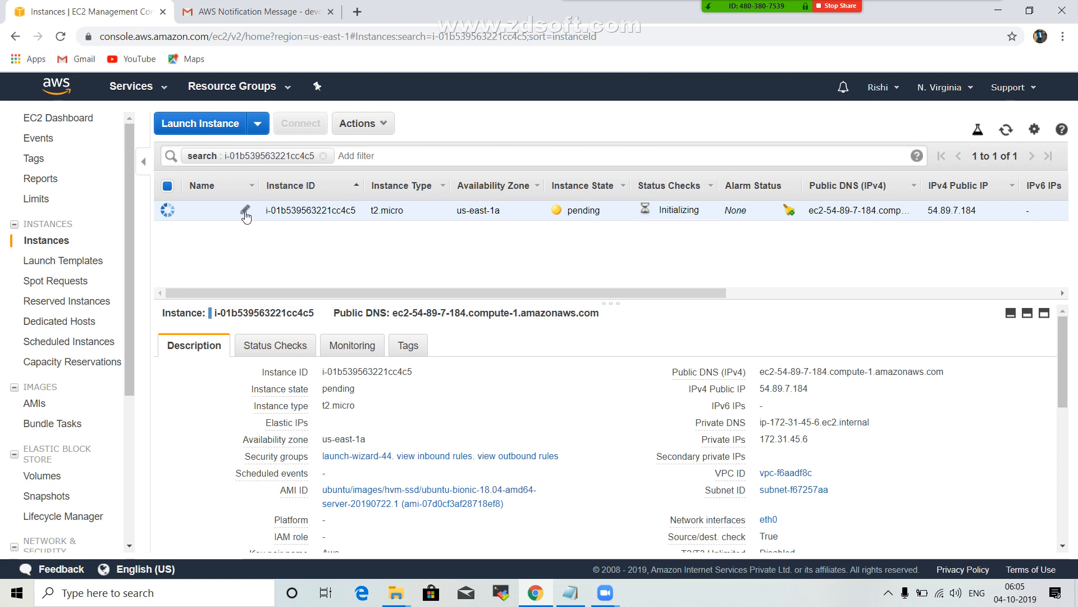
click(246, 211)
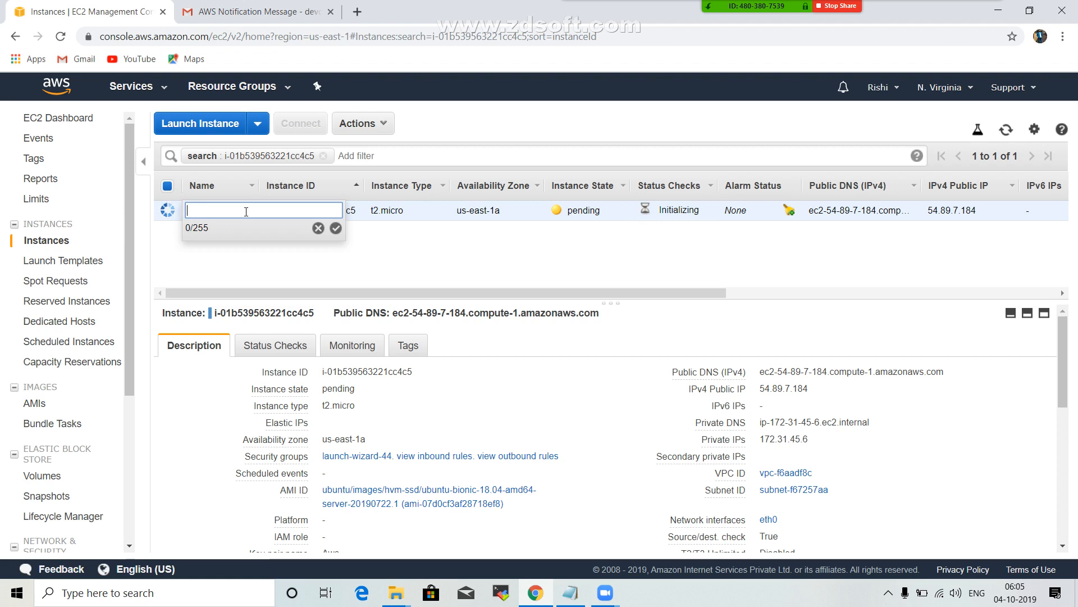
text(server1)
key(Return)
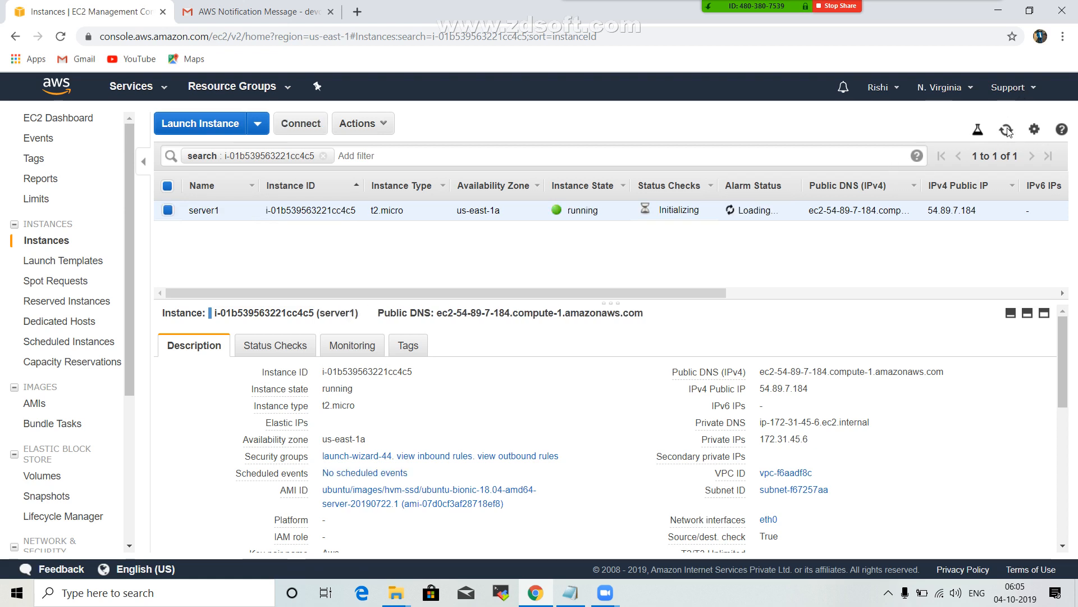
click(1006, 130)
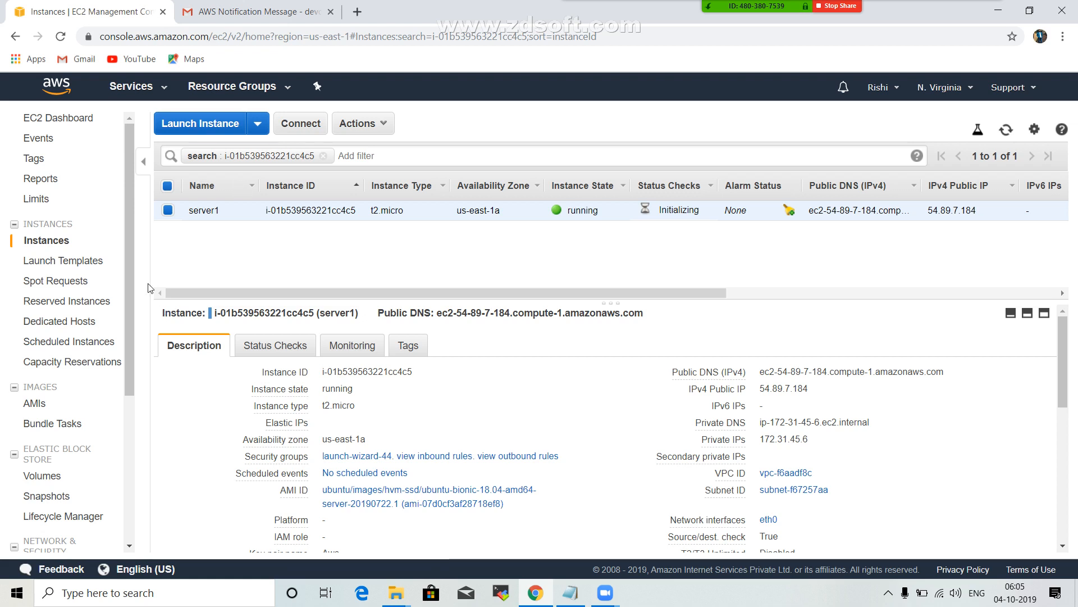
Open the Elastic Block Store volumes and name the instance's 8 GiB volume server1.
scroll(62, 337, down, 2)
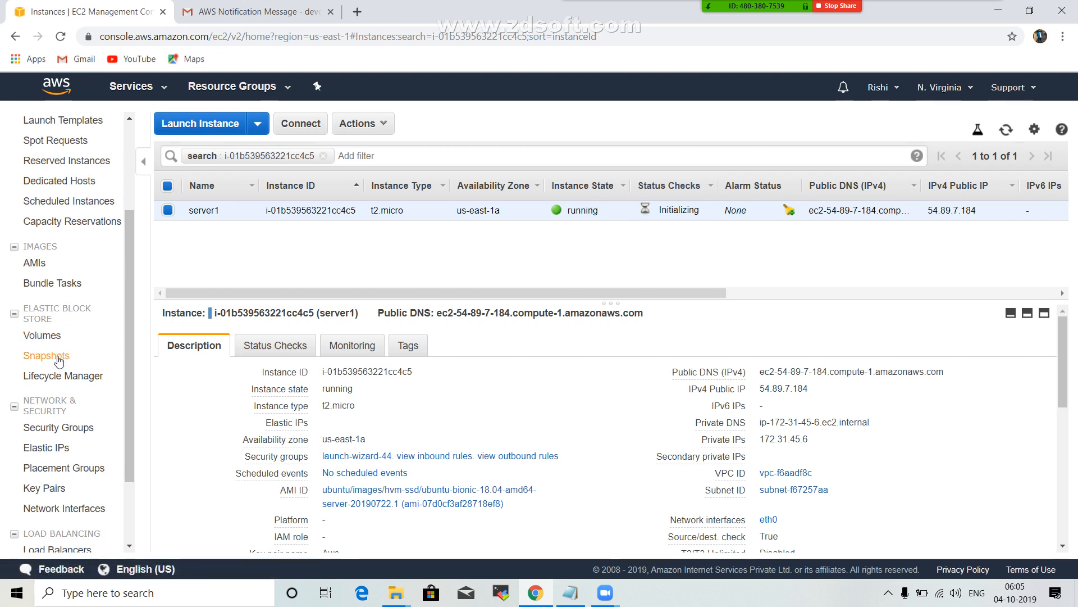
click(49, 337)
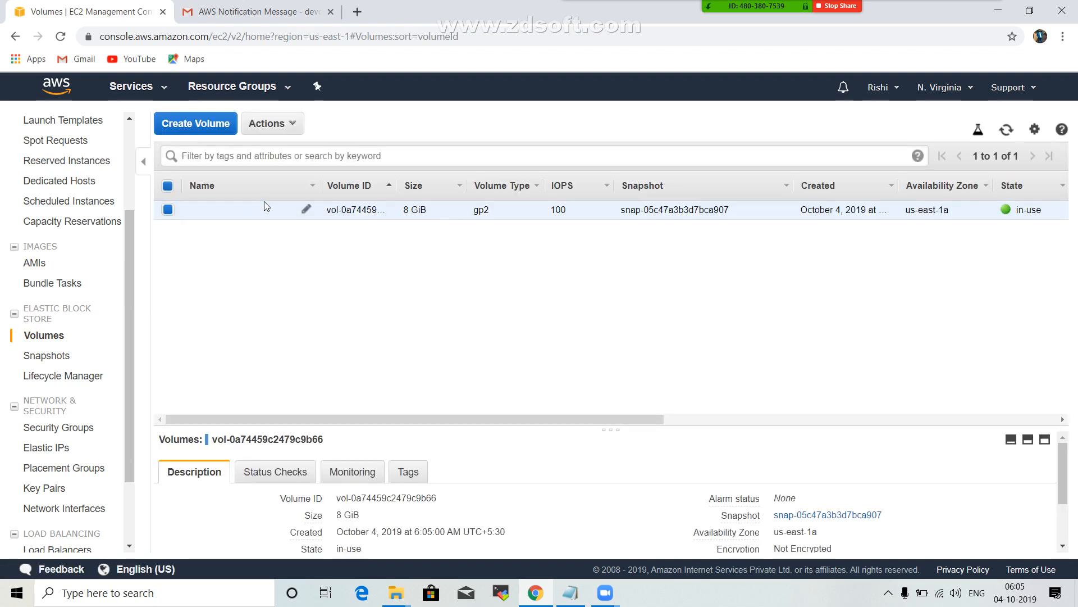
click(306, 209)
text(server)
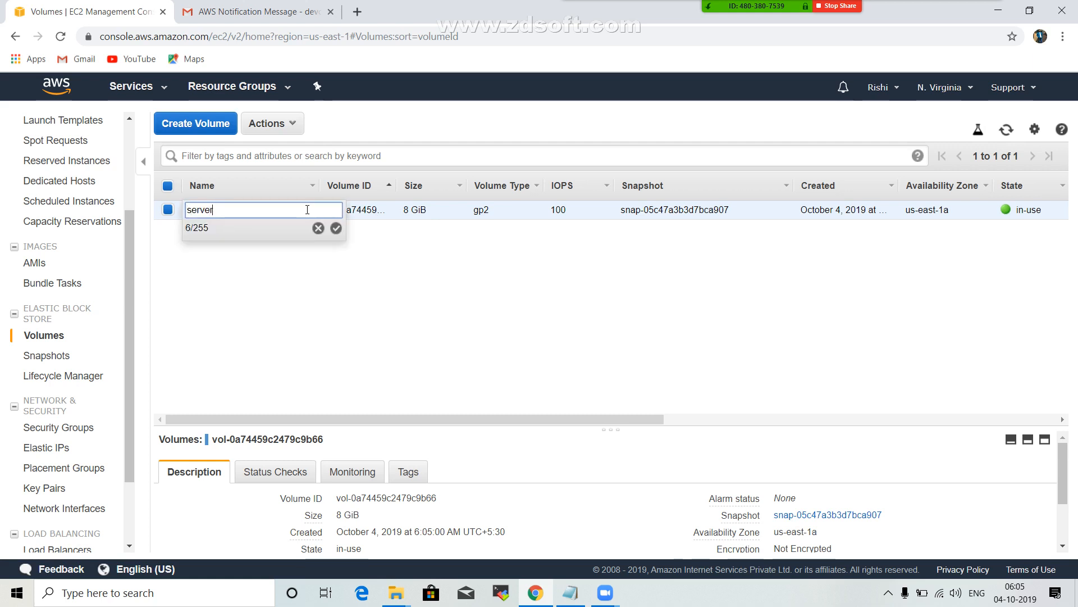
text(1)
key(Return)
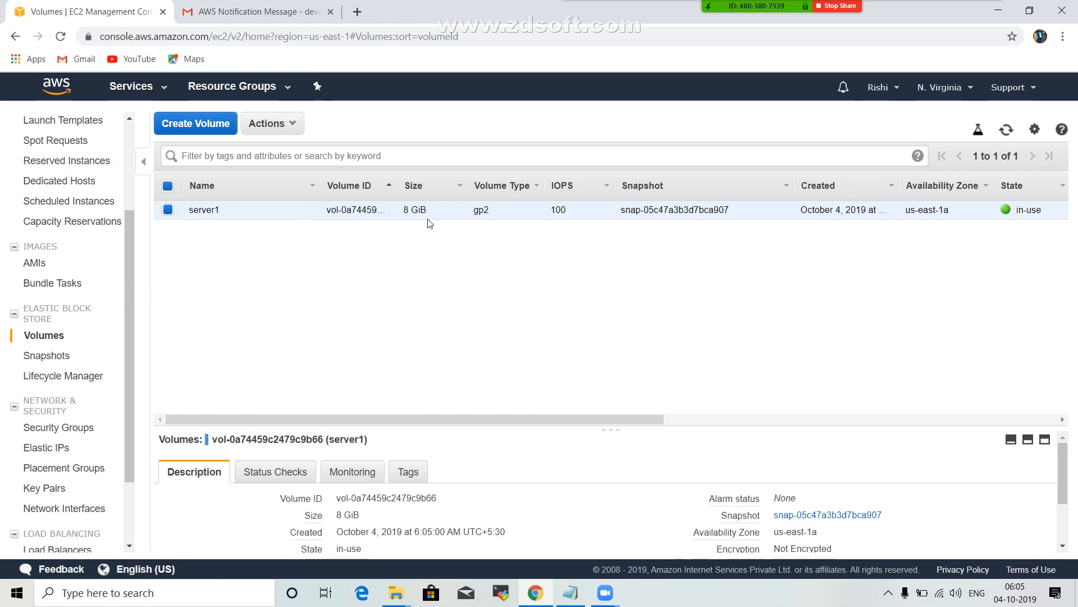
Modify the server1 volume's size to 9 GiB, confirm the change, and refresh the volume list to follow the modification.
click(291, 124)
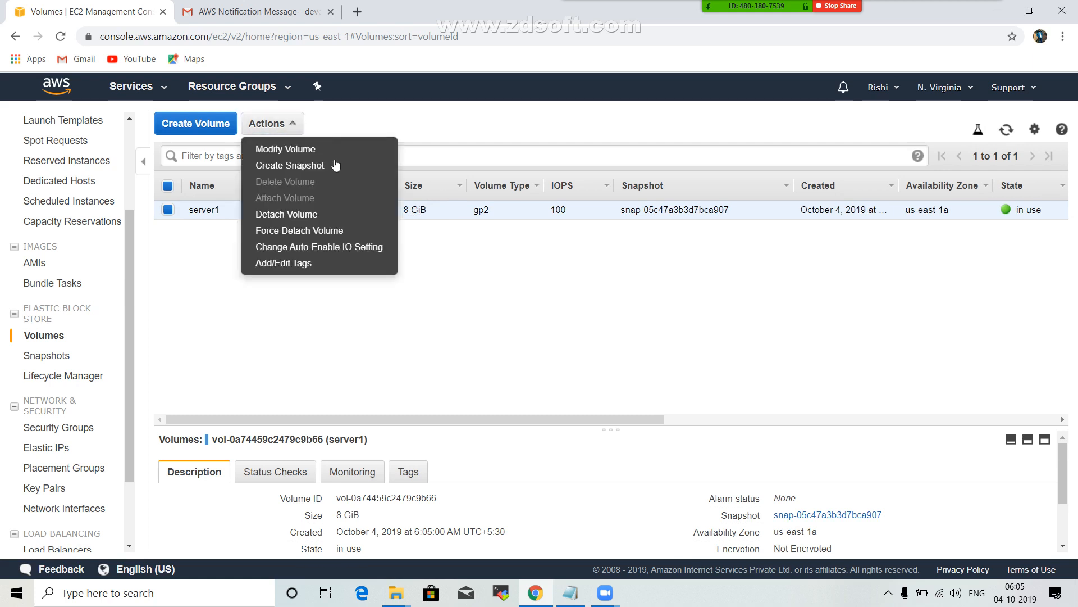
click(314, 151)
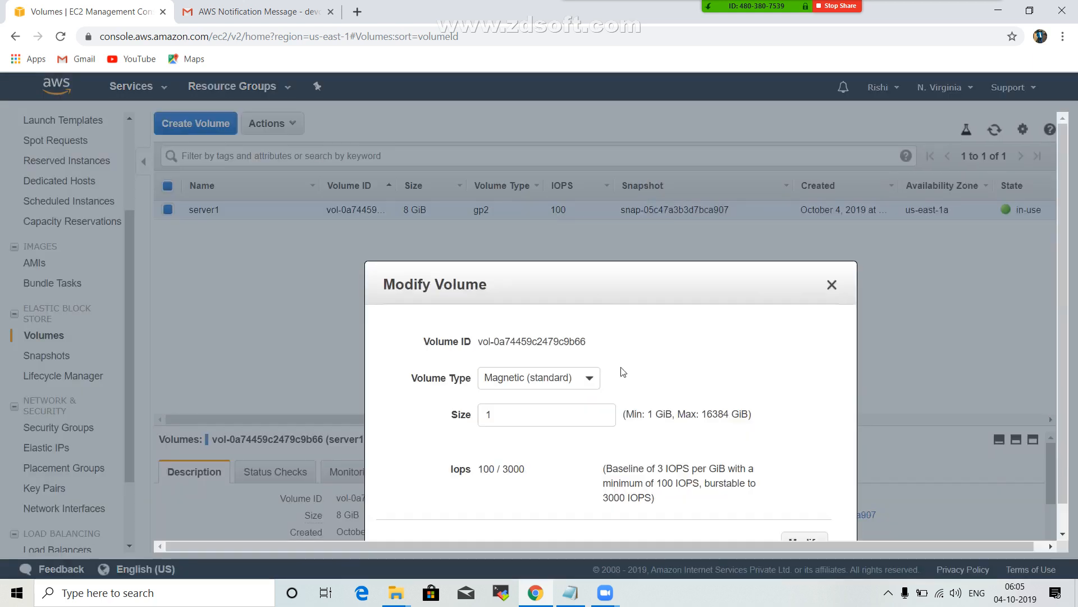
click(455, 414)
text(10)
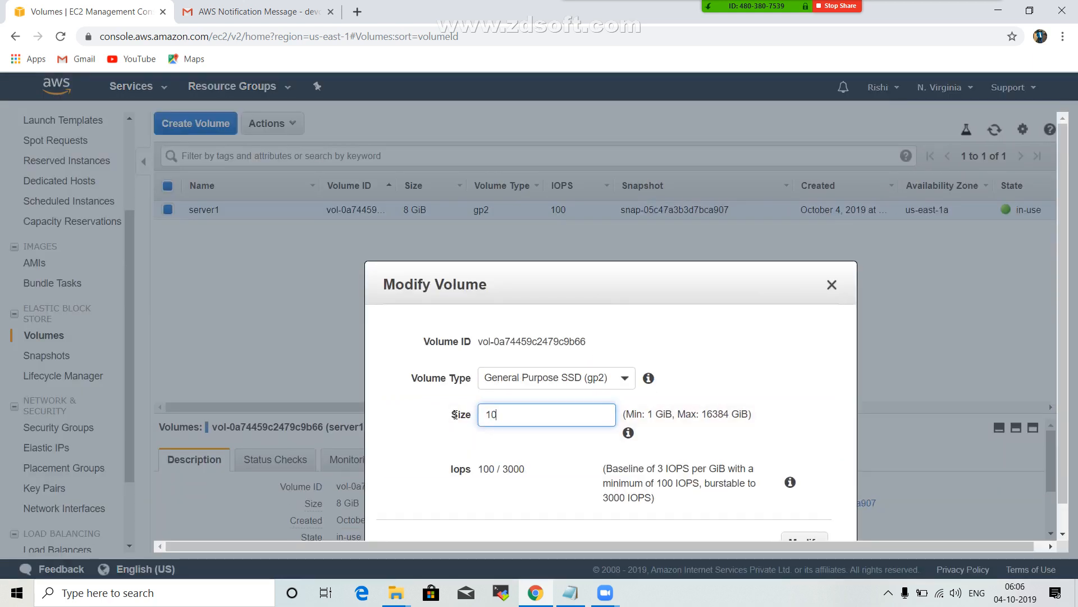
scroll(910, 437, down, 2)
click(804, 514)
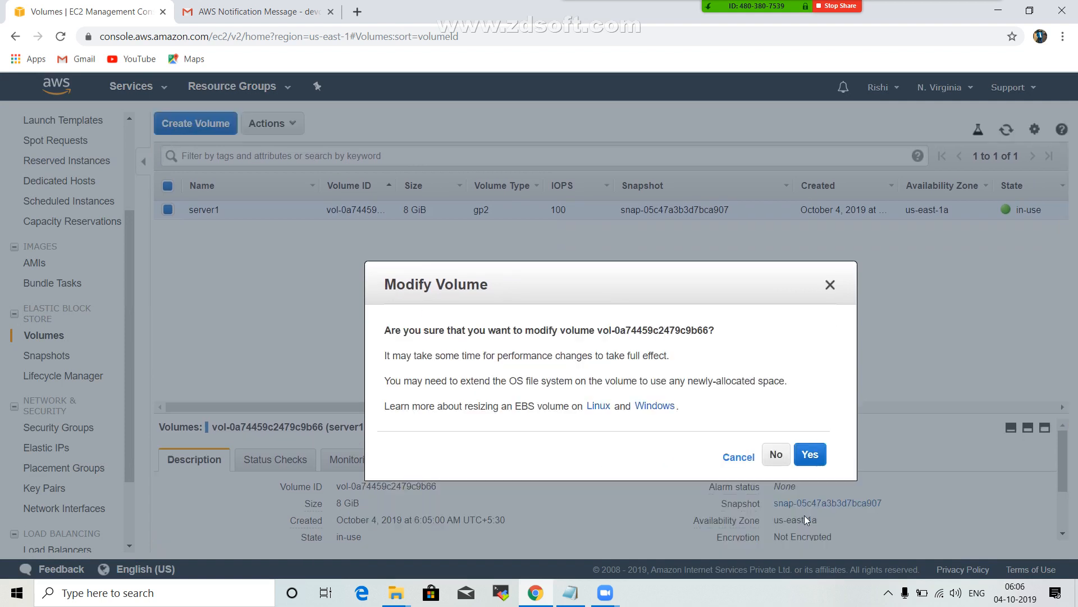
click(812, 454)
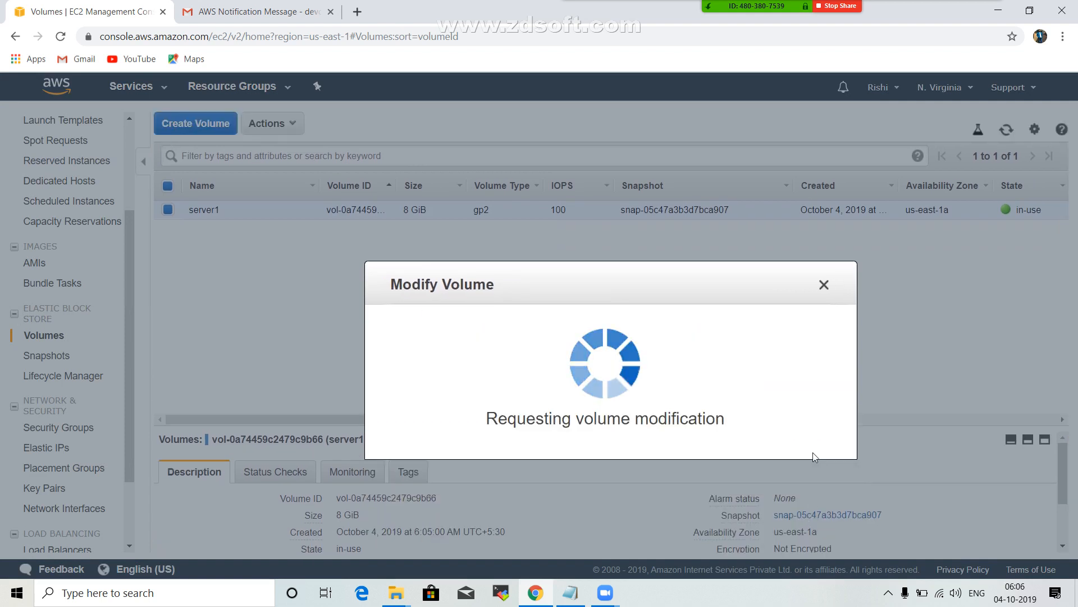
click(792, 396)
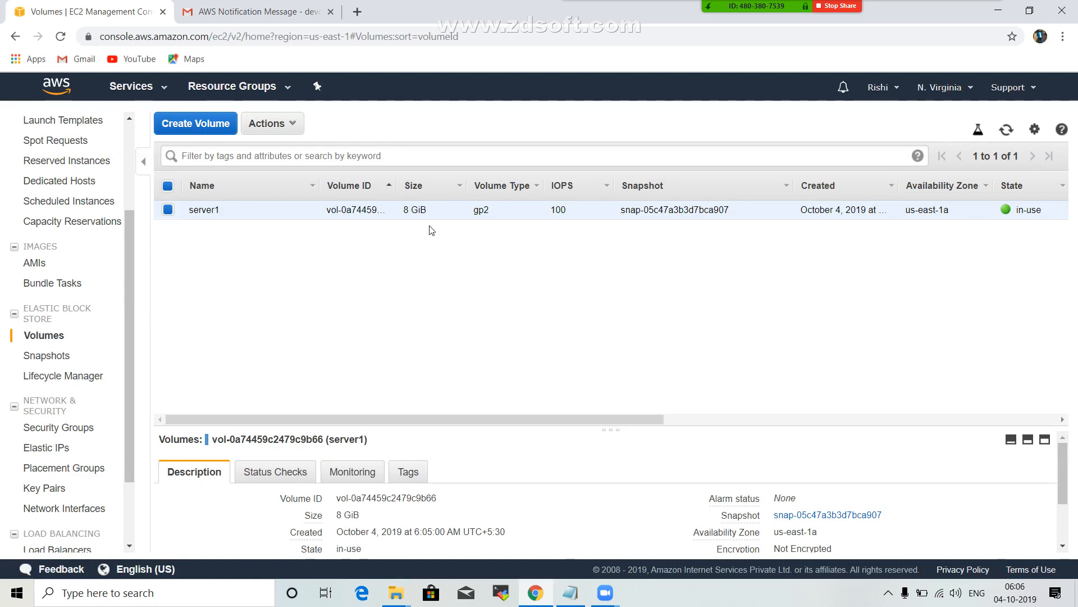
click(1006, 129)
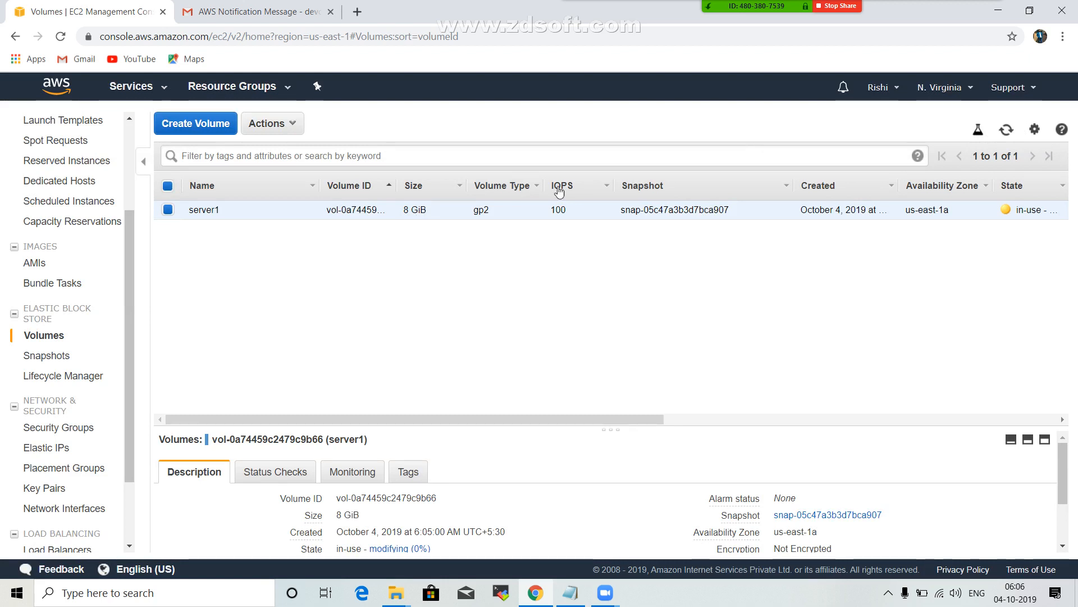
click(1007, 131)
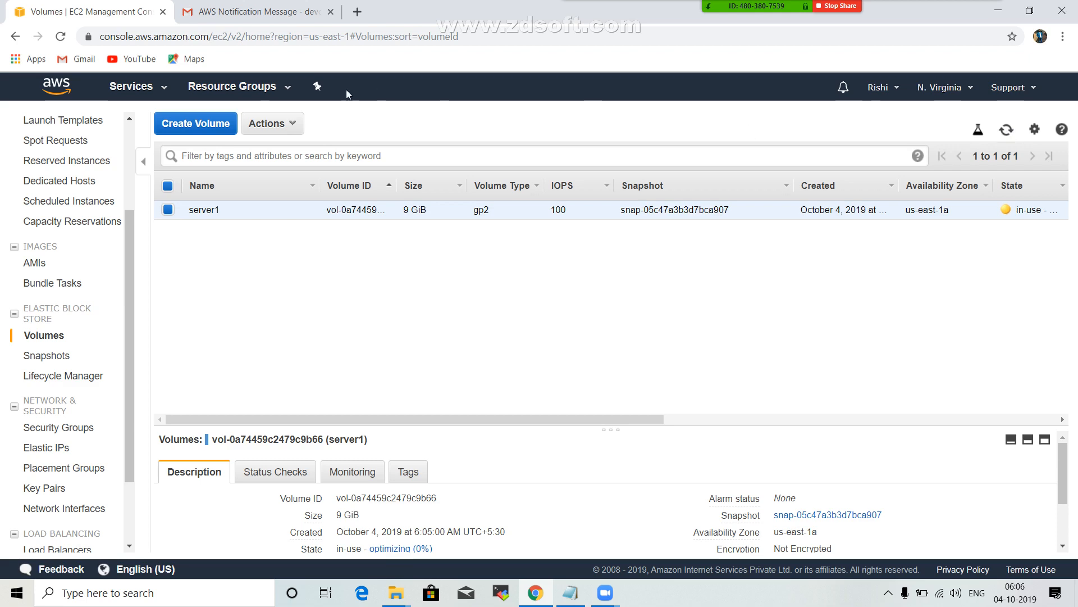
Open the running instances from the EC2 dashboard, select server1, and copy its IPv4 public IP.
scroll(129, 162, up, 1)
scroll(129, 162, up, 2)
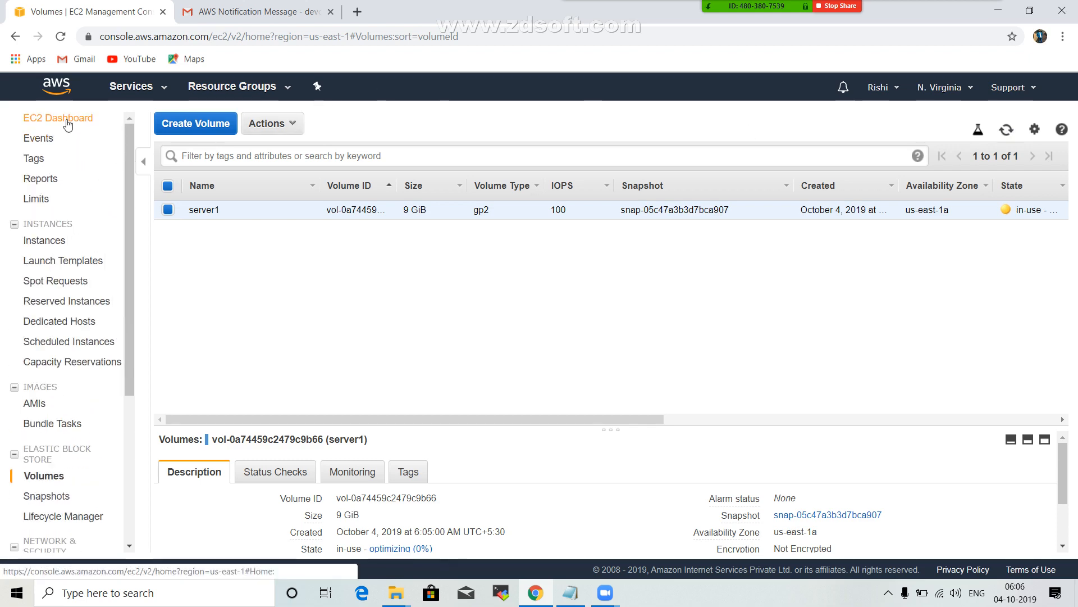
click(67, 122)
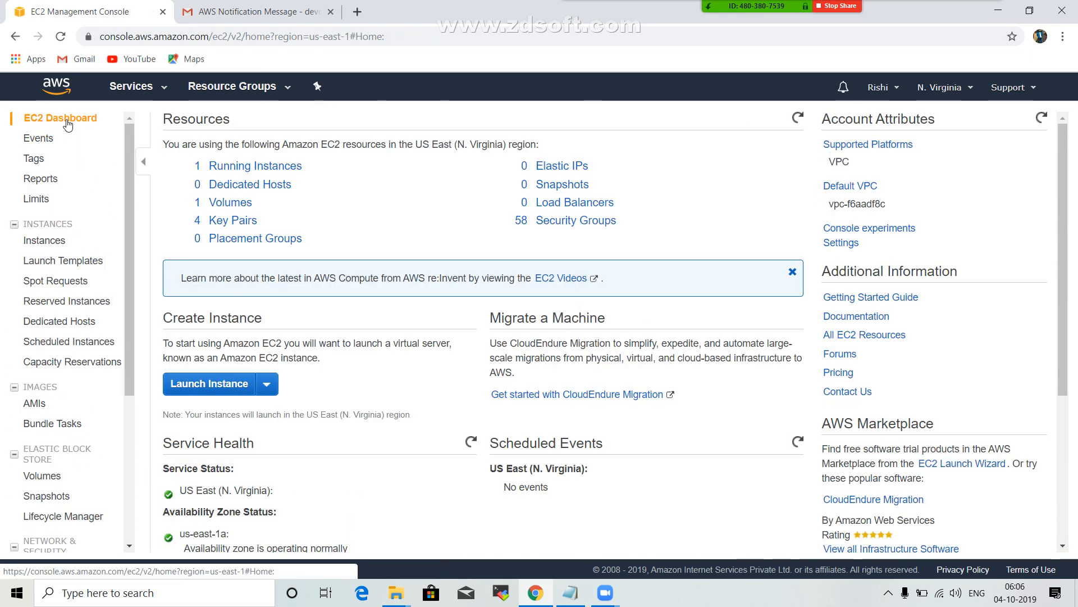
click(252, 166)
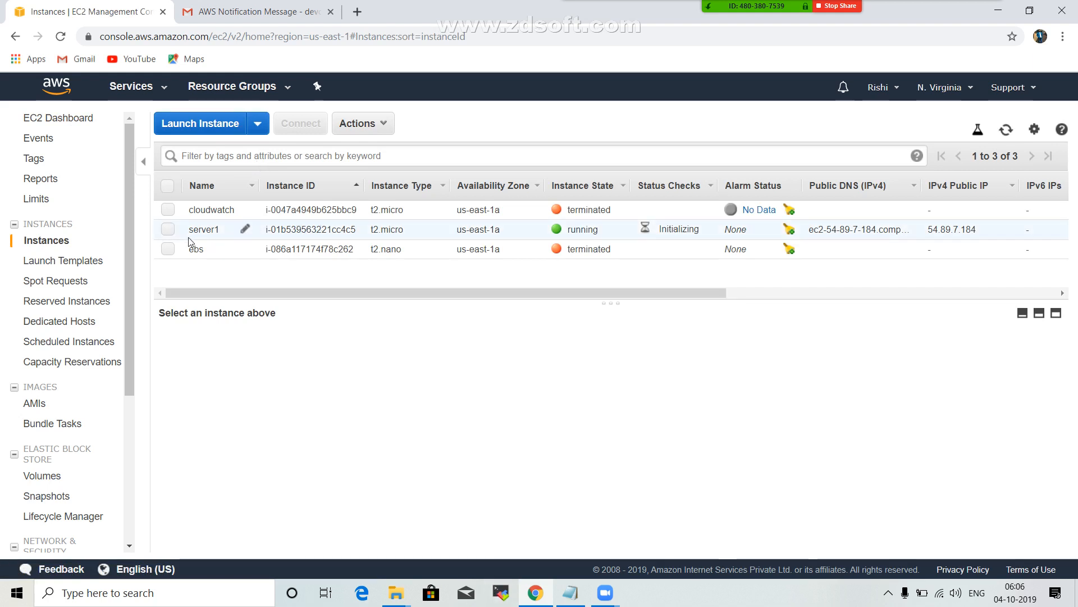
click(173, 232)
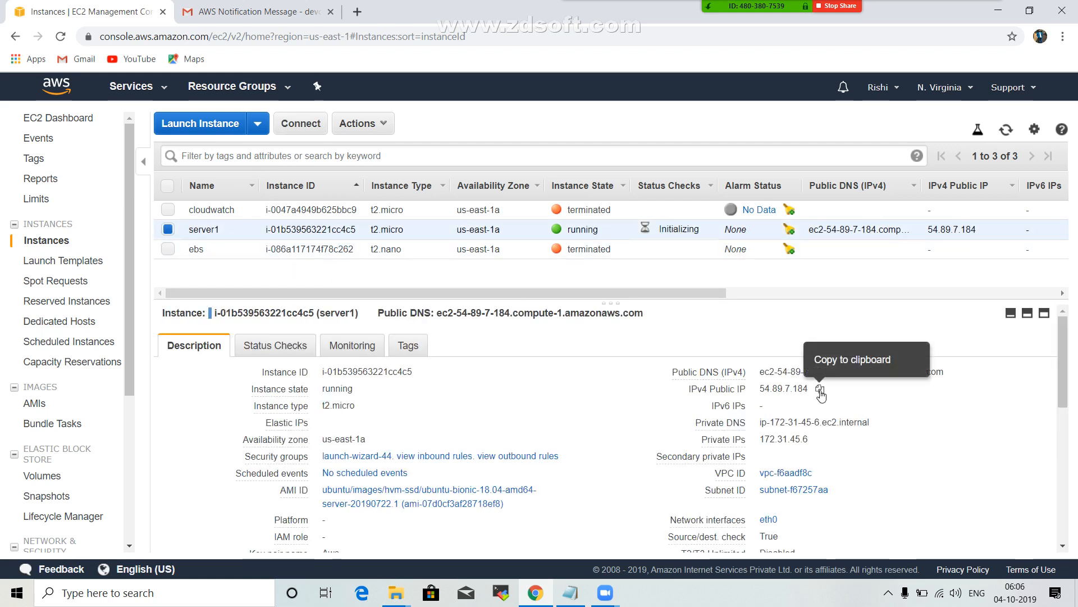
click(819, 390)
click(514, 596)
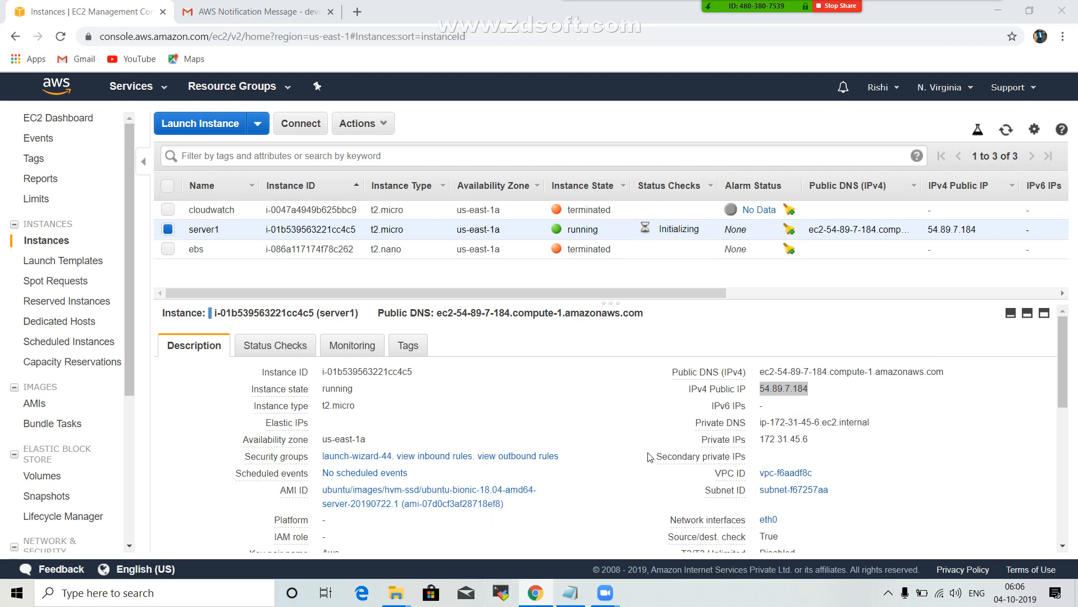
click(1070, 336)
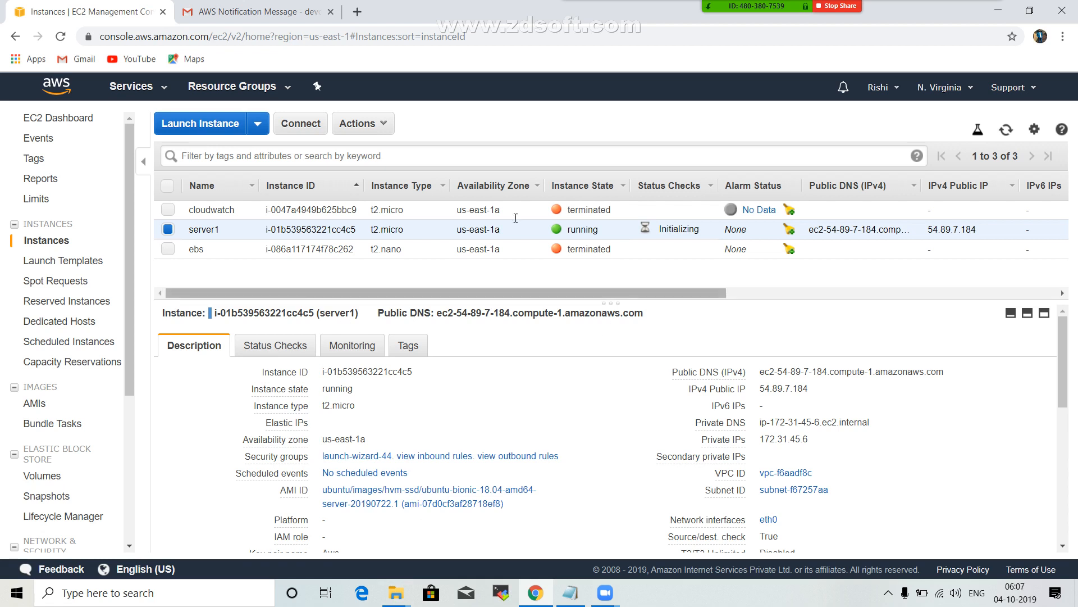
Request a reboot of the running server1 instance.
click(379, 128)
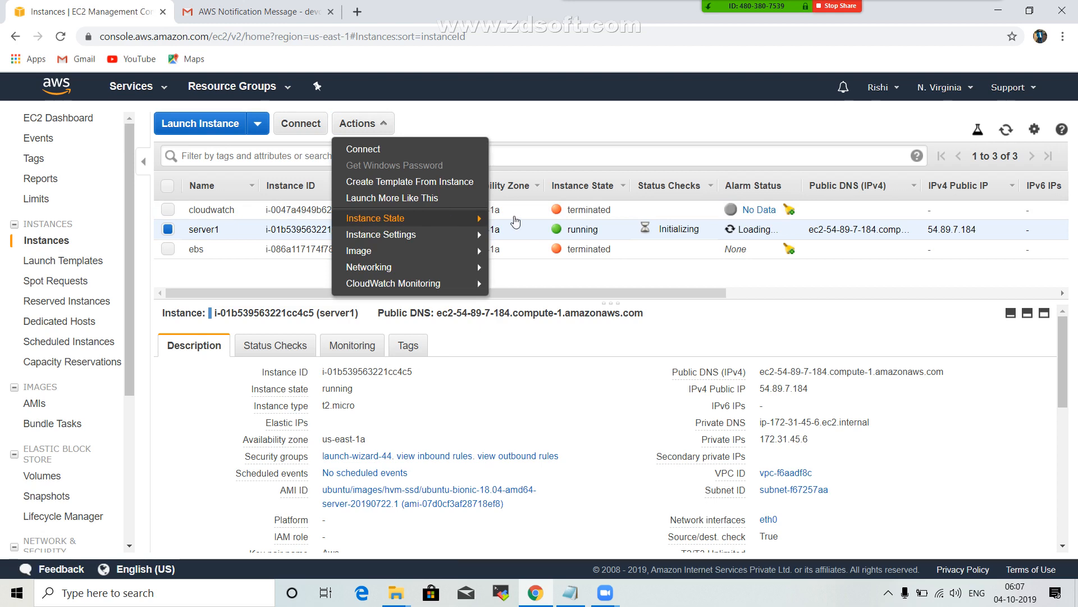
mouse_move(472, 221)
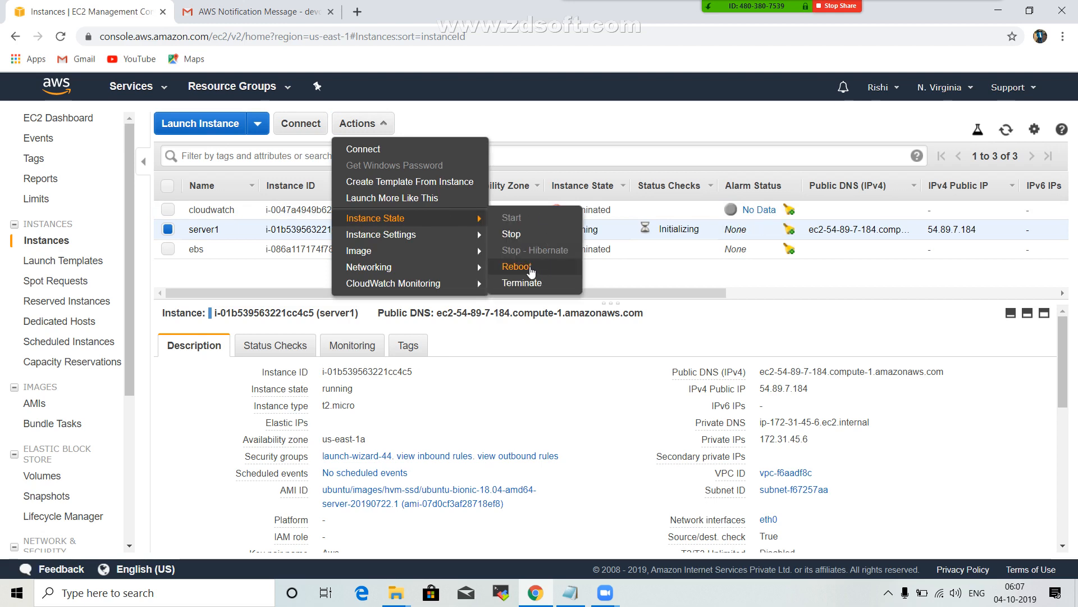
click(536, 267)
click(634, 382)
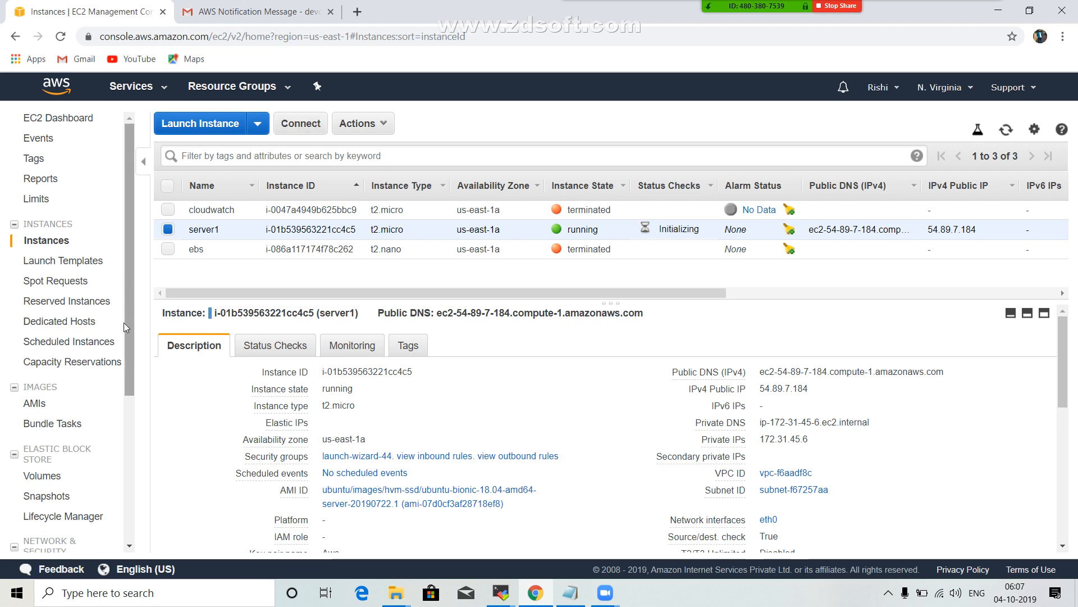
Check the server1 volume's size and state in the volumes list, and return to the running instances.
scroll(124, 323, down, 3)
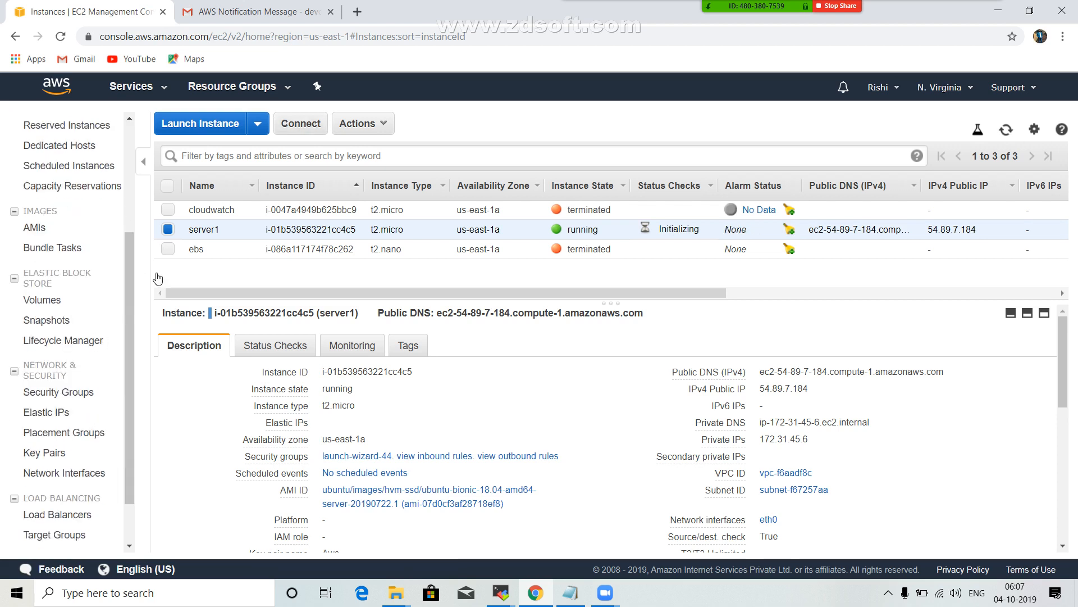
click(39, 308)
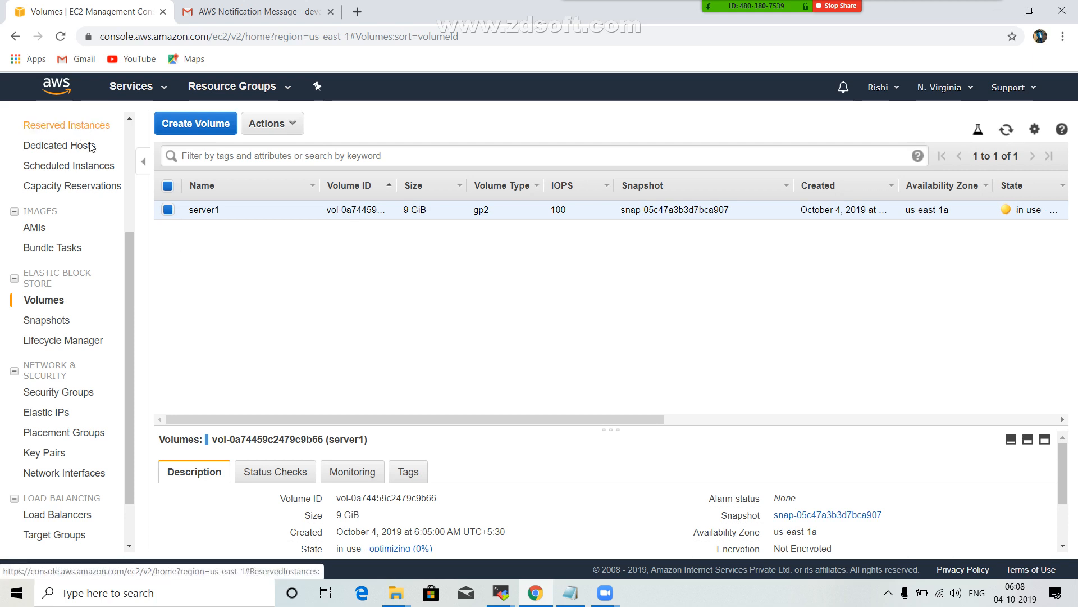
scroll(102, 201, up, 3)
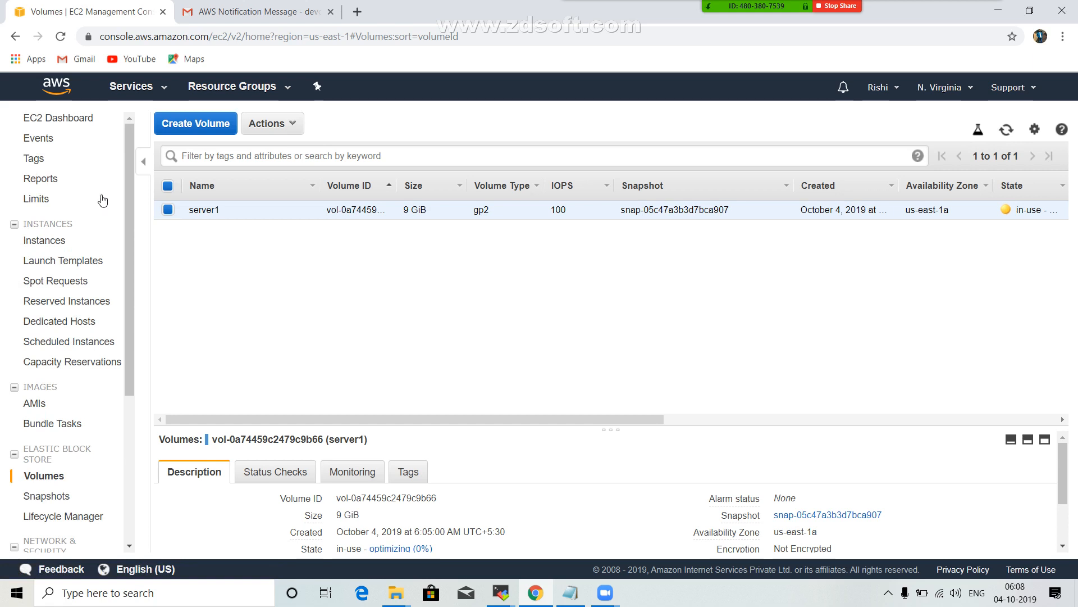
click(80, 121)
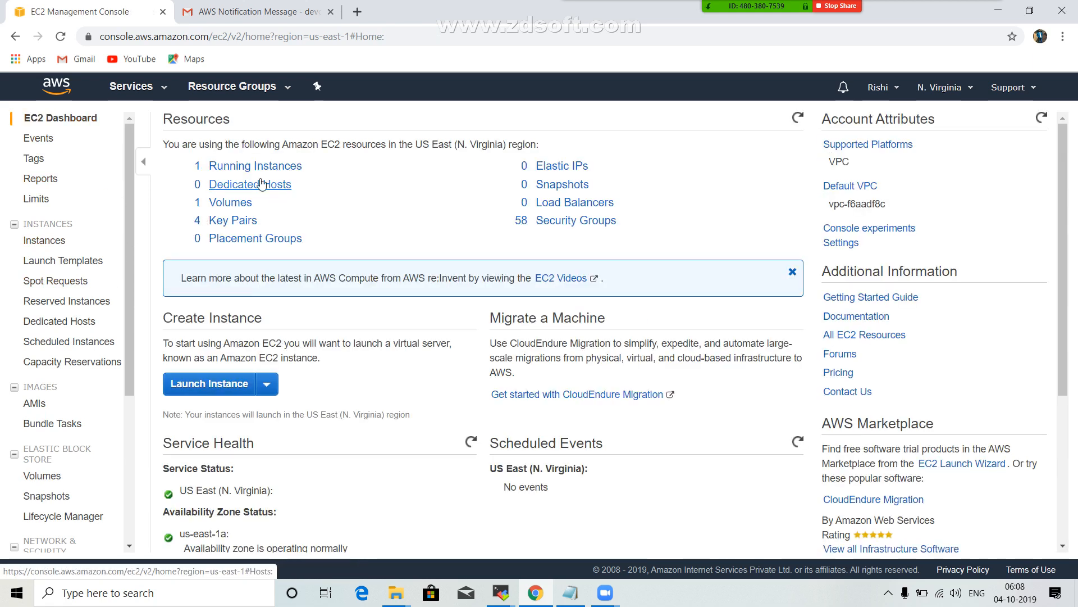
click(253, 168)
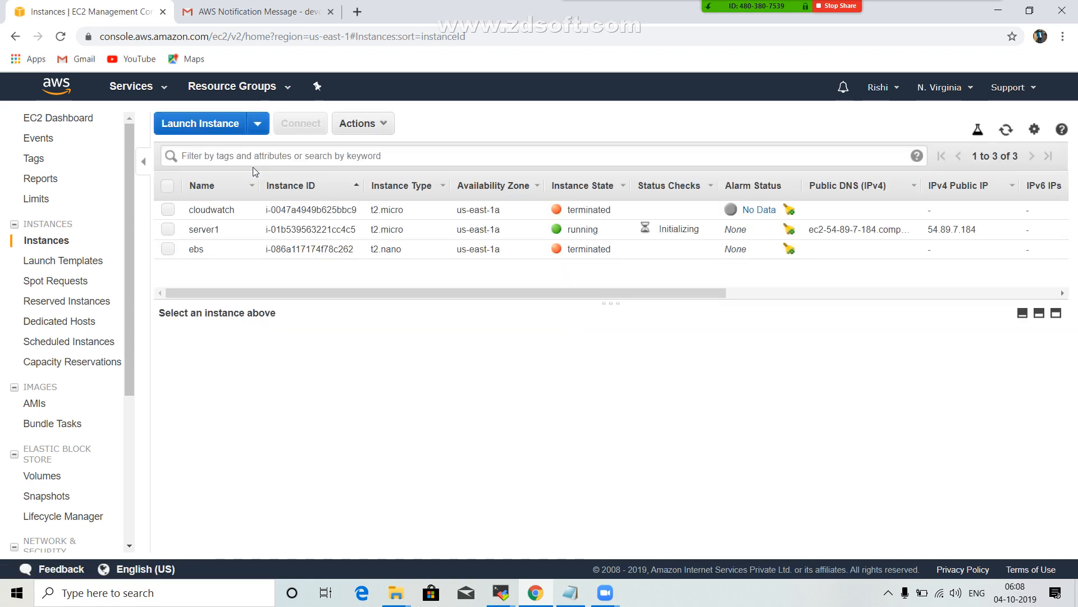
Enable T2/T3 Unlimited for the server1 instance.
click(168, 229)
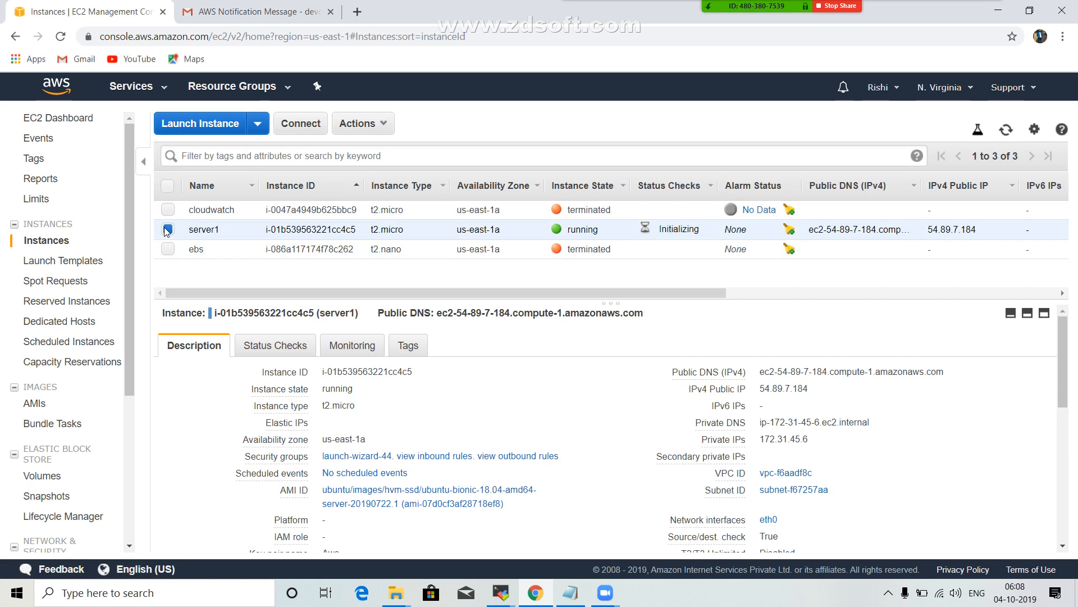
click(385, 127)
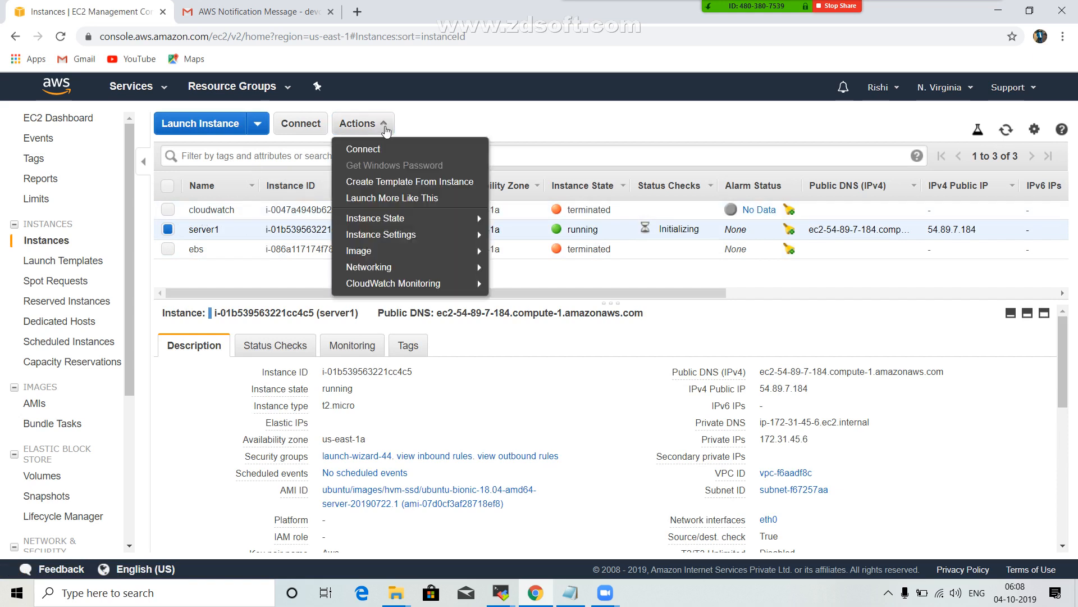
mouse_move(404, 222)
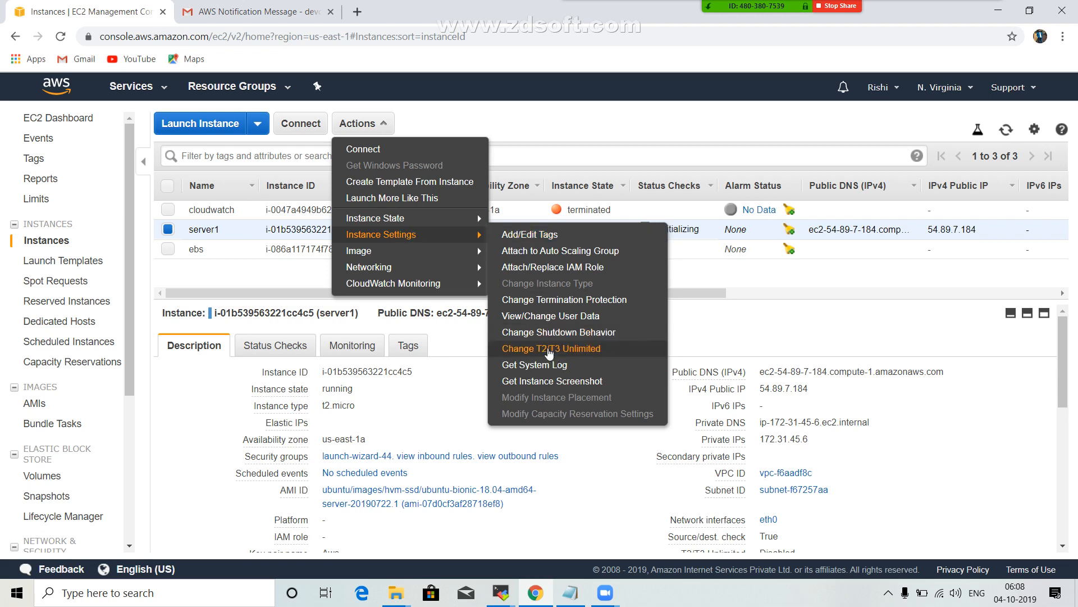
click(549, 350)
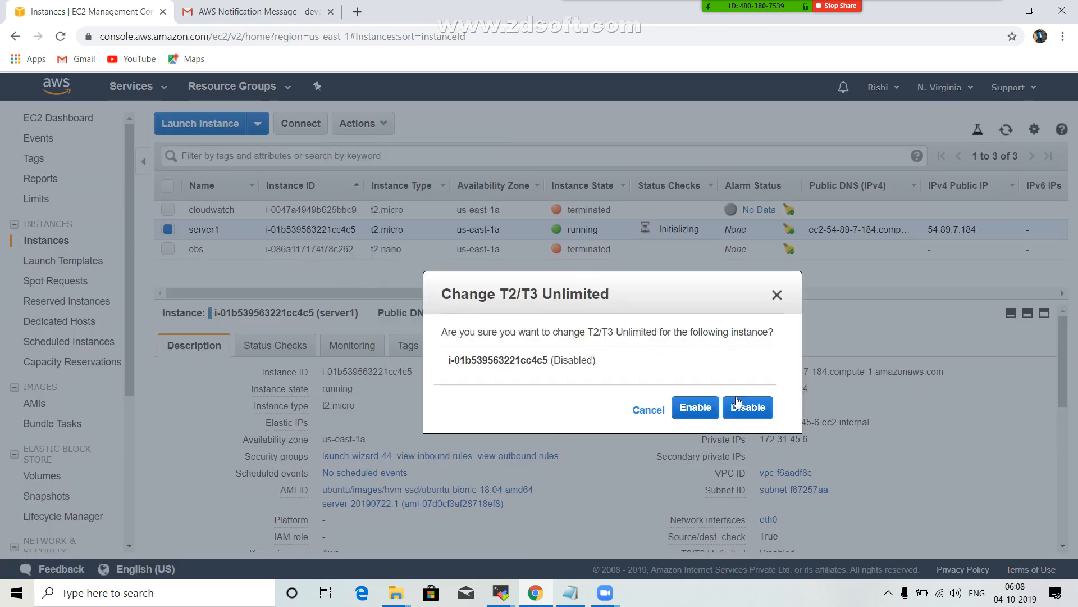
click(699, 413)
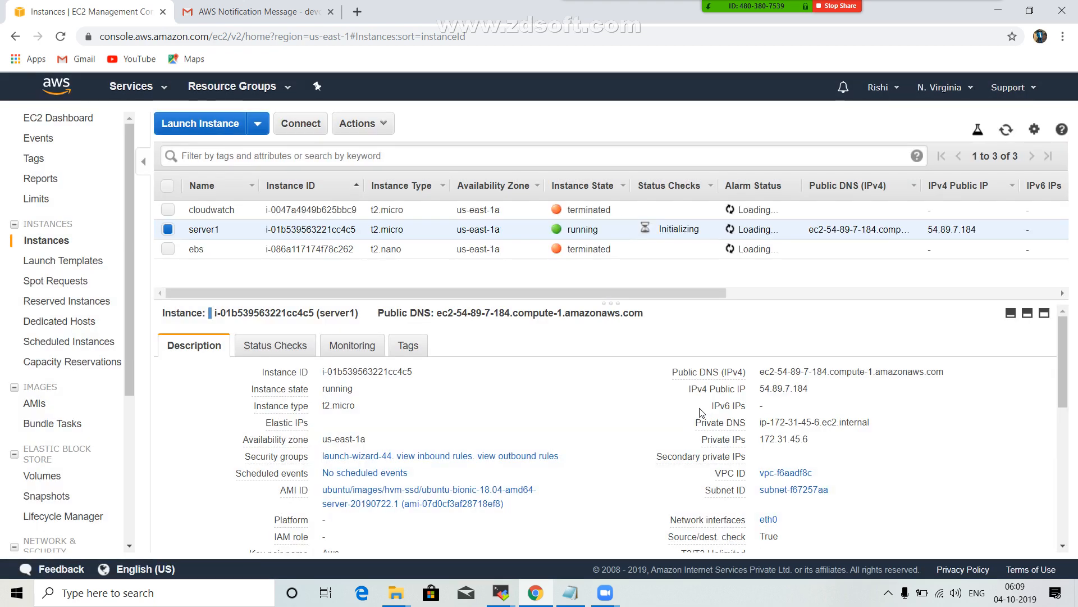
Stop the running server1 instance and refresh the instances list to check its state.
click(385, 126)
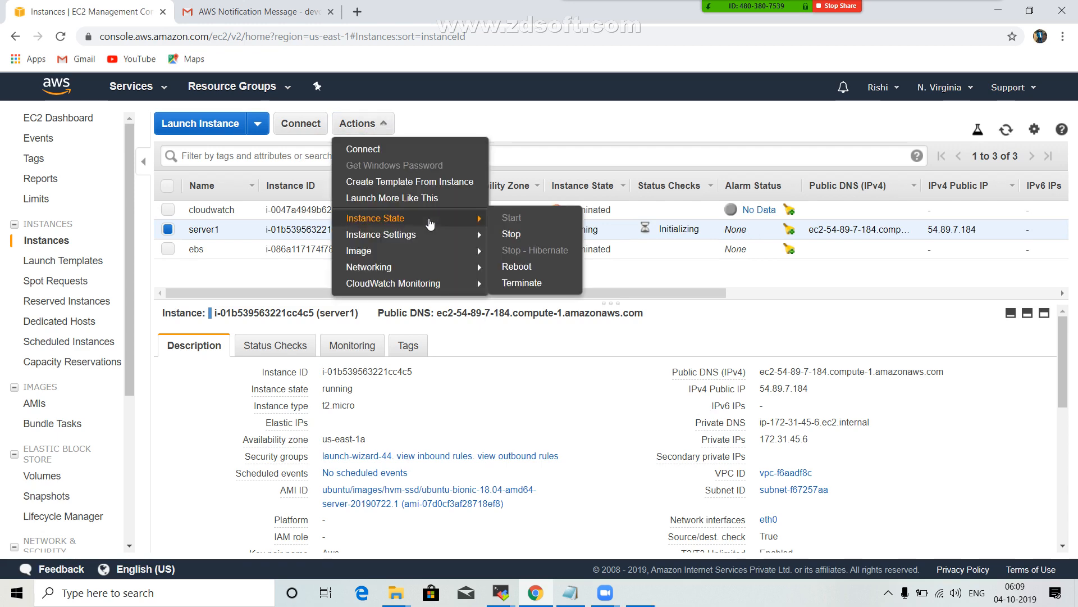
click(251, 264)
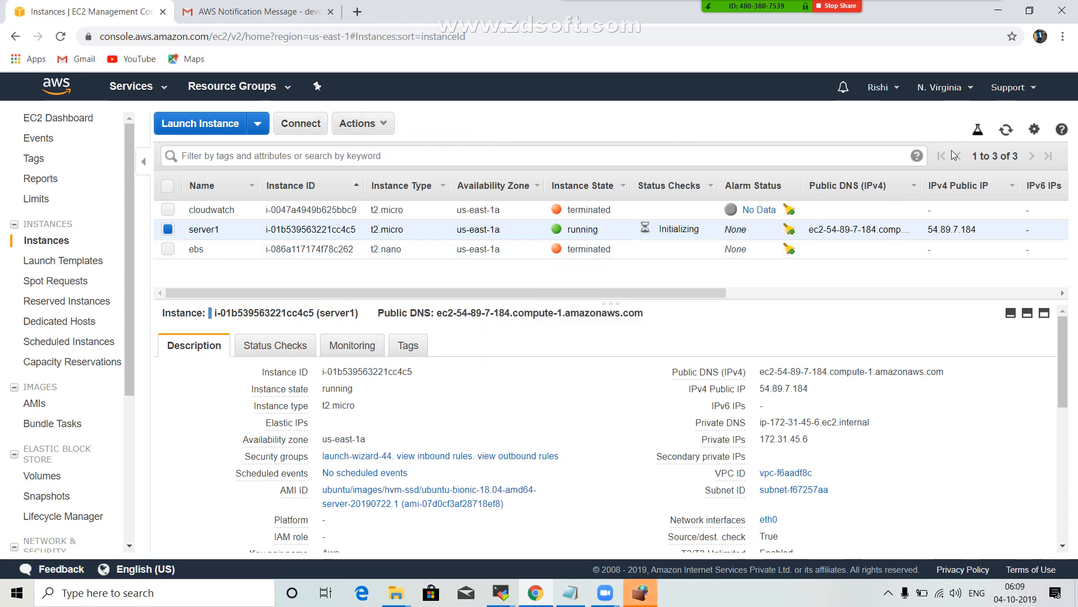
click(1006, 129)
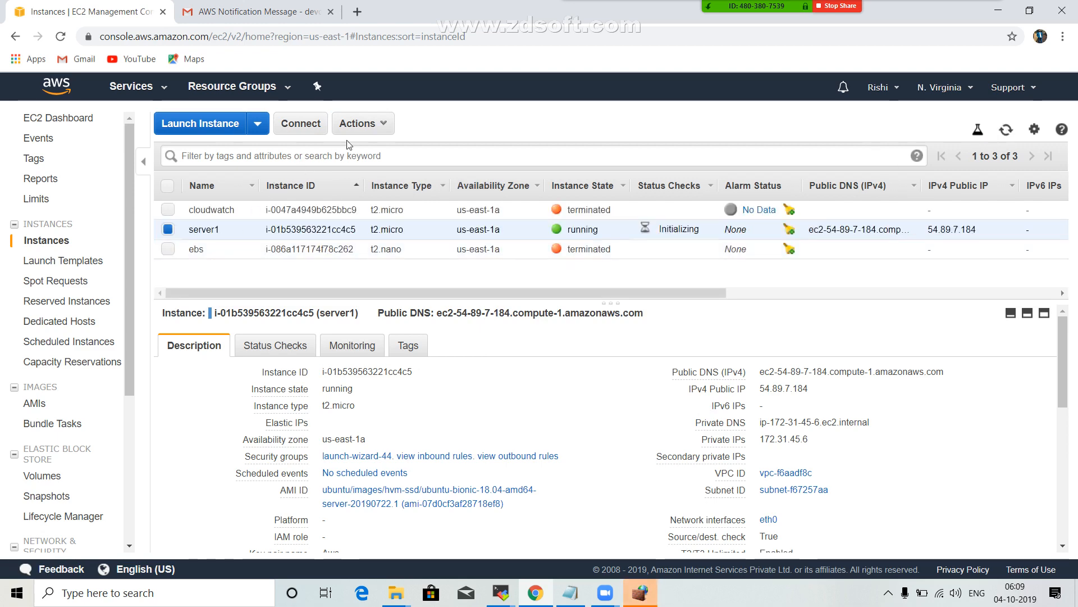
click(372, 123)
mouse_move(472, 218)
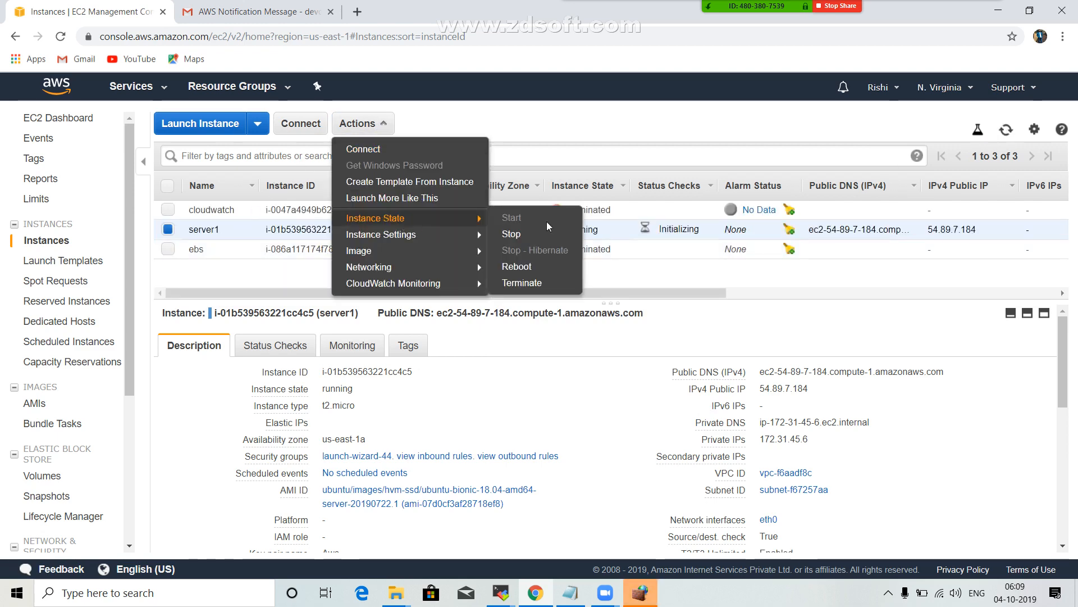
click(525, 234)
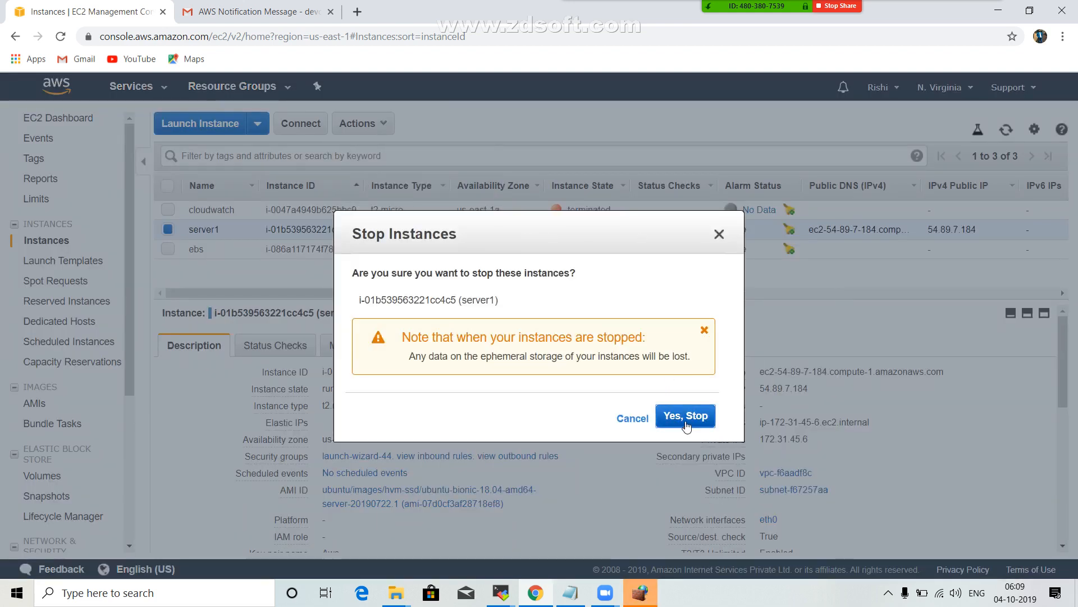
click(686, 426)
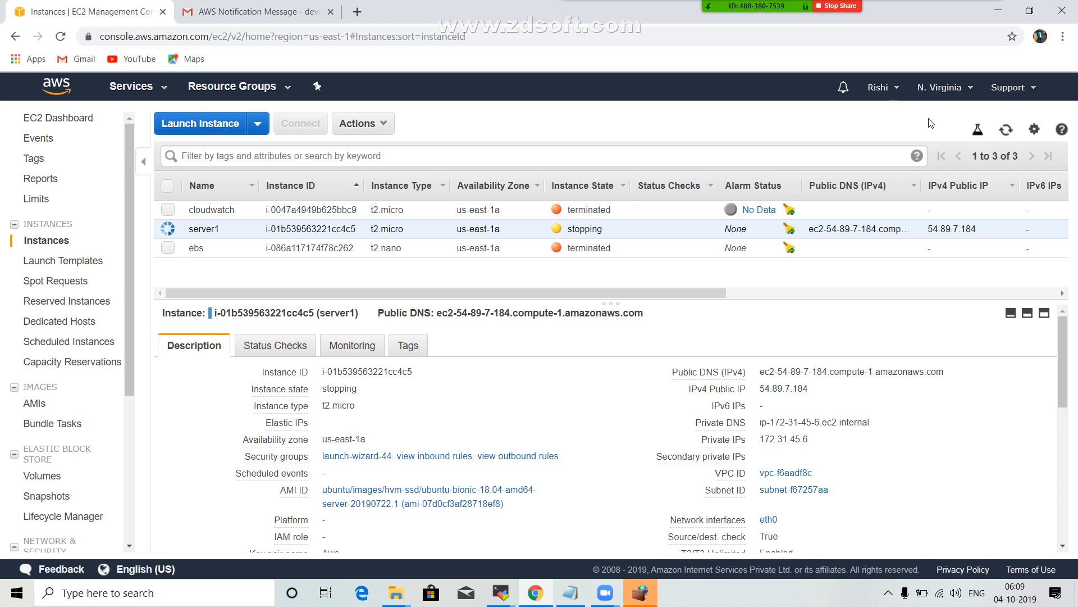
click(1006, 129)
click(1008, 131)
click(1006, 132)
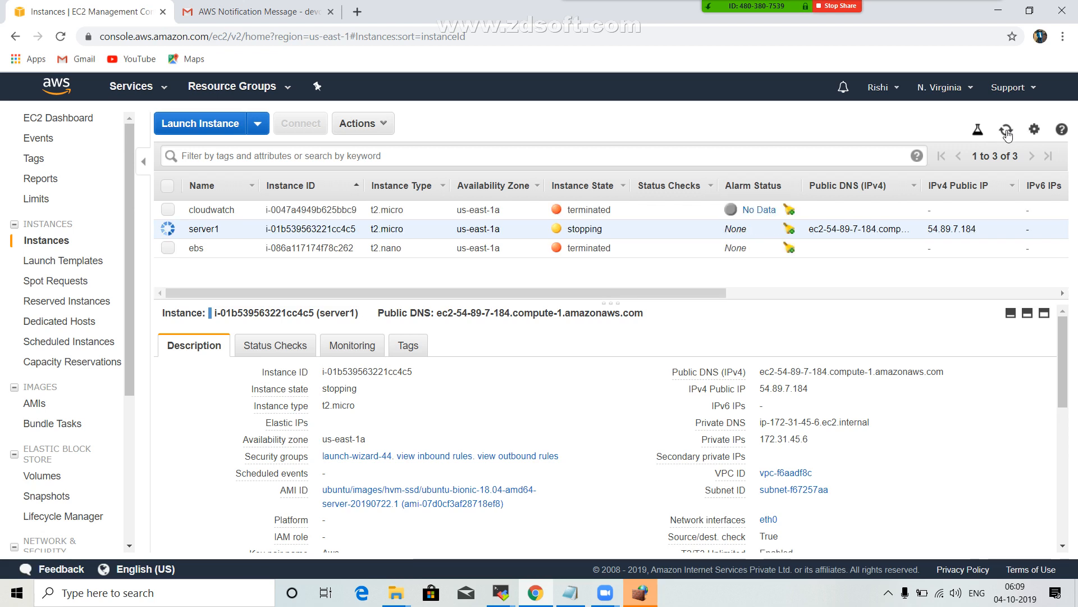
click(1006, 132)
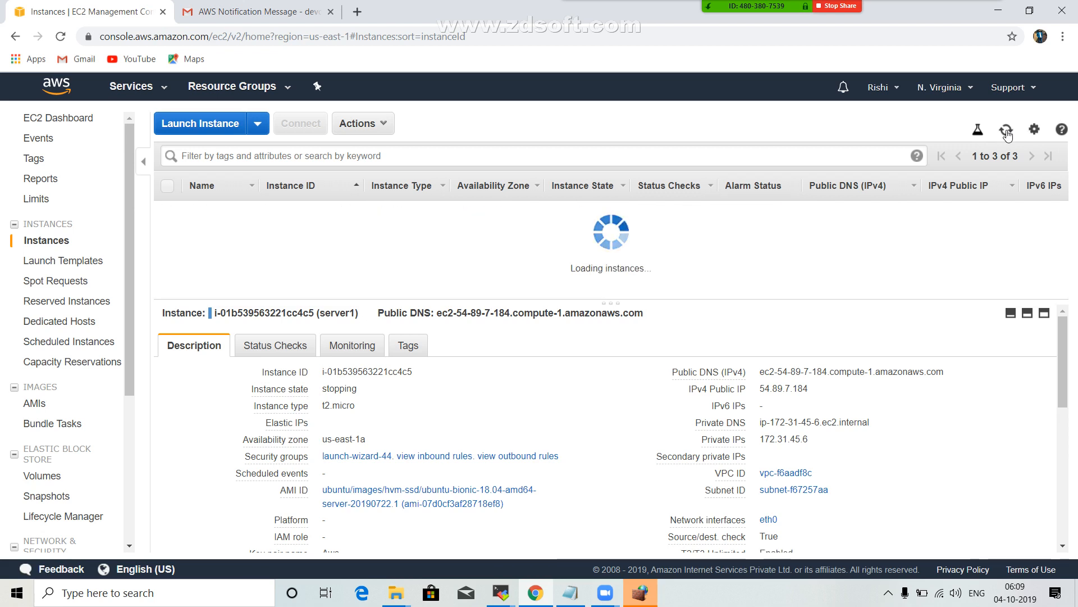
Change the instance type of the stopped server1 instance to t2.nano.
click(383, 126)
mouse_move(422, 221)
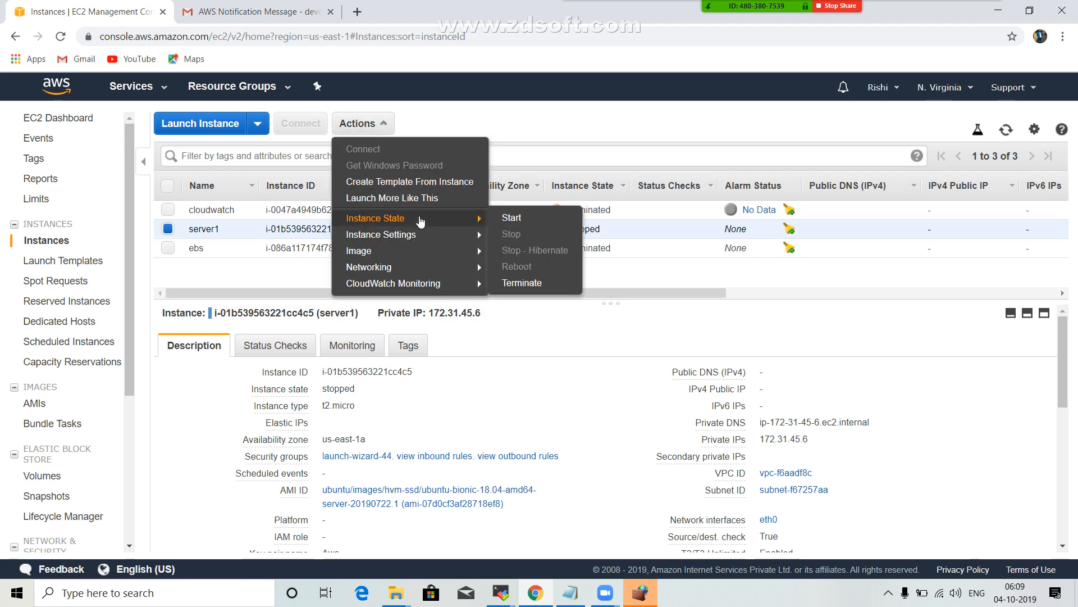
mouse_move(413, 239)
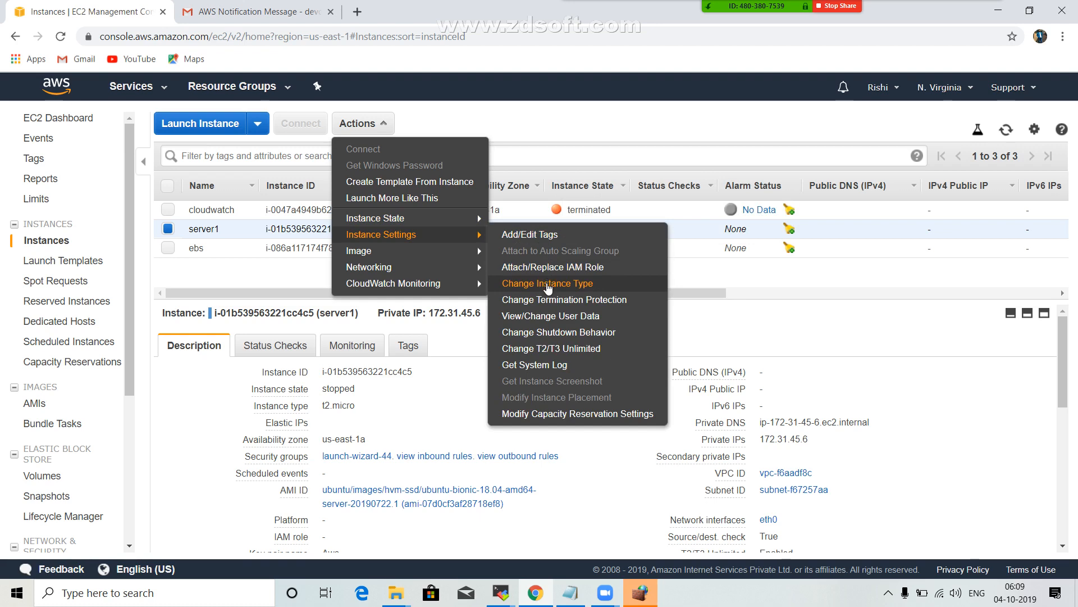
click(549, 288)
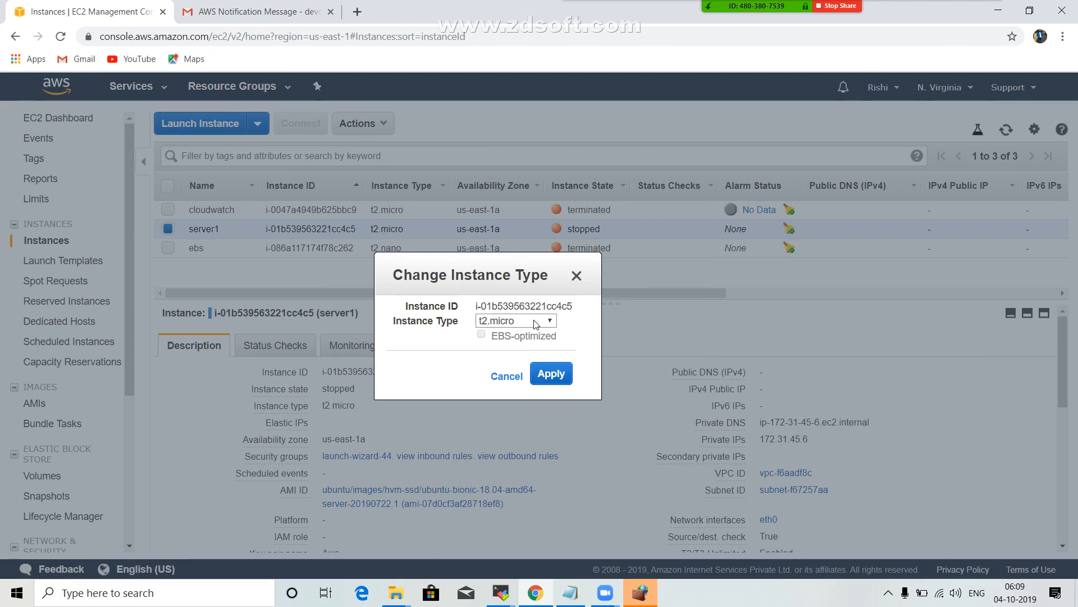
click(536, 324)
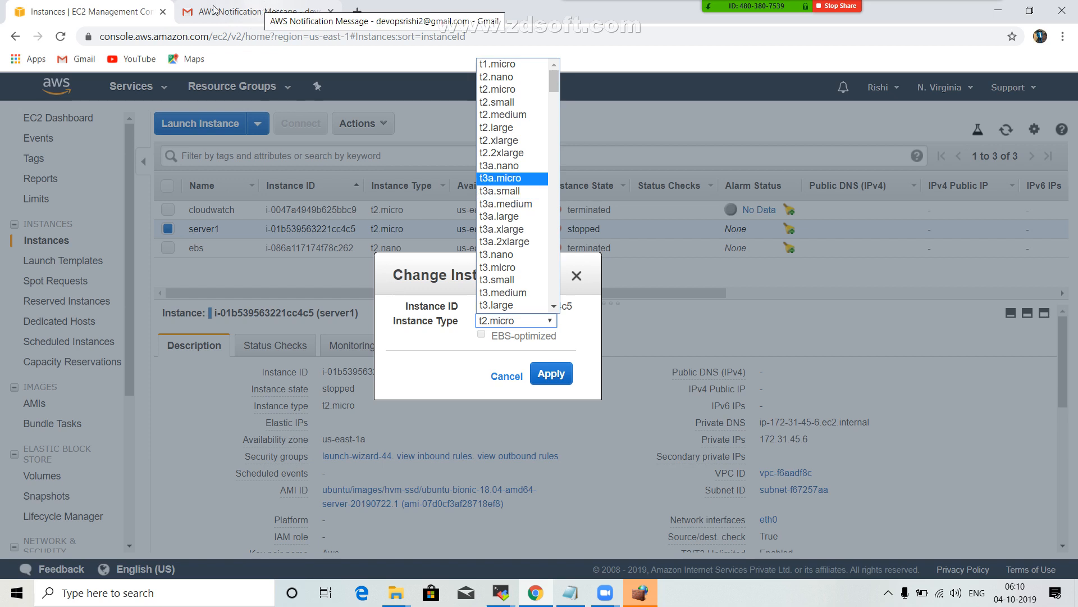
click(510, 194)
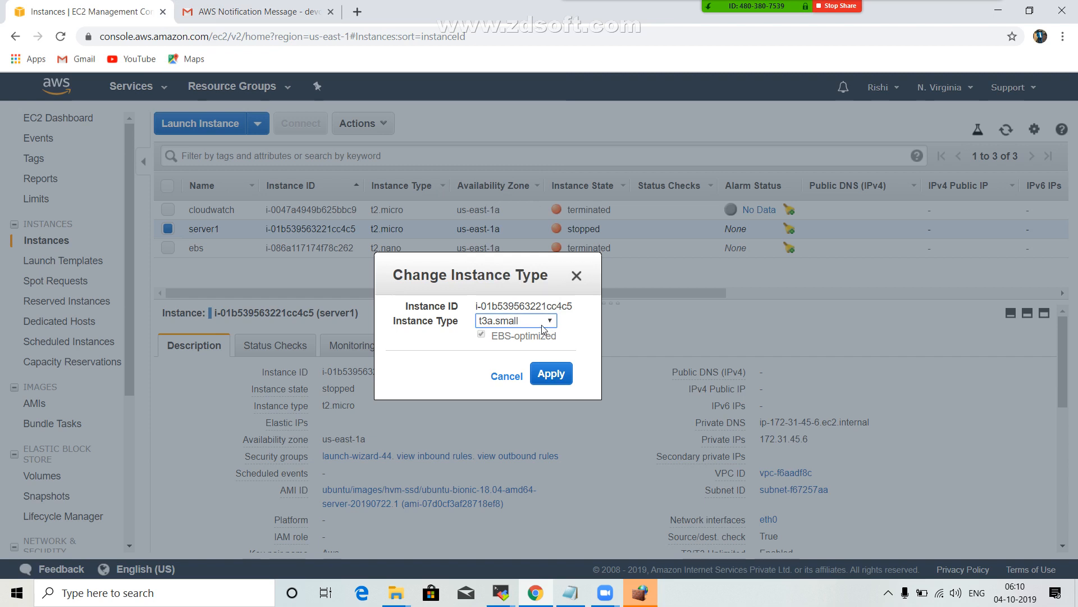
click(515, 320)
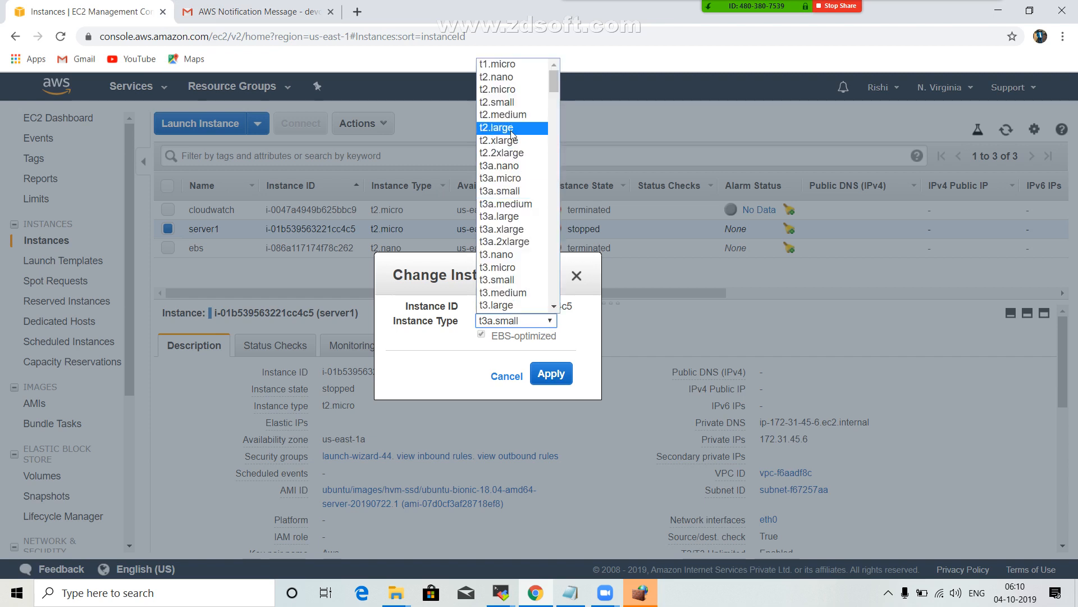
click(507, 79)
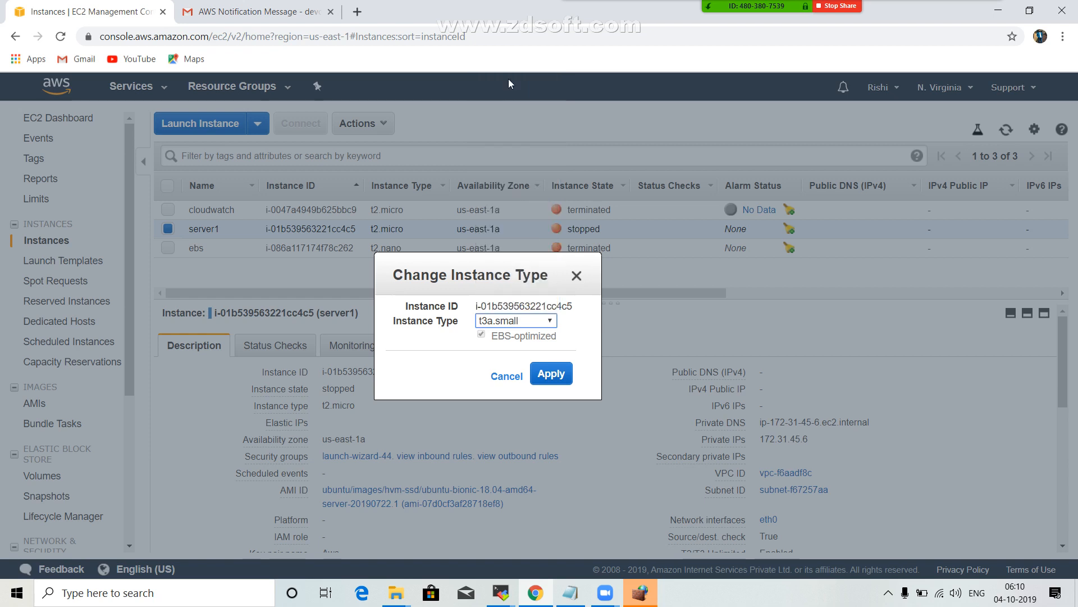
click(555, 376)
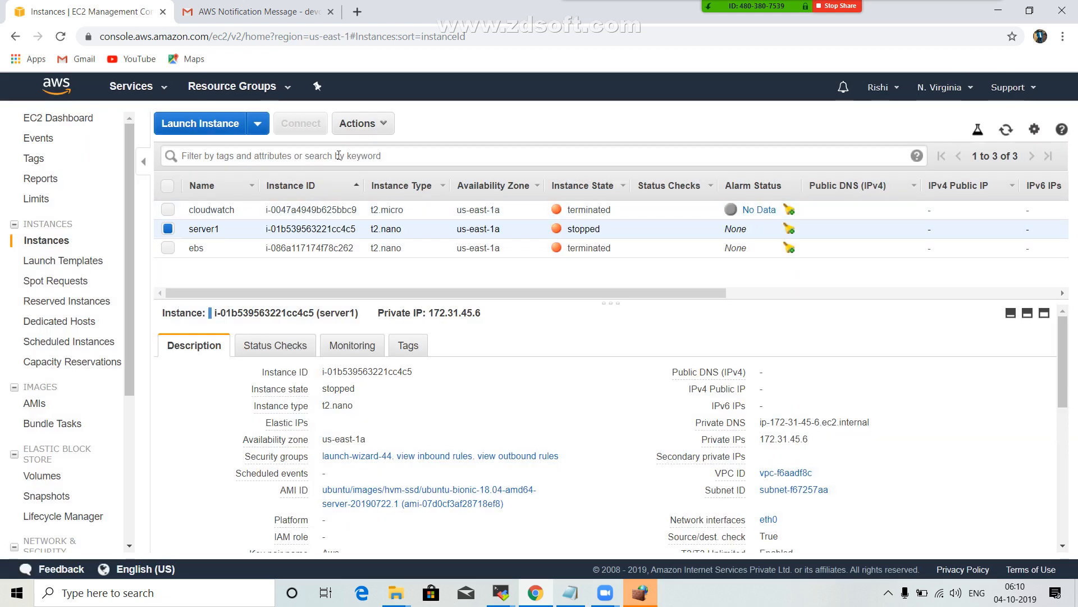
Start the stopped server1 instance and refresh the instances list to check its state.
click(383, 126)
mouse_move(444, 218)
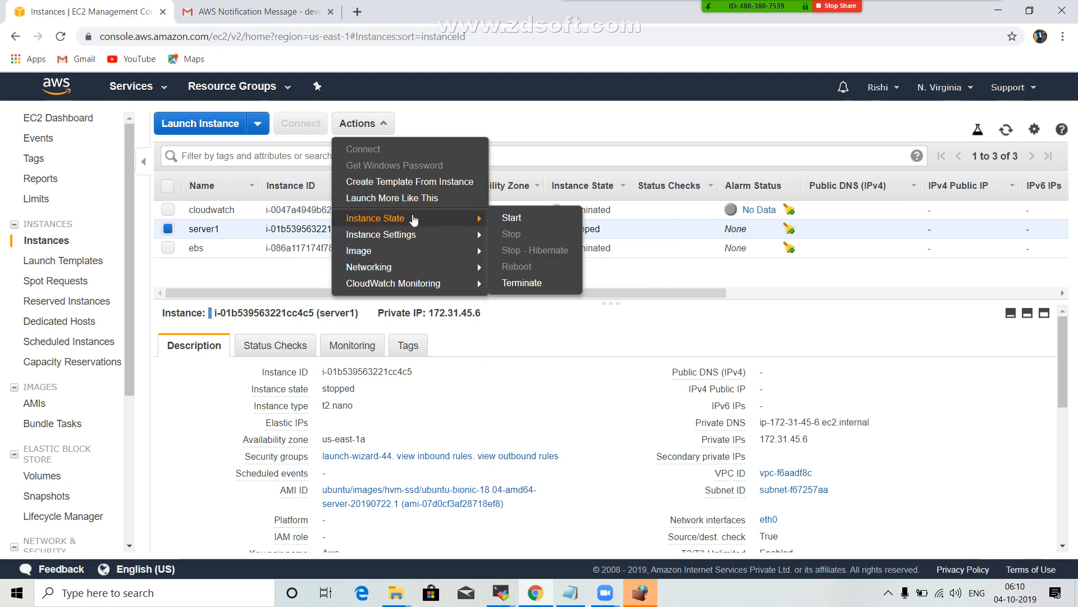
click(535, 225)
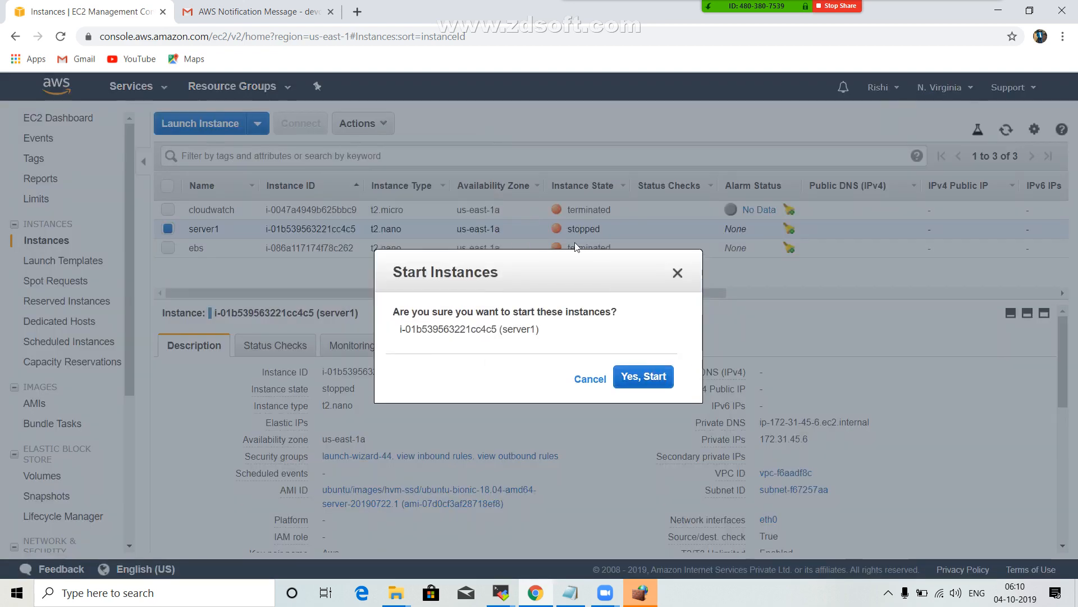
click(660, 380)
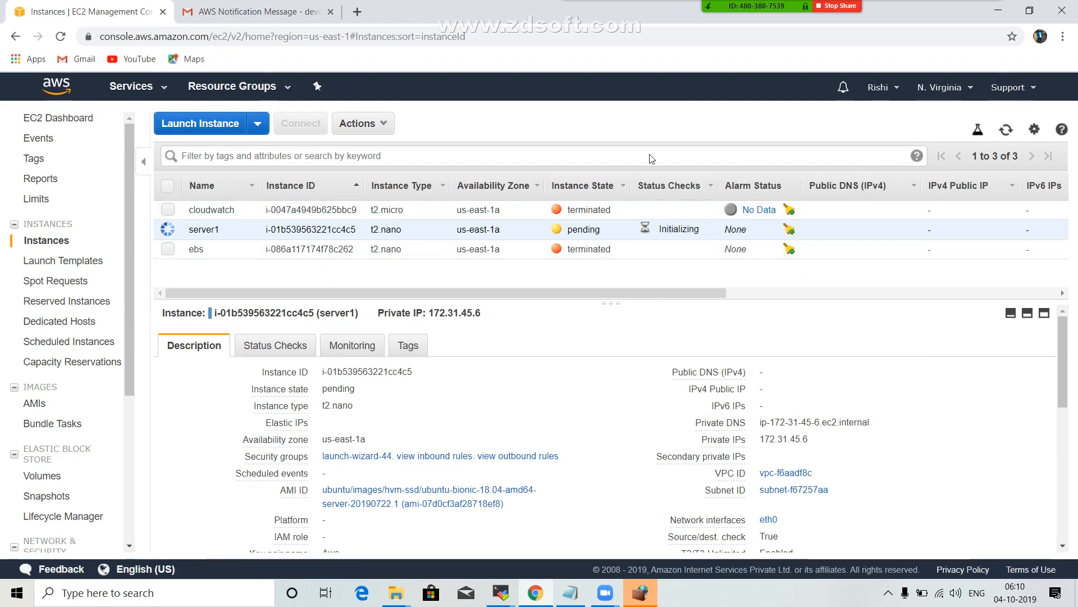
click(1004, 132)
click(1006, 129)
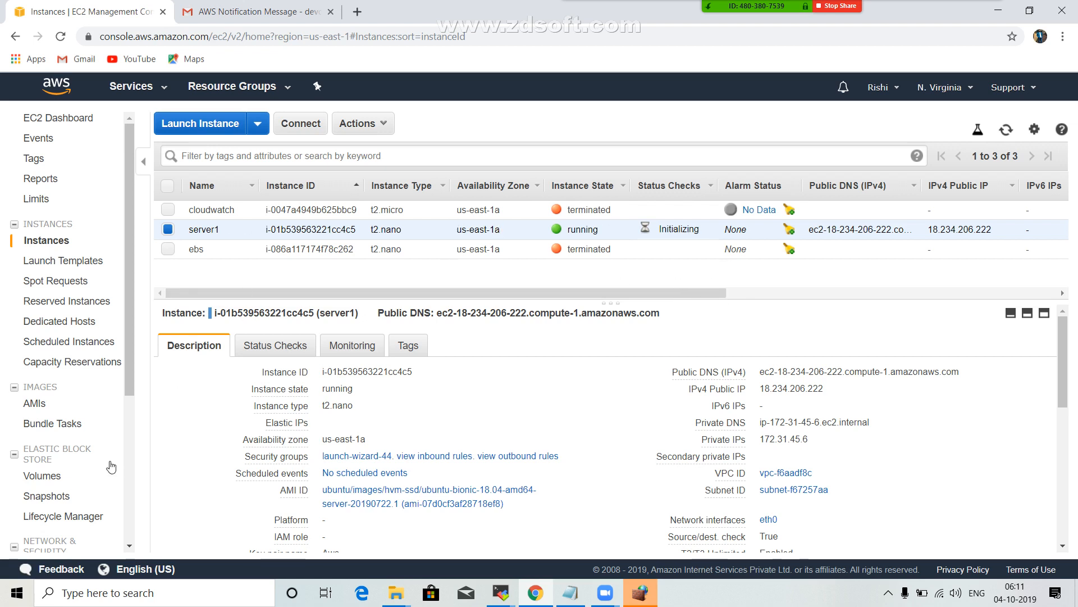
Try to reduce the server1 volume's size to 7 GiB, and cancel the modification.
click(58, 480)
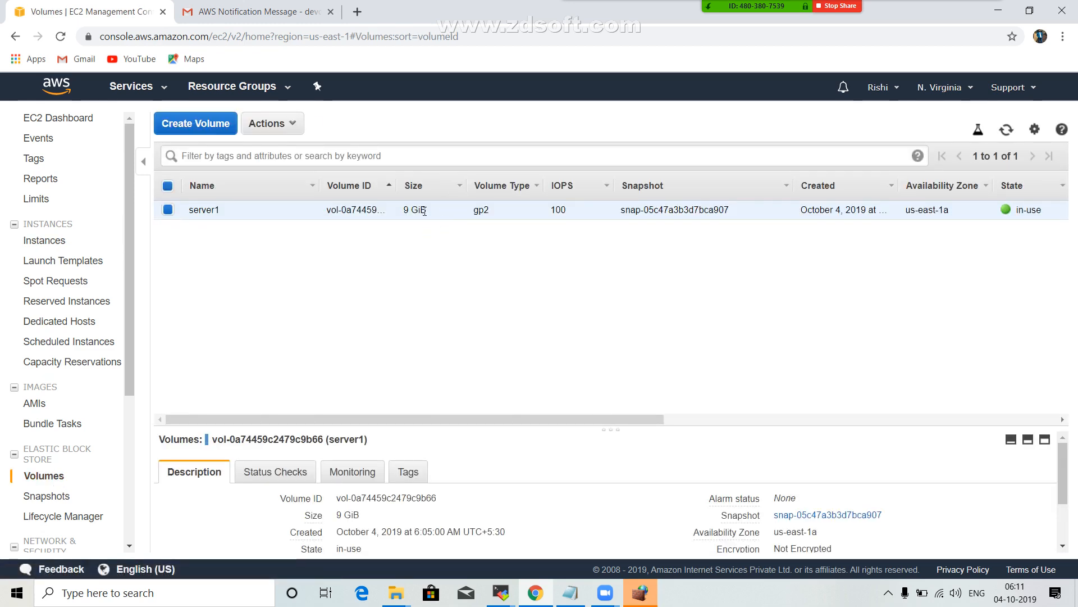
click(307, 129)
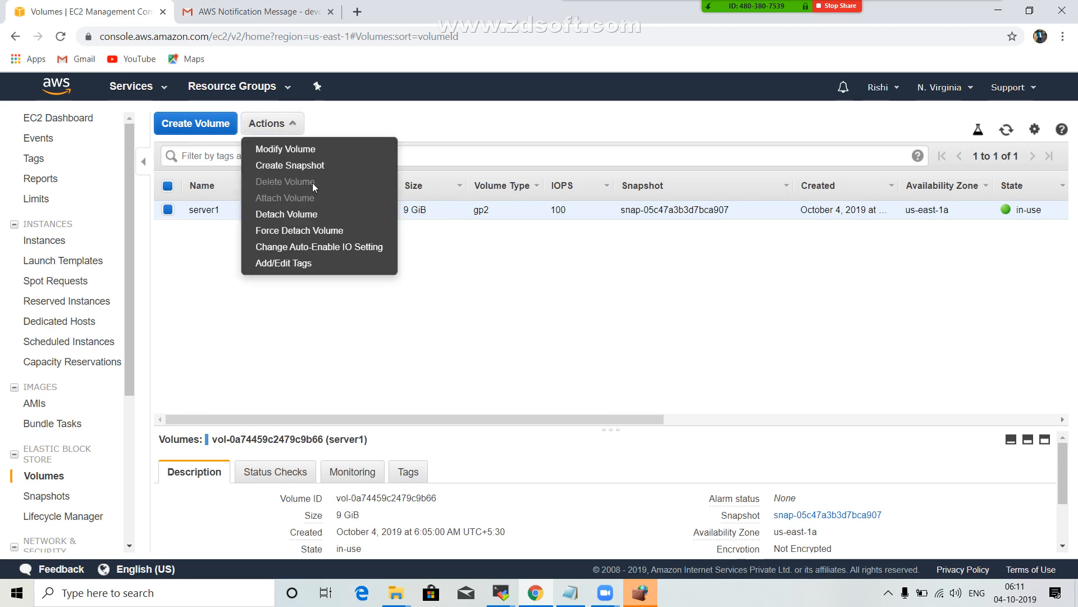
click(312, 149)
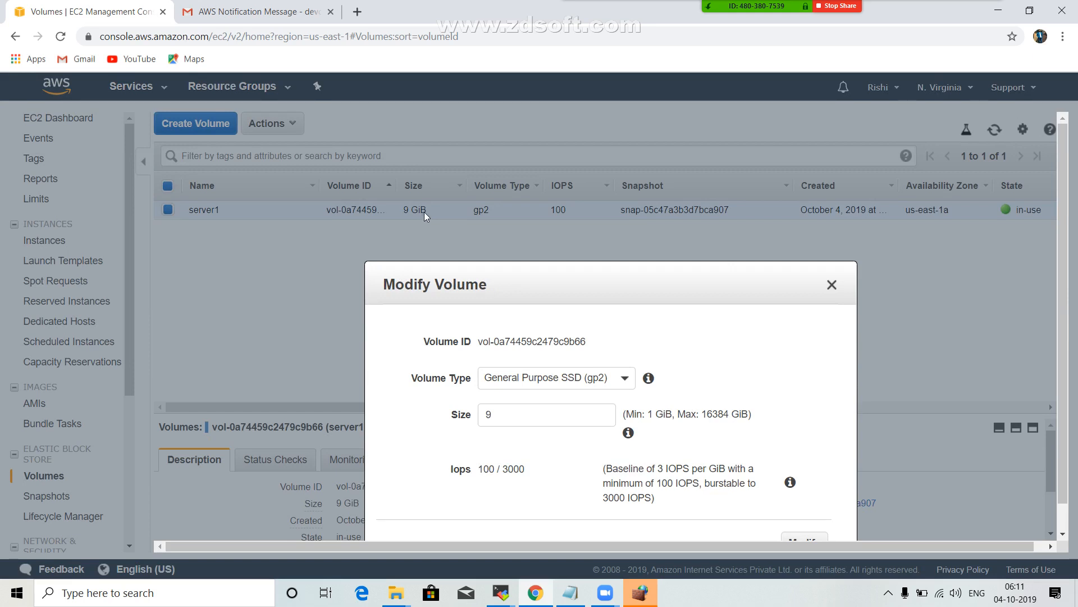
double_click(500, 415)
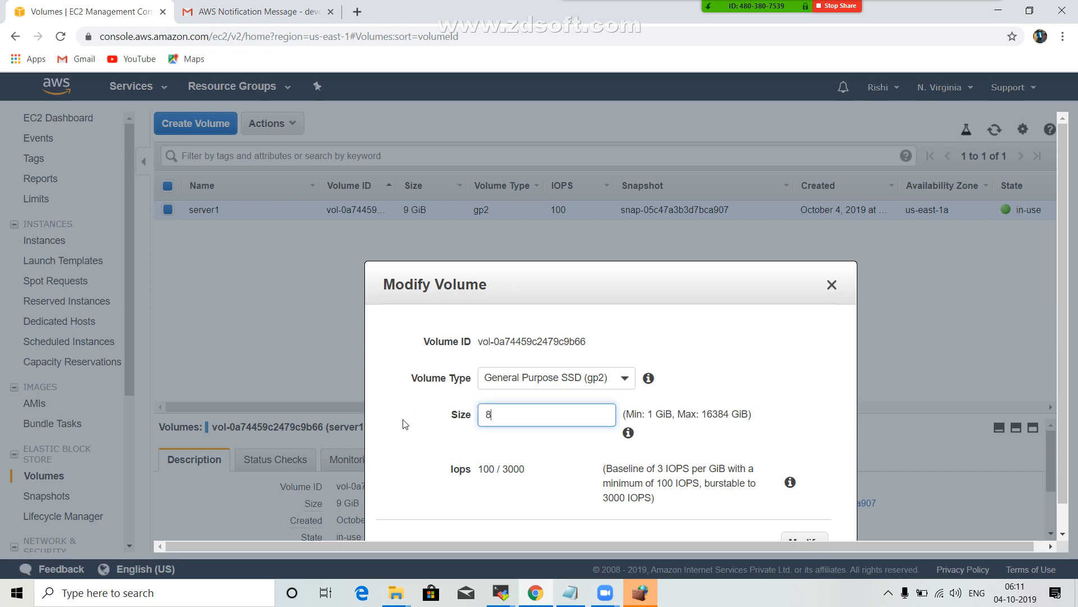
scroll(596, 419, down, 2)
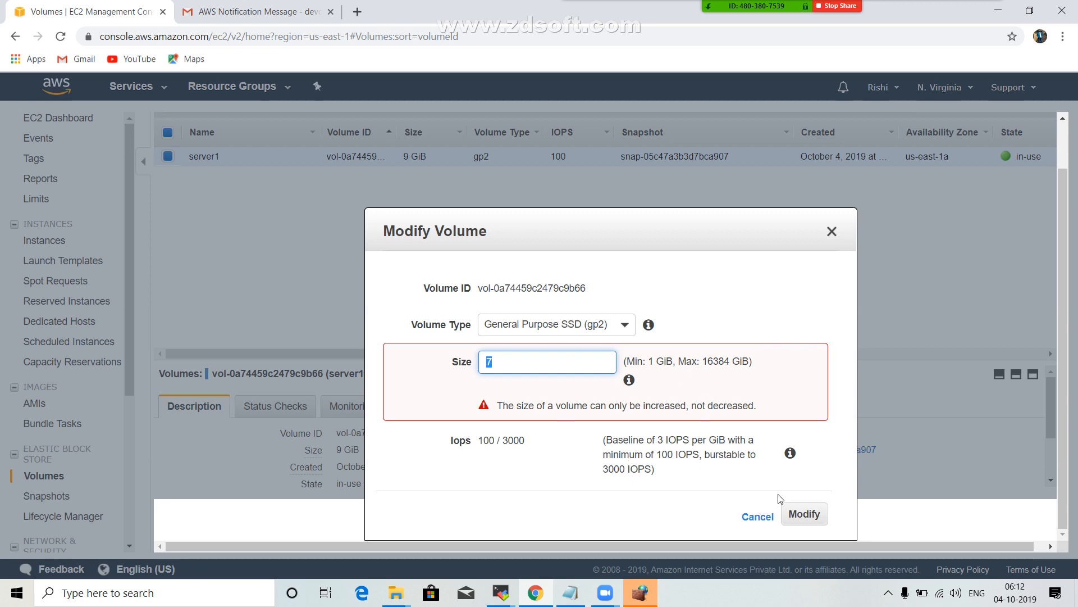
click(758, 517)
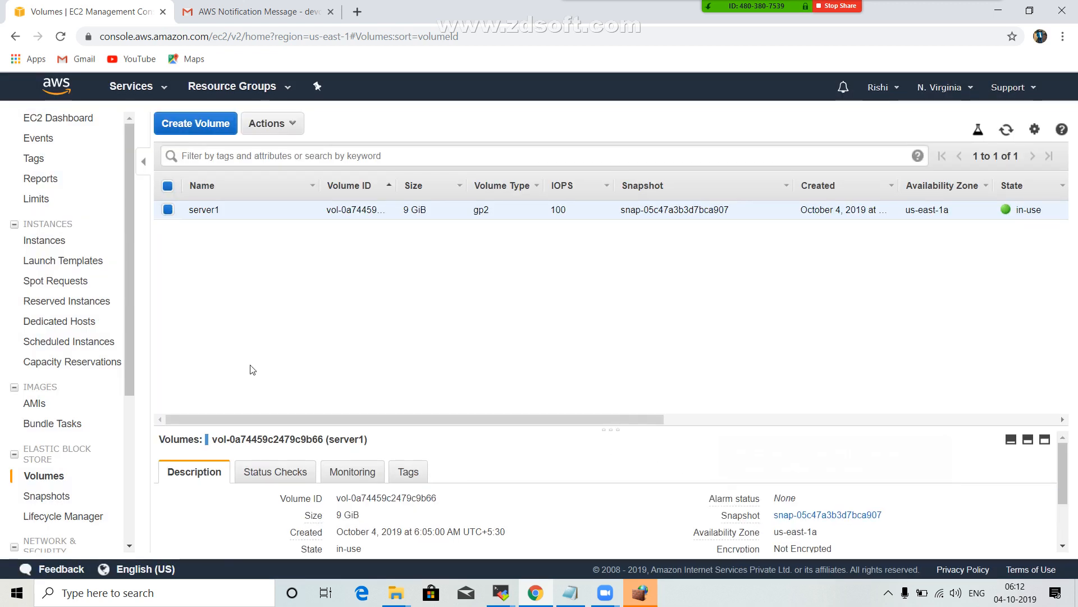
Check the agenda topics in the Notepad notes, and return to the running instances from the EC2 dashboard.
click(570, 594)
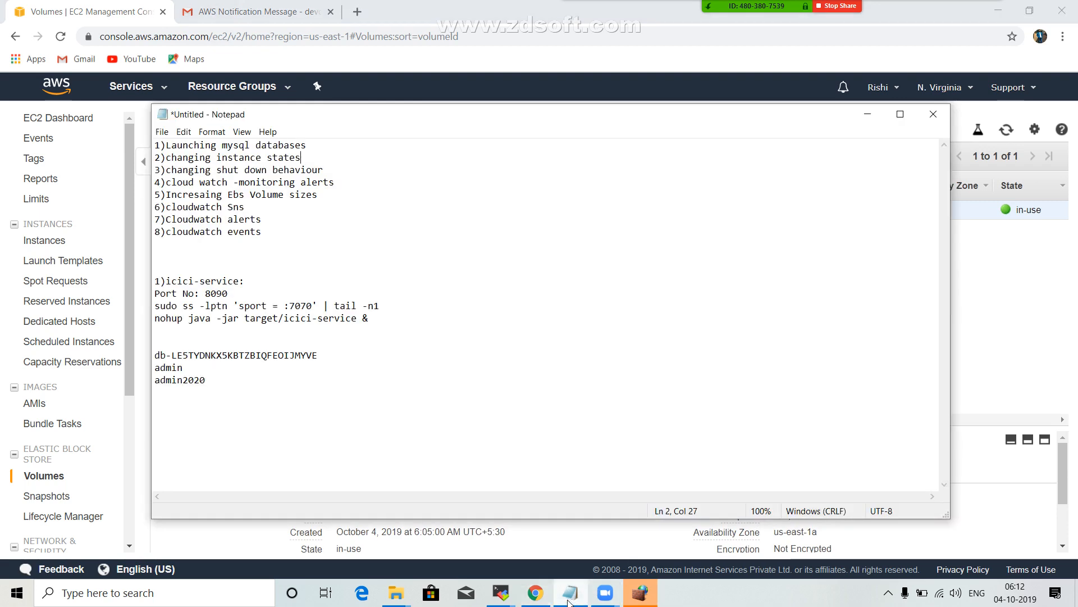
click(569, 594)
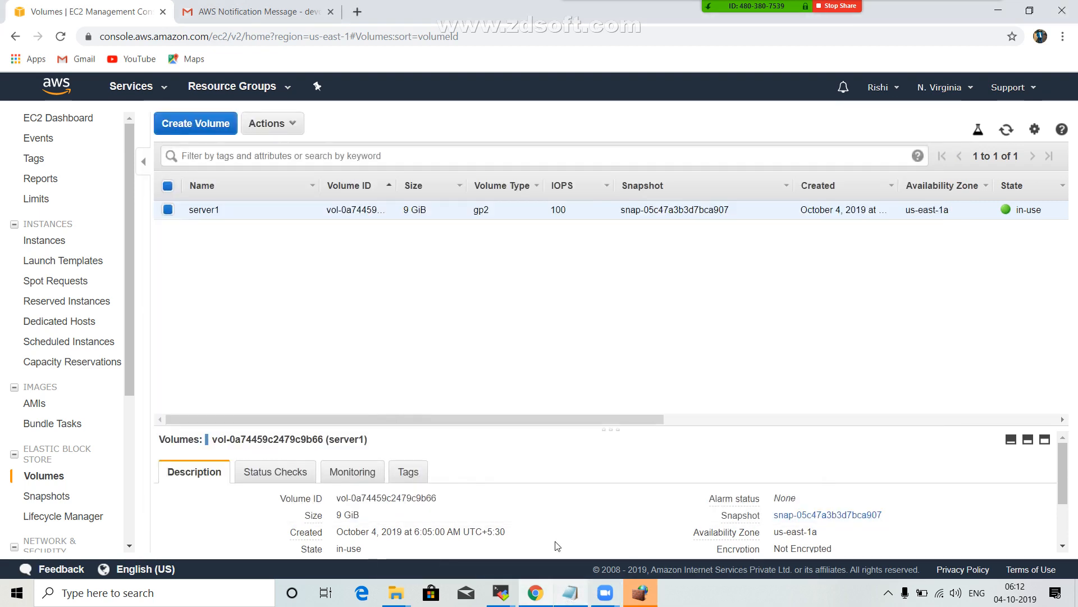
click(81, 120)
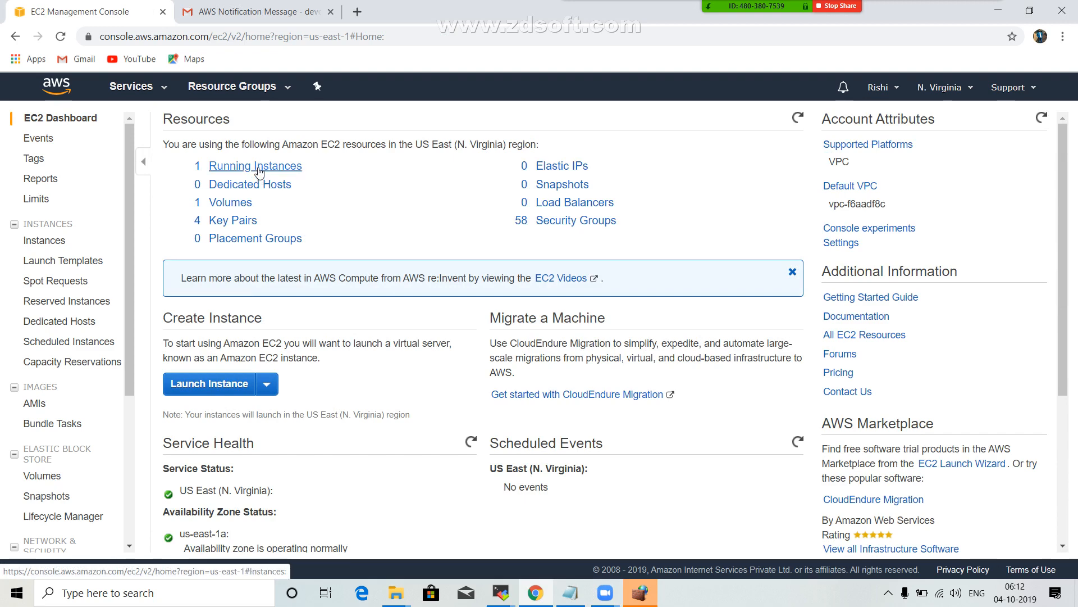
click(258, 167)
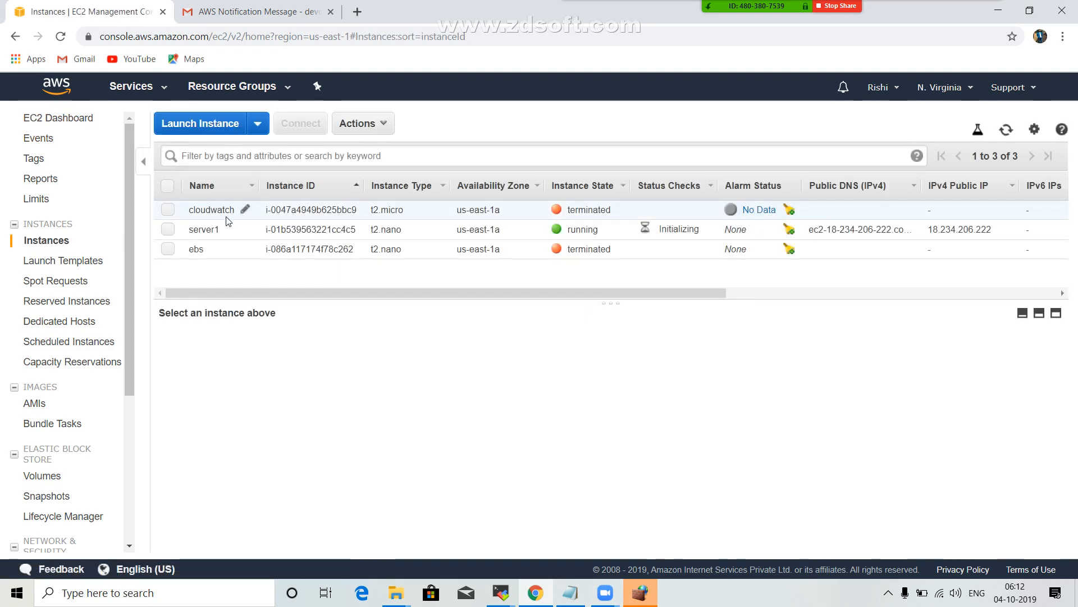
Select the server1 instance, review the warning for terminating it, and cancel the termination.
click(175, 228)
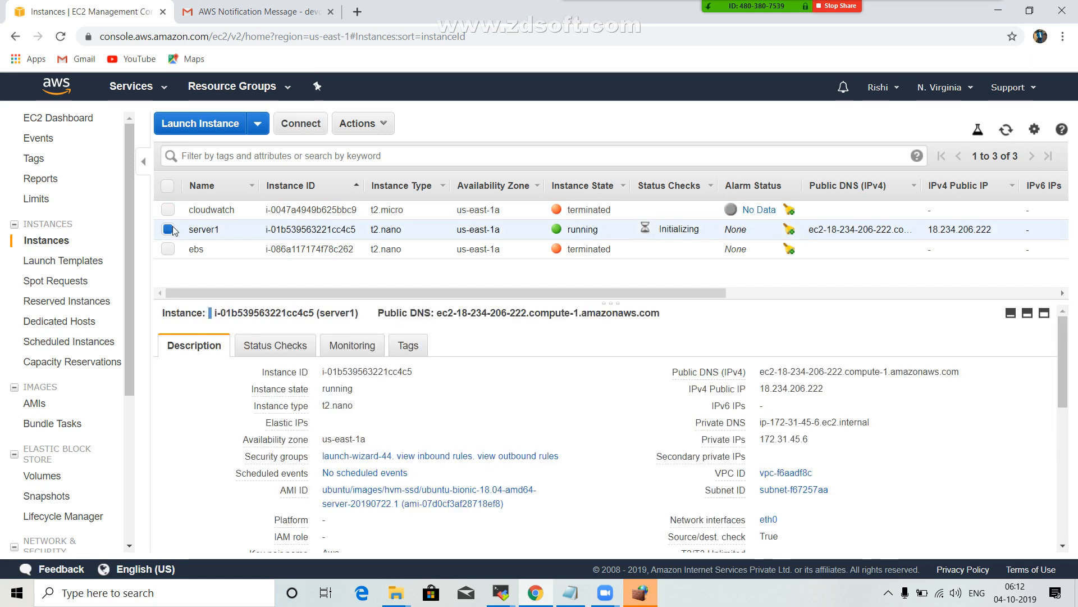
click(173, 229)
click(168, 229)
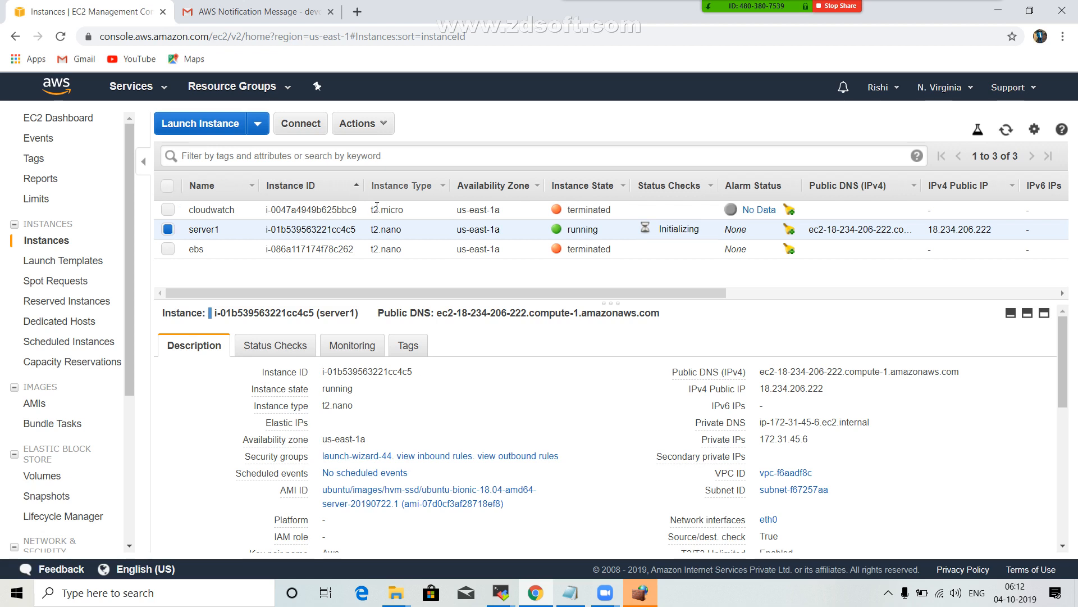
click(384, 122)
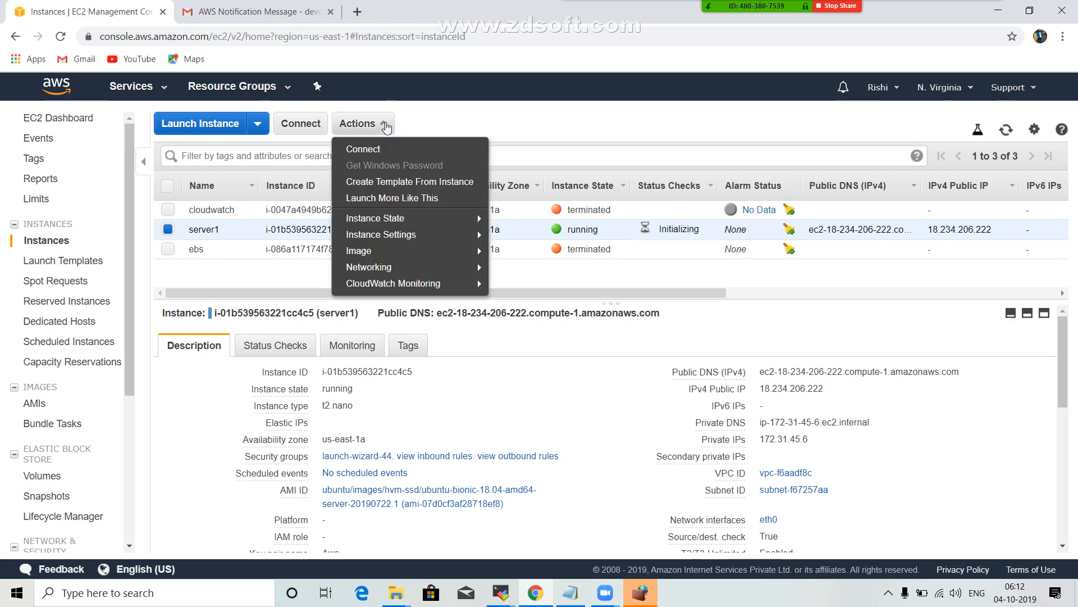
mouse_move(475, 218)
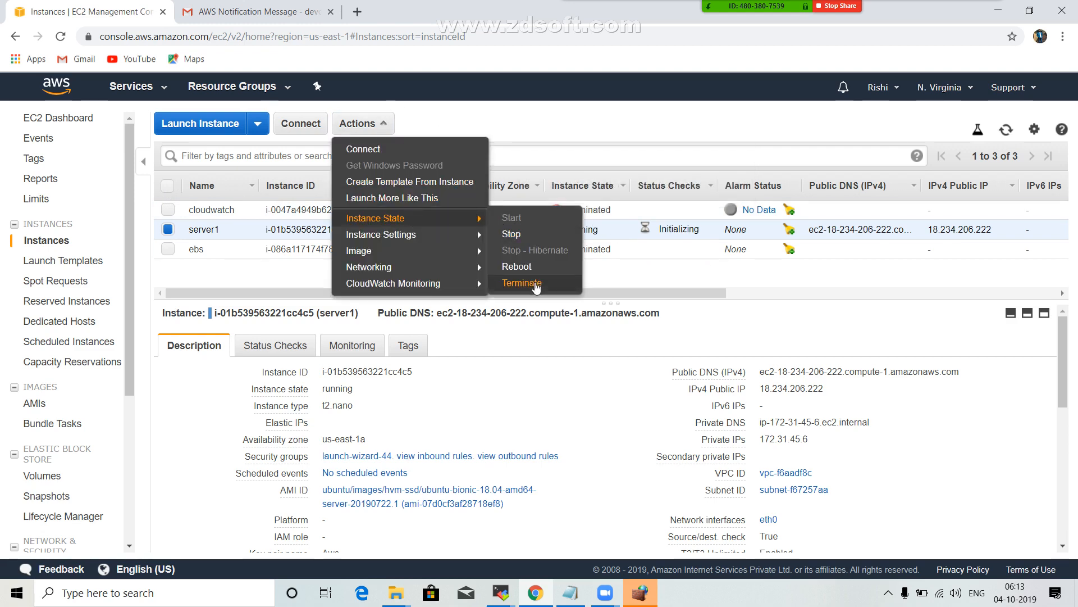
click(536, 287)
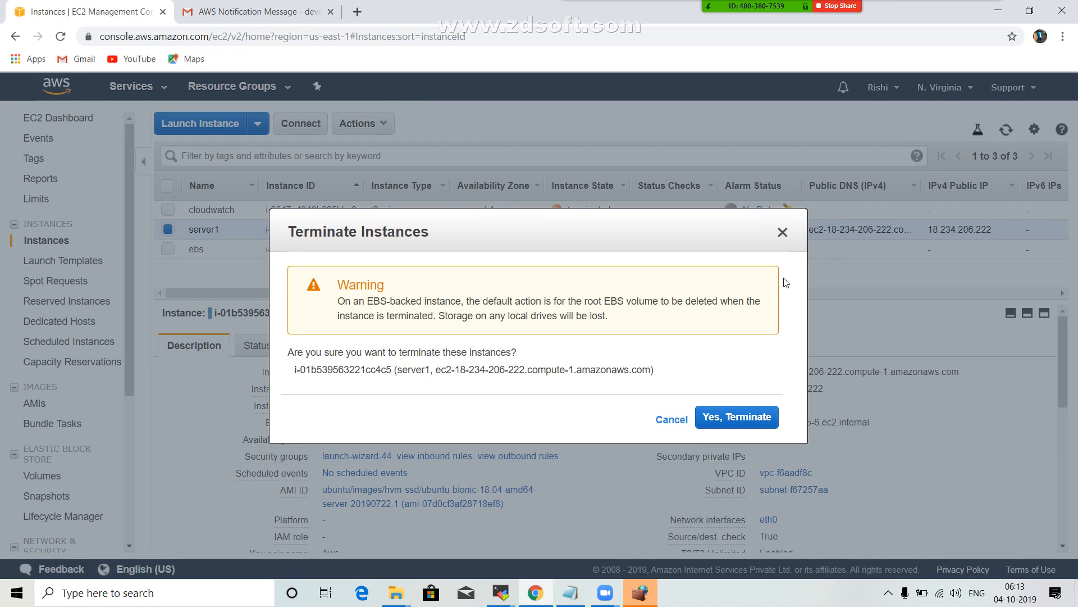
click(783, 232)
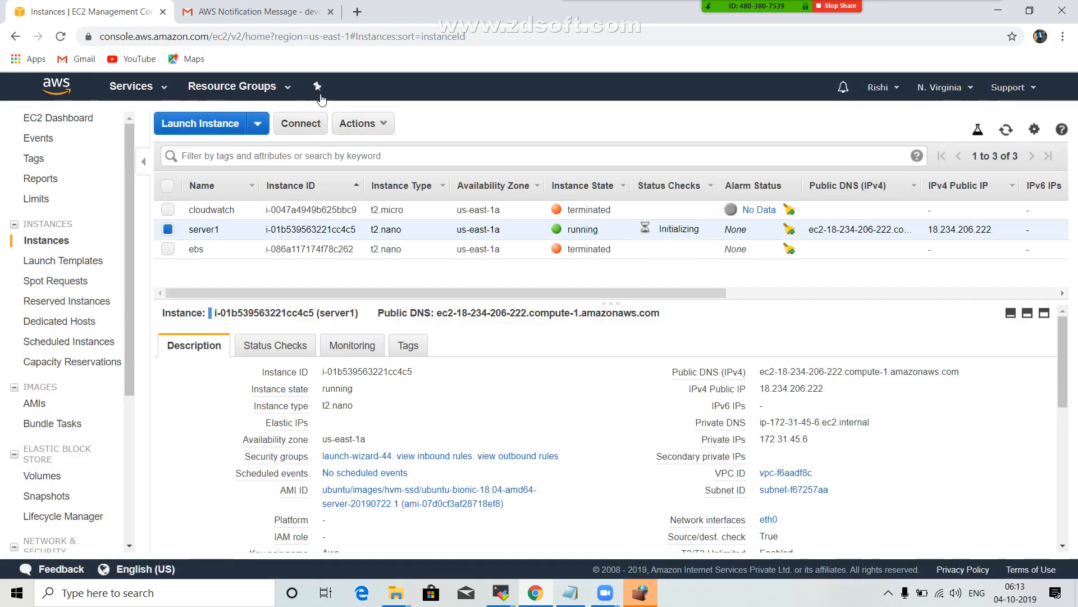
Review the shutdown behavior setting of the server1 instance and close it without applying a change.
click(357, 123)
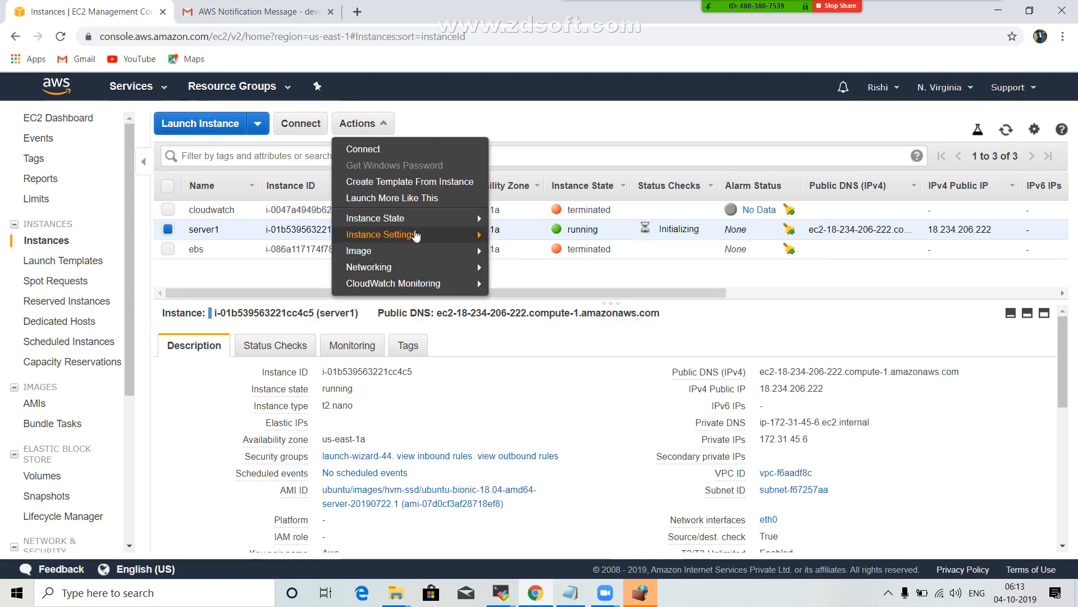
mouse_move(410, 235)
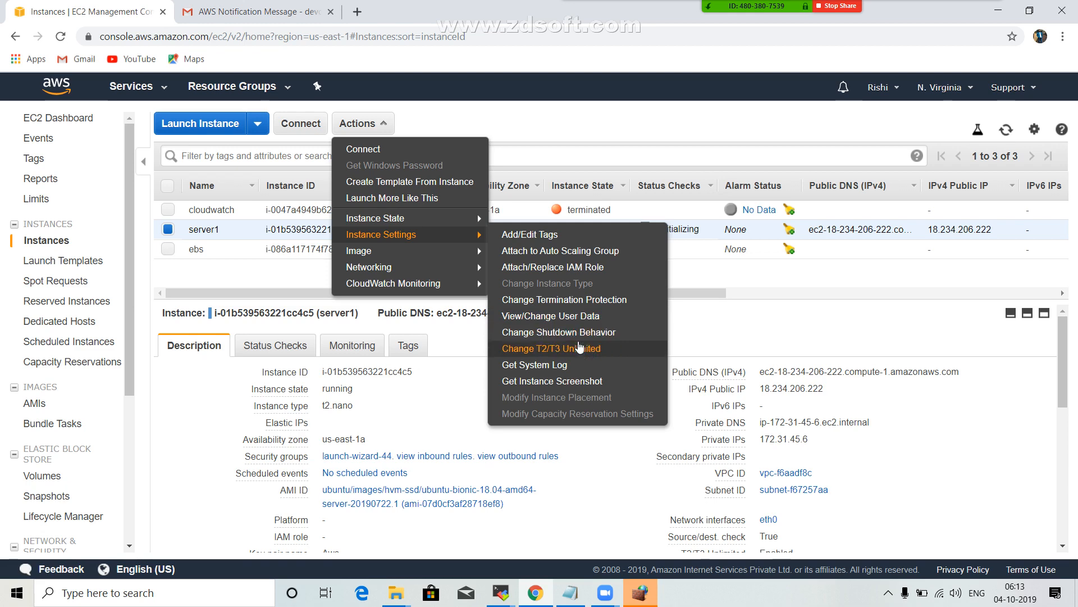
click(568, 335)
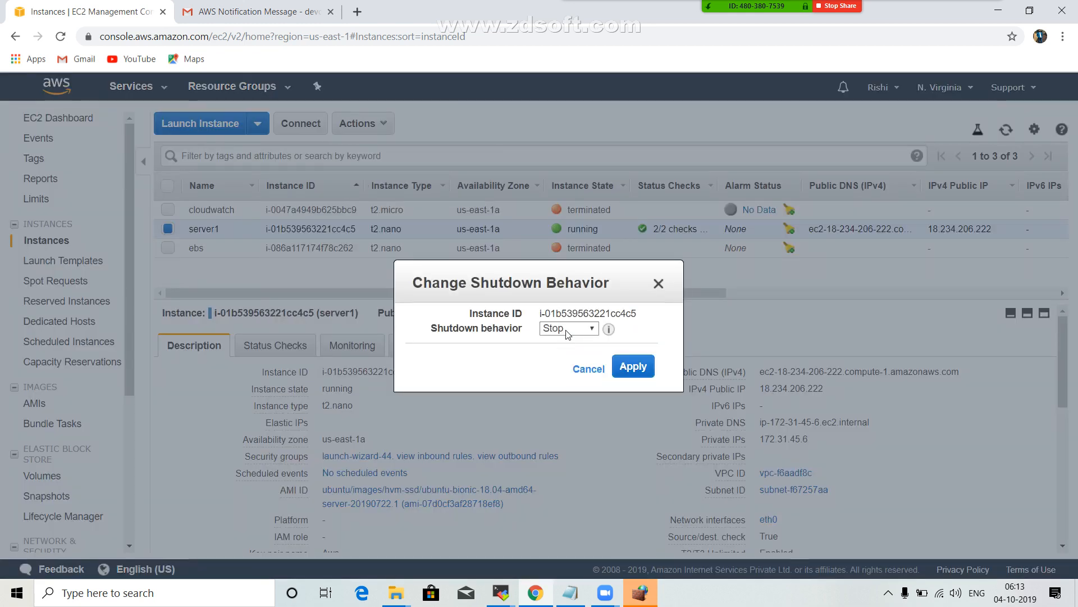
click(584, 328)
click(658, 284)
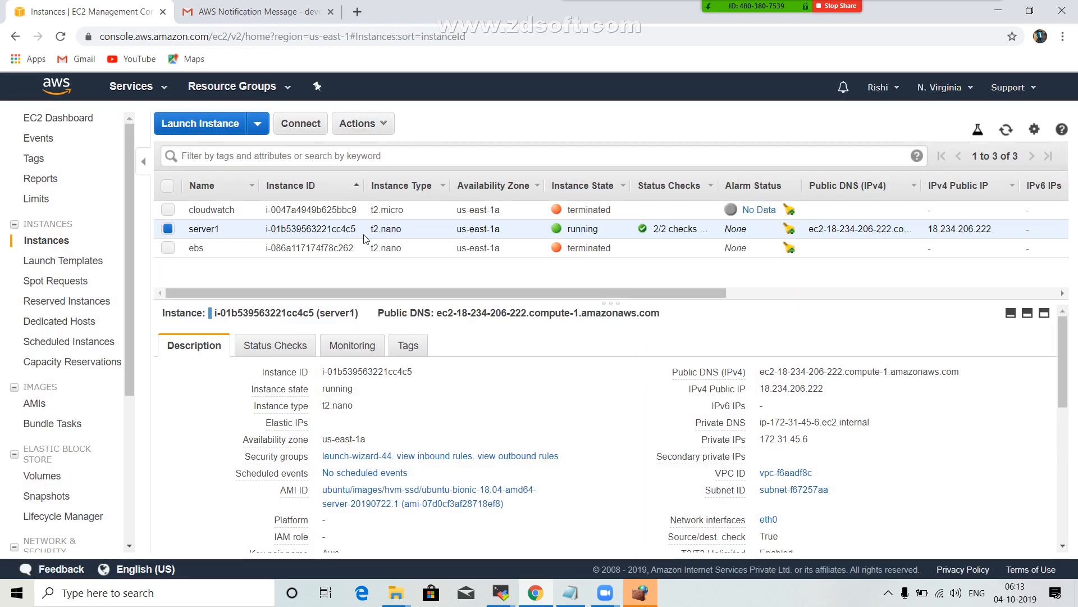
Enable termination protection for the server1 instance and refresh the instances list.
click(392, 129)
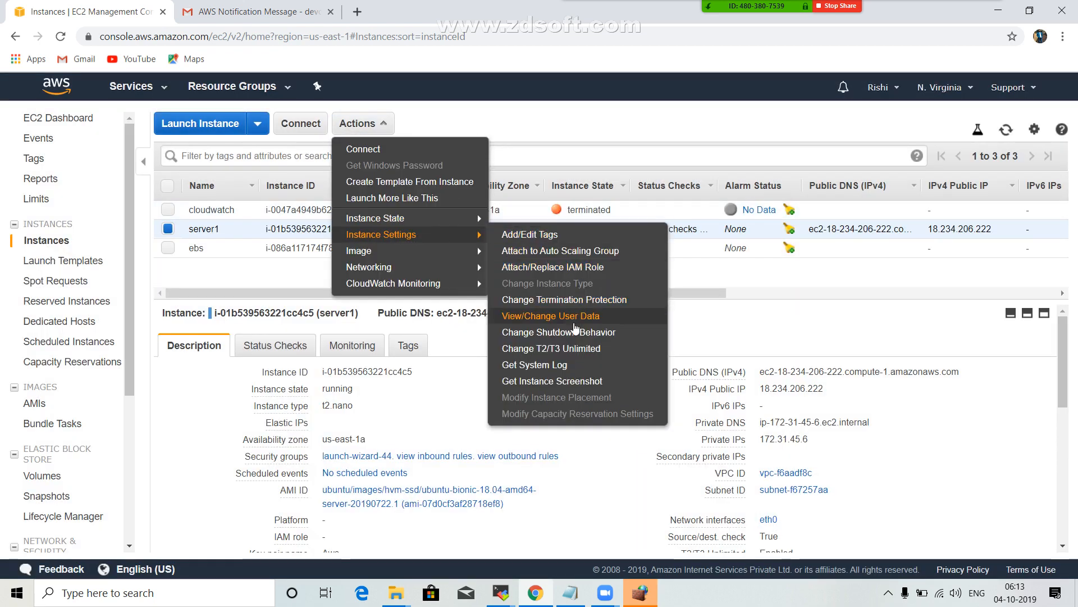
click(570, 300)
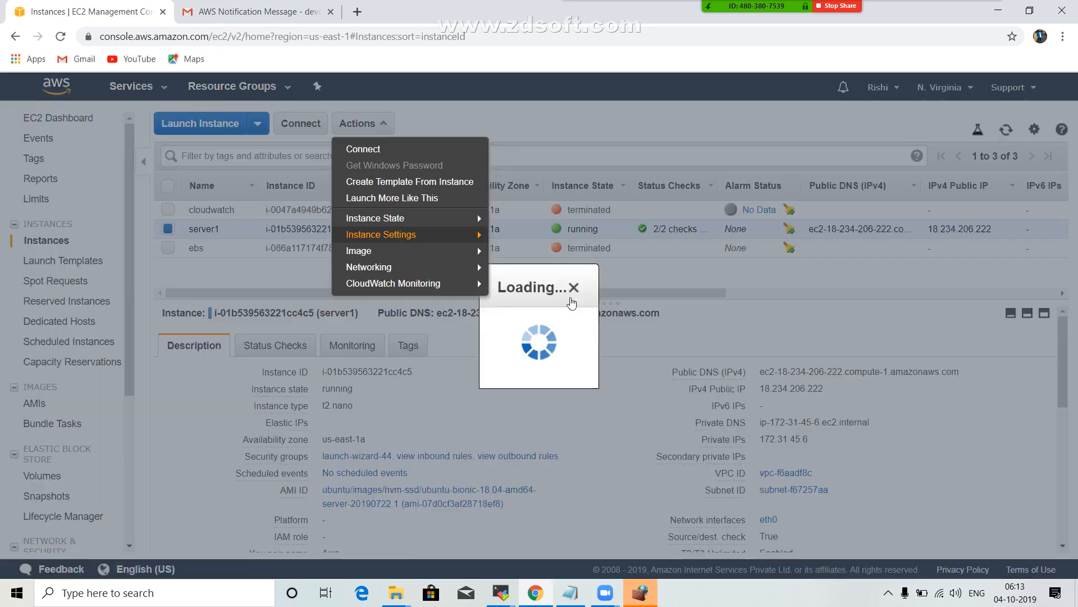
click(739, 395)
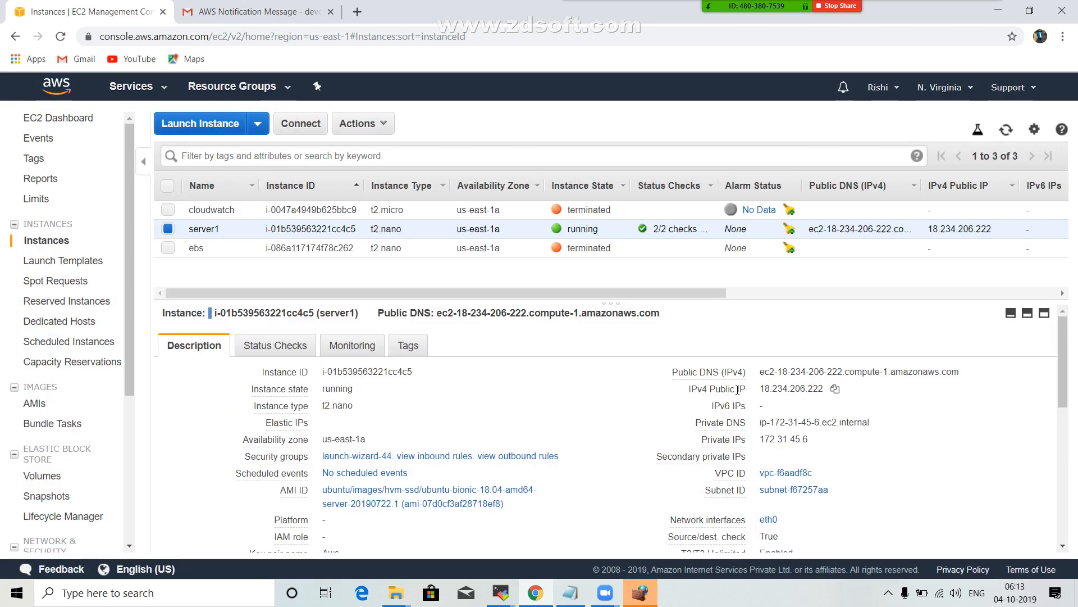
click(1007, 131)
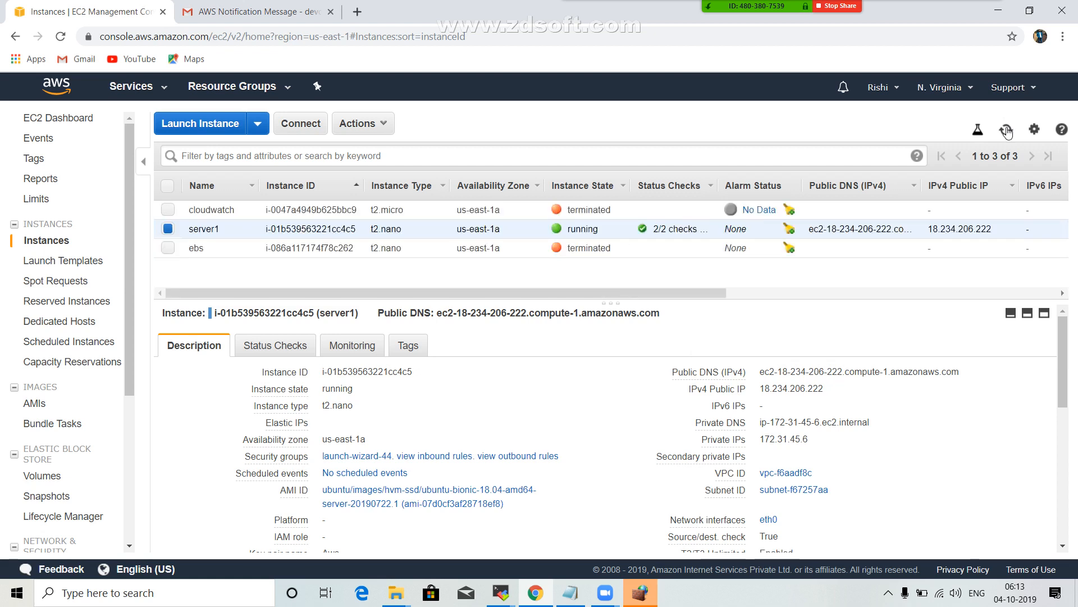
Try to terminate the protected server1 instance, and cancel the termination request.
click(384, 126)
mouse_move(411, 219)
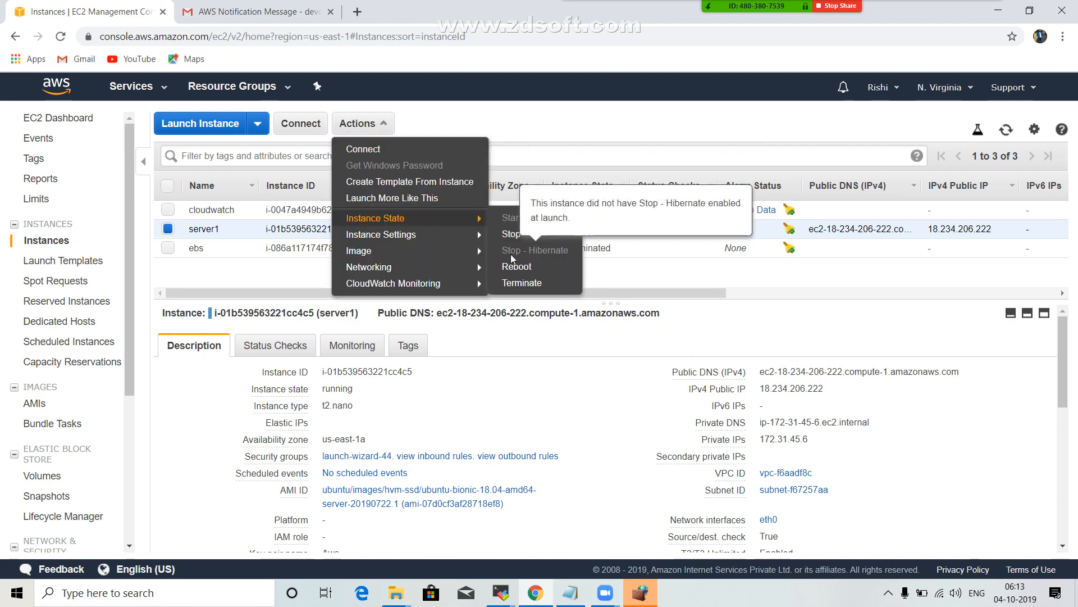
click(526, 283)
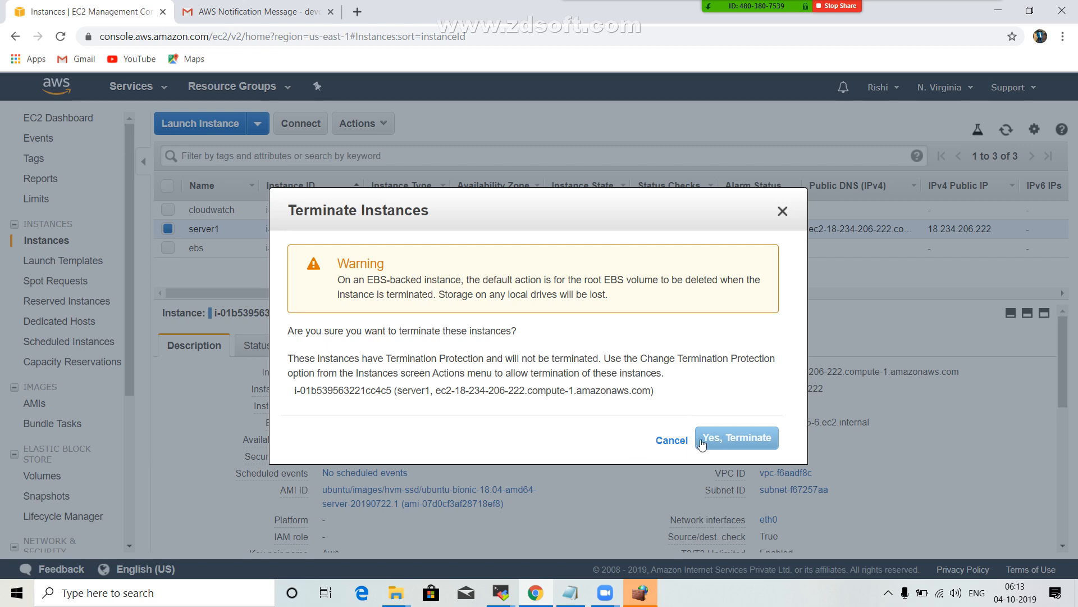
click(673, 441)
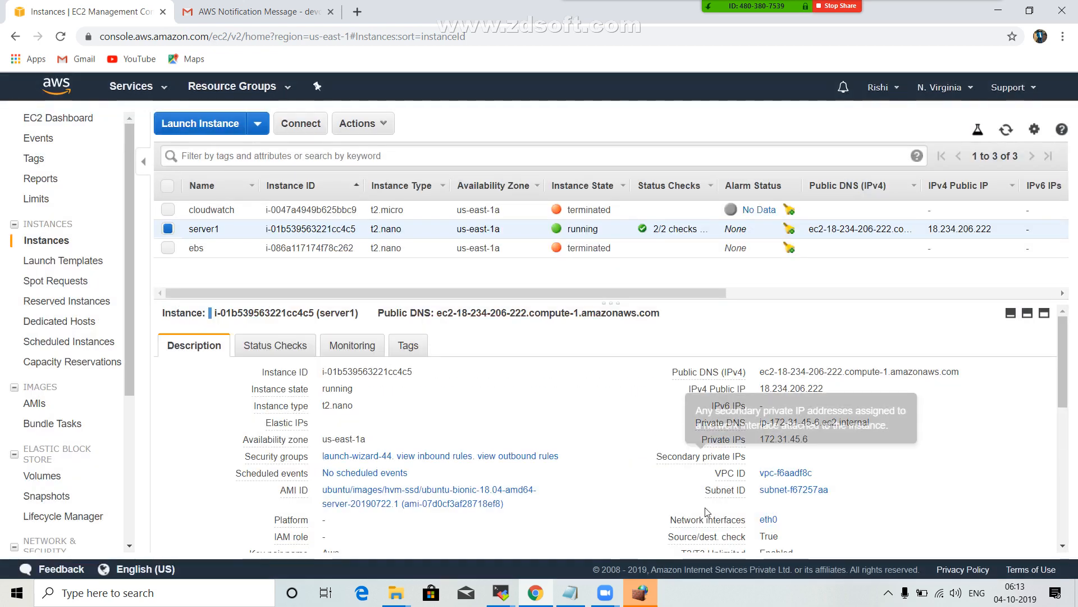
Highlight the "cloud watch -monitoring alerts" topic in the Notepad agenda, and return to the EC2 instances list.
click(570, 593)
drag(335, 182, 161, 182)
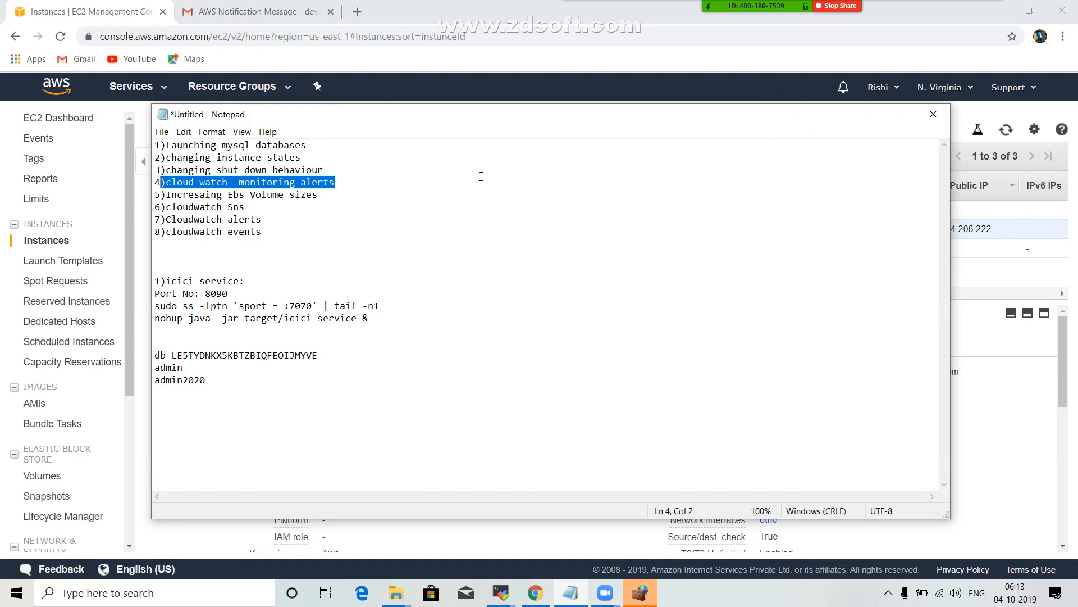
click(868, 113)
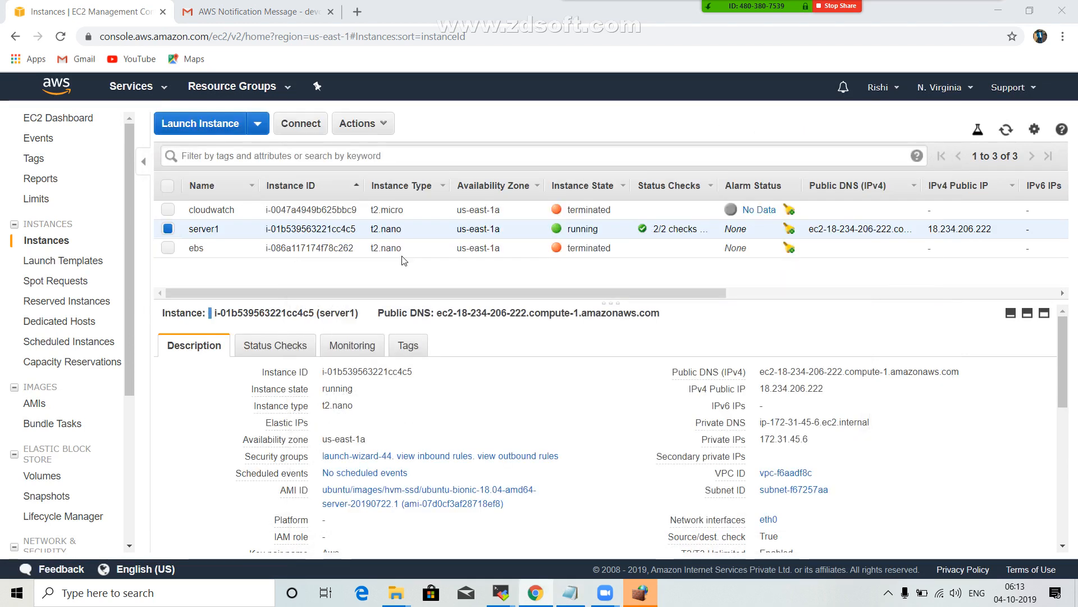
click(164, 90)
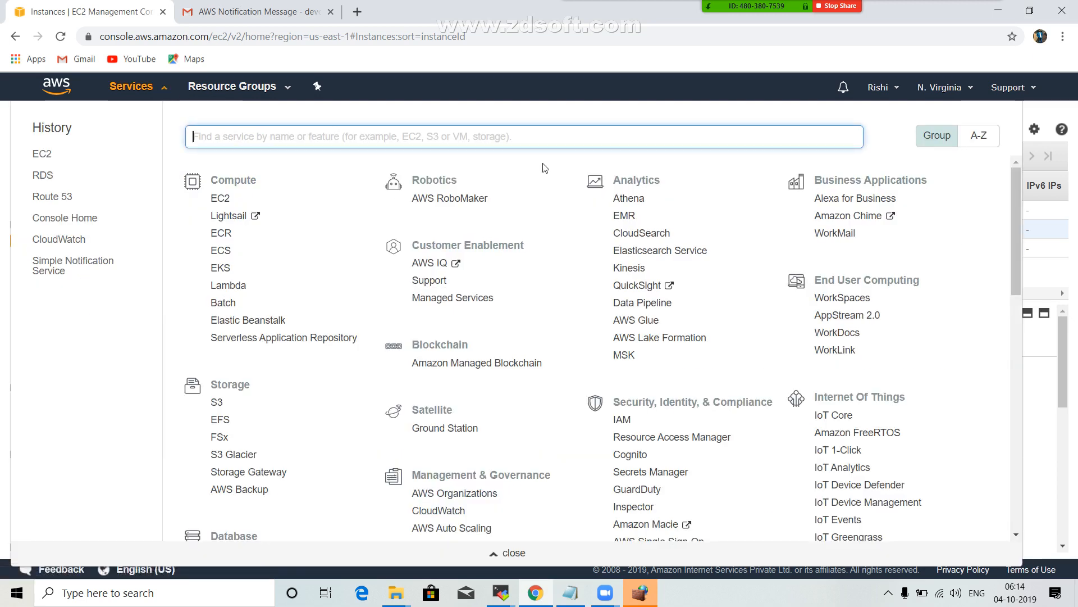
click(1033, 405)
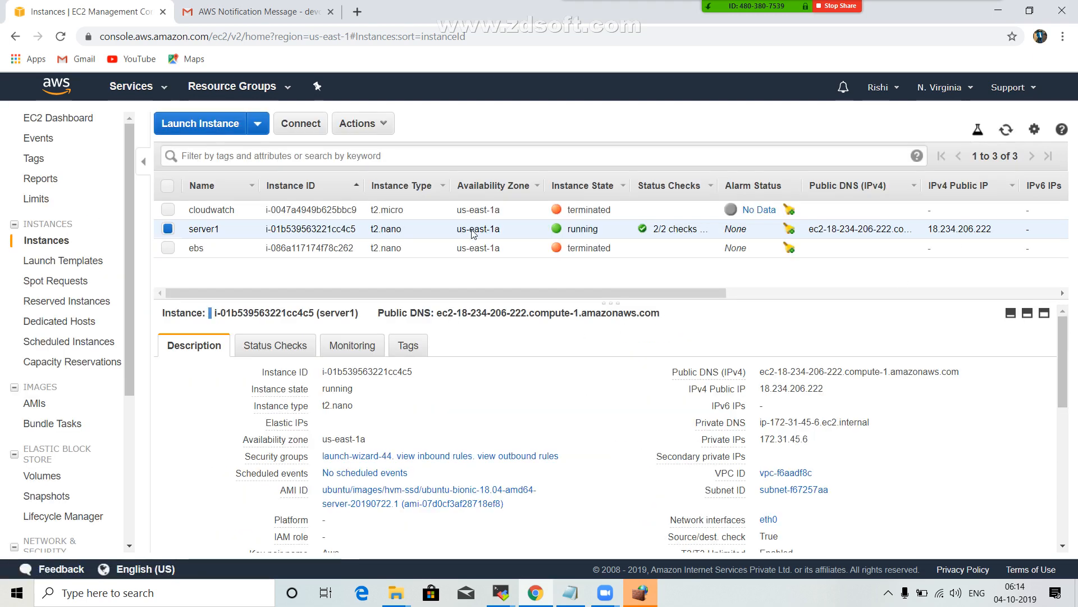
Filter the instances list by the keyword "runn".
click(374, 152)
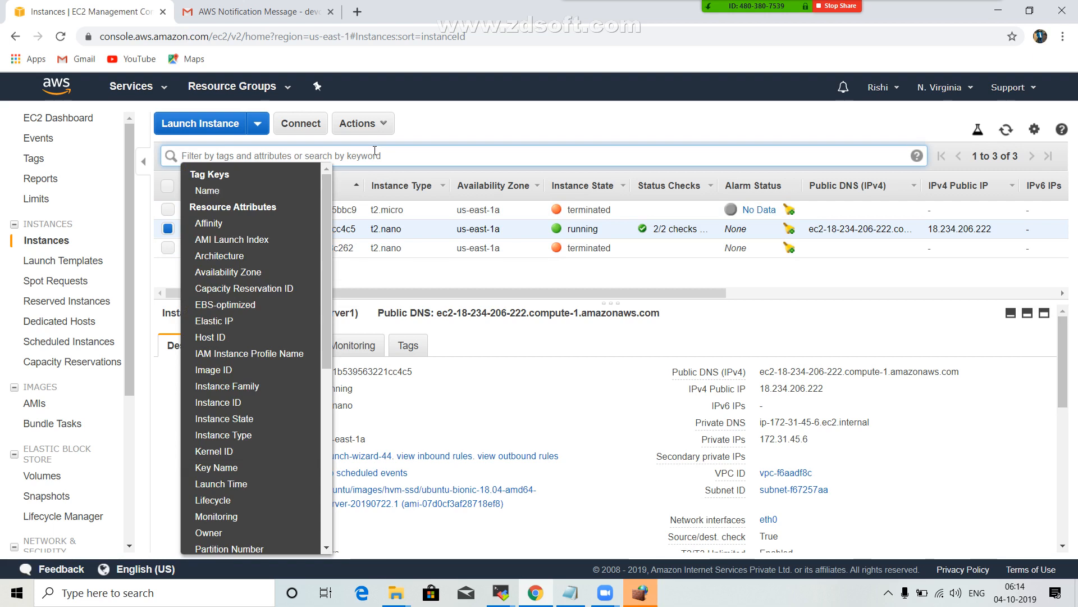
text(runn)
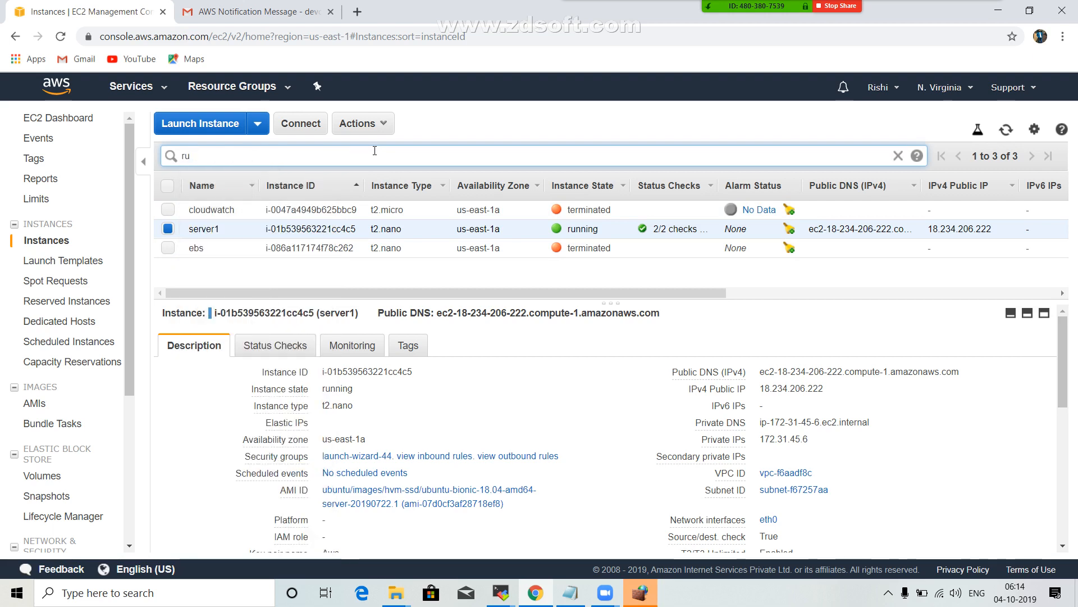
key(Return)
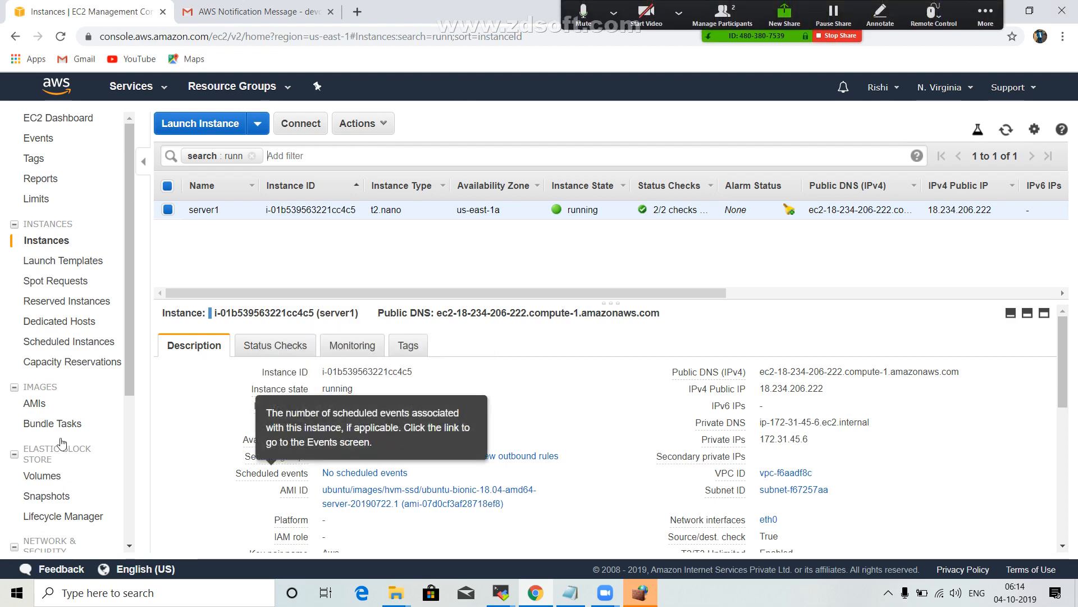
Try to reach CloudWatch by searching the services for "cloud", and go back to the filtered instances list.
click(164, 90)
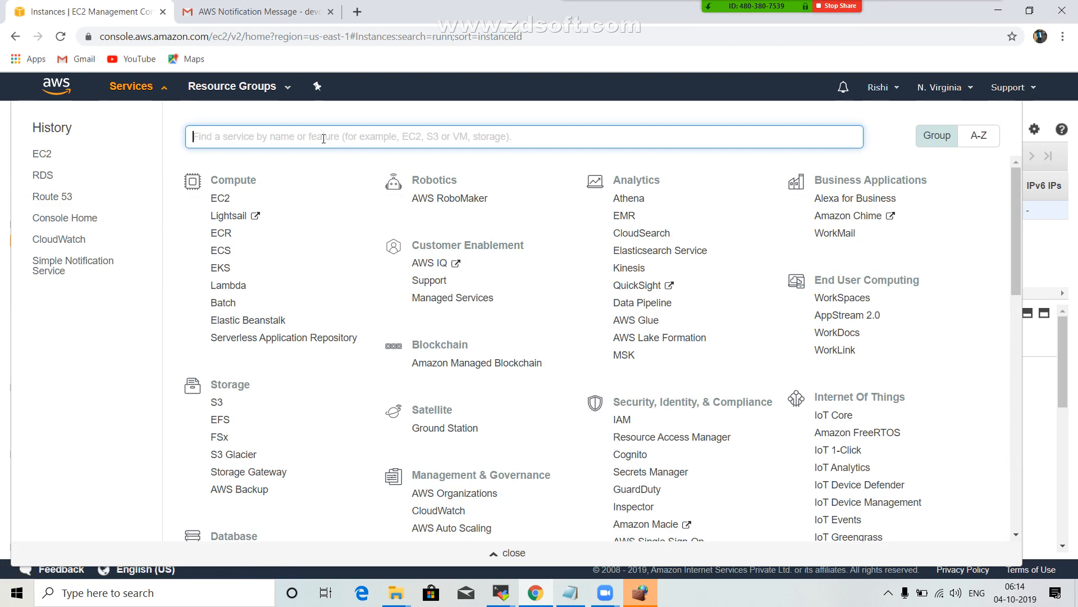
text(clou)
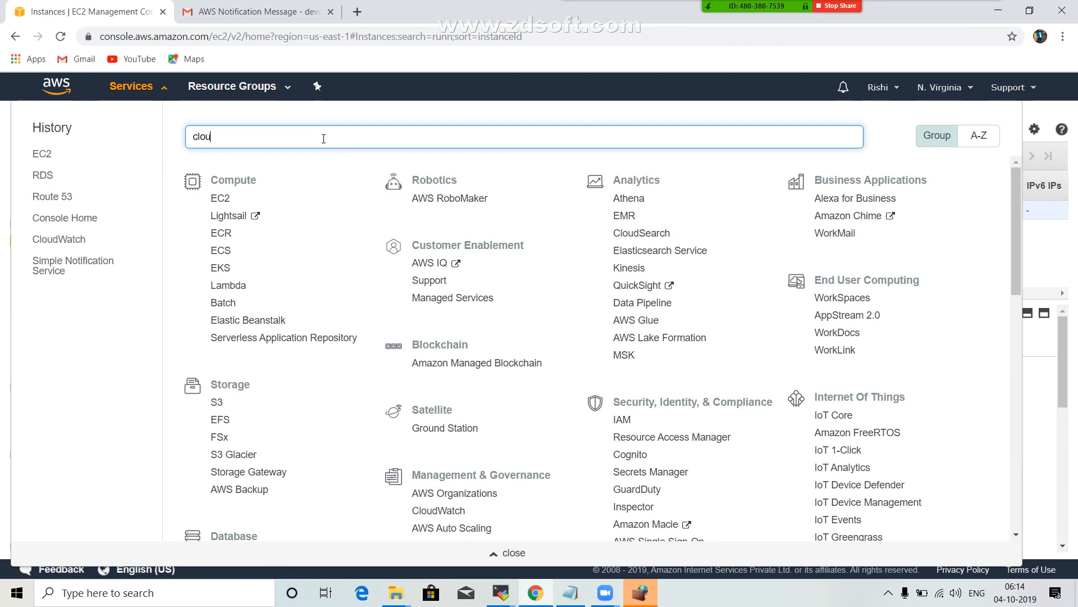
text(d)
key(Return)
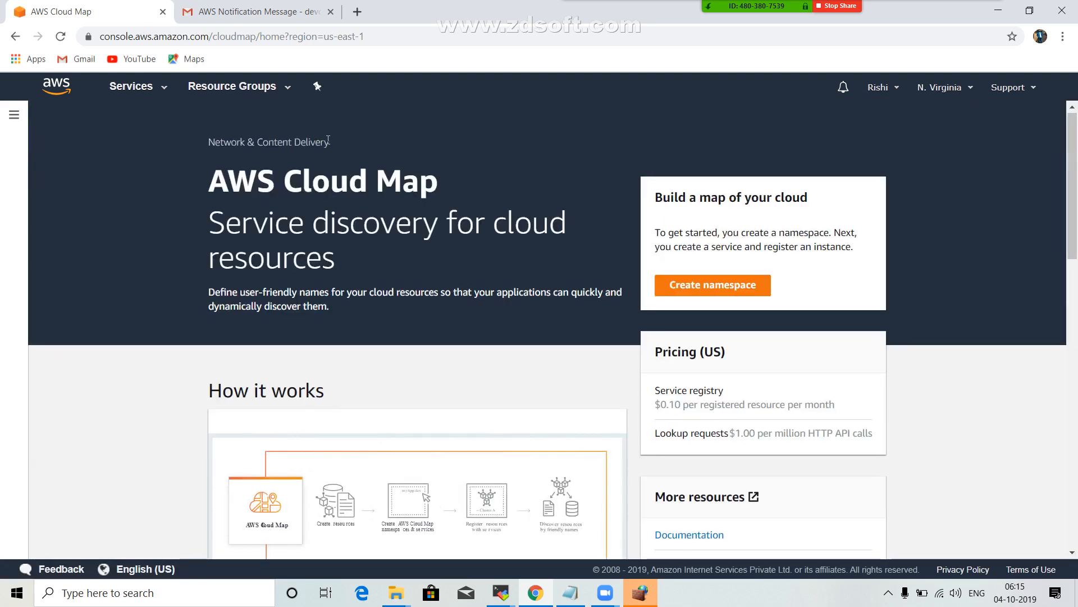
scroll(329, 140, down, 10)
scroll(329, 140, up, 6)
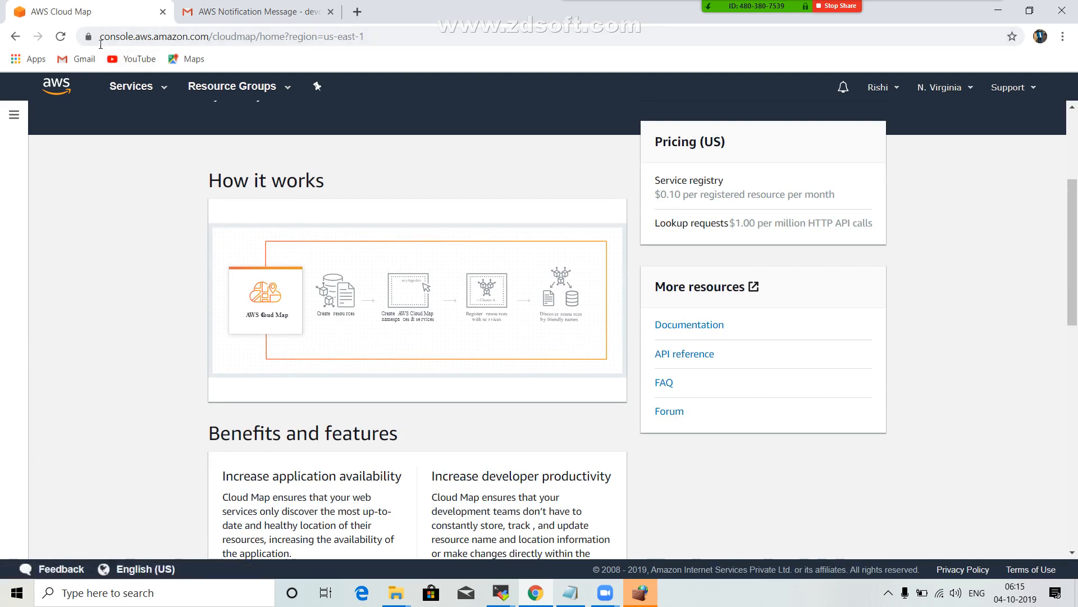
click(16, 42)
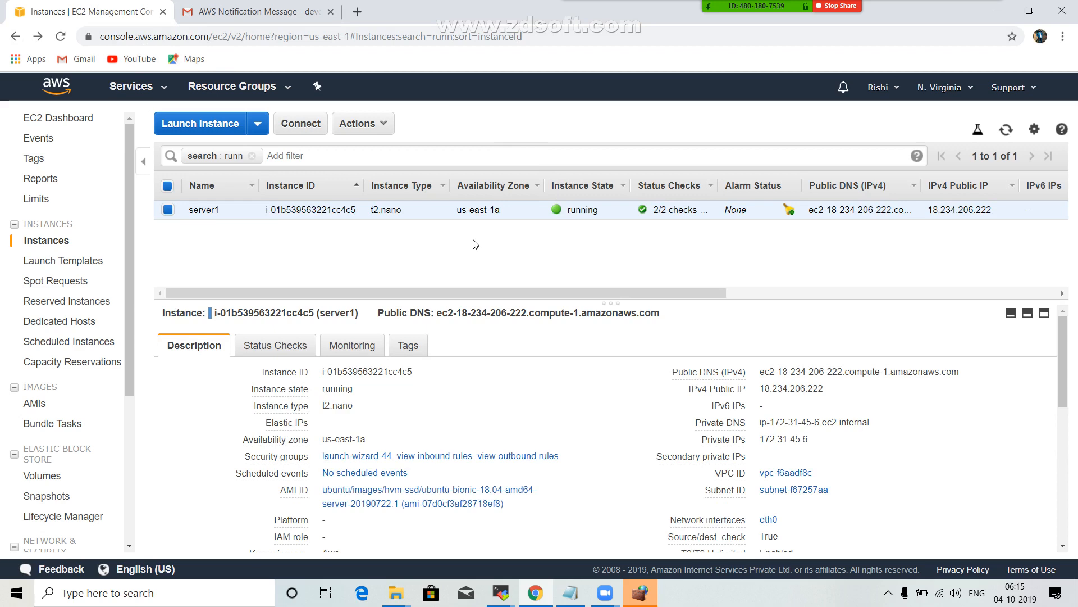
Open the CloudWatch service from Management & Governance and list the alarms in the ALARM state.
click(164, 93)
scroll(380, 308, down, 5)
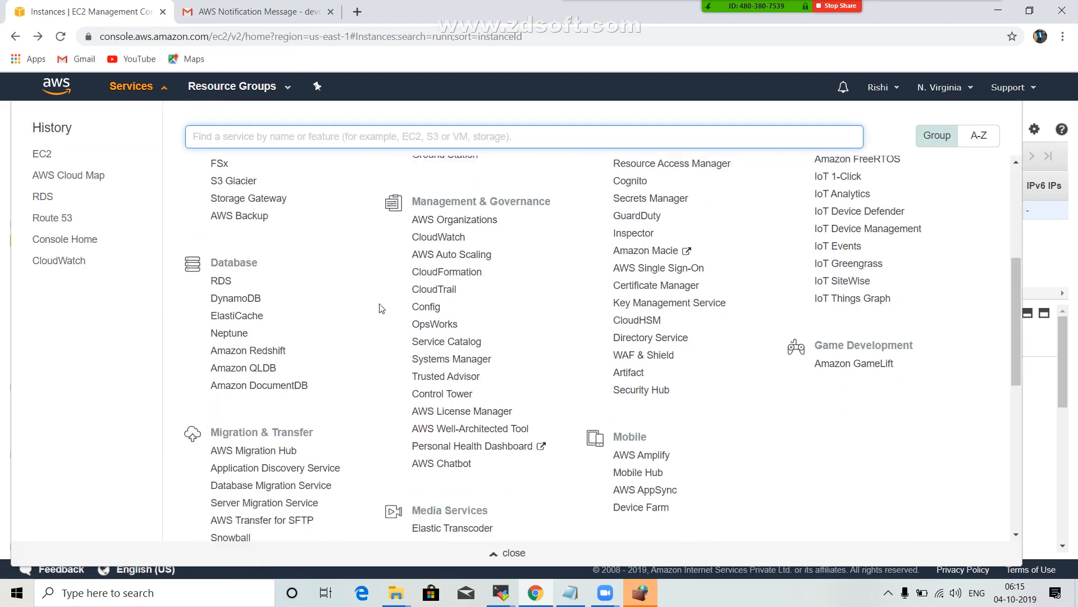
scroll(380, 308, down, 4)
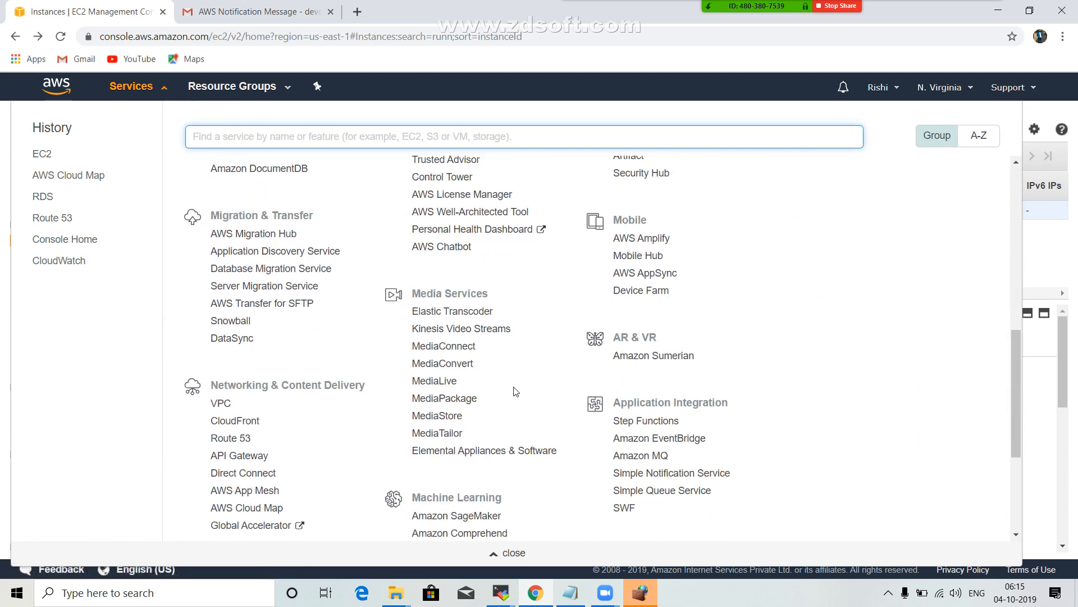
scroll(516, 392, up, 4)
click(433, 230)
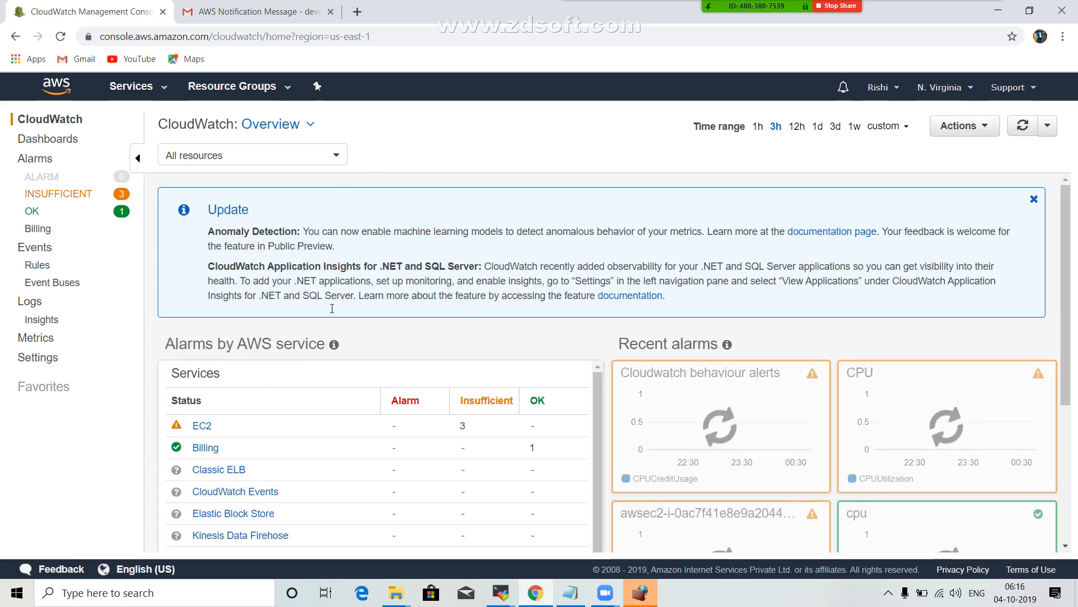
click(47, 178)
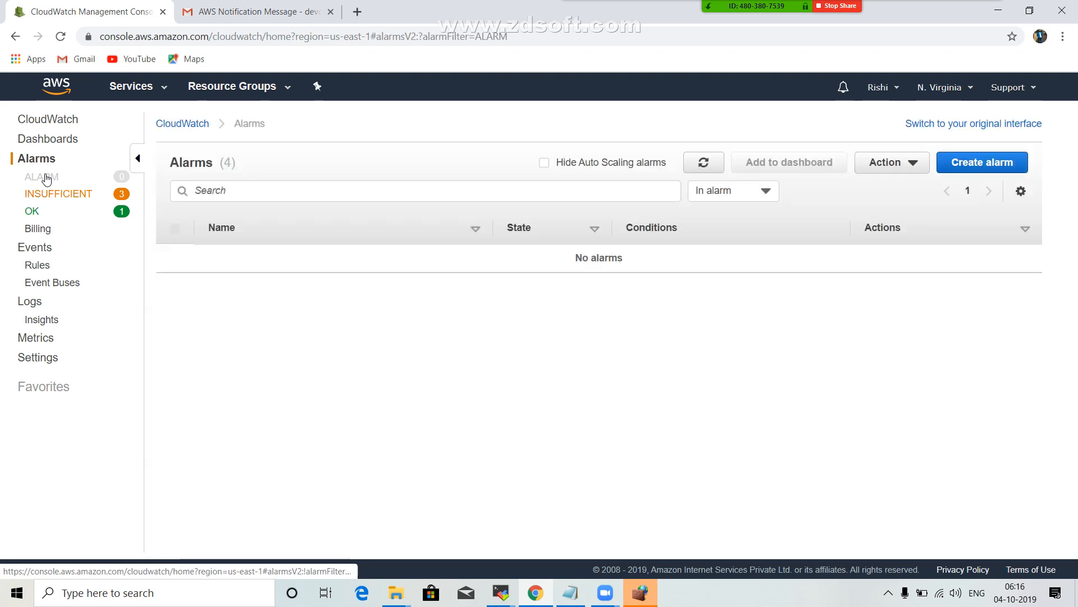
Search the AWS services for "sns" and open the Simple Notification Service dashboard.
click(167, 96)
text(sn)
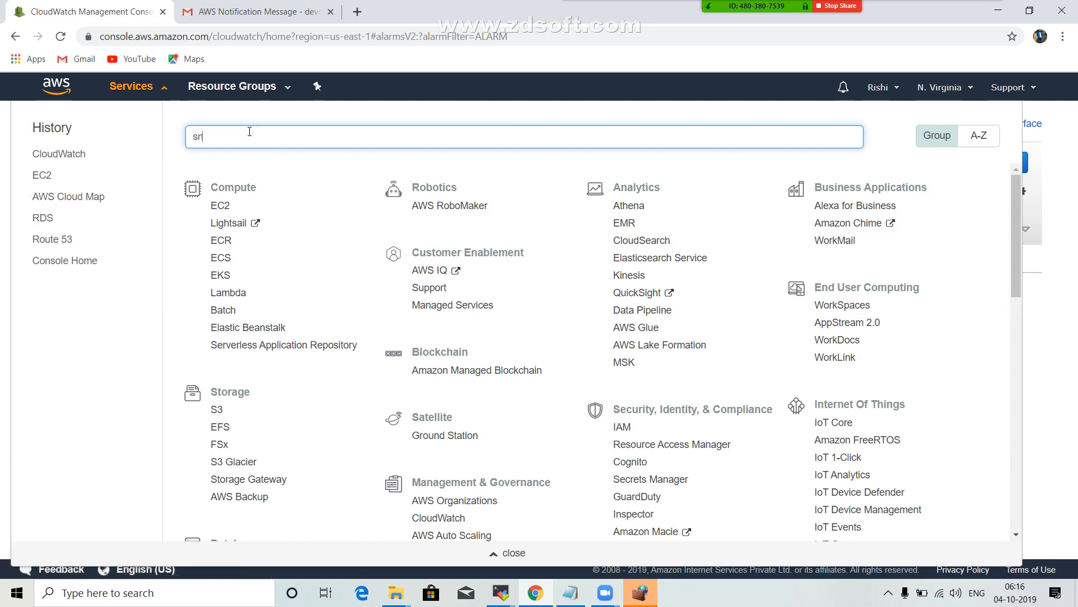
text(s)
key(Return)
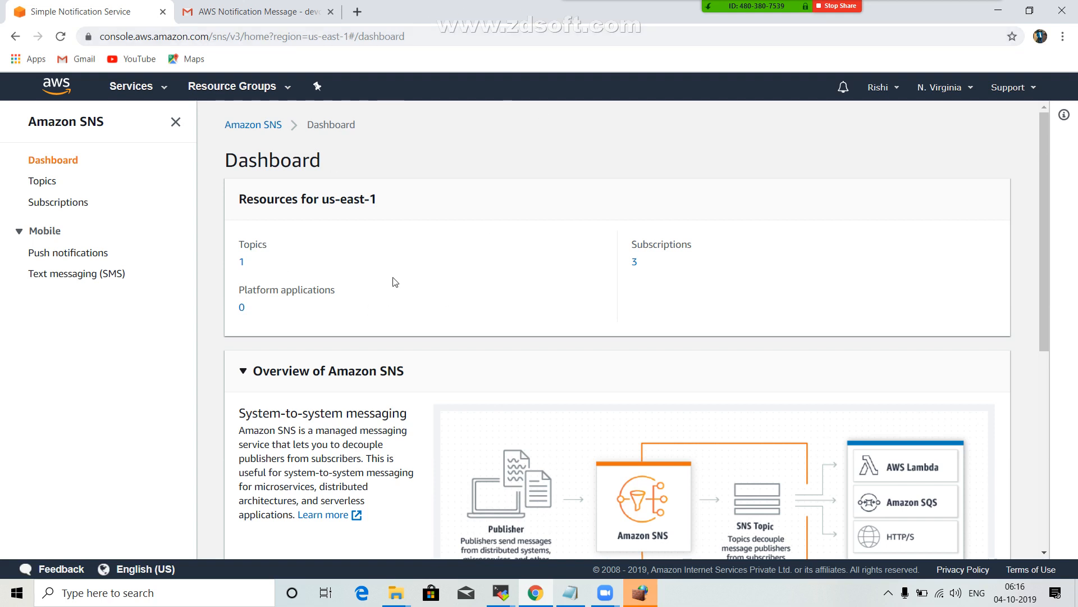
Start creating a new SNS topic from the topics list and name it "Ec2-Instance monitoring".
scroll(392, 281, down, 1)
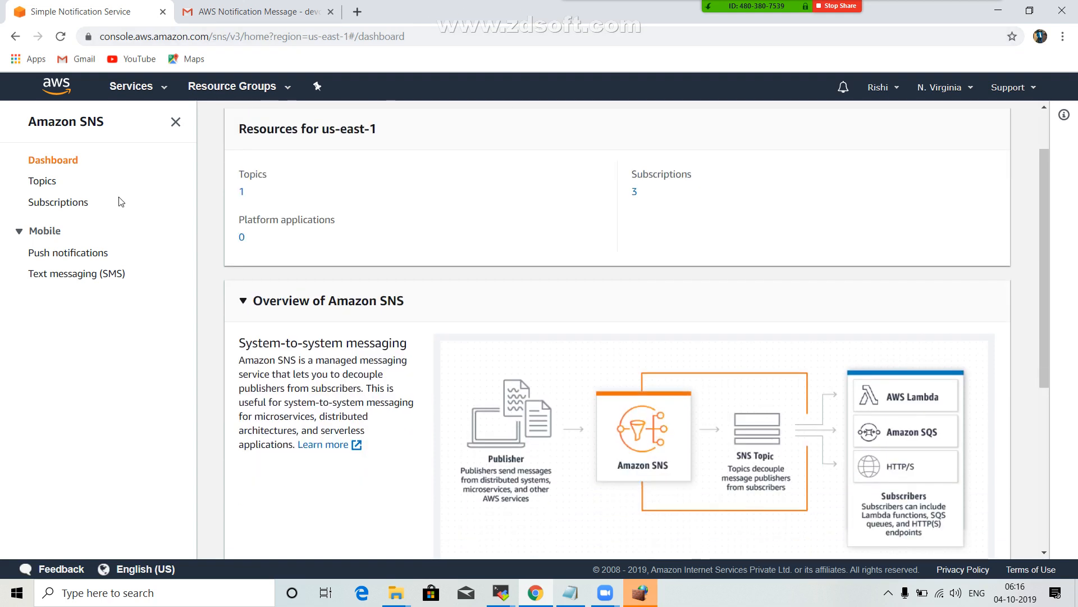
click(51, 187)
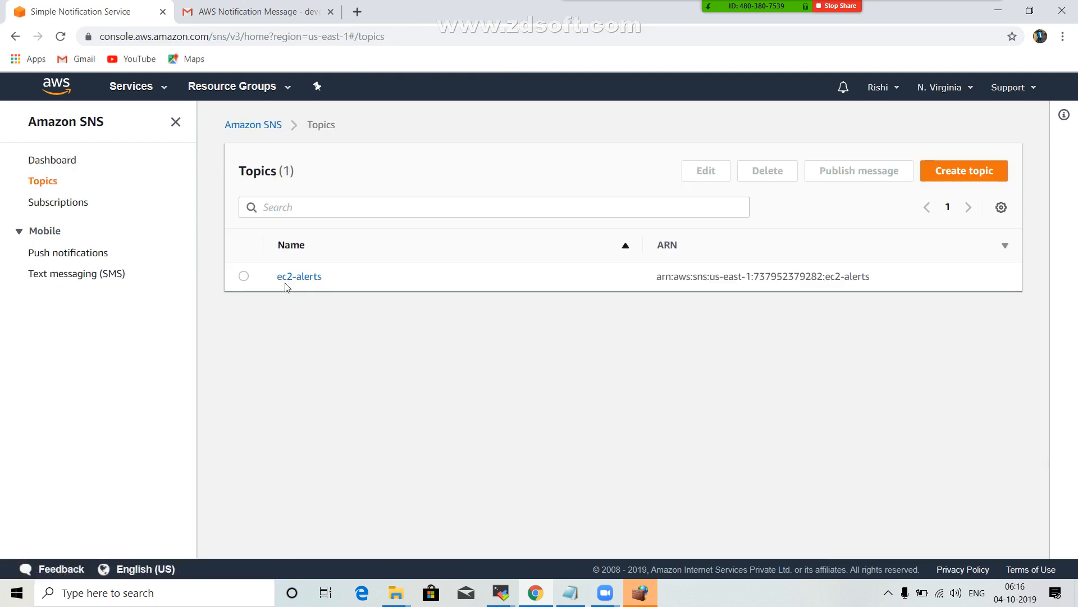
click(978, 174)
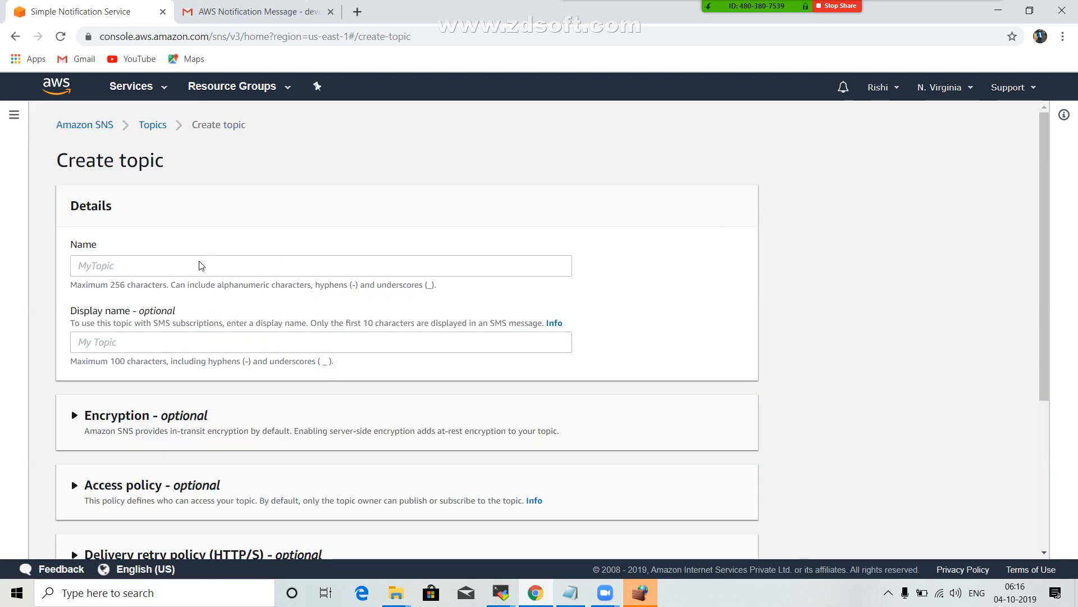
click(147, 270)
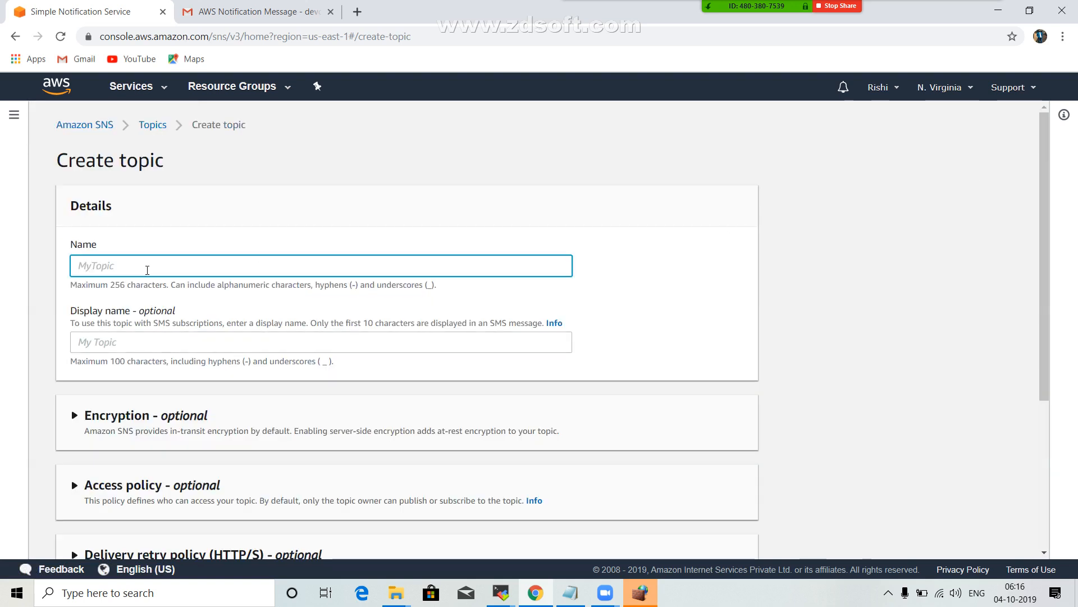
text(Ec)
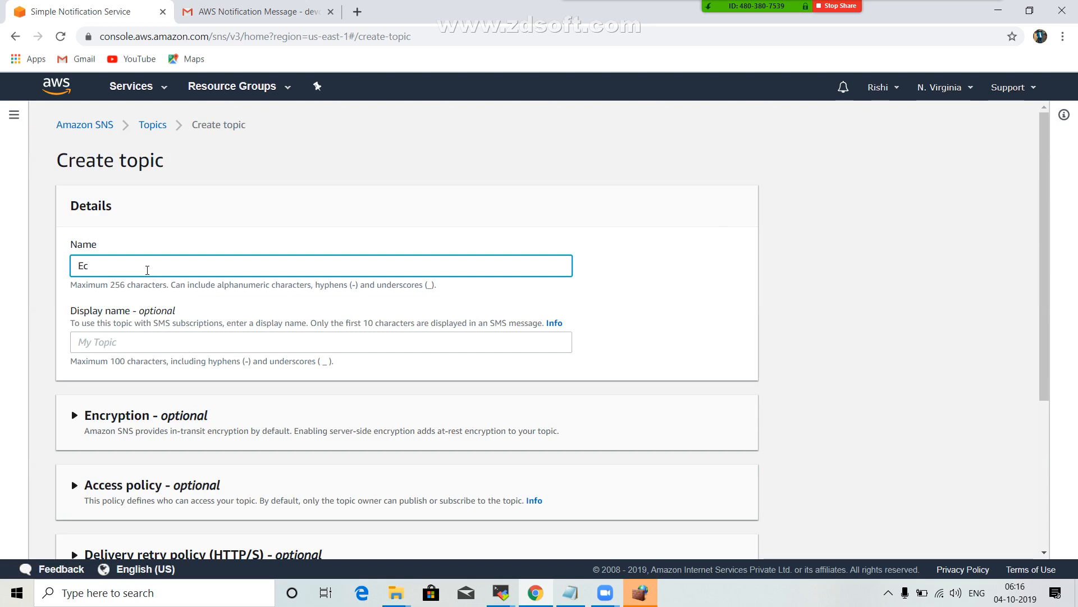
text(2-)
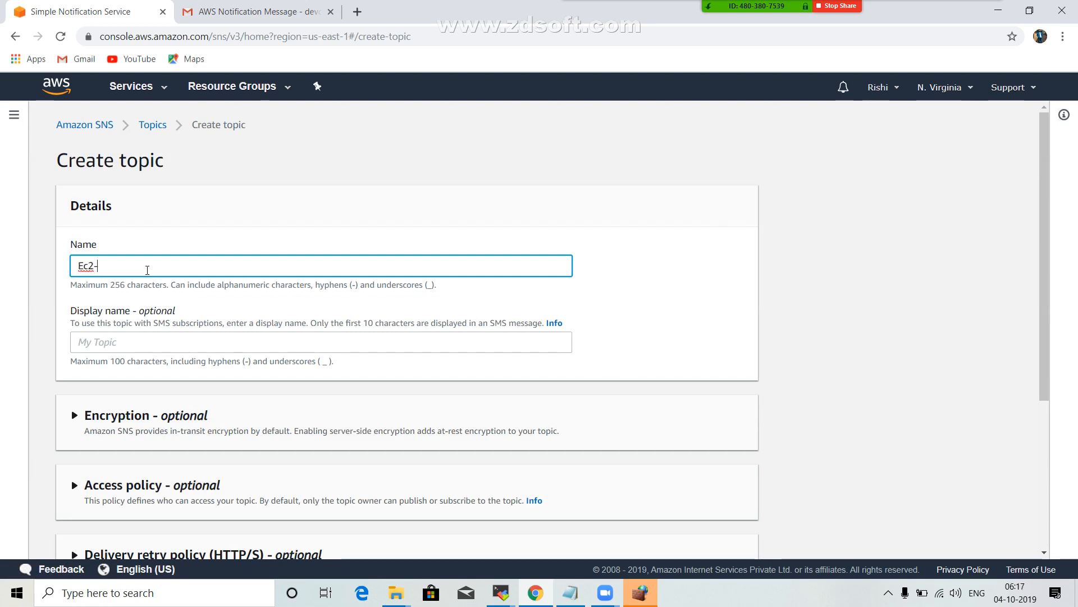
text(Instance monitoring)
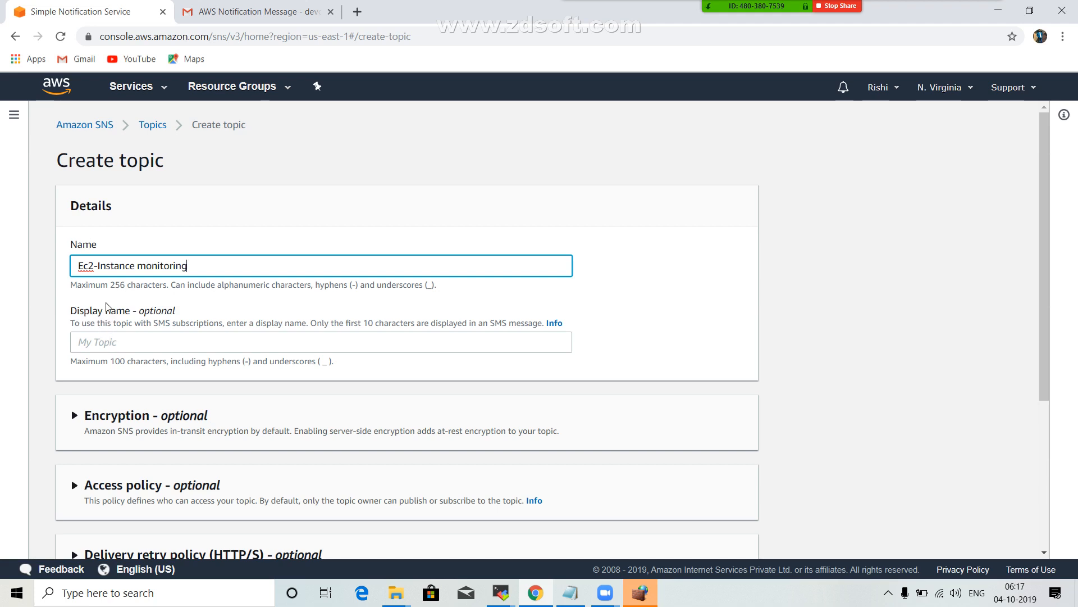
Copy the topic name into the display name as "Ec2-Instance monitoring" and try to create the topic.
drag(86, 270, 206, 260)
key(ctrl+c)
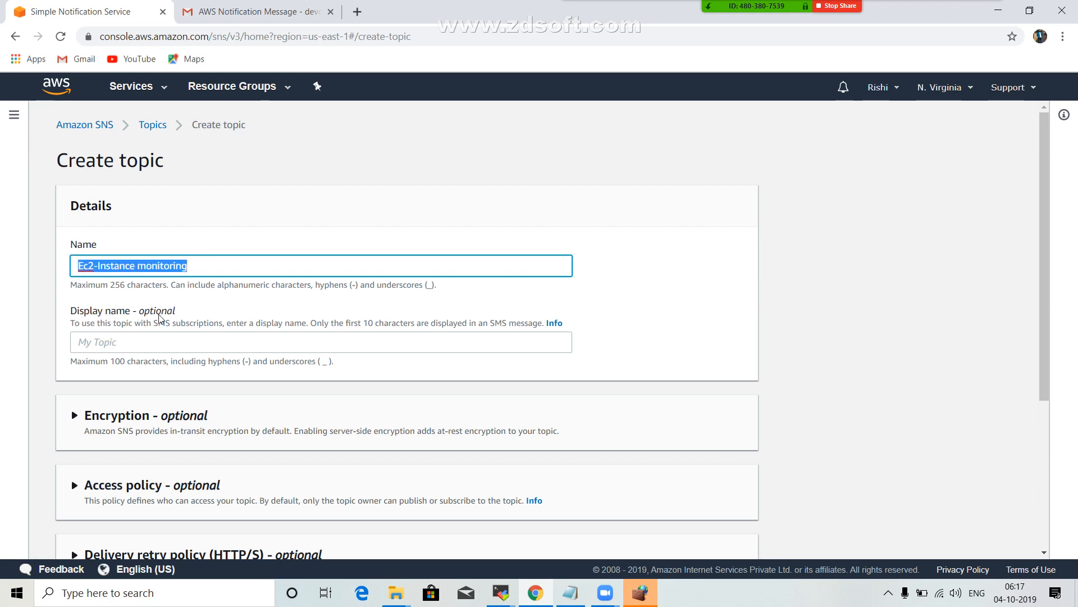
click(163, 343)
key(ctrl+v)
scroll(200, 318, down, 4)
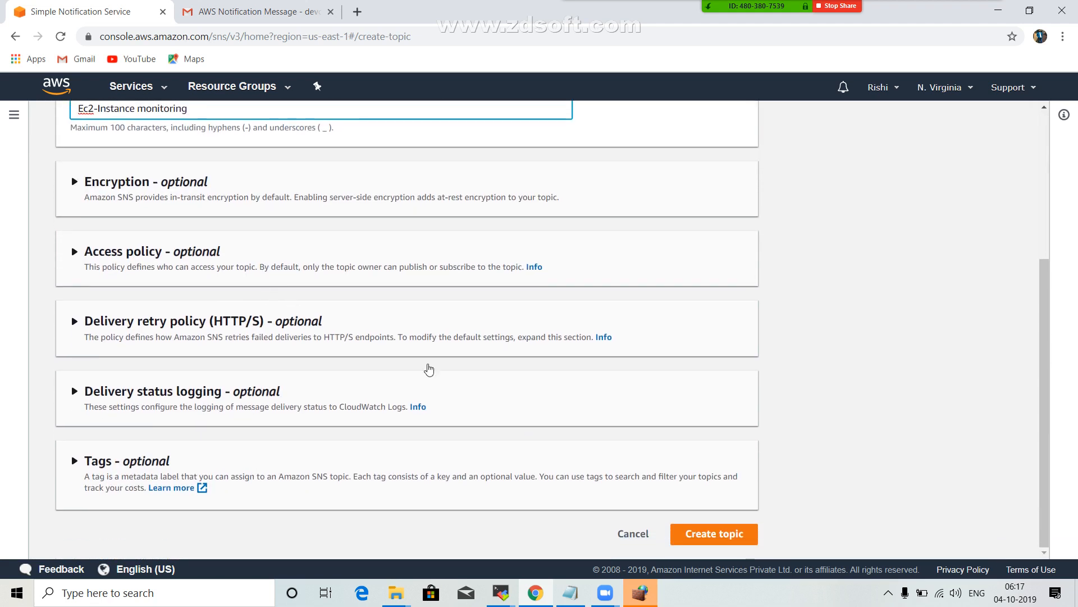
click(702, 534)
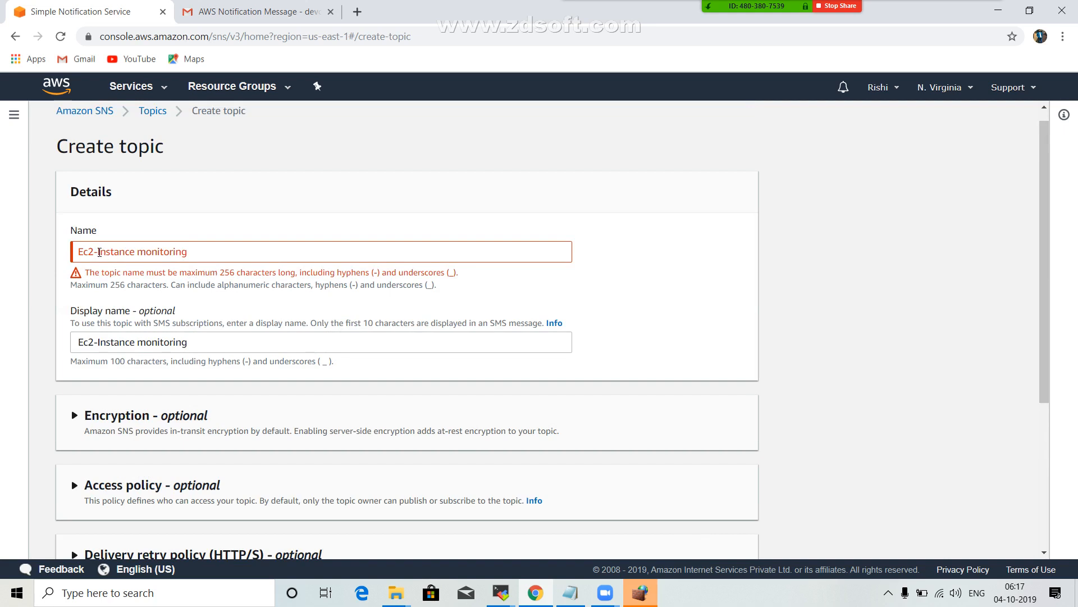
Remove the hyphen and the space from the topic name so it reads "Ec2Instancemonitoring".
click(99, 252)
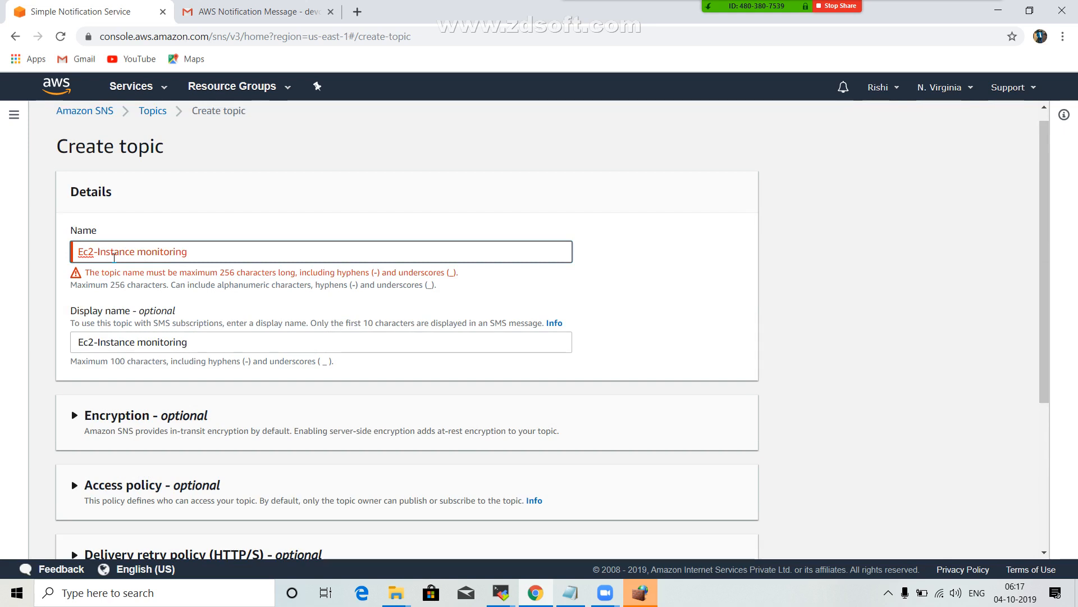
key(BackSpace)
click(753, 344)
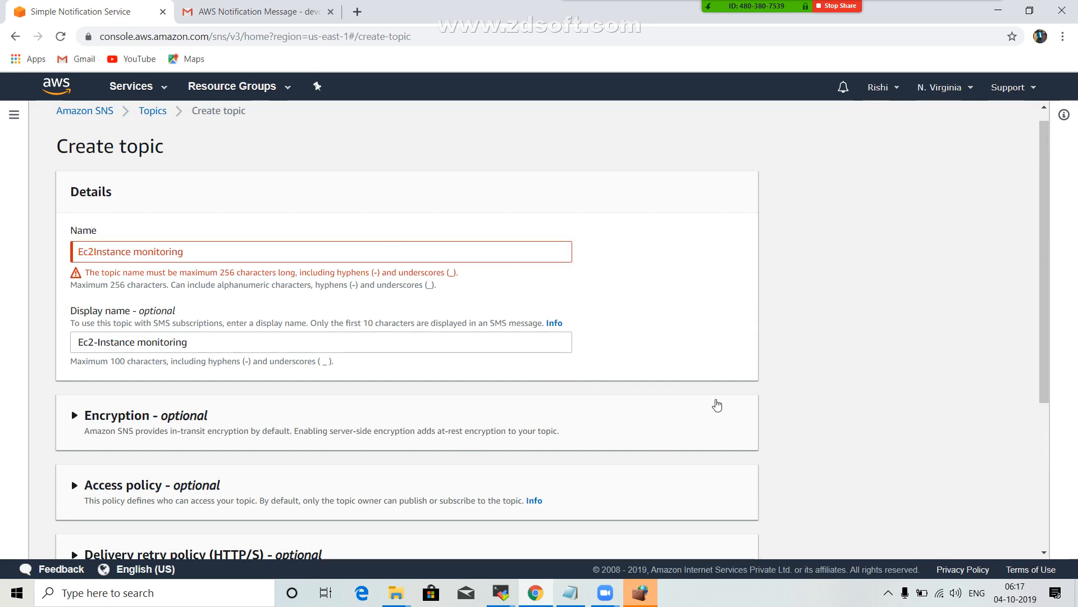
click(718, 405)
scroll(545, 457, down, 5)
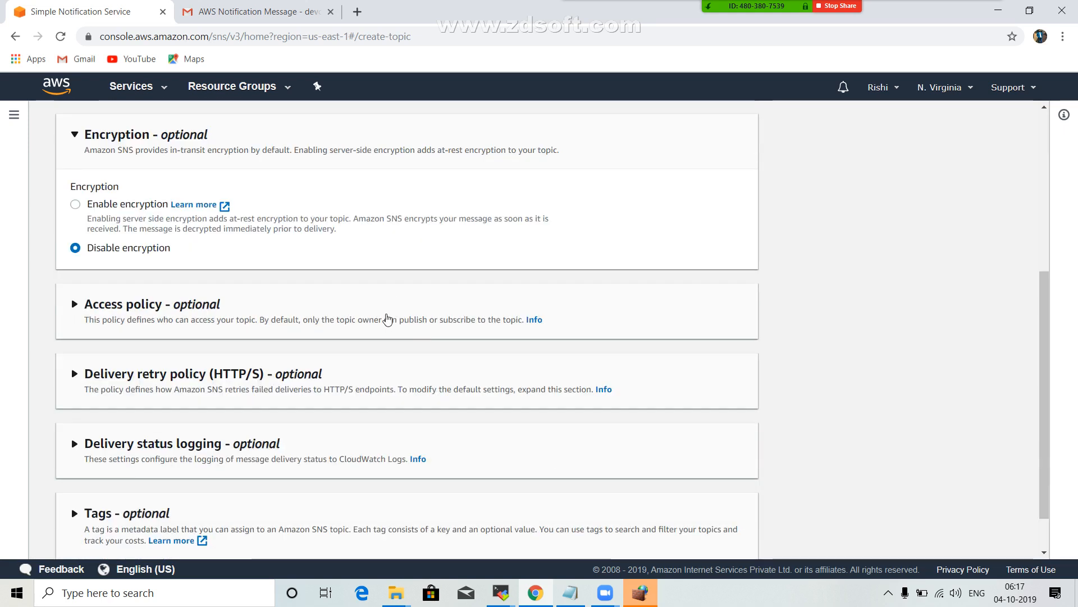
scroll(388, 319, up, 4)
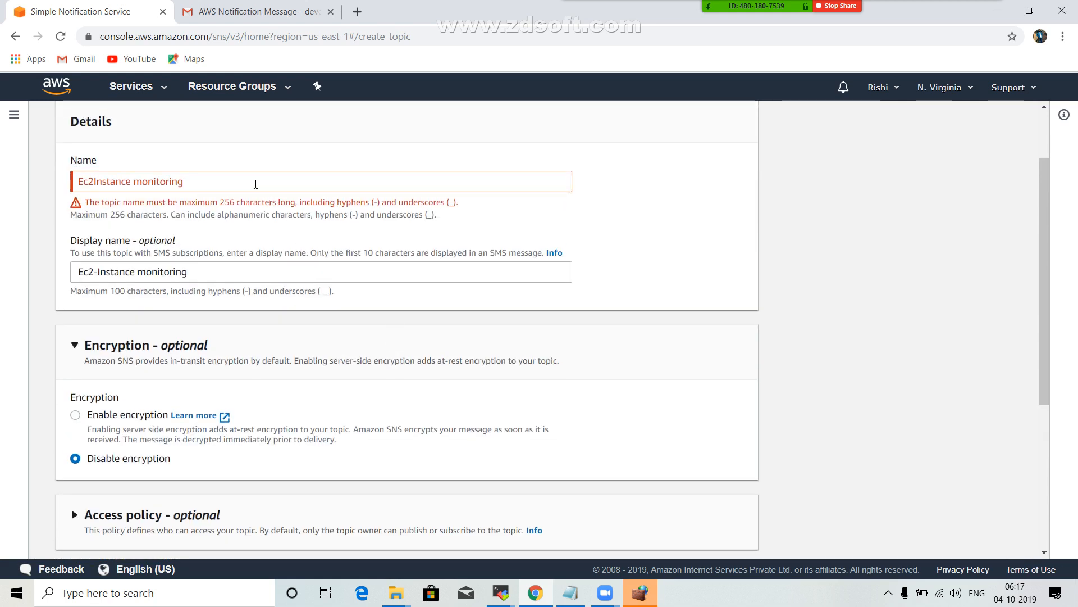
click(134, 181)
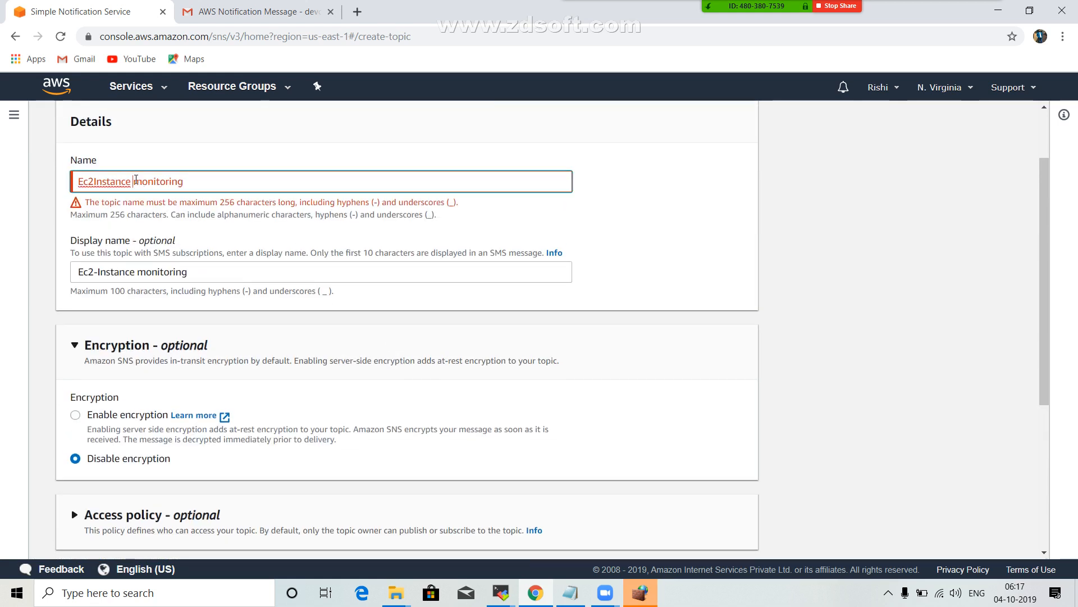
key(BackSpace)
click(643, 264)
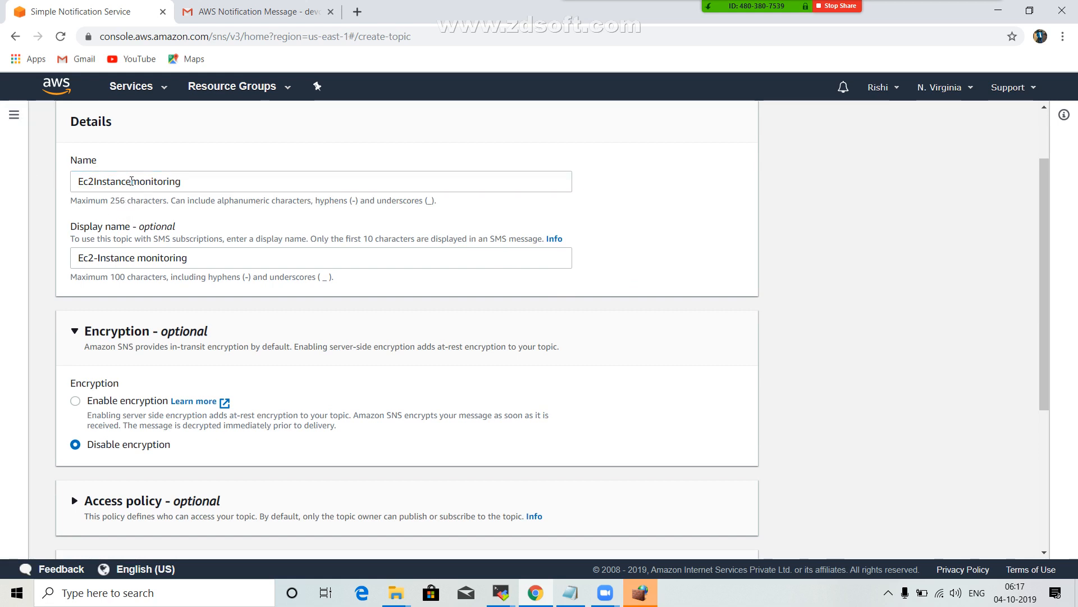
Insert a hyphen to make the topic name "Ec2Instance-monitoring" and create the topic.
click(131, 180)
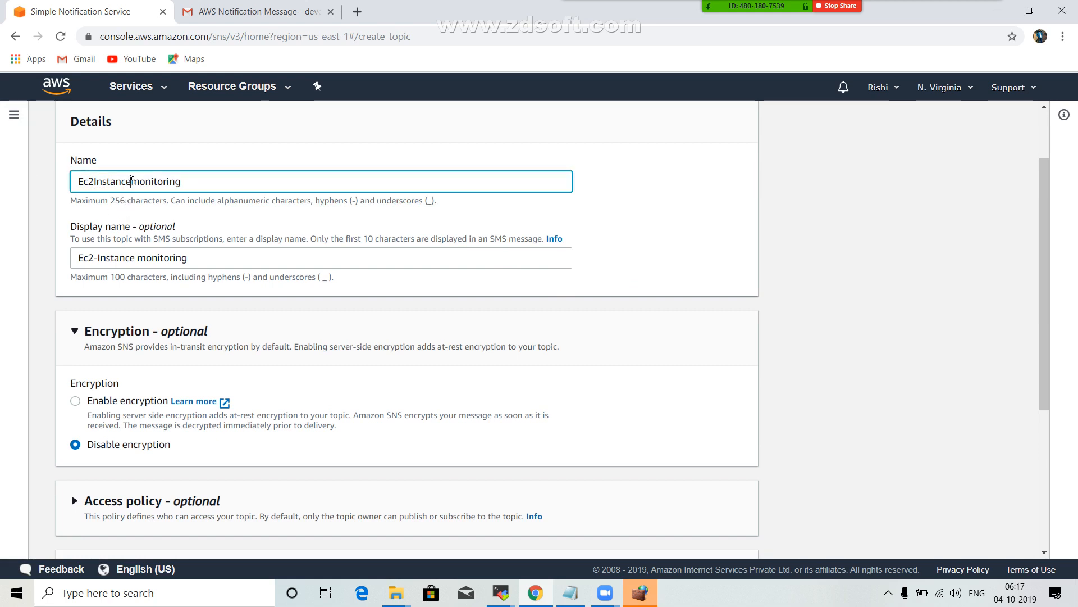
click(680, 171)
scroll(730, 213, down, 4)
click(717, 531)
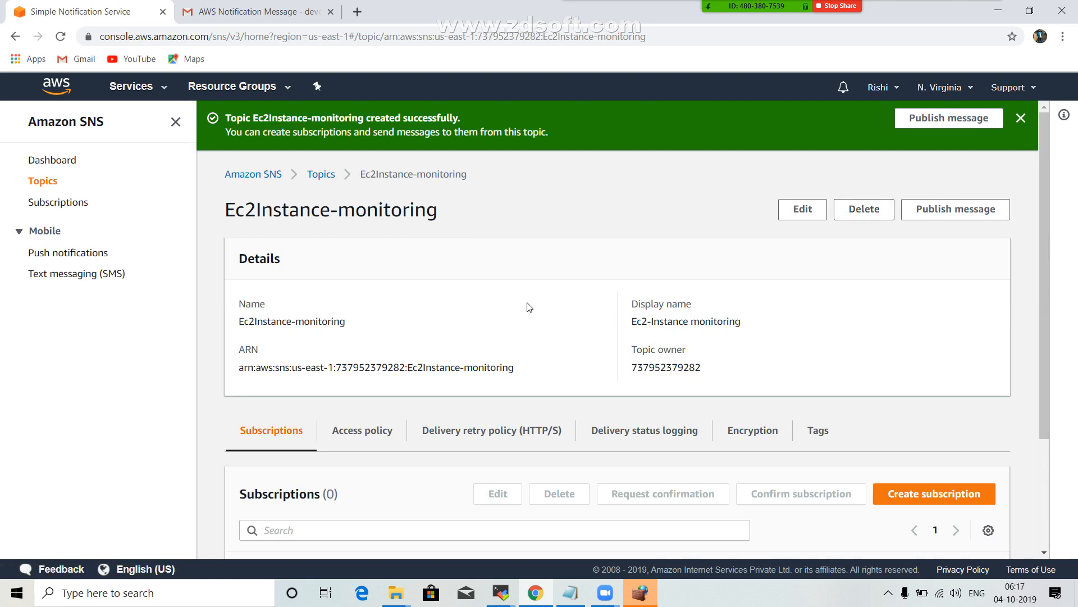
Look over the new topic's details and open the CloudWatch service from Management & Governance.
scroll(547, 246, down, 3)
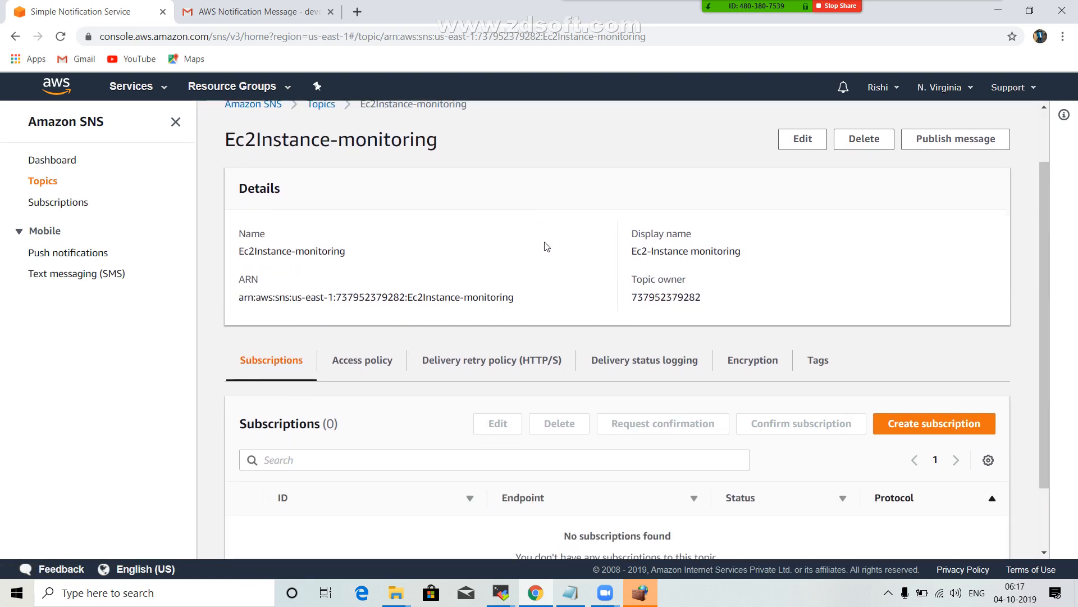
scroll(545, 244, up, 3)
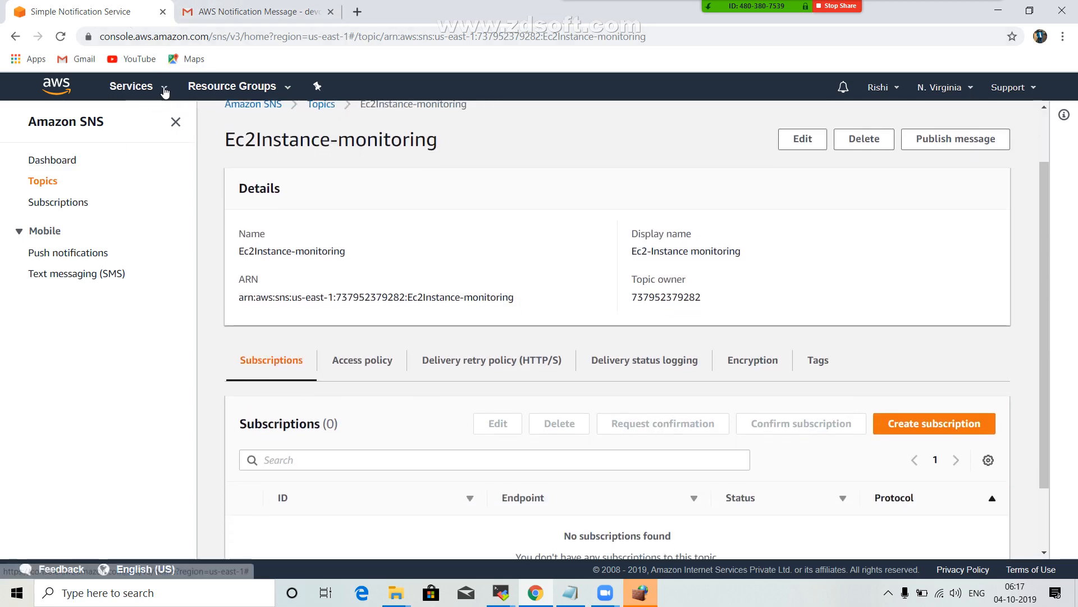
click(164, 91)
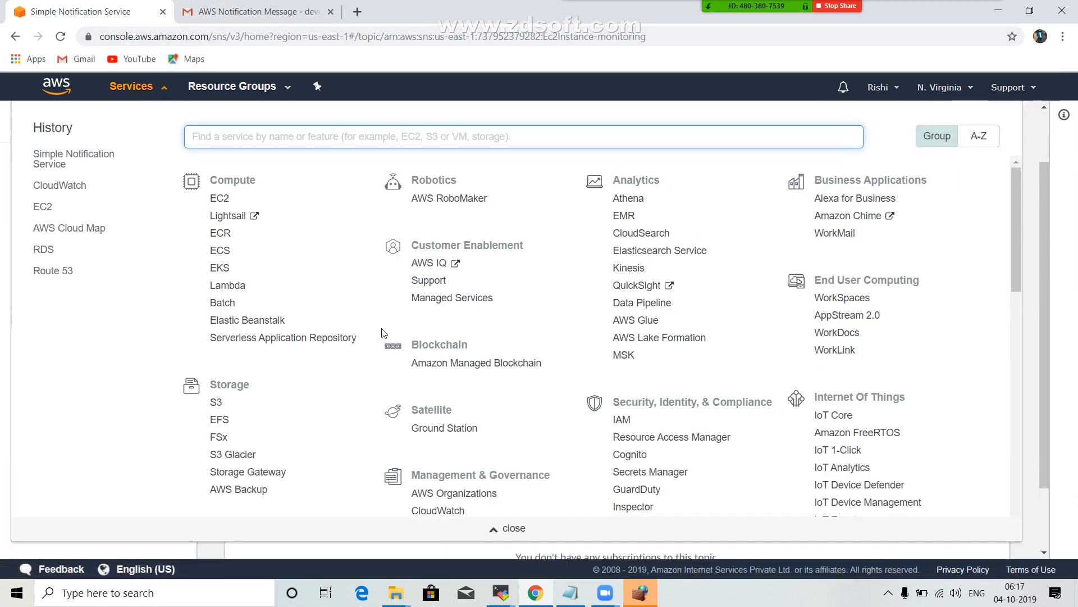
scroll(583, 414, down, 5)
scroll(582, 414, down, 6)
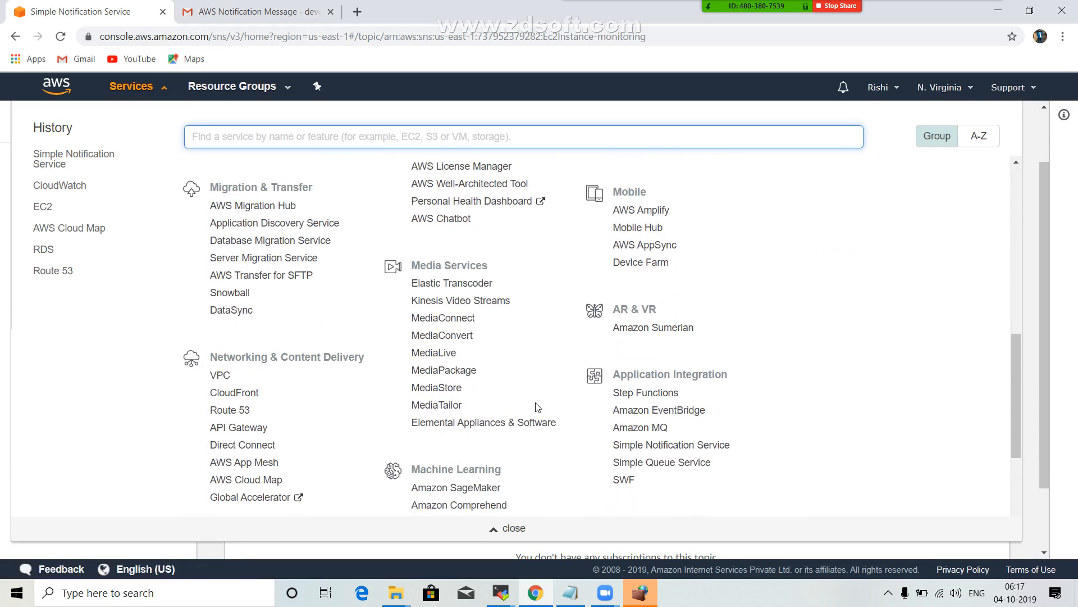
scroll(474, 427, down, 1)
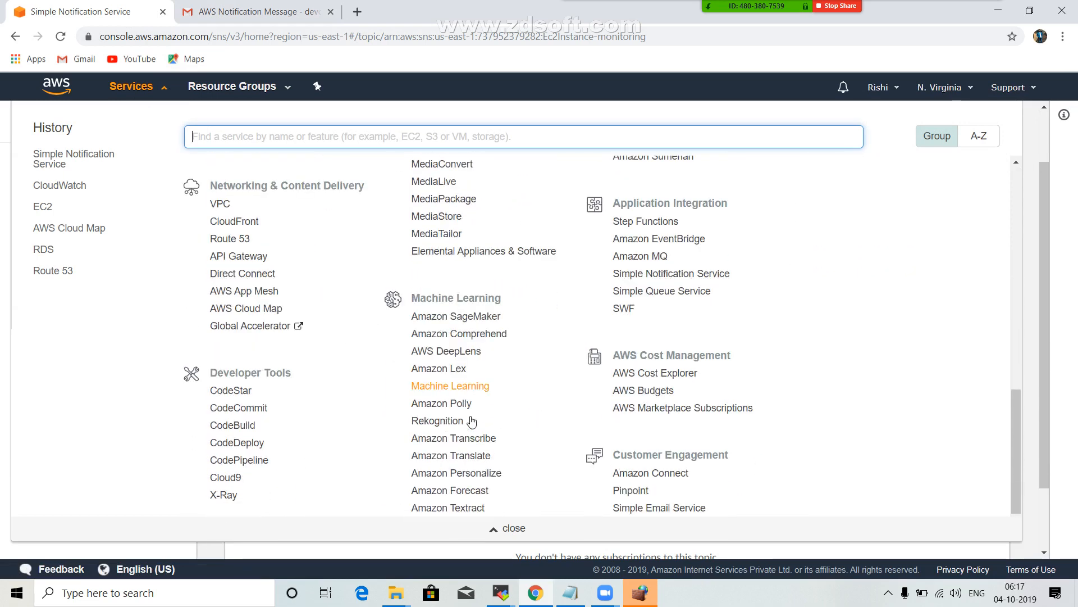
scroll(476, 438, up, 4)
scroll(473, 417, up, 4)
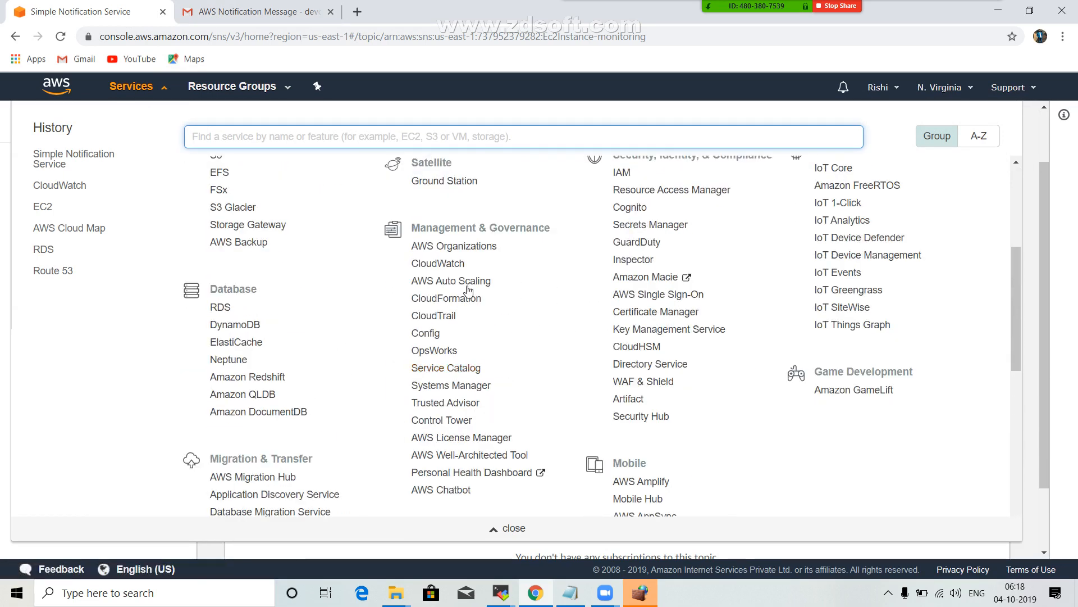
click(458, 264)
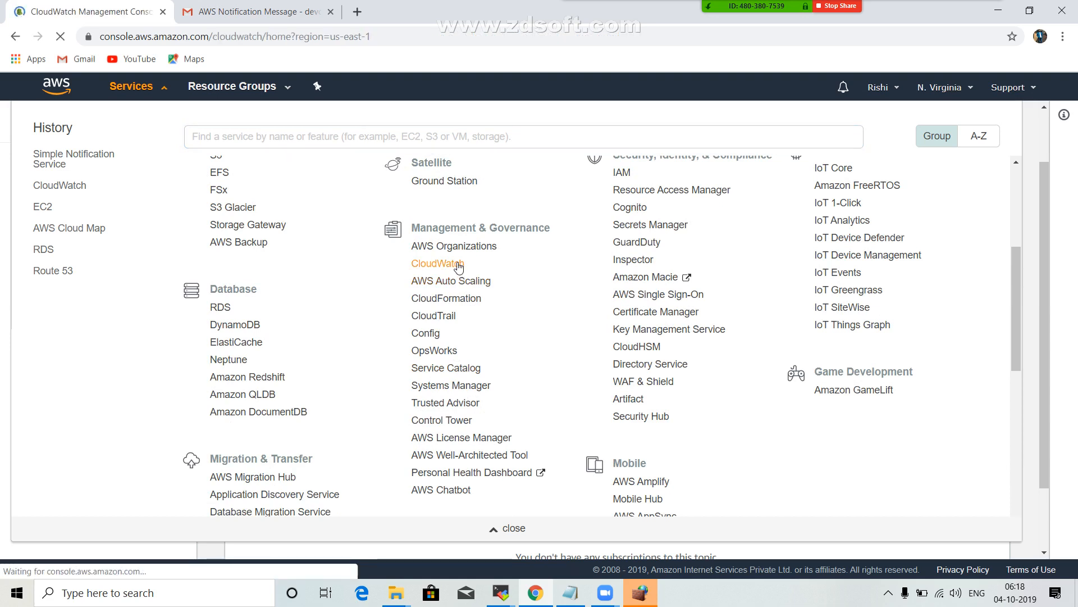
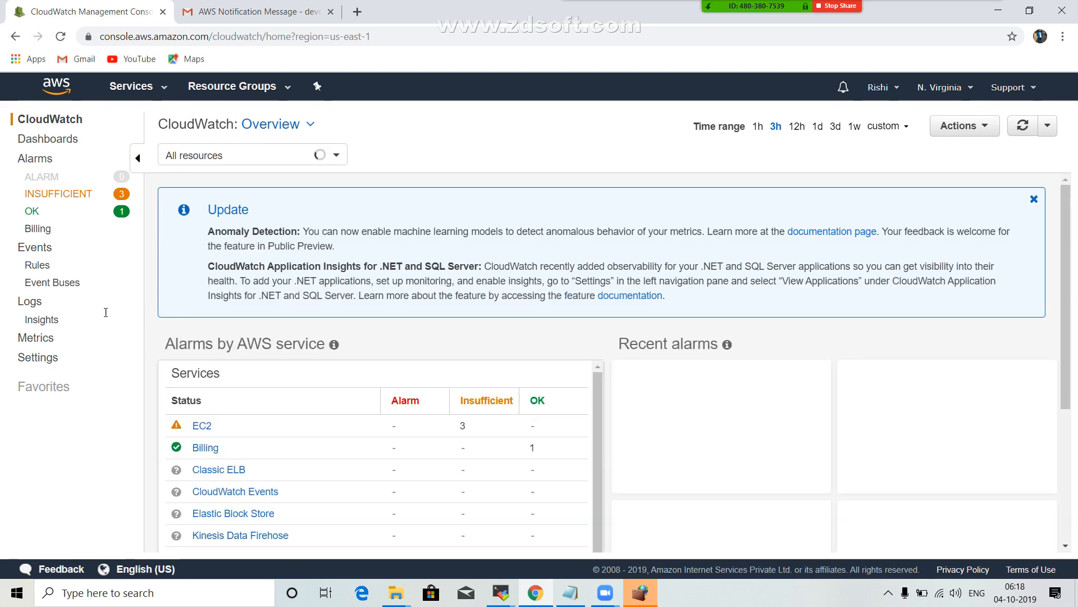
Start creating a new CloudWatch alarm and open the EC2 Per-Instance Metrics for its metric selection.
click(45, 178)
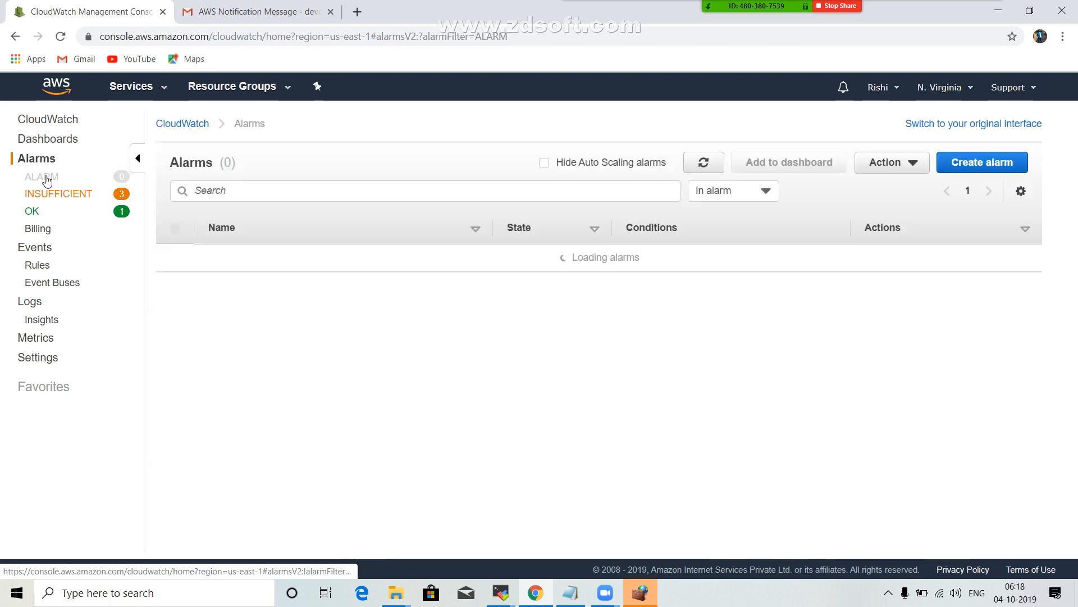
click(990, 171)
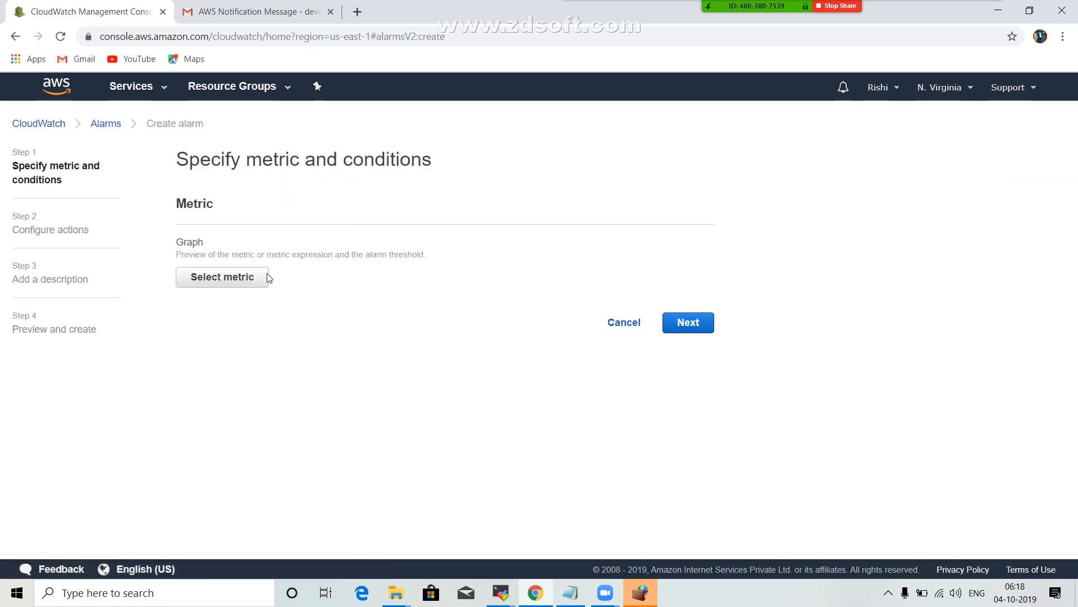
click(237, 280)
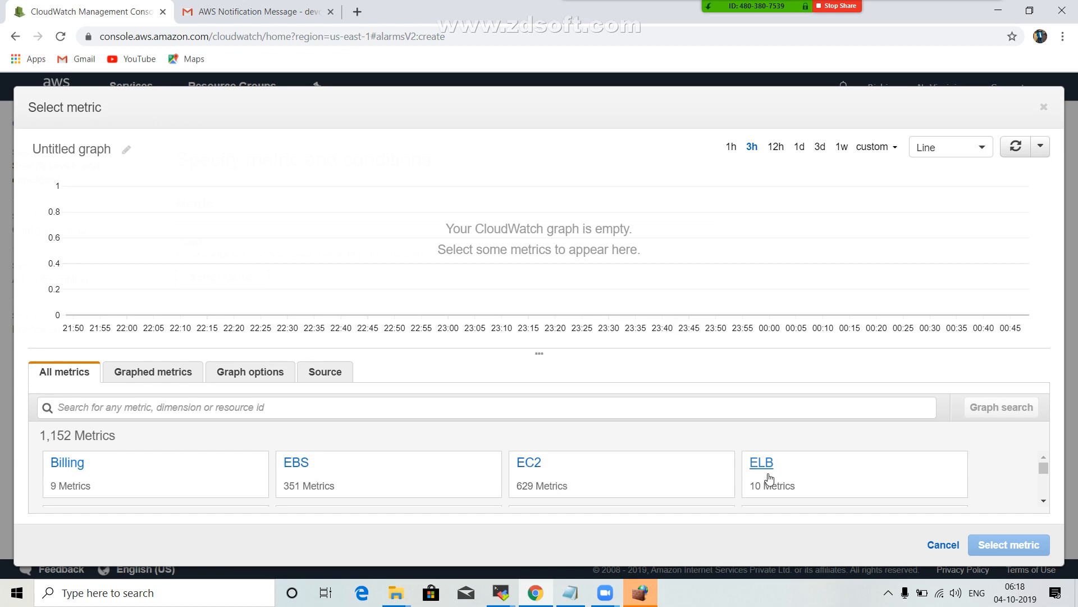
click(528, 463)
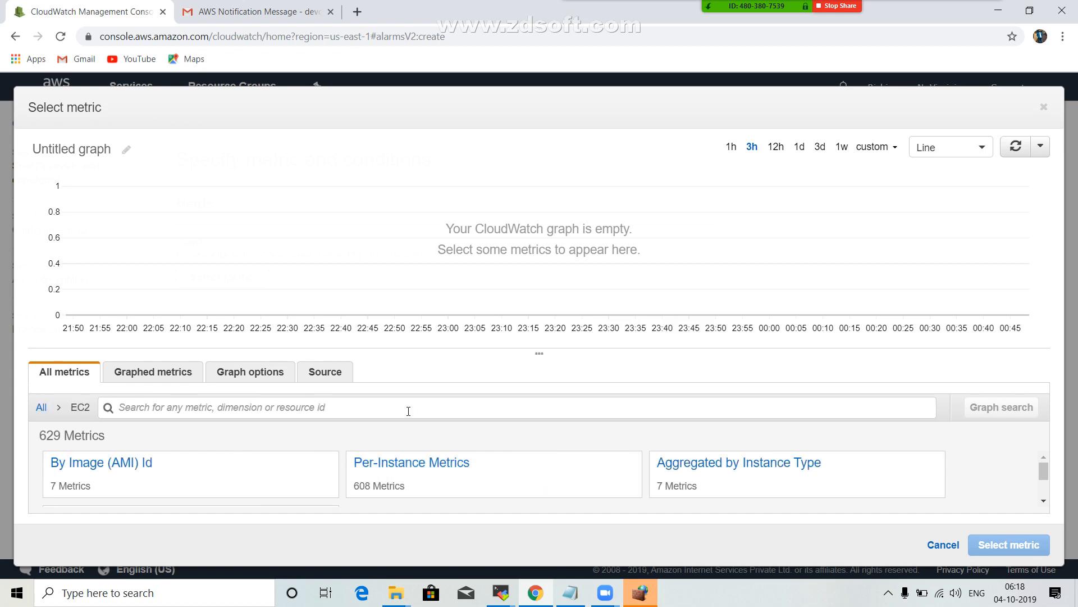
click(382, 464)
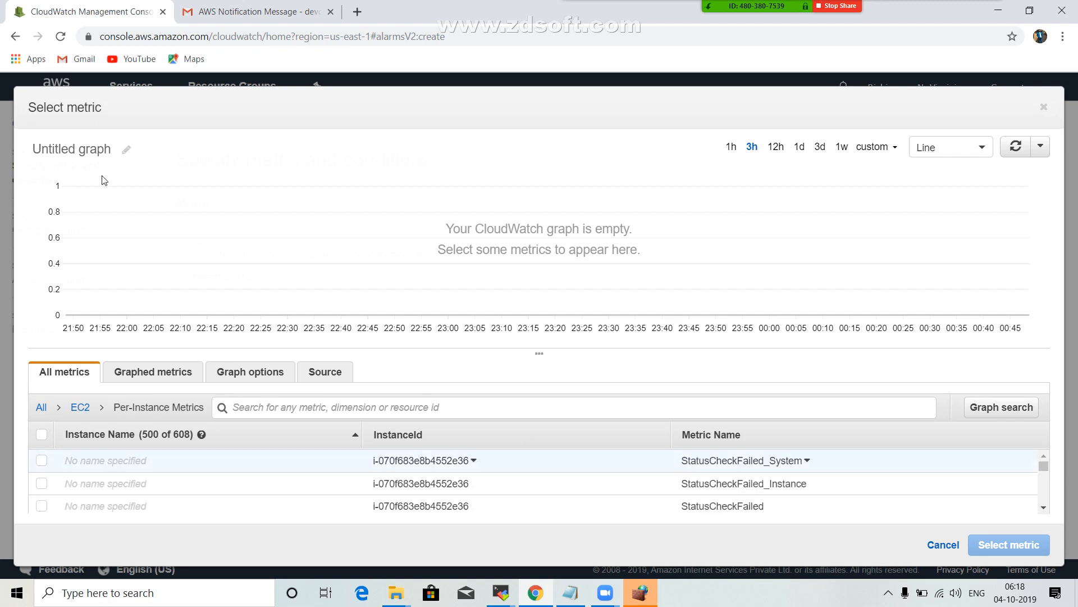
Open a second AWS console tab using the current alarm creation page's address.
click(466, 43)
key(ctrl+c)
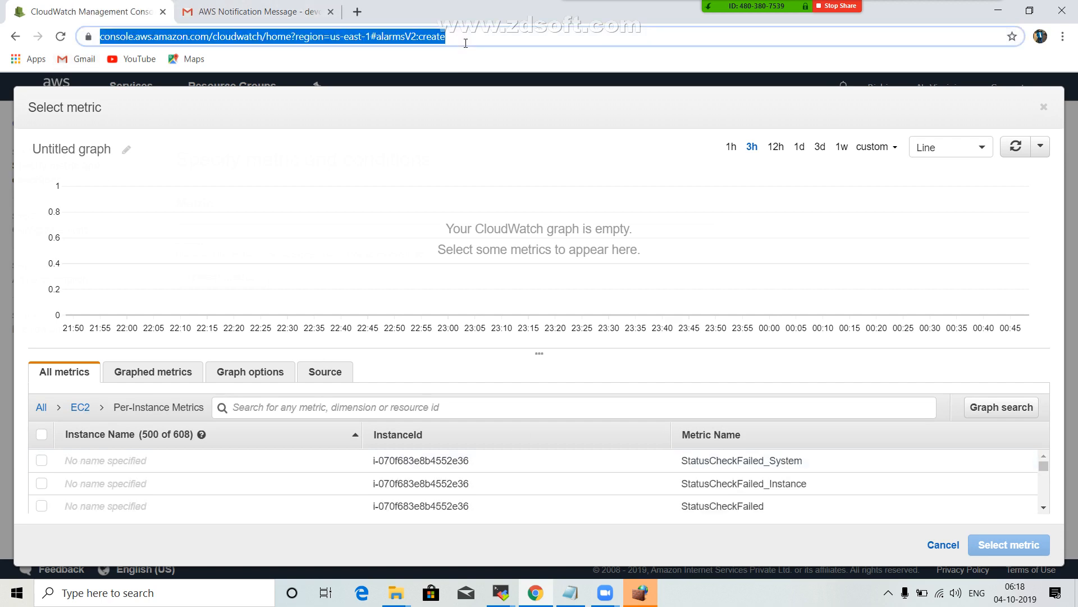
click(295, 7)
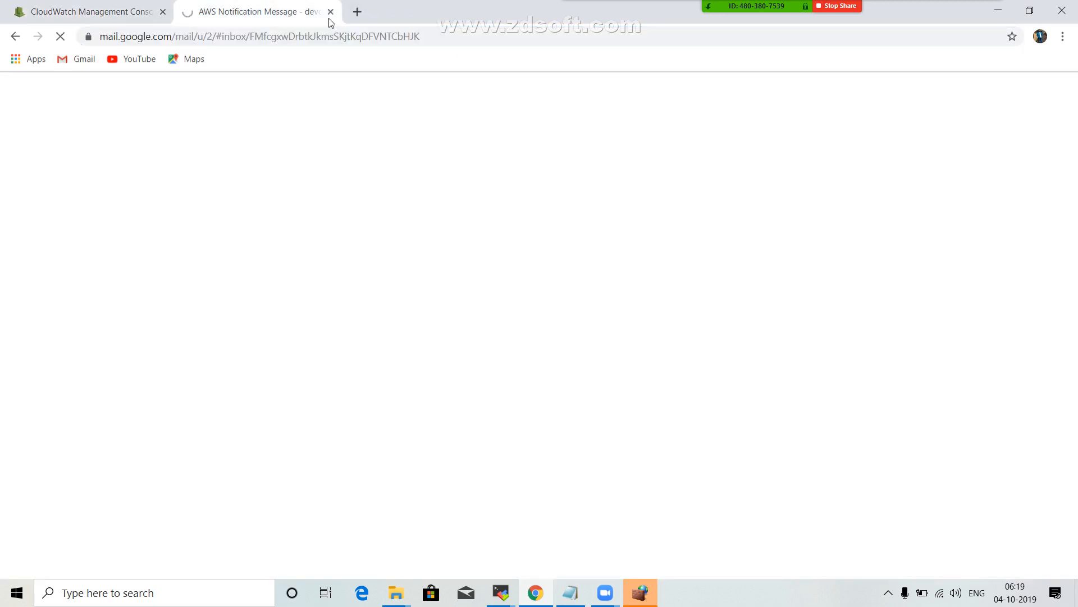
click(357, 11)
key(ctrl+v)
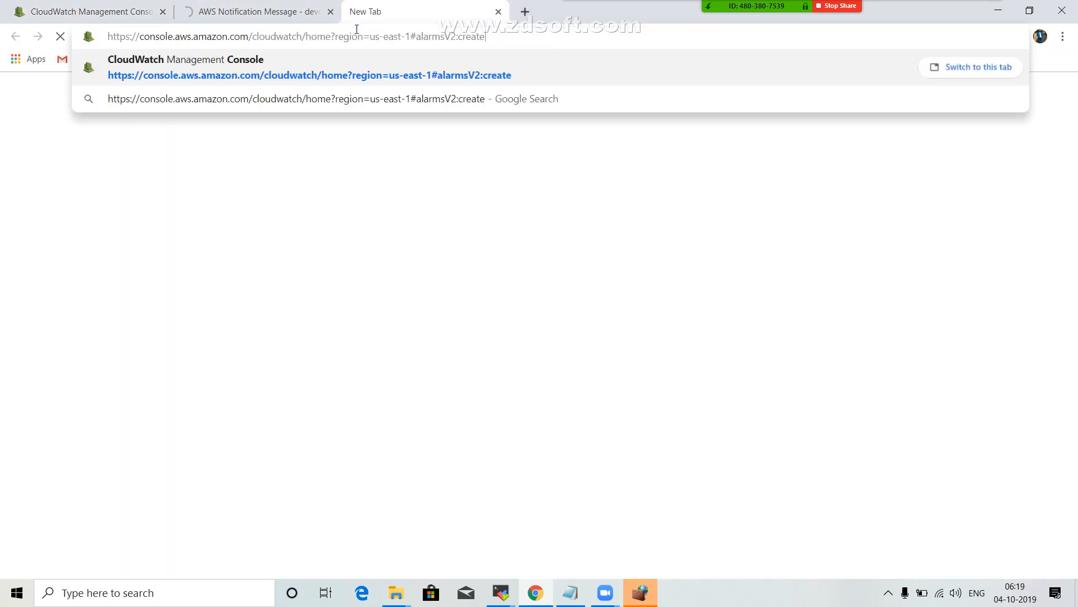
key(Return)
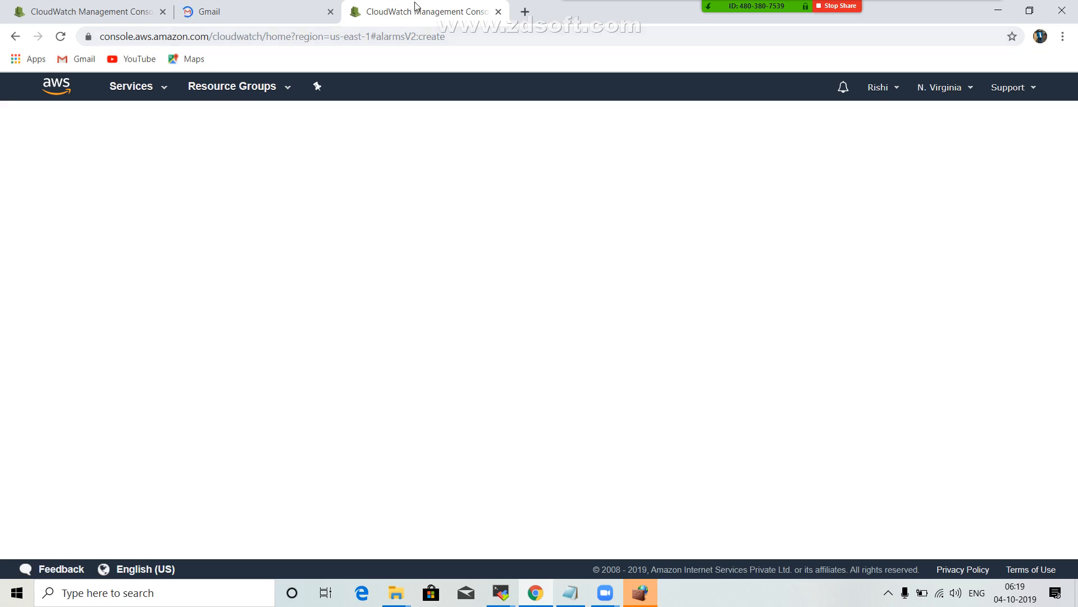
click(75, 6)
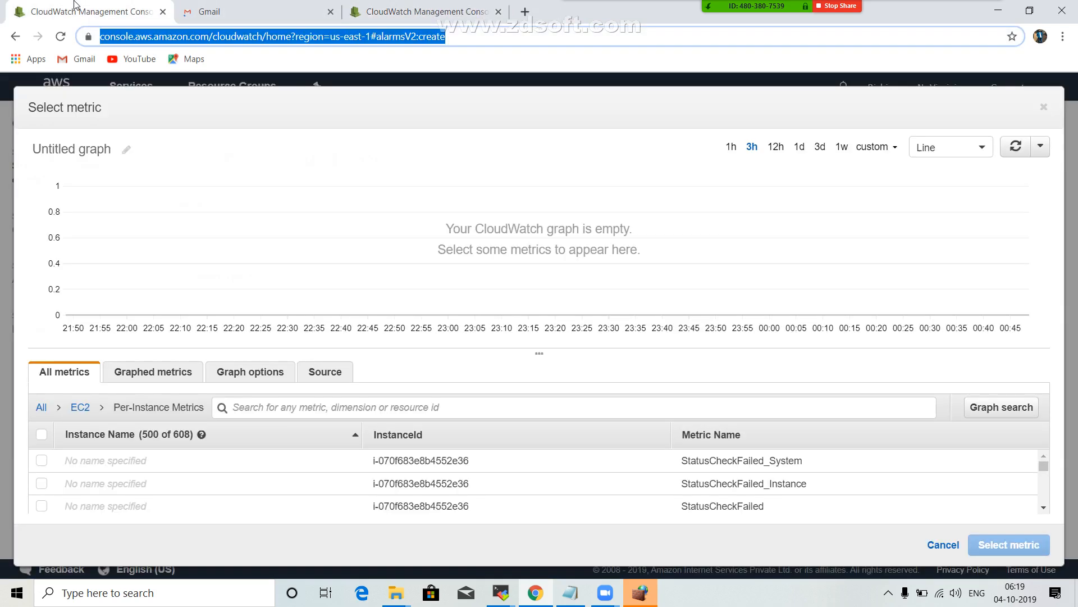
click(454, 8)
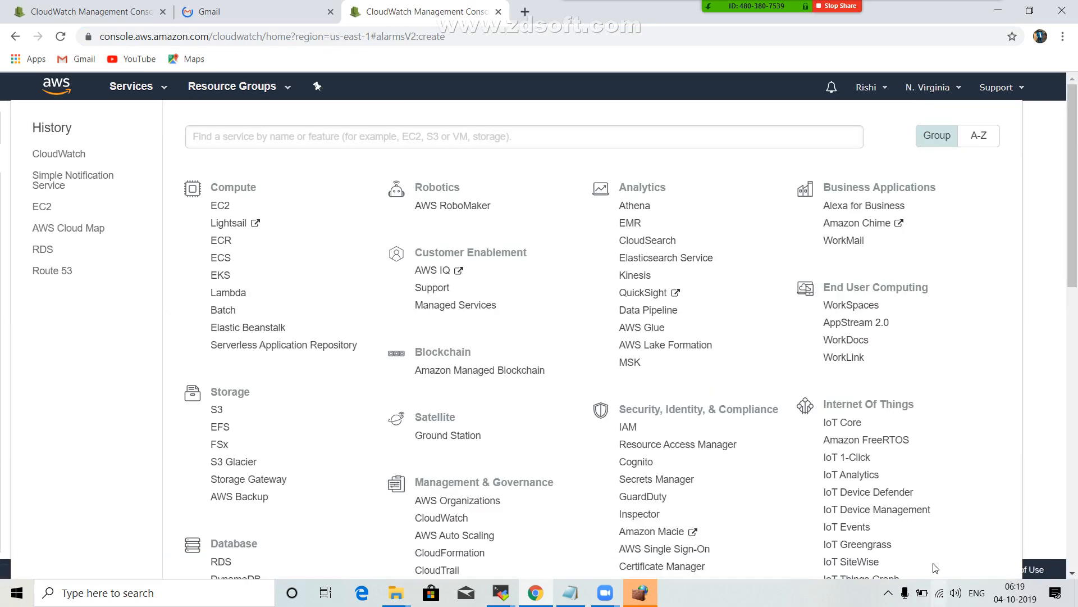
scroll(721, 382, down, 3)
scroll(461, 405, up, 1)
click(438, 374)
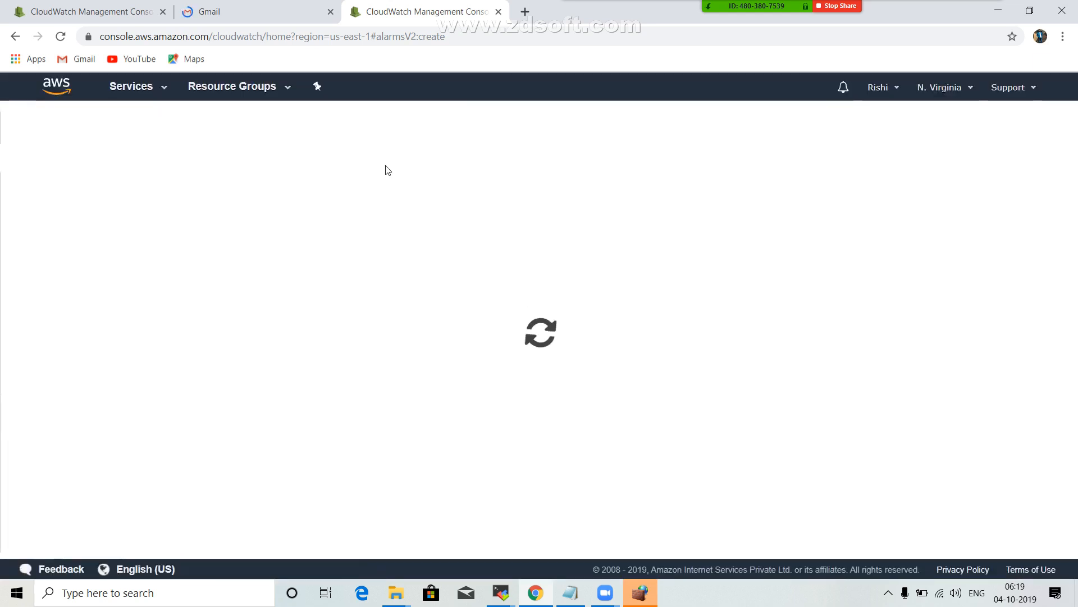
click(87, 7)
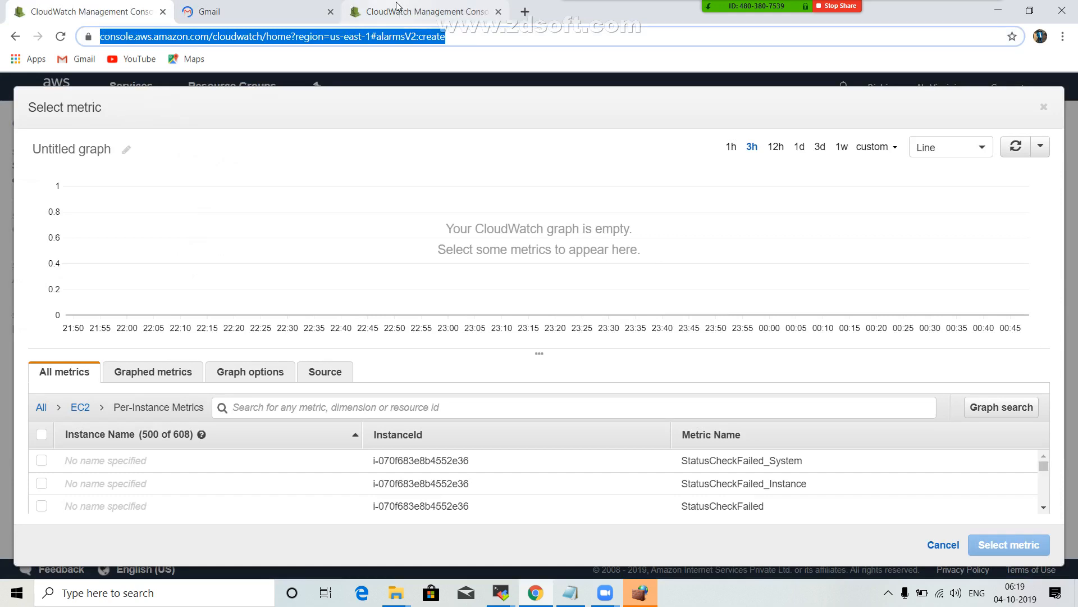
click(396, 6)
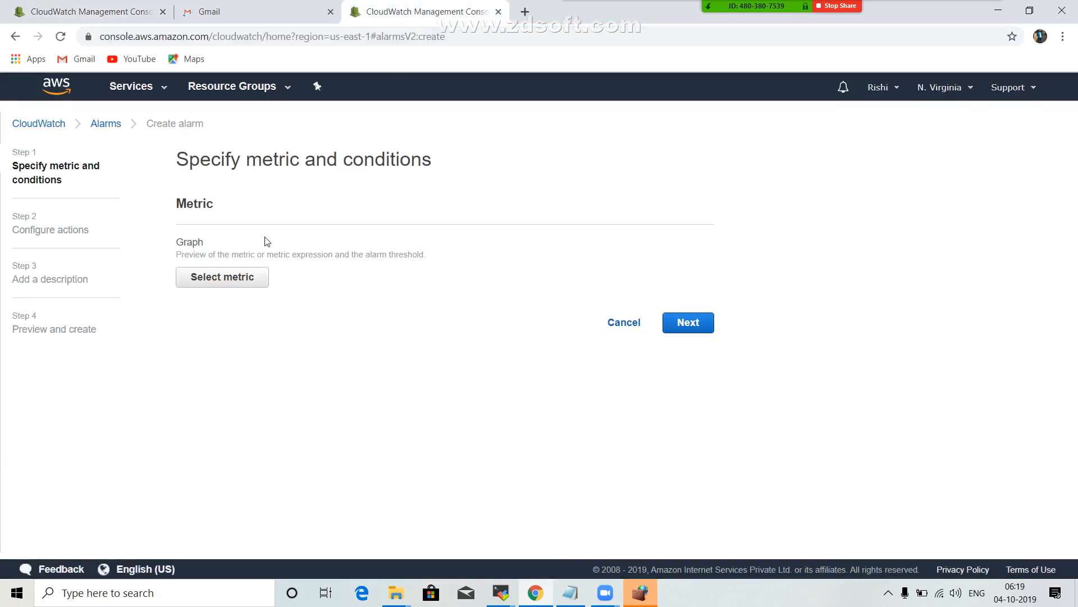
Open the EC2 running instances in the second console tab and copy the instance ID of server1.
click(161, 91)
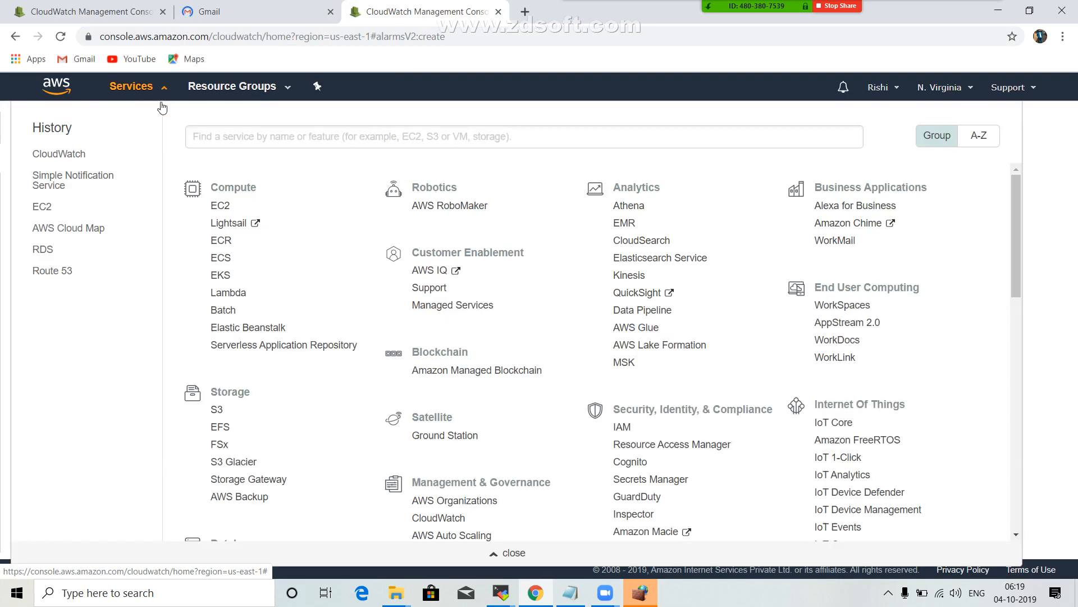
click(221, 206)
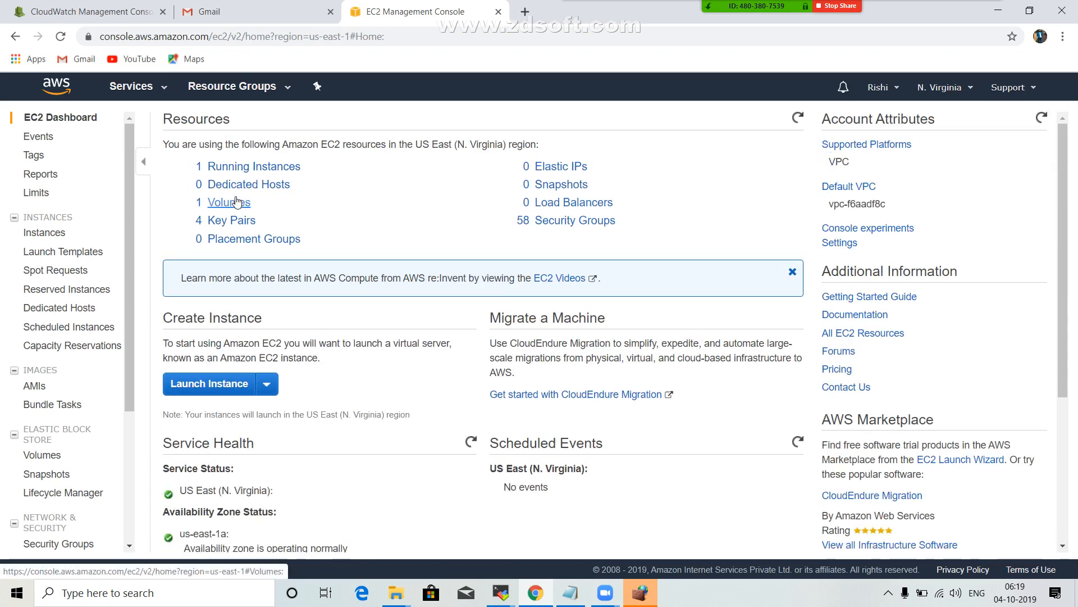
click(245, 175)
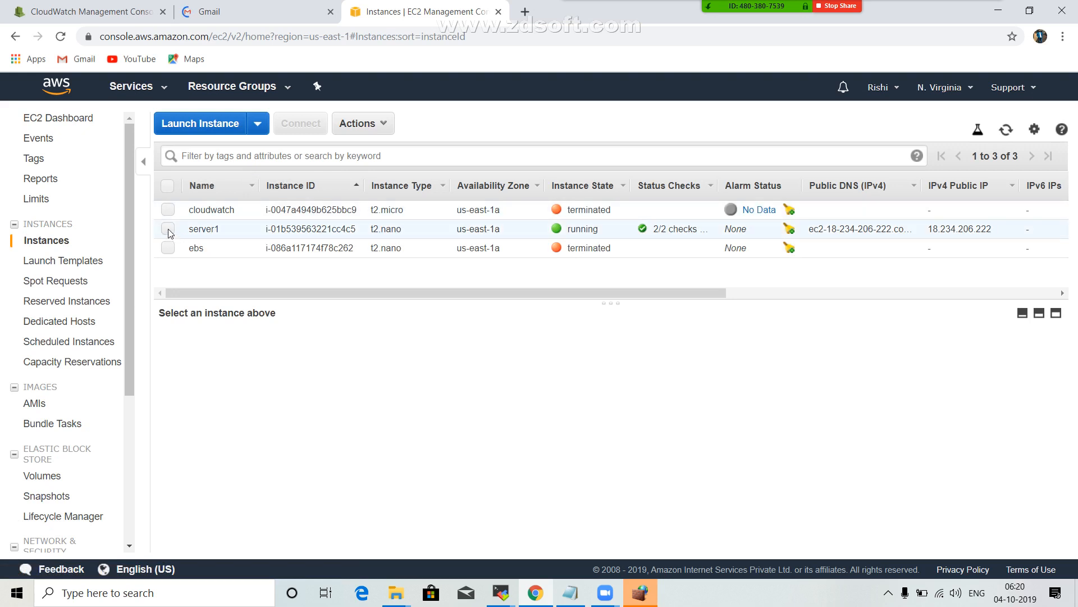
click(261, 233)
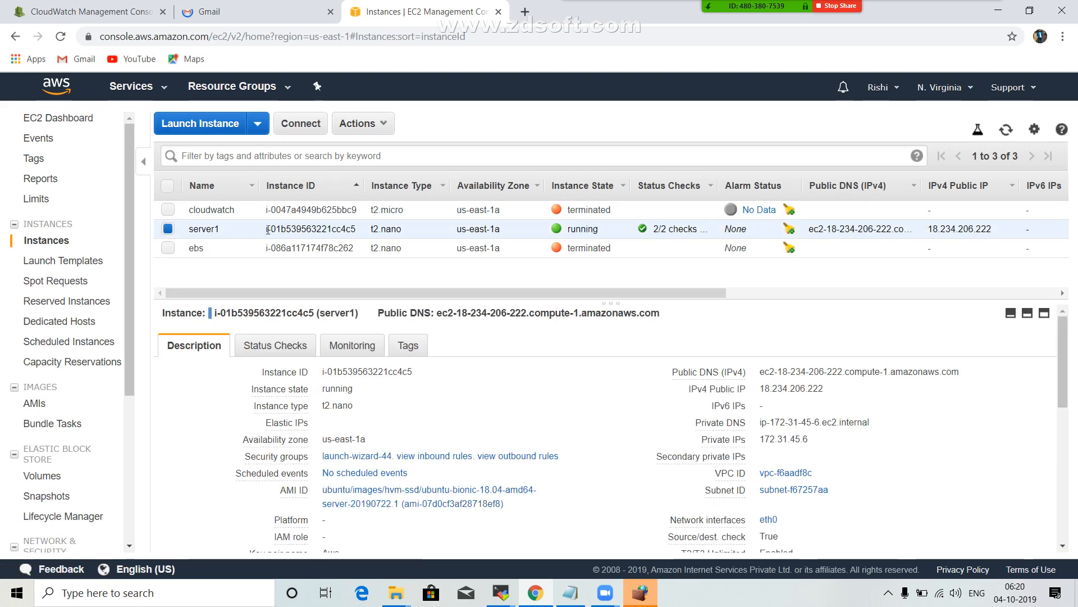
drag(267, 228, 357, 230)
key(ctrl+c)
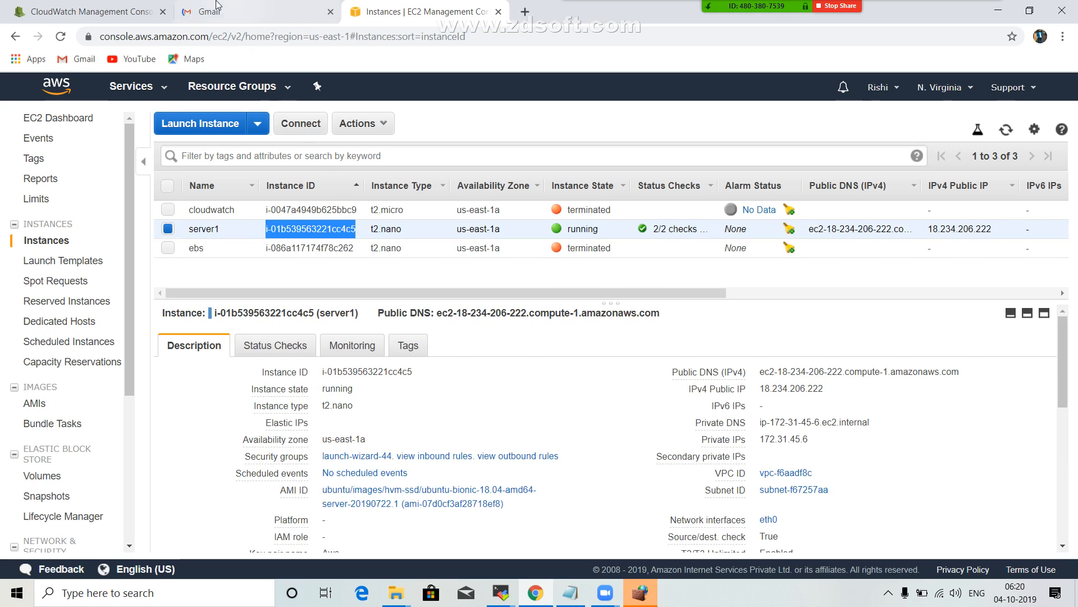
Return to the alarm's metric selection and filter the per-instance metrics by the copied server1 instance ID.
click(105, 5)
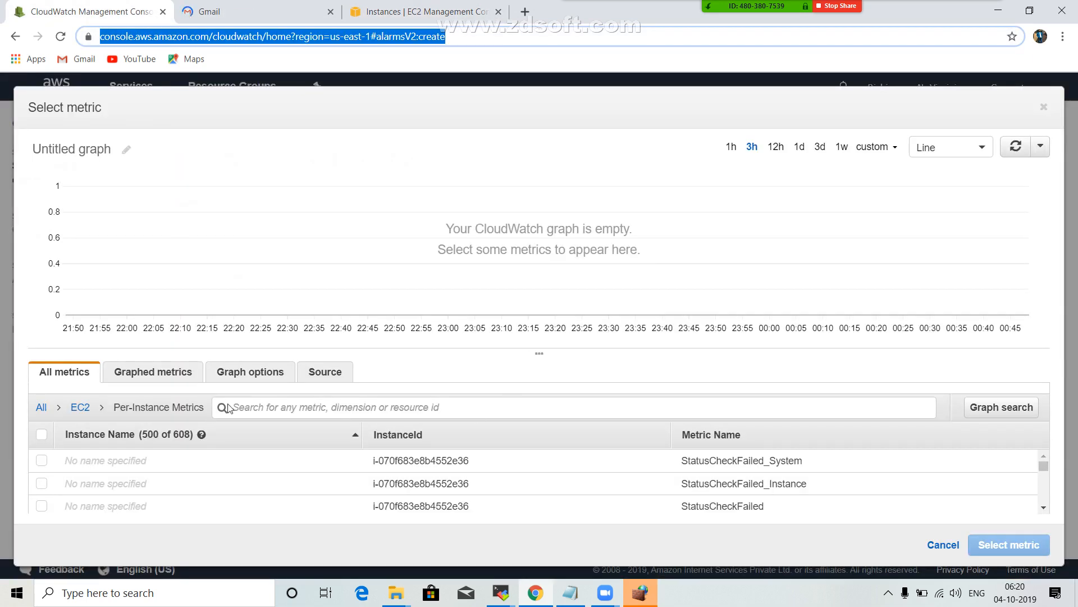
click(251, 398)
key(ctrl+v)
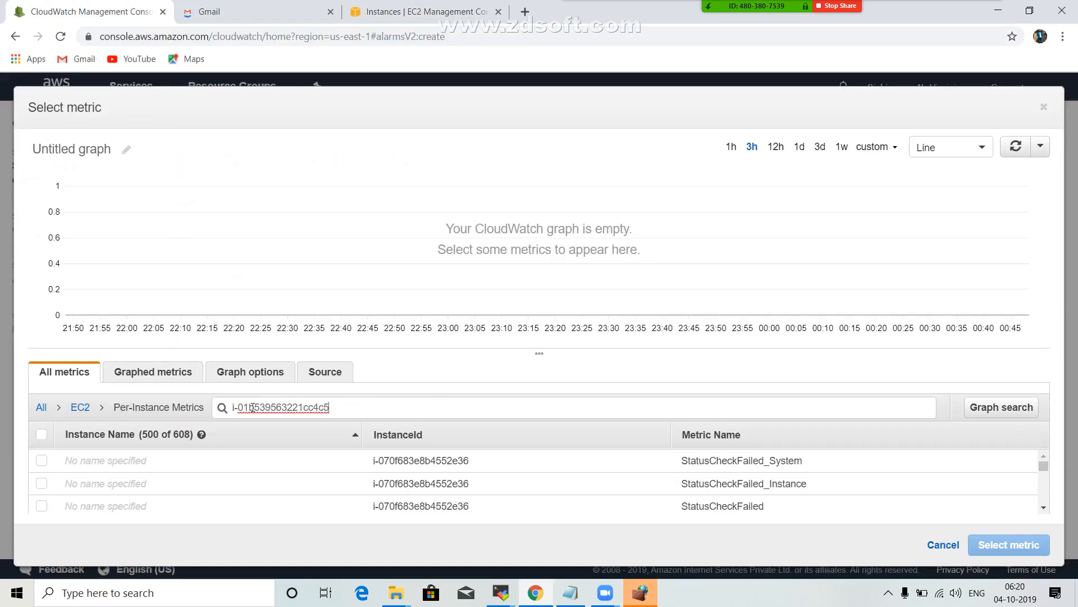
key(Return)
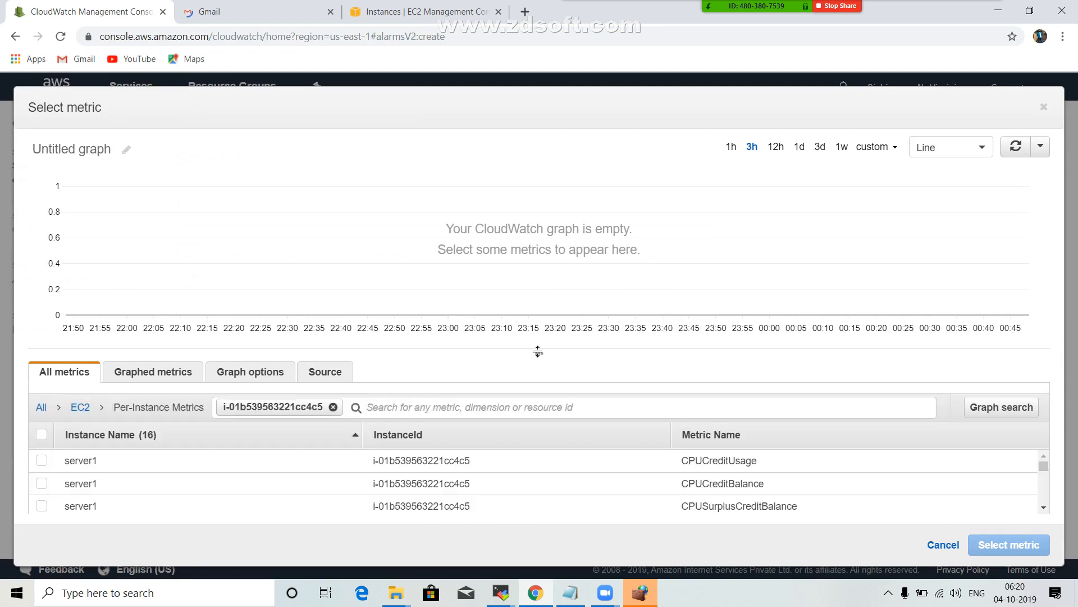
Enlarge the metrics list, look through server1's metrics and select CPUUtilization as the alarm metric.
drag(538, 319, 537, 214)
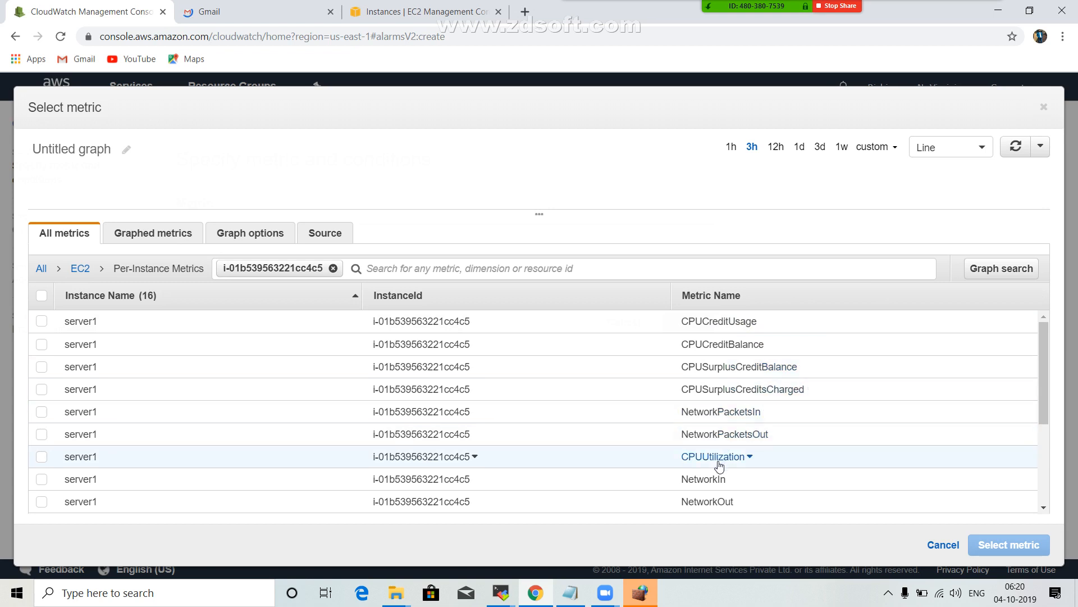
scroll(715, 465, down, 1)
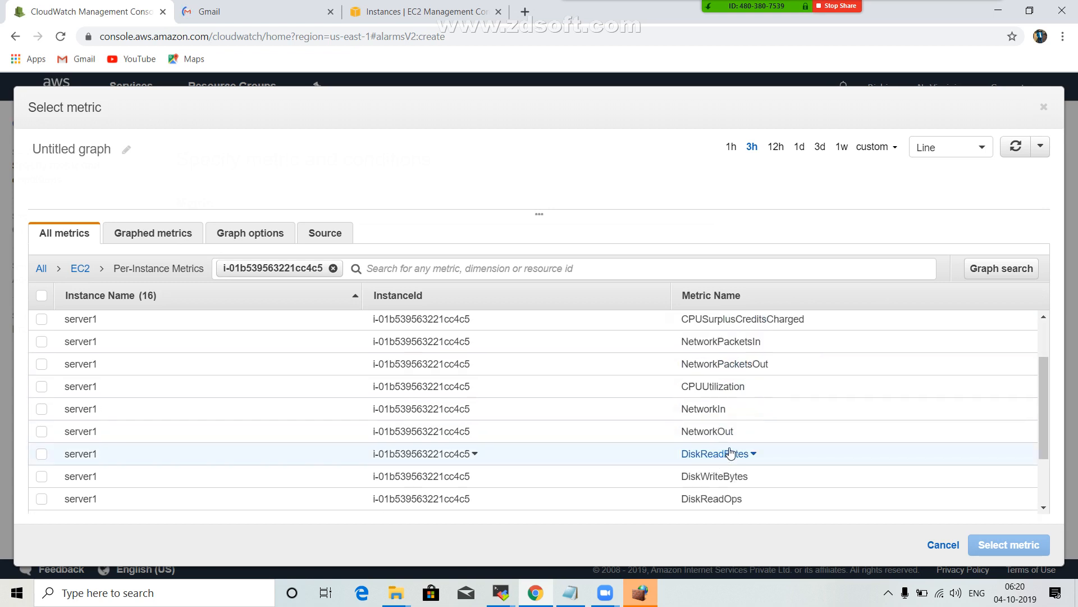
scroll(741, 452, down, 2)
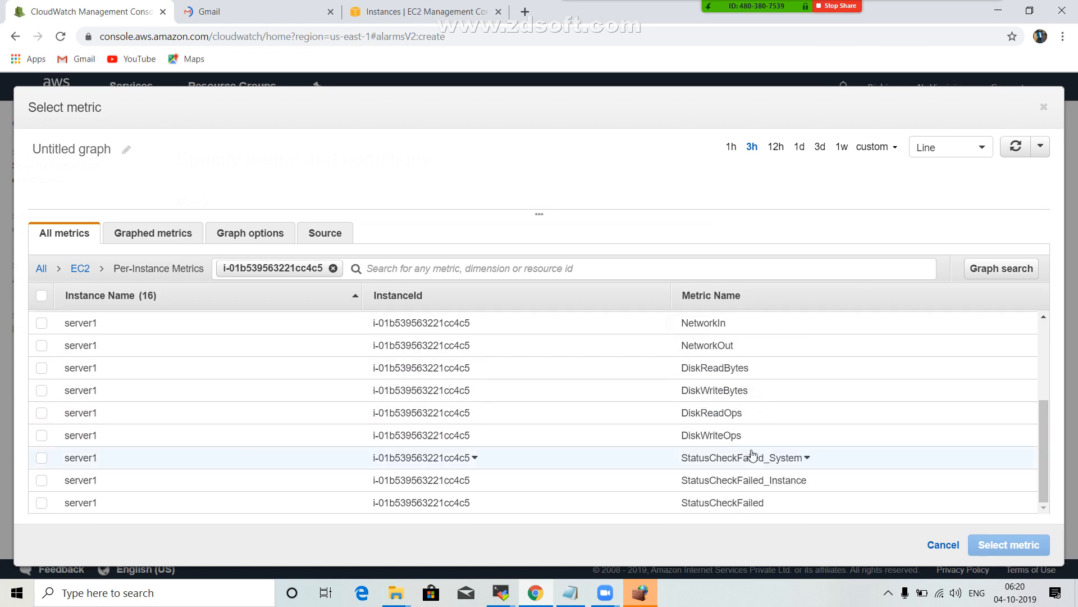
scroll(741, 424, up, 2)
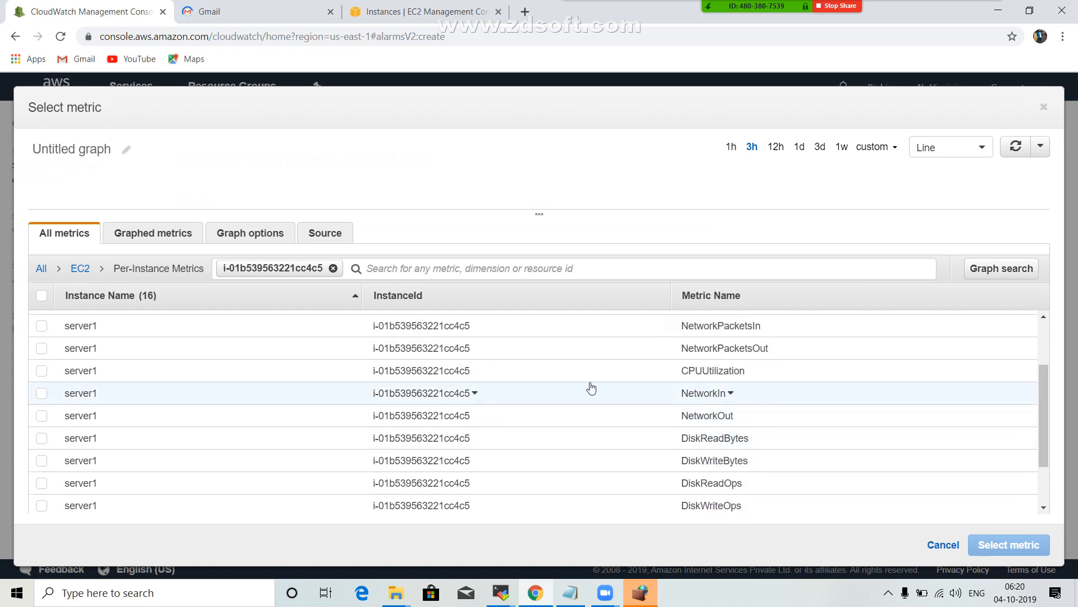
click(41, 373)
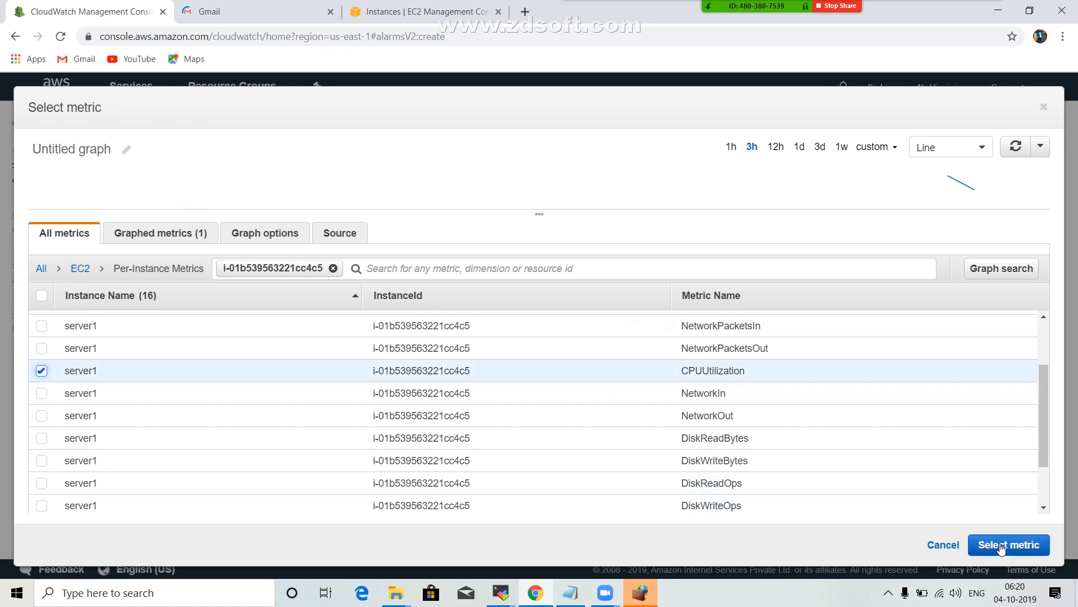
click(1003, 545)
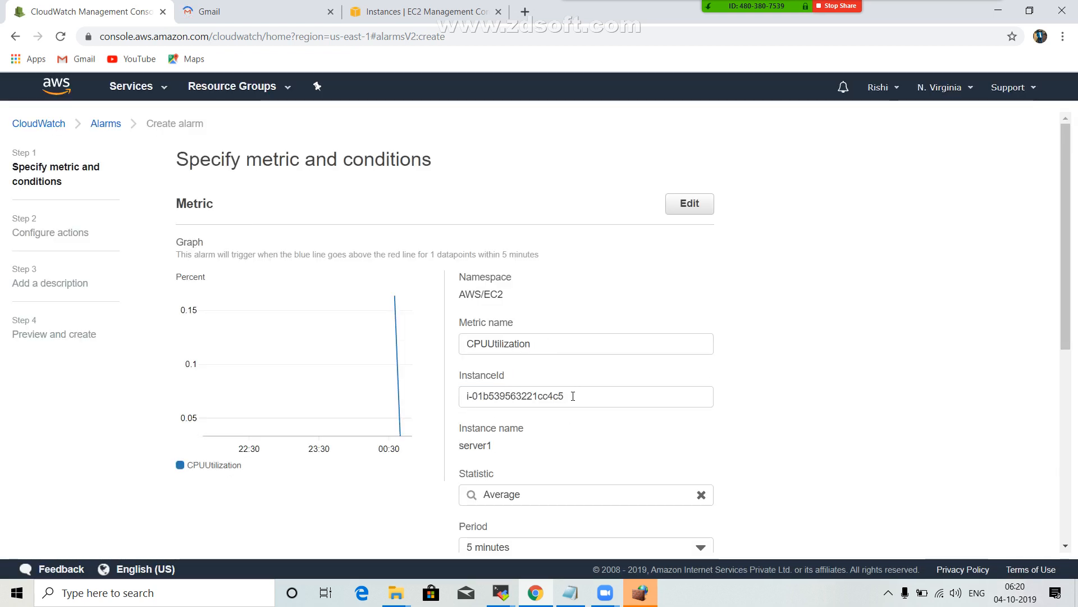
Check the instance ID of the chosen metric, set its period to 15 minutes and review the other period options.
drag(572, 396, 464, 396)
click(811, 413)
scroll(813, 414, down, 1)
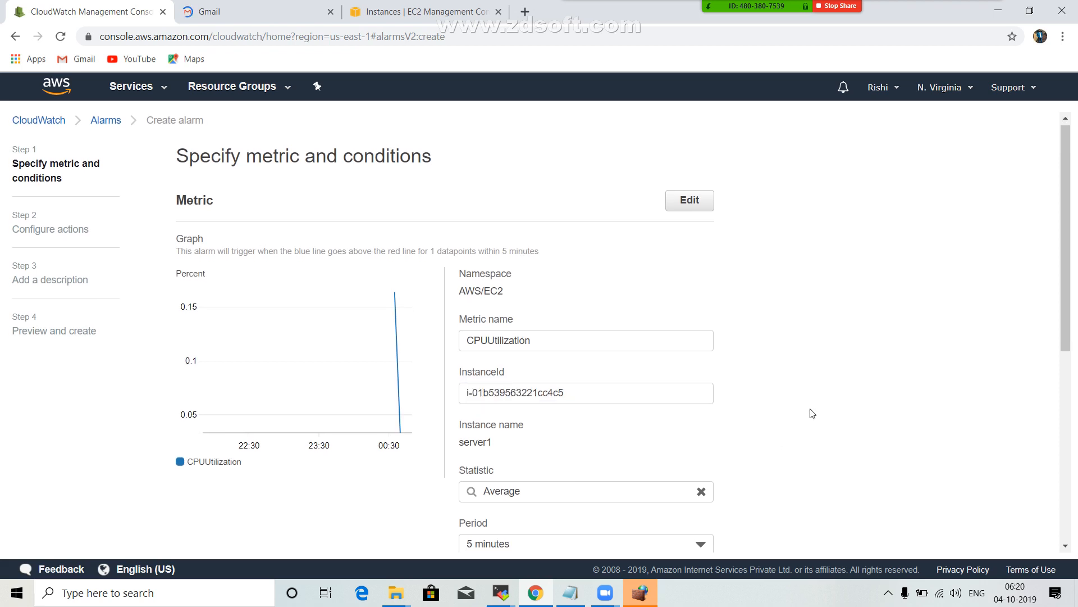
scroll(813, 414, down, 1)
click(548, 486)
click(548, 484)
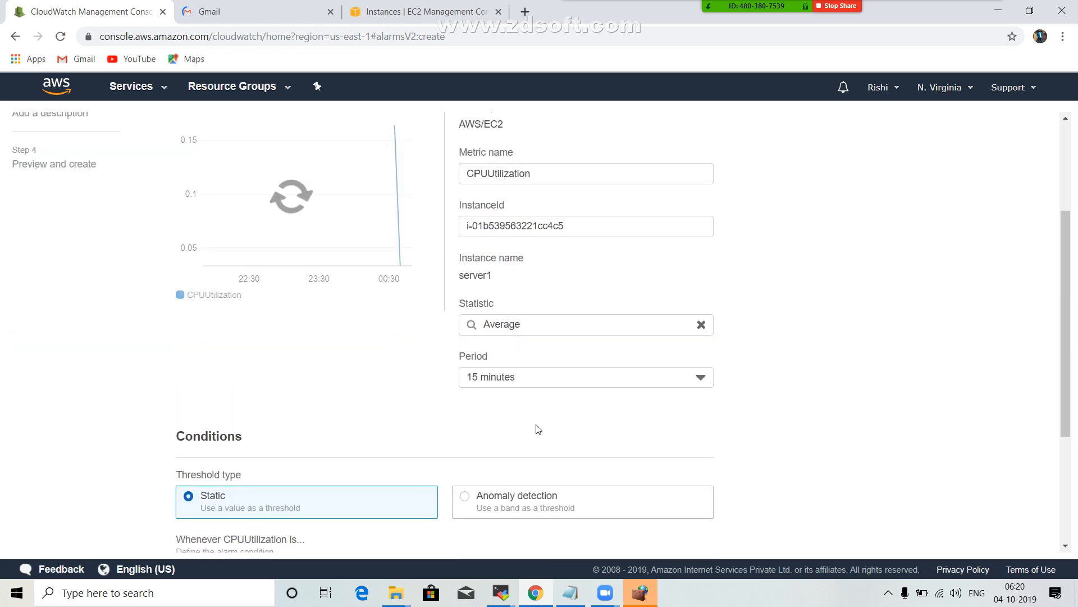
click(543, 381)
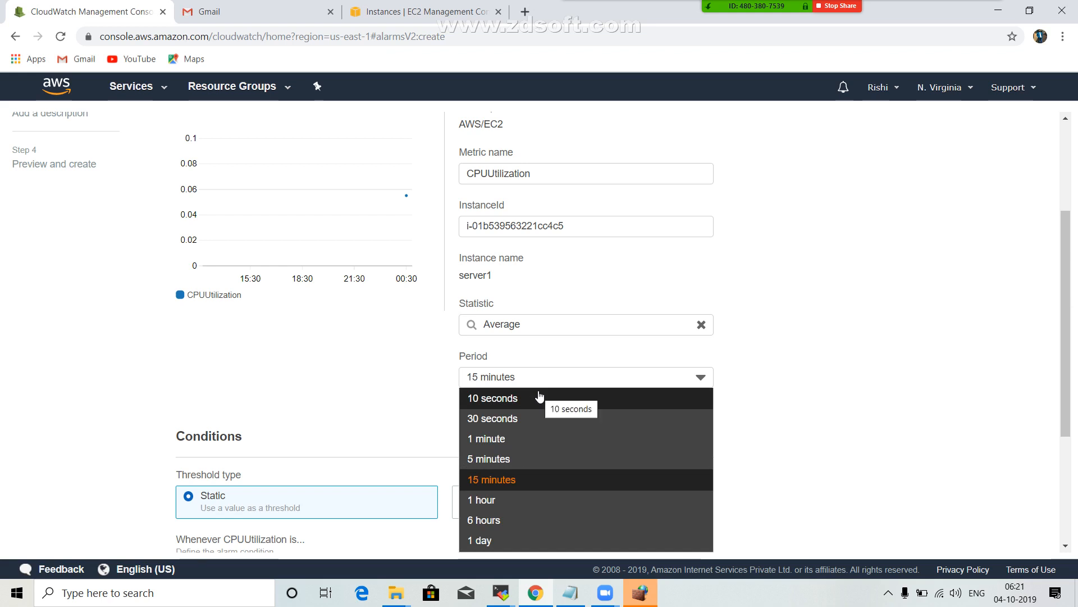
click(922, 374)
Set the static alarm condition to CPUUtilization Greater/Equal with a threshold of 85 and continue to the alarm actions.
scroll(926, 373, down, 3)
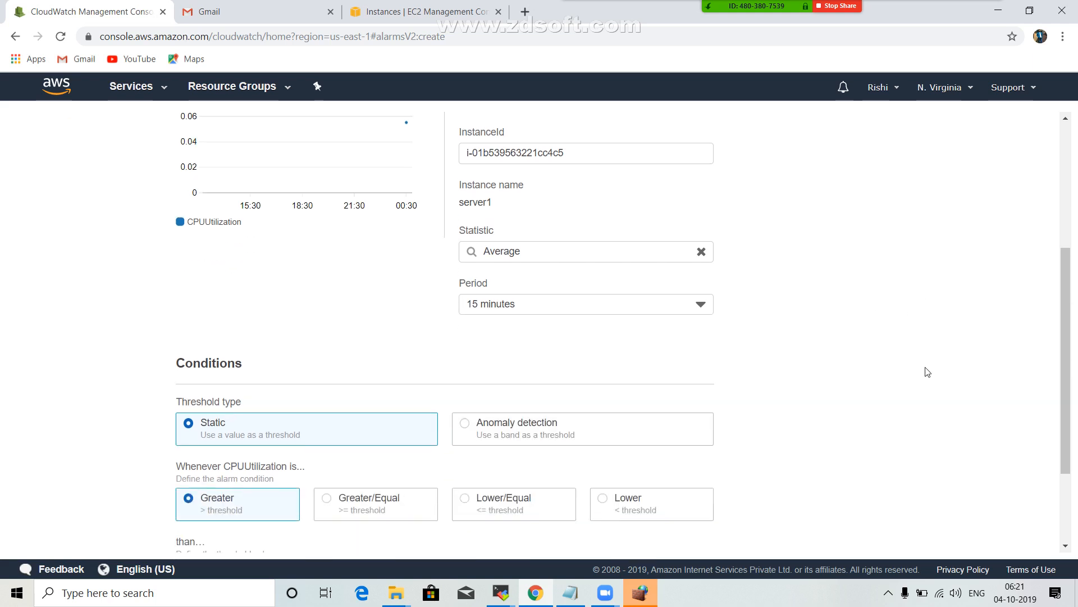
scroll(928, 374, down, 1)
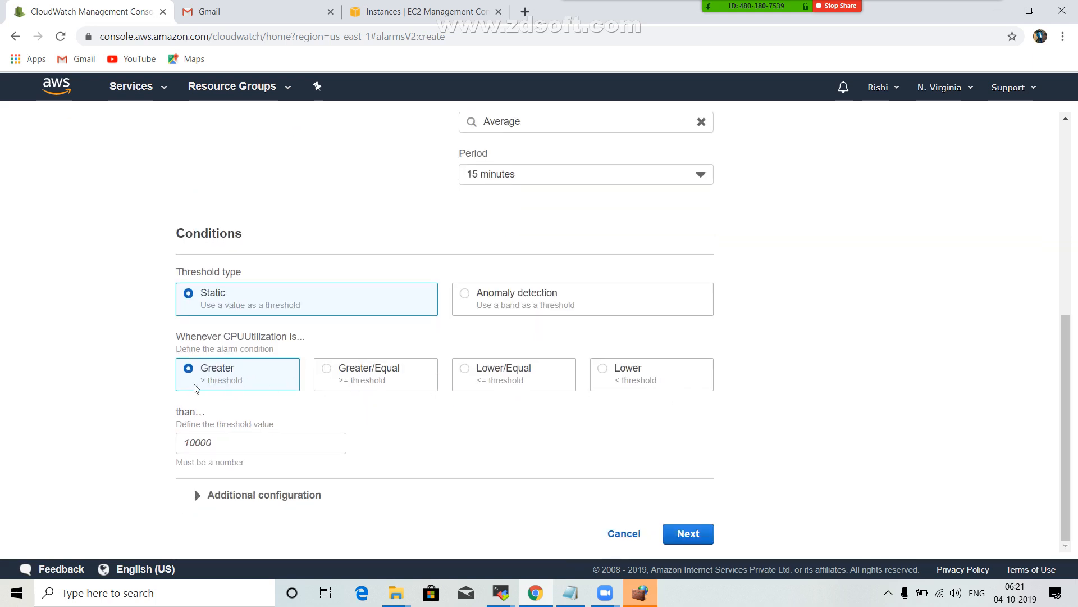
click(327, 369)
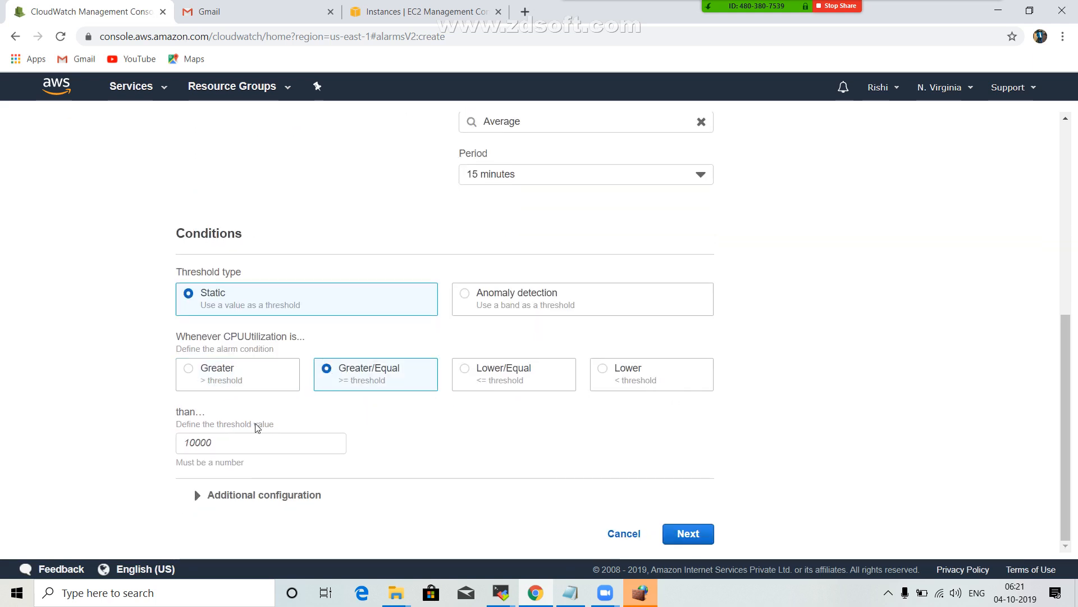
click(178, 442)
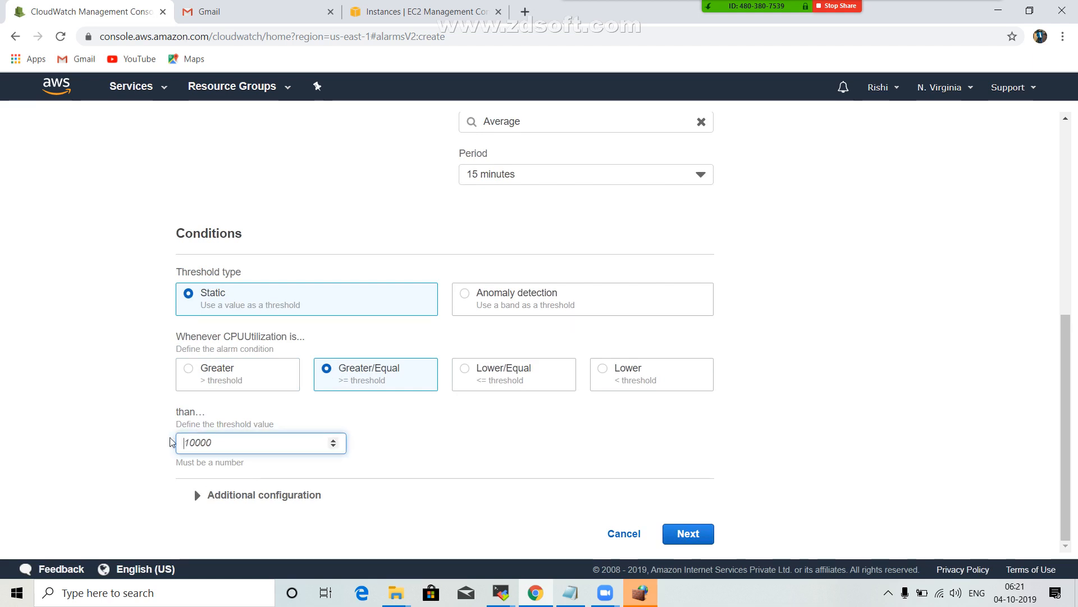
text(85)
click(103, 445)
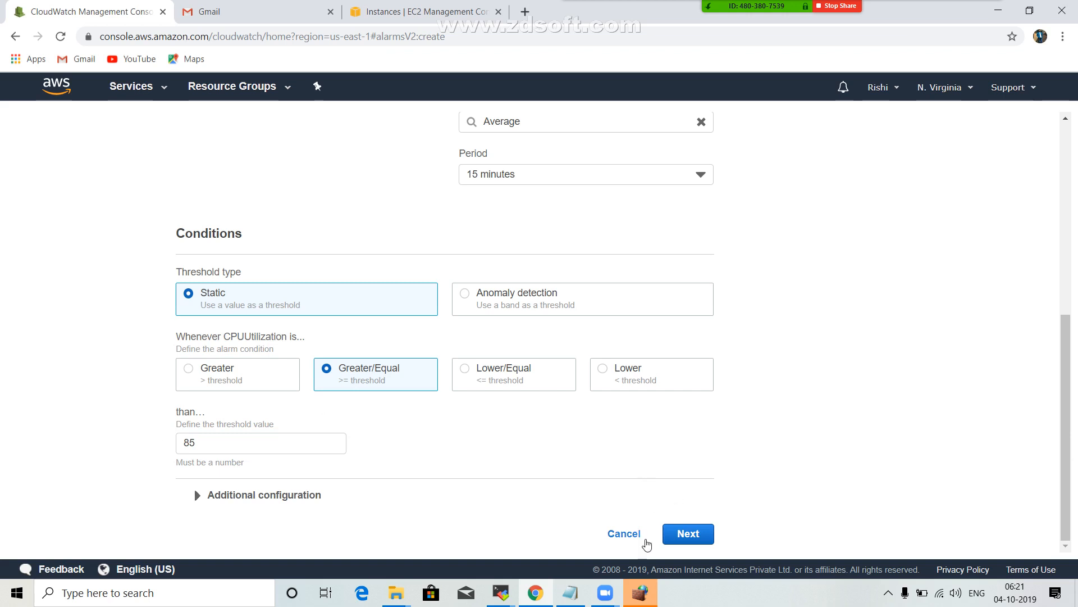
click(688, 533)
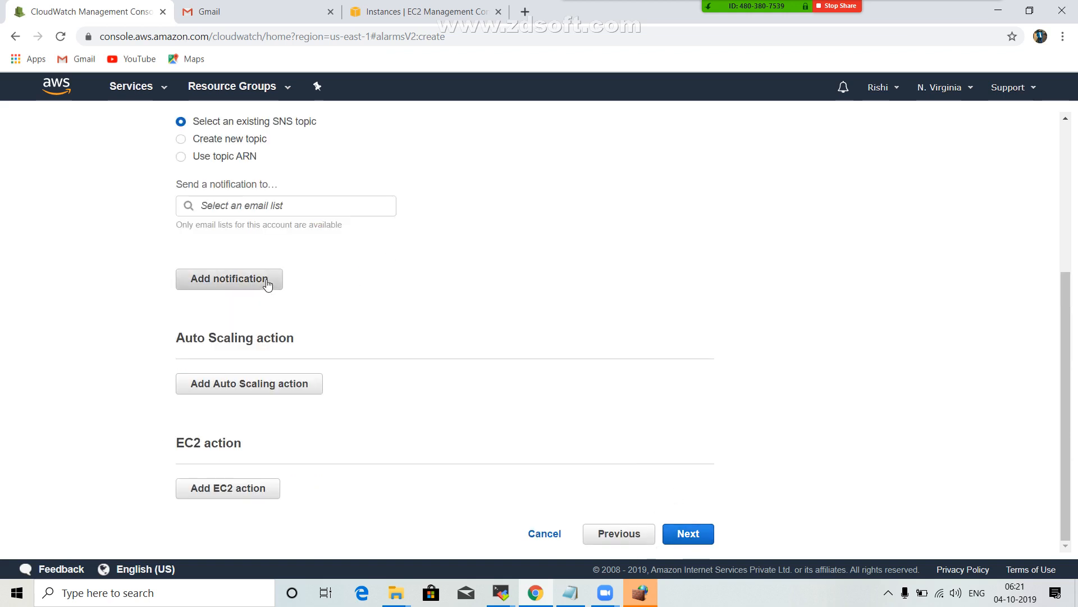
Send the alarm notification to the existing SNS topic Ec2Instance-monitoring and add a second in-Alarm notification to the same topic.
click(285, 207)
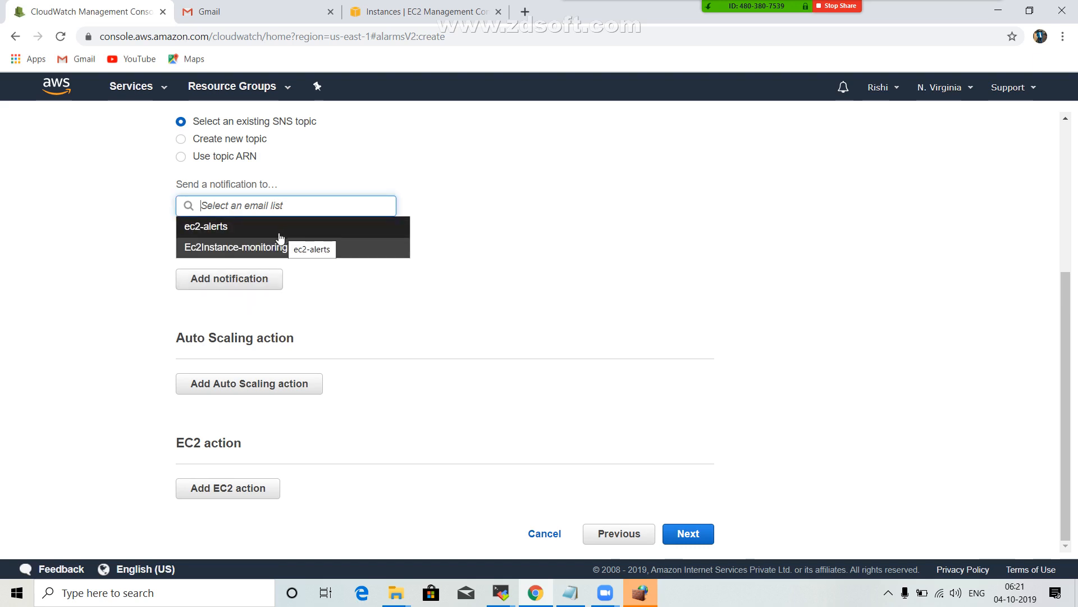
click(250, 247)
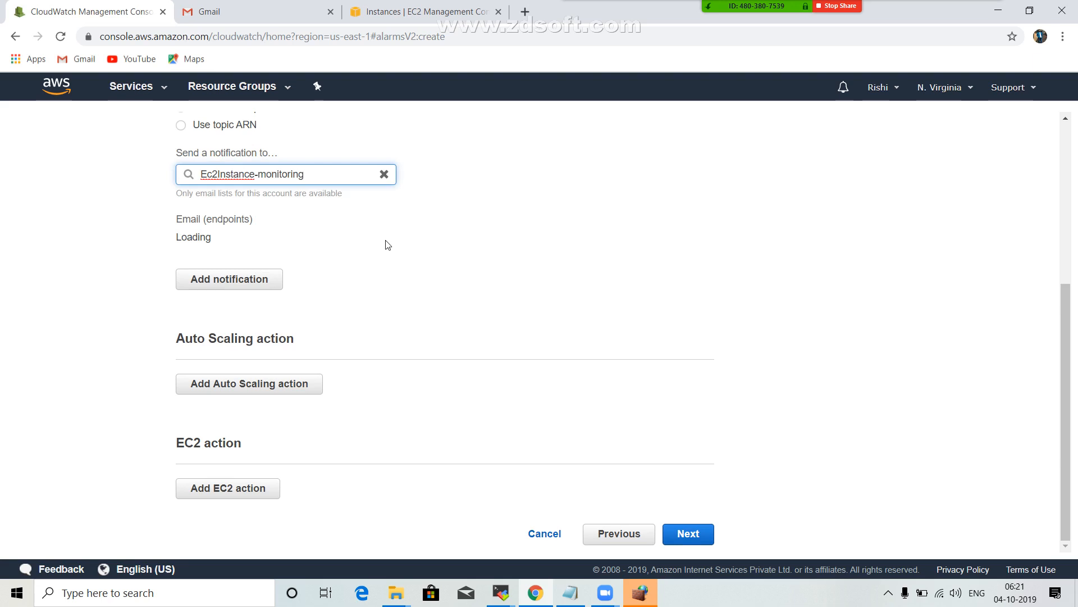
click(241, 279)
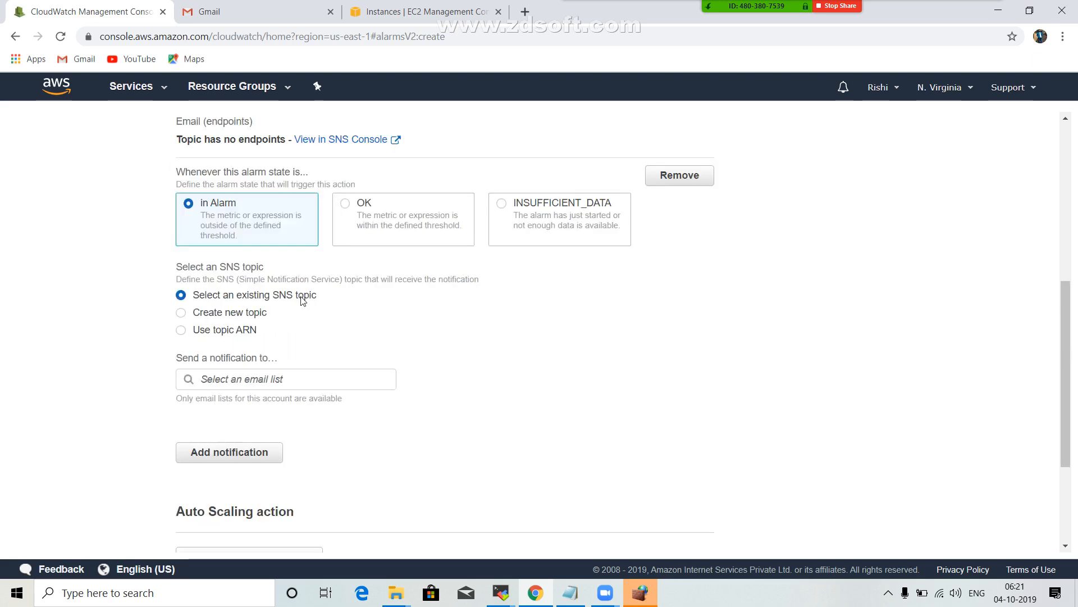
click(253, 373)
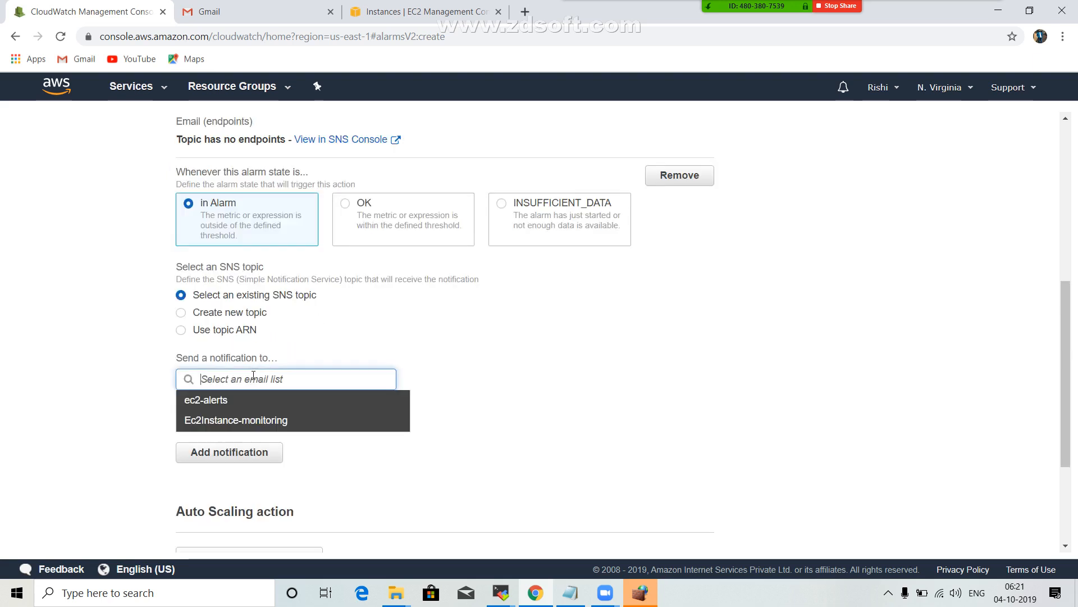
click(249, 421)
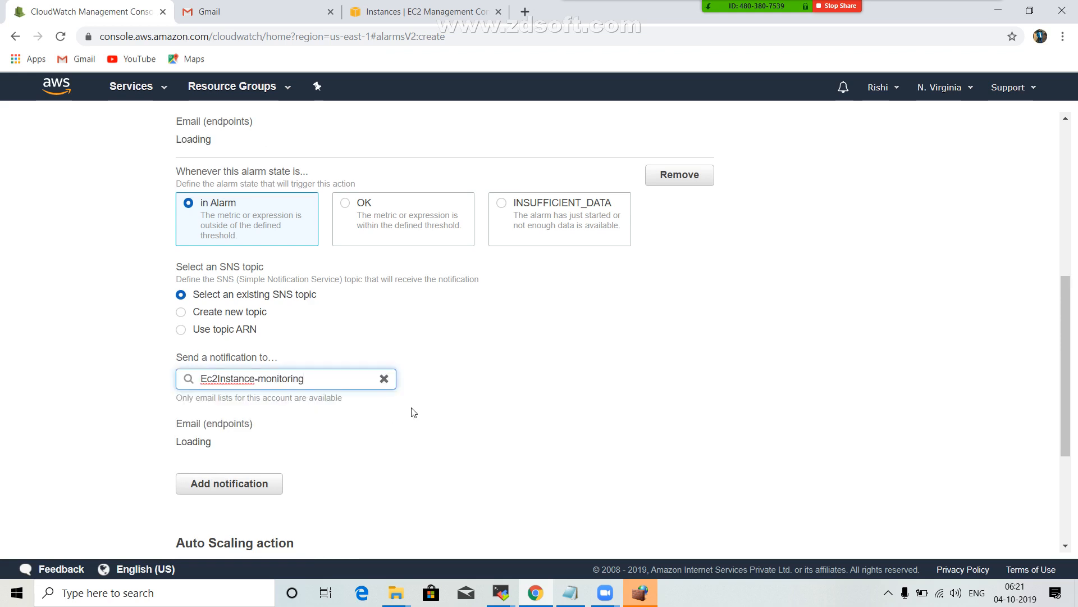
Open the Ec2Instance-monitoring topic in the SNS console and start creating a subscription for it.
scroll(409, 412, down, 2)
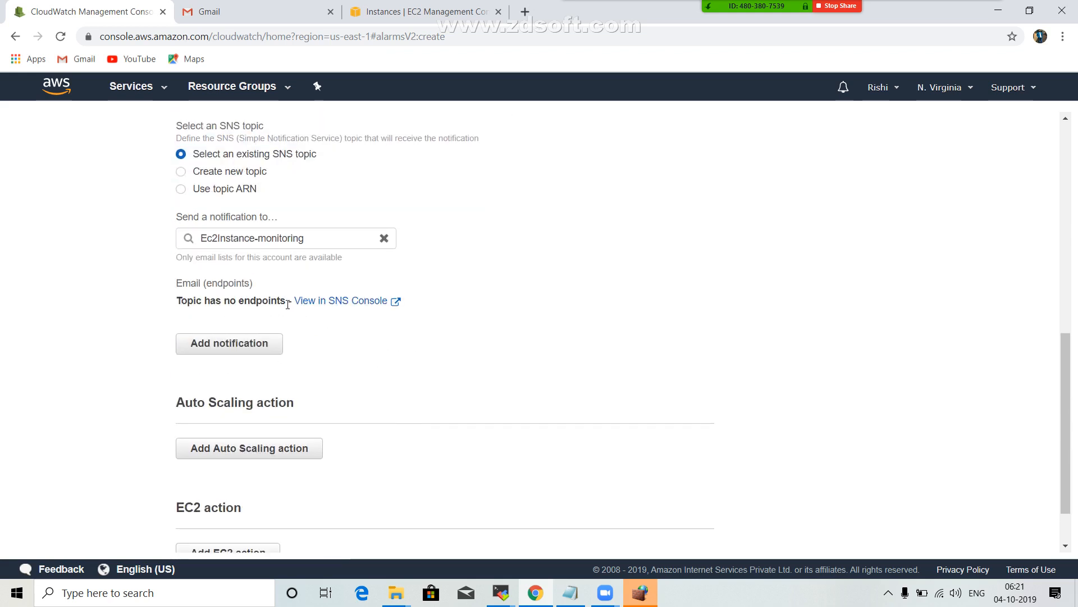
click(353, 306)
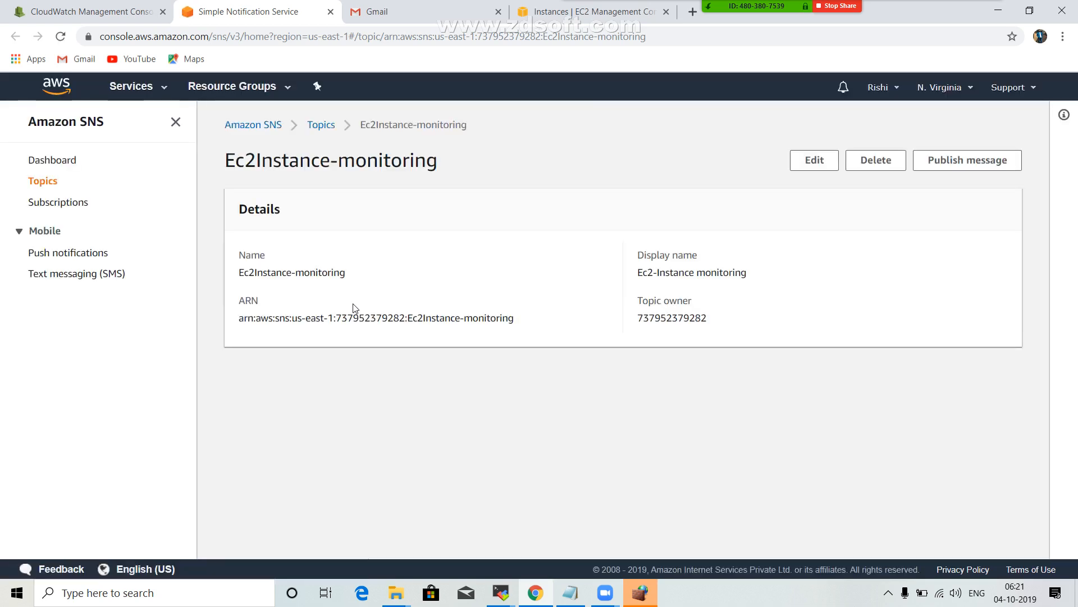
scroll(423, 310, down, 1)
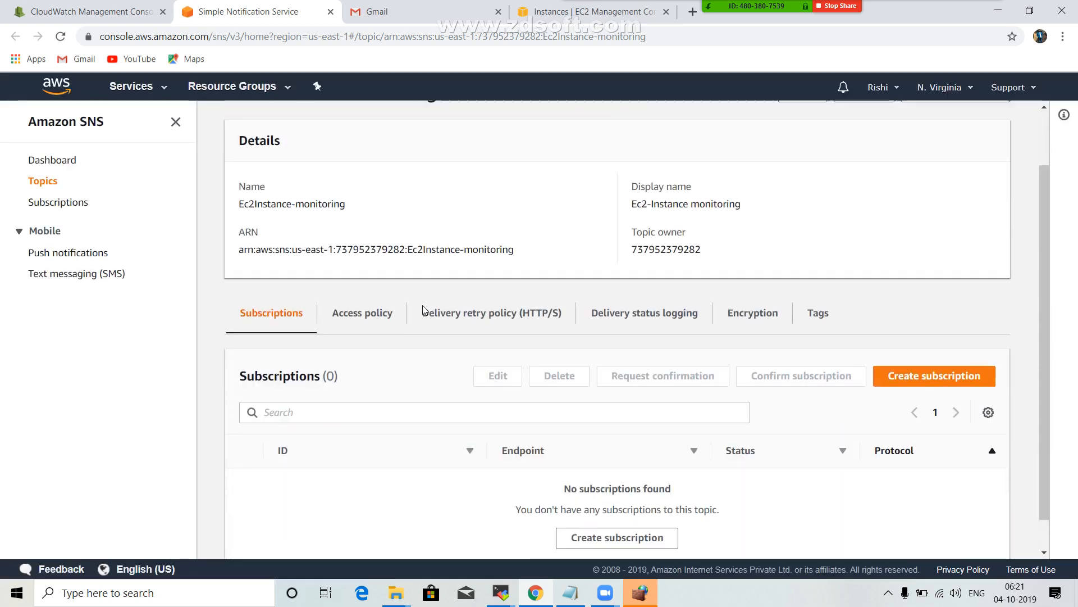
scroll(424, 310, down, 1)
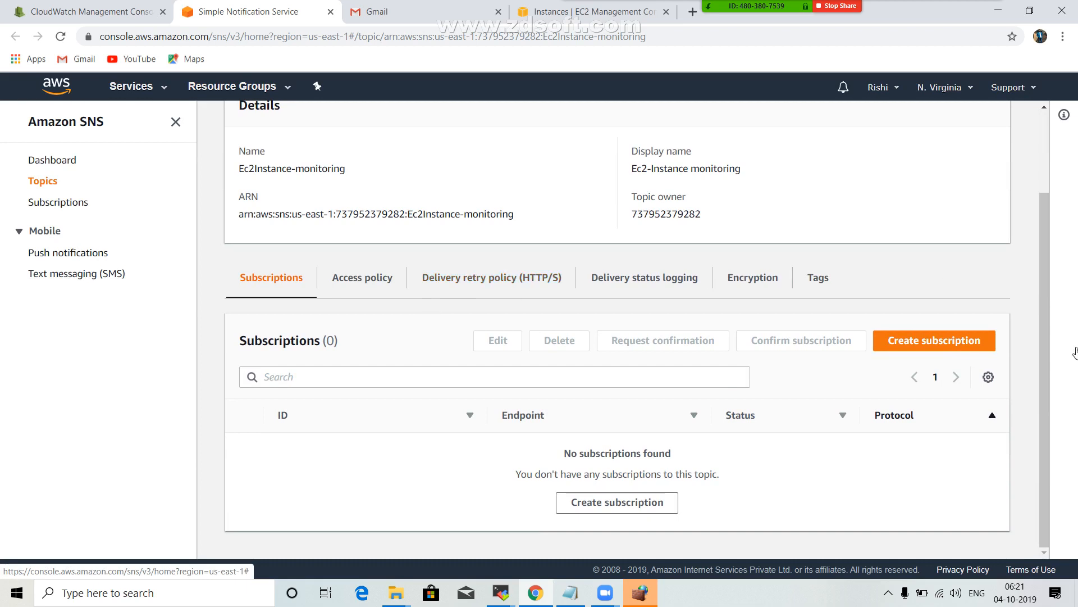
click(916, 348)
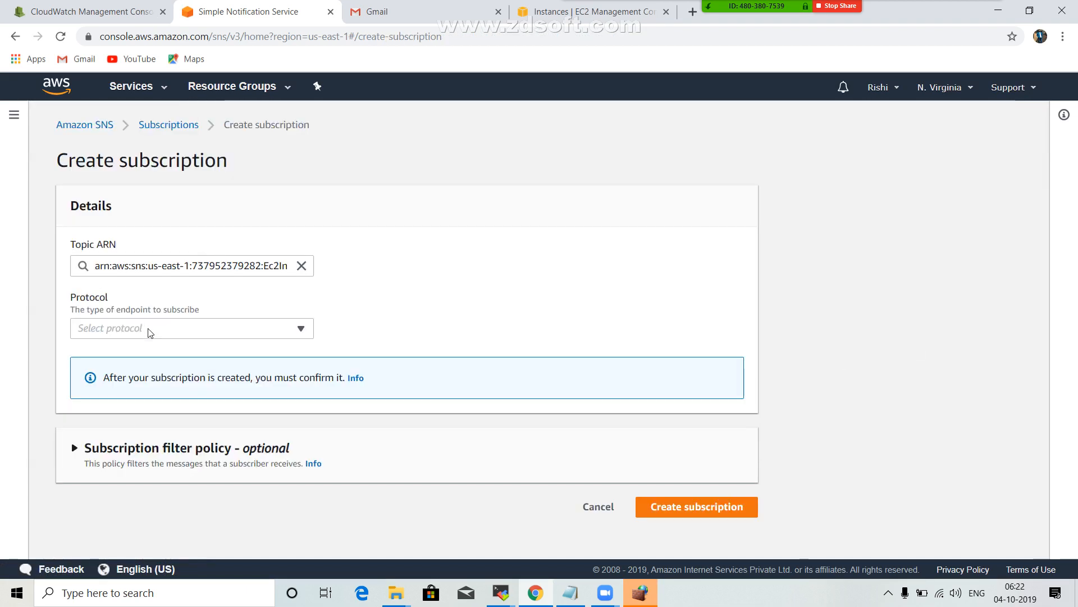
Create the topic subscription with the Email protocol and the recipient's email address as the endpoint.
click(149, 332)
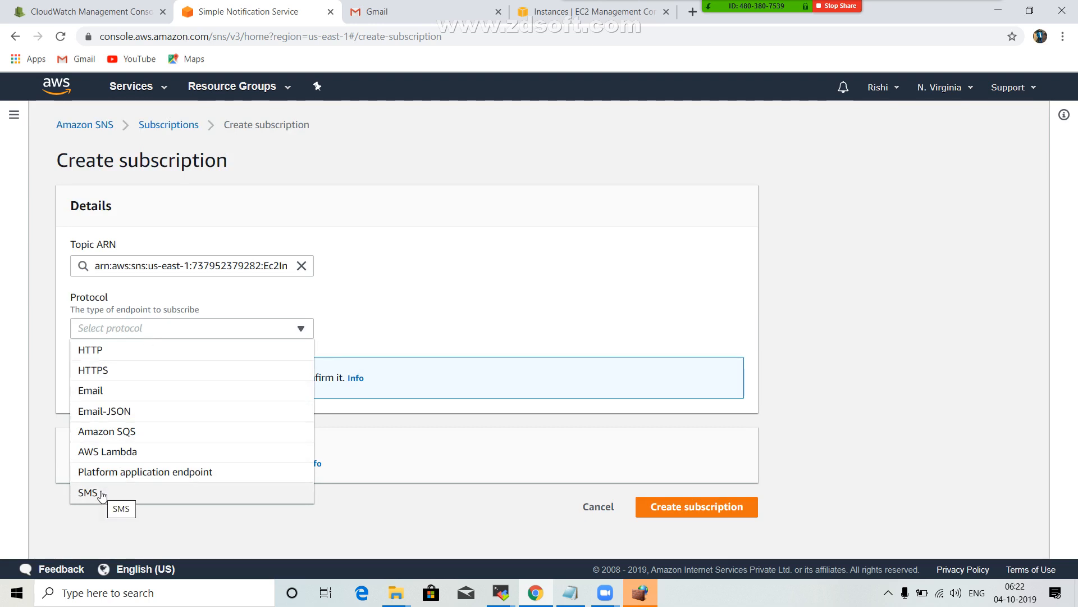
click(111, 396)
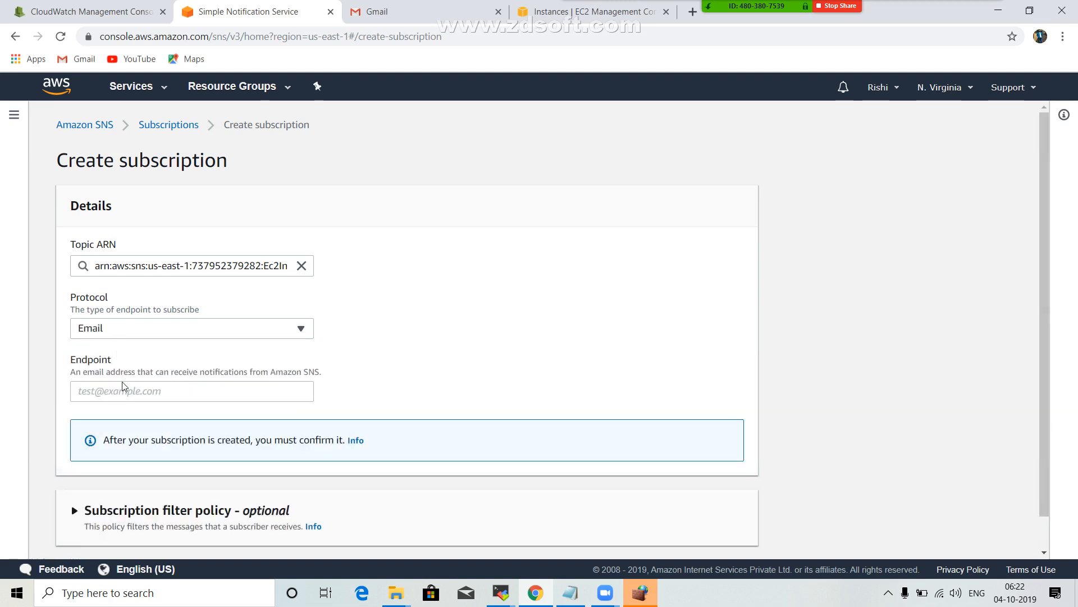
click(111, 395)
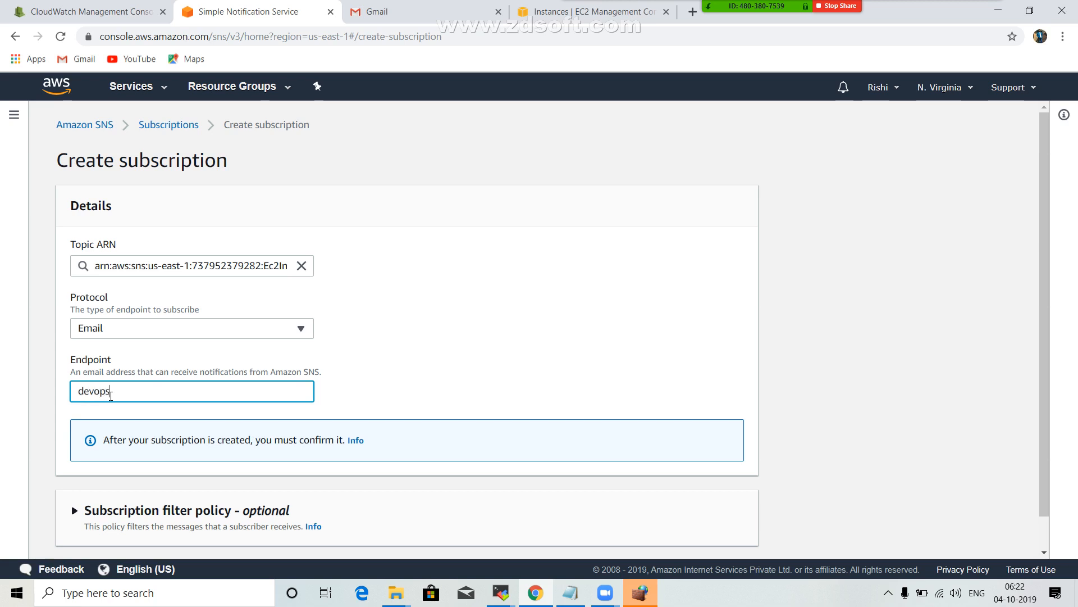
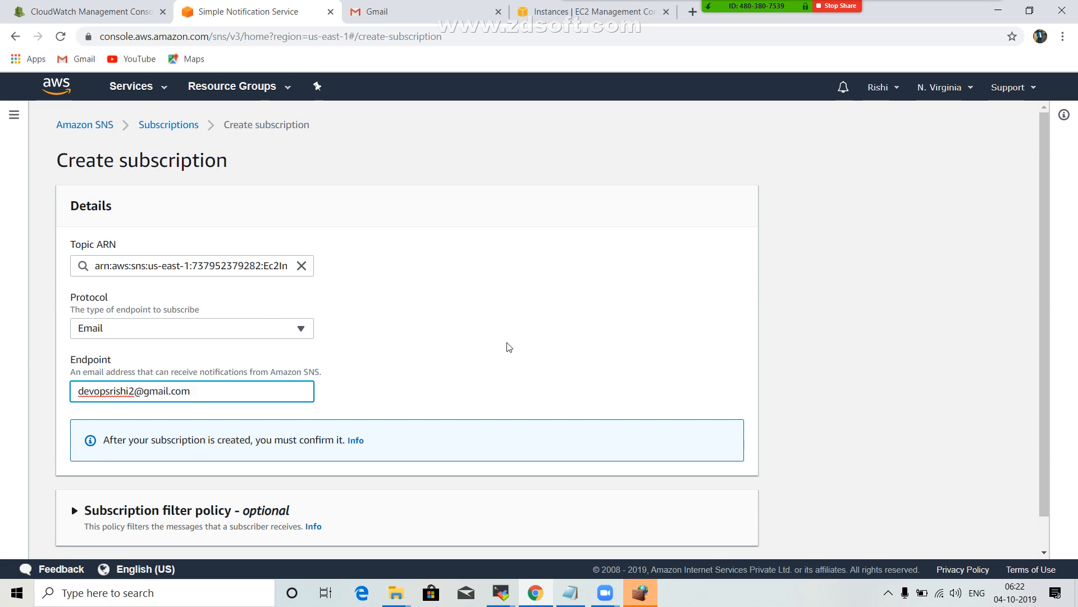
click(503, 351)
scroll(562, 393, down, 1)
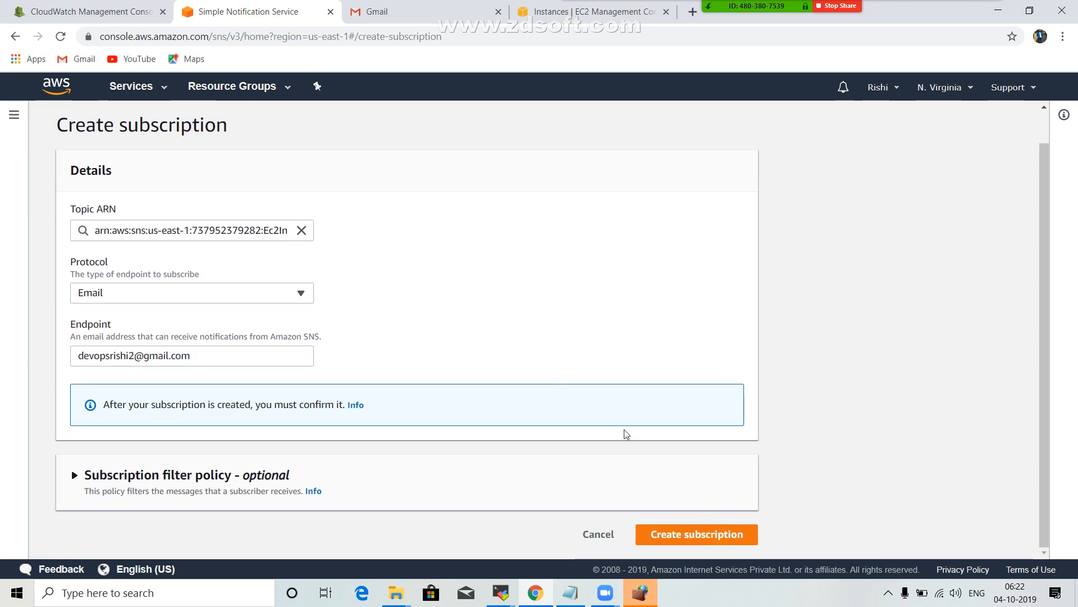
click(692, 535)
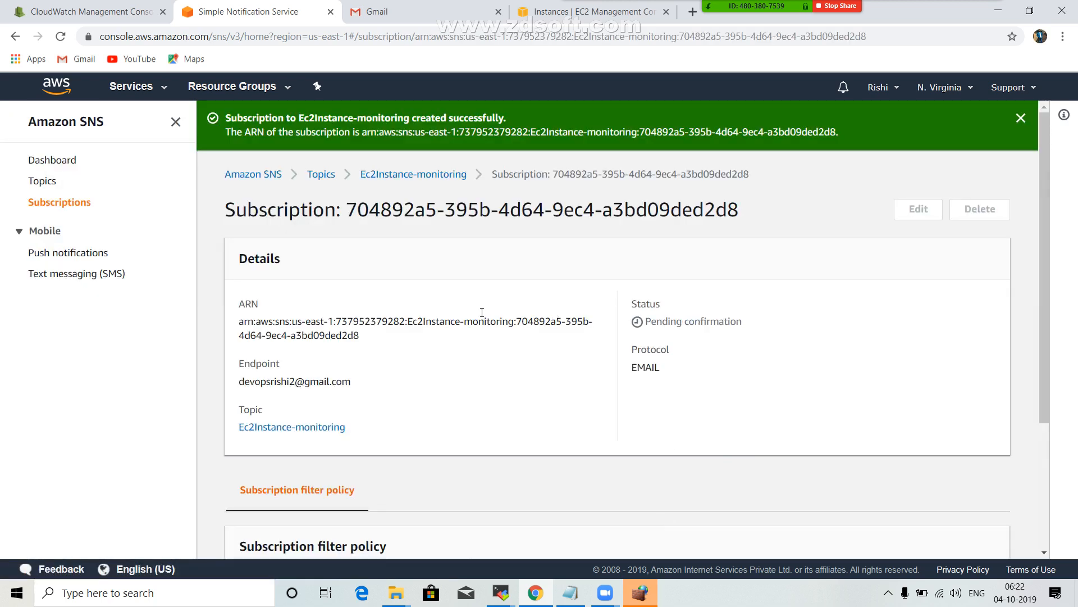
Switch to Gmail, dismiss the browser's notification permission request and reload the mailbox to check for the subscription confirmation.
click(395, 8)
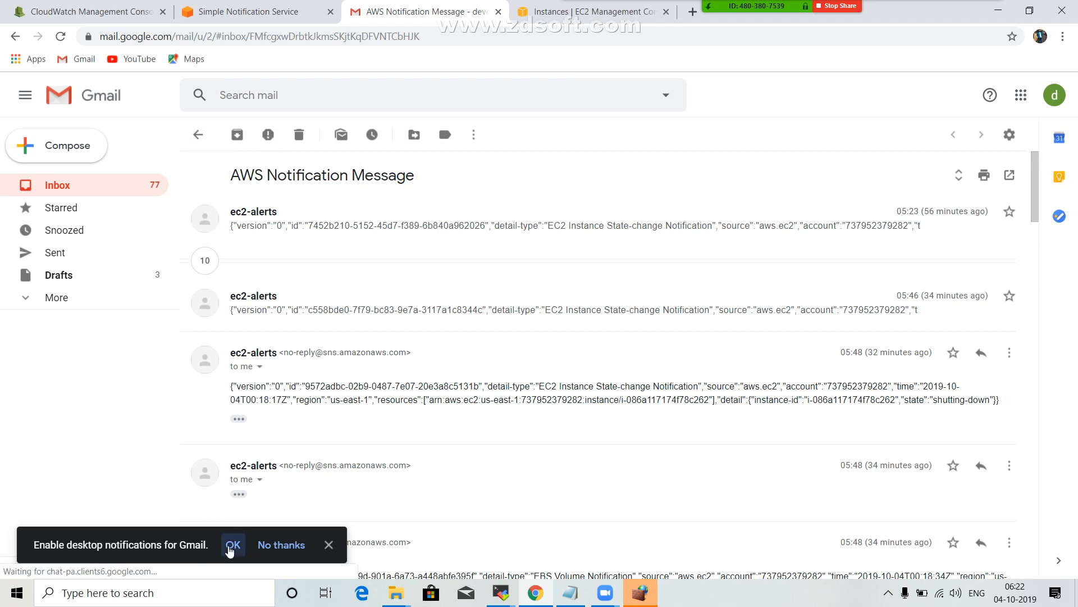
click(230, 550)
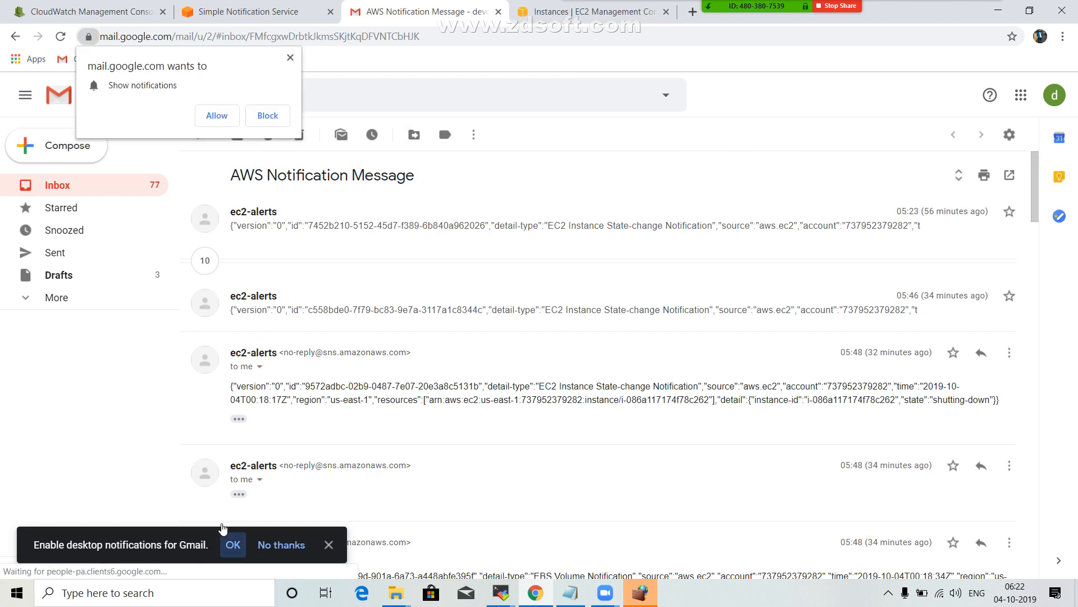
click(290, 57)
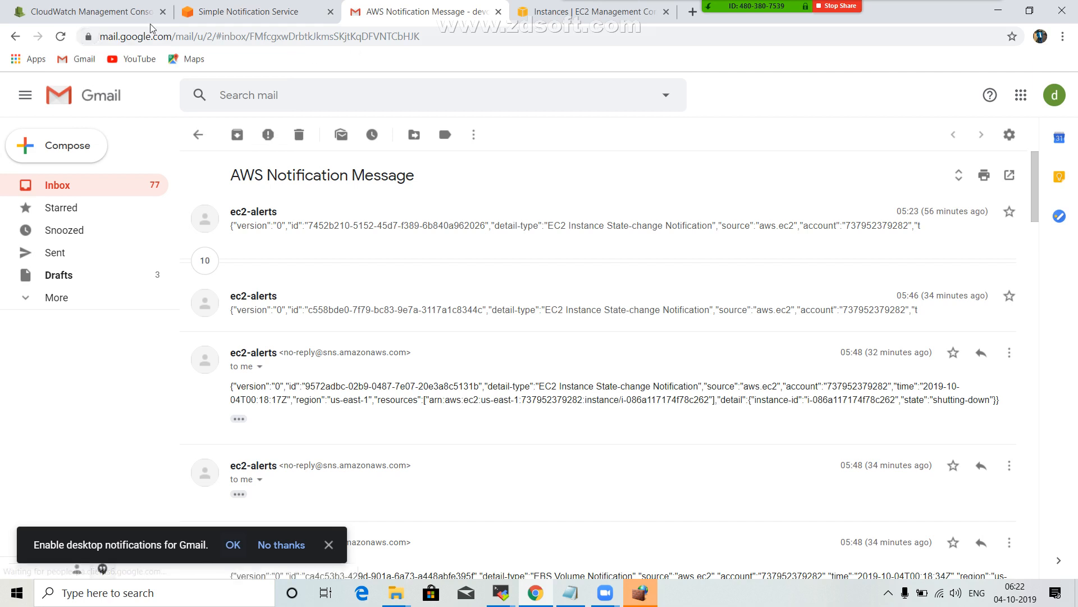
click(61, 37)
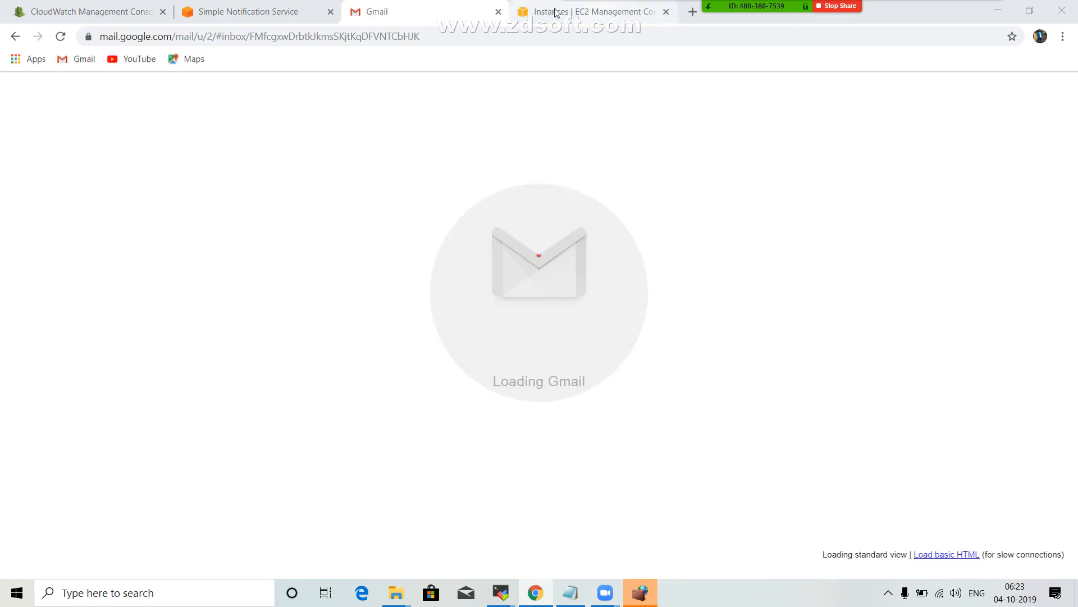
Review the new SNS subscription's details and status and the alarm's notification endpoints while the mailbox reloads.
click(289, 5)
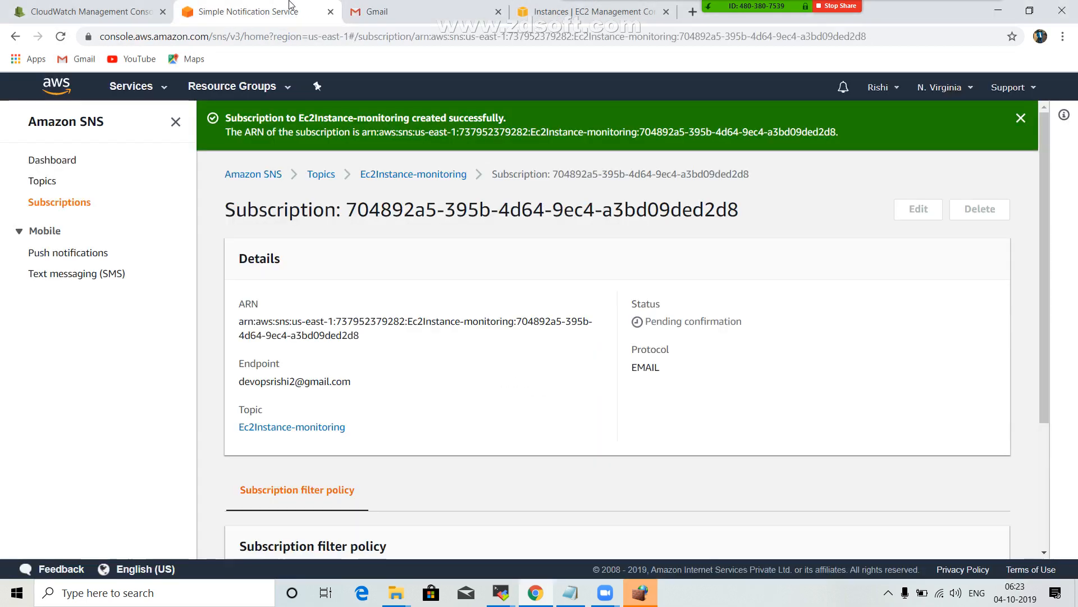
click(403, 6)
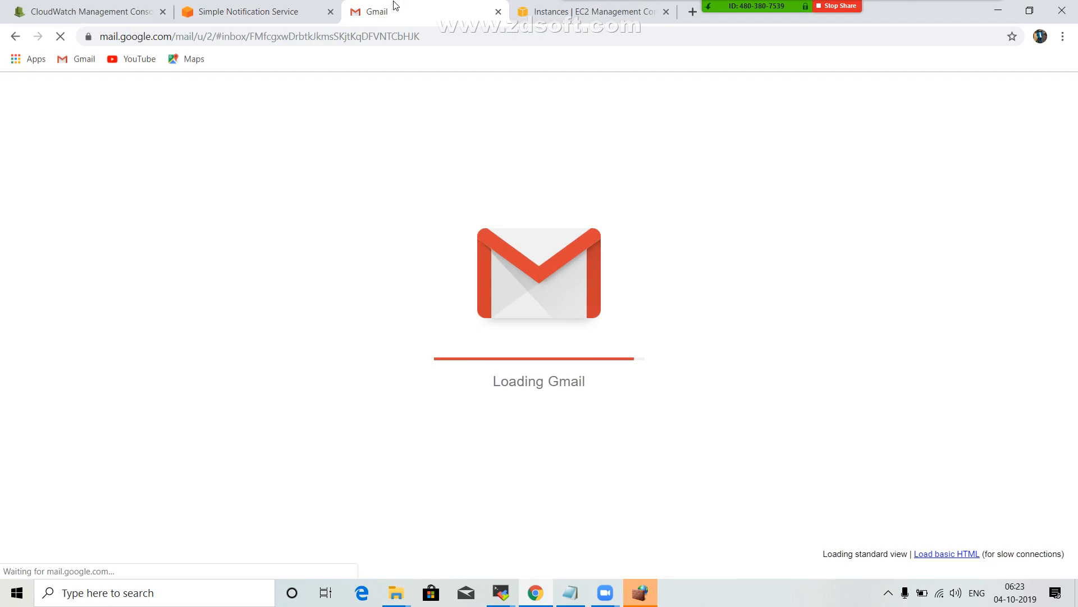
click(240, 12)
click(76, 12)
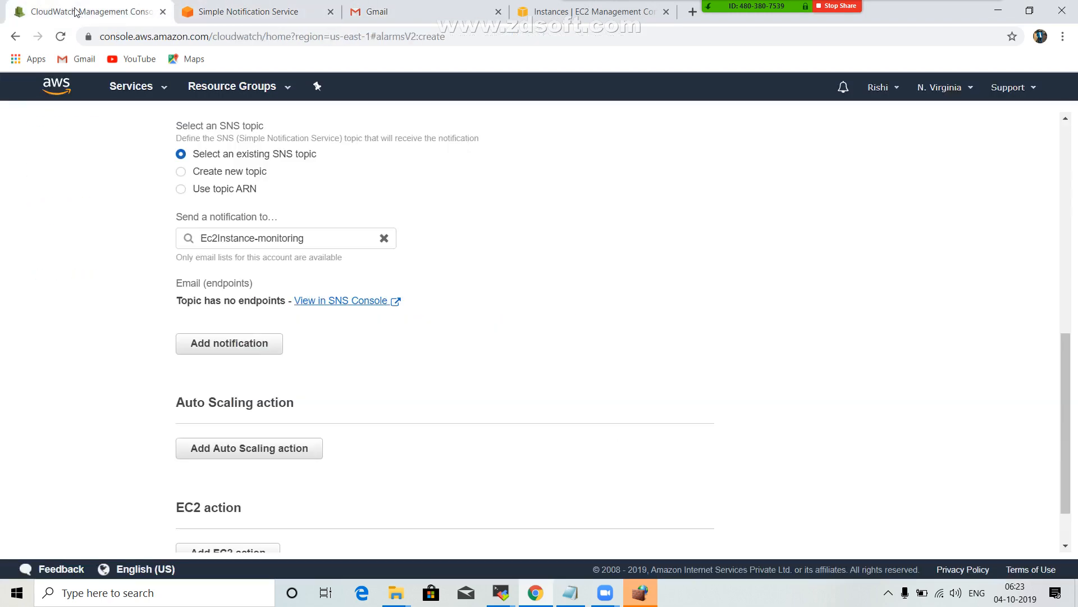
scroll(374, 297, down, 1)
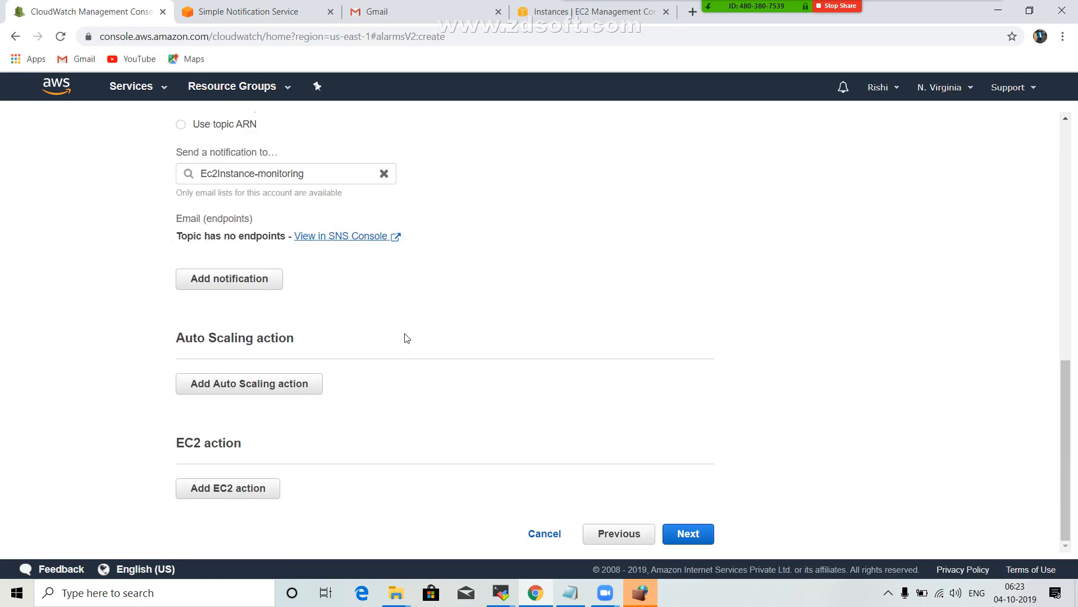
scroll(406, 337, up, 2)
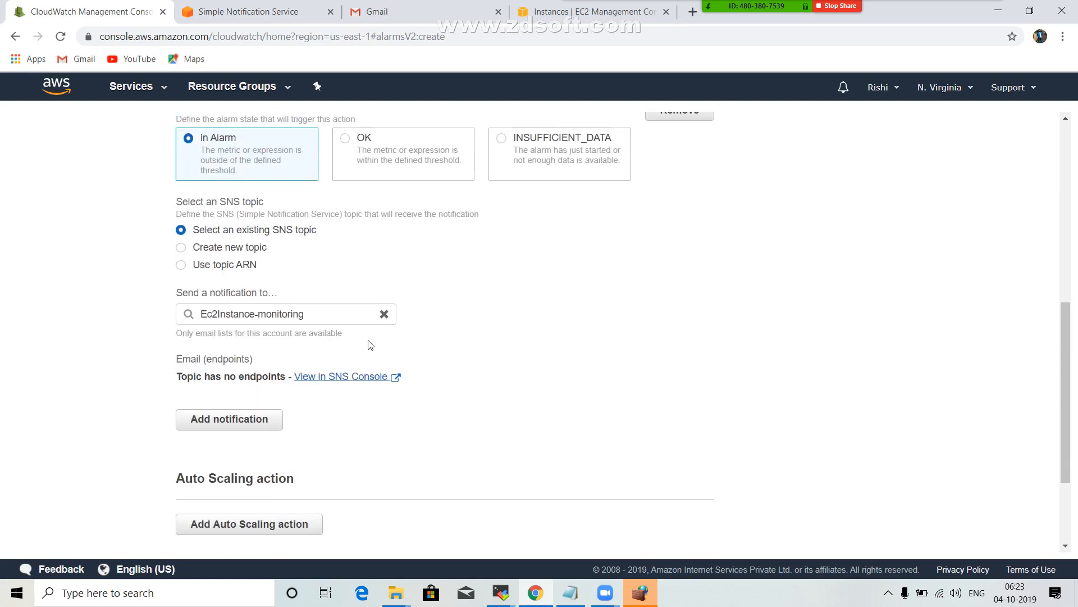
click(284, 7)
scroll(371, 288, down, 3)
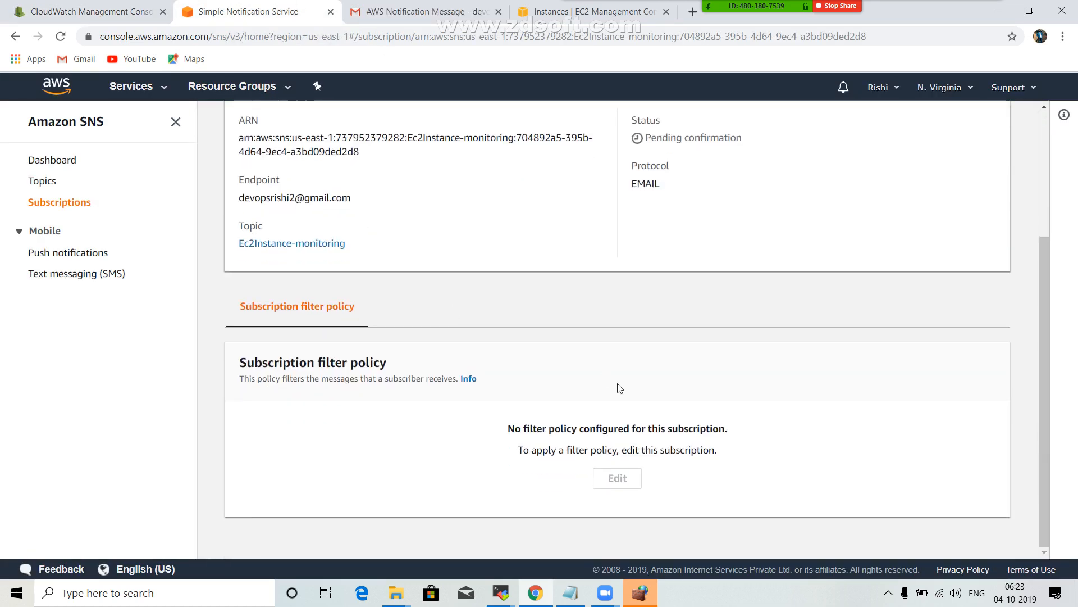
click(623, 7)
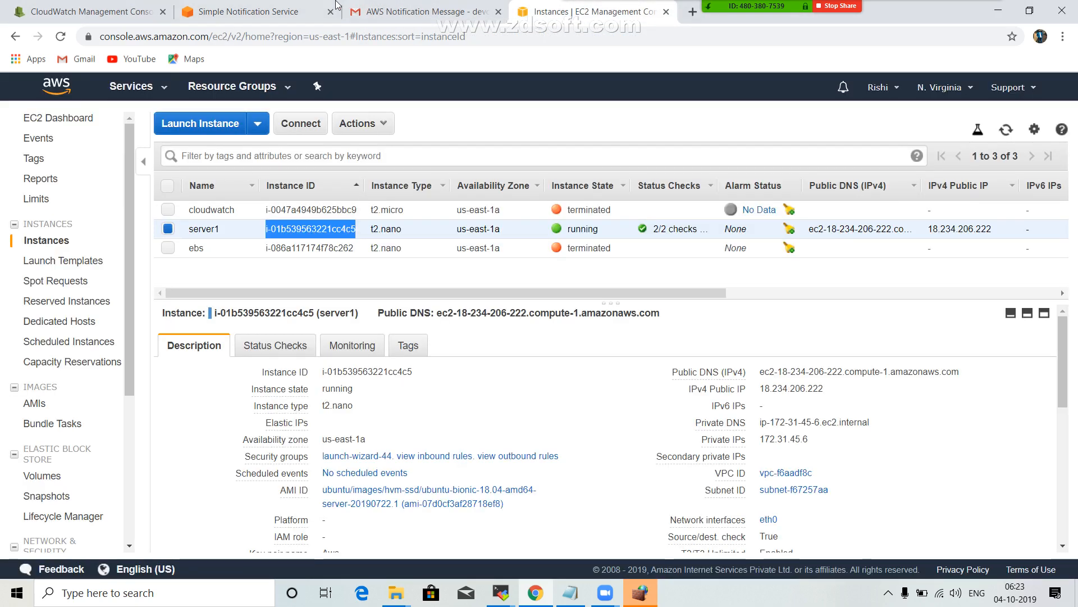
click(243, 10)
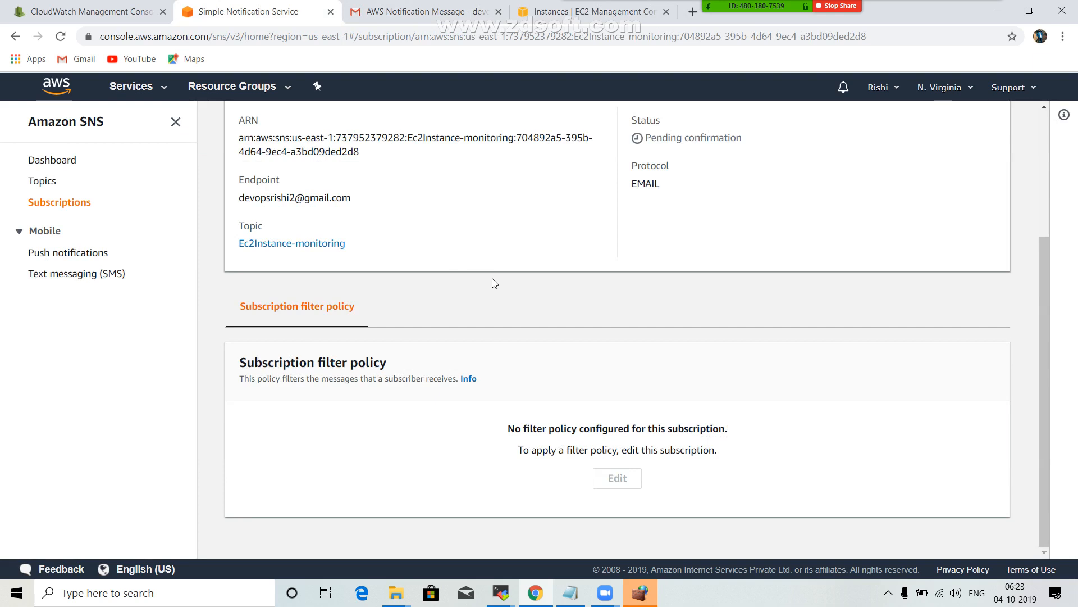
scroll(494, 282, up, 5)
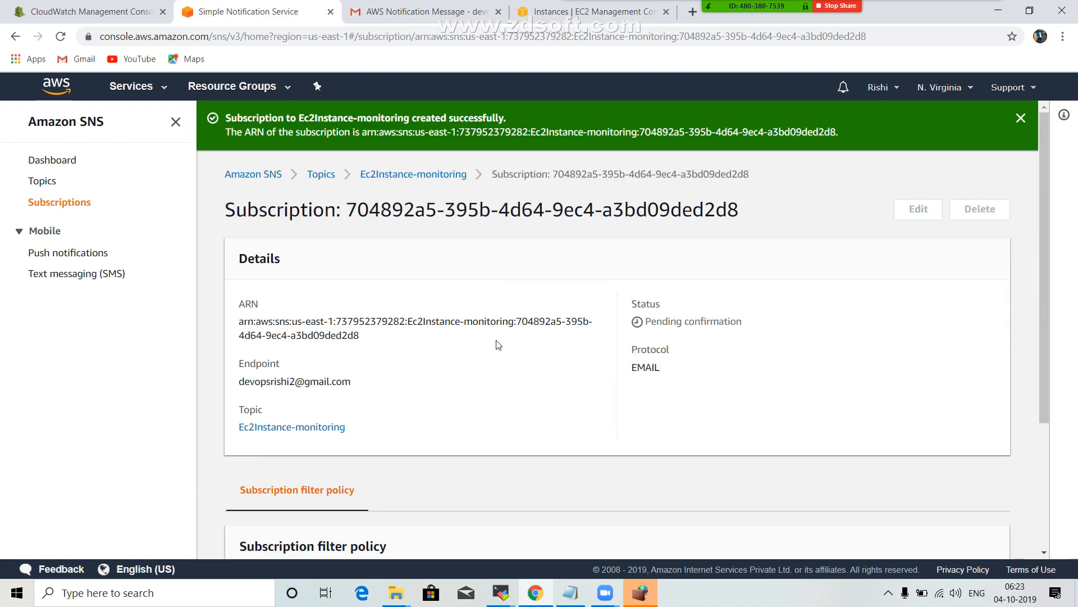
Open the AWS subscription confirmation conversation in Gmail and confirm the subscription to the ec2-alerts topic.
mouse_move(747, 6)
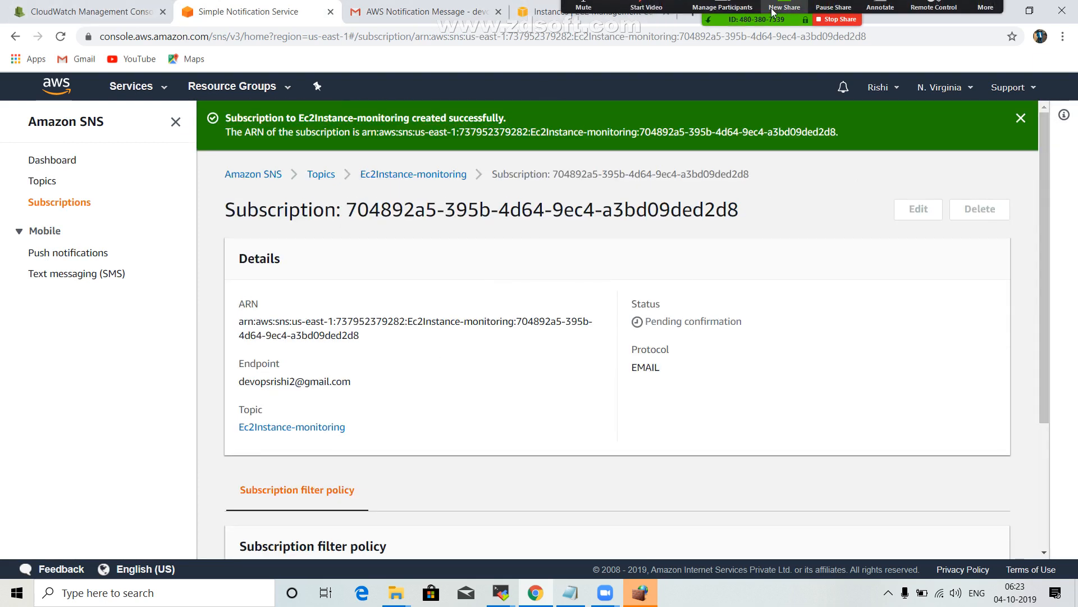
click(401, 12)
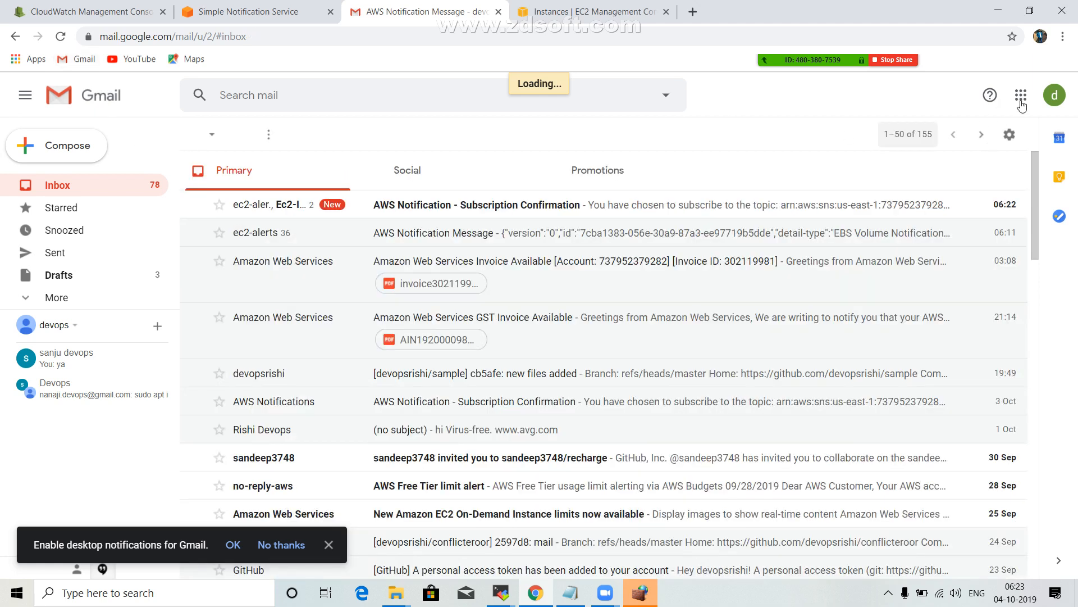
click(496, 213)
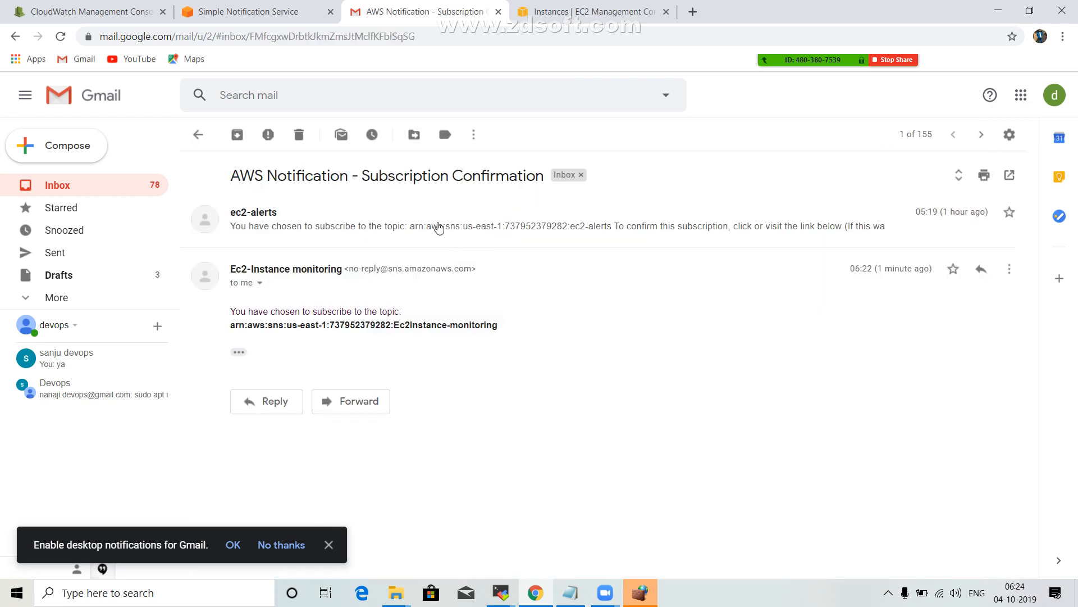
click(439, 227)
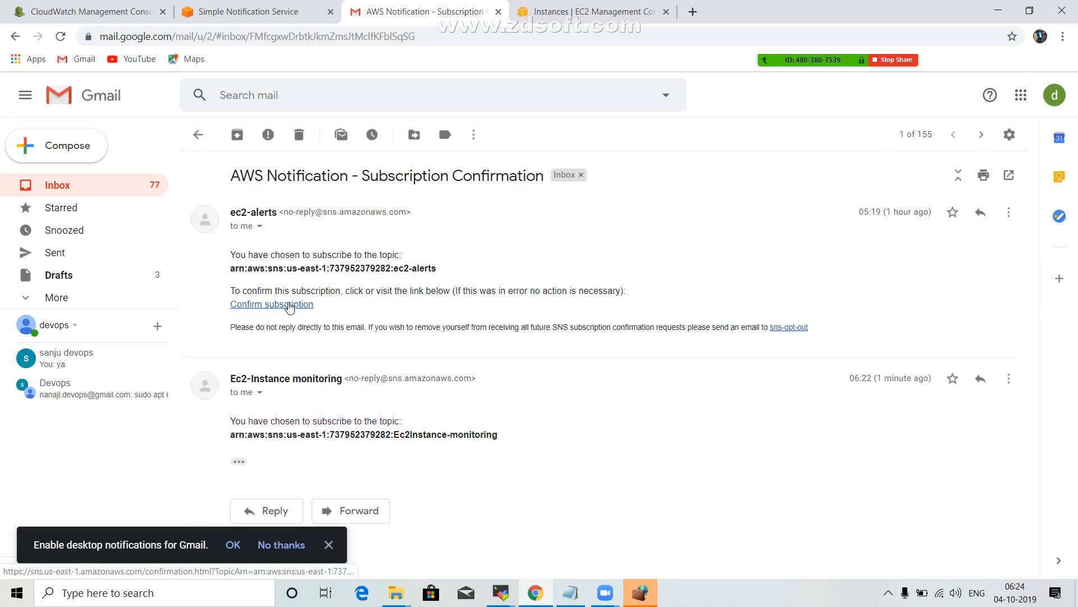
click(286, 305)
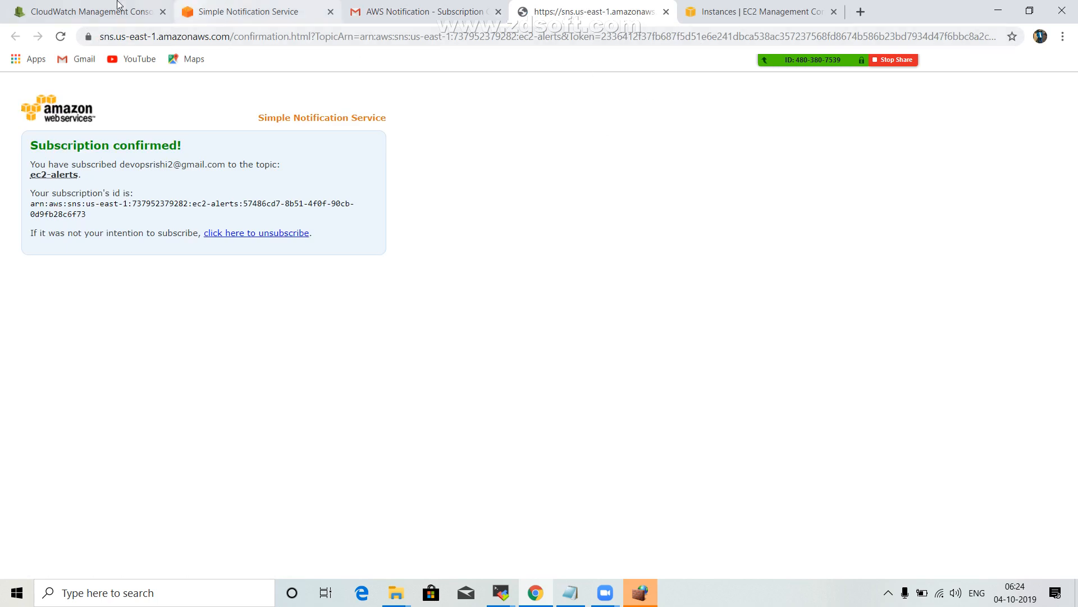
Return to the CloudWatch alarm setup and check the email endpoints of its Ec2Instance-monitoring notifications.
click(76, 10)
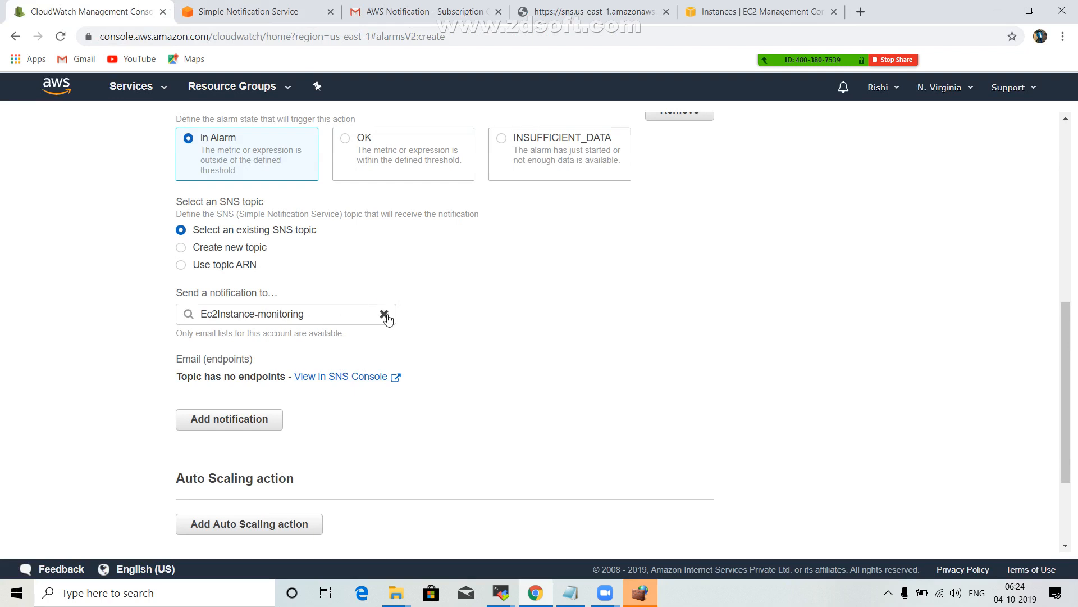
click(313, 313)
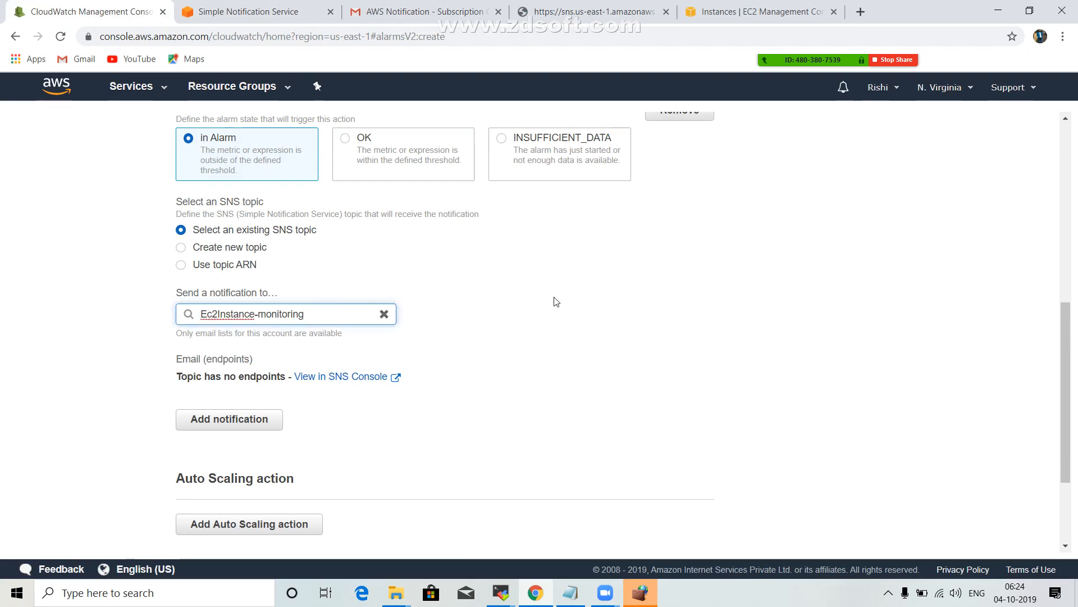
scroll(556, 302, up, 5)
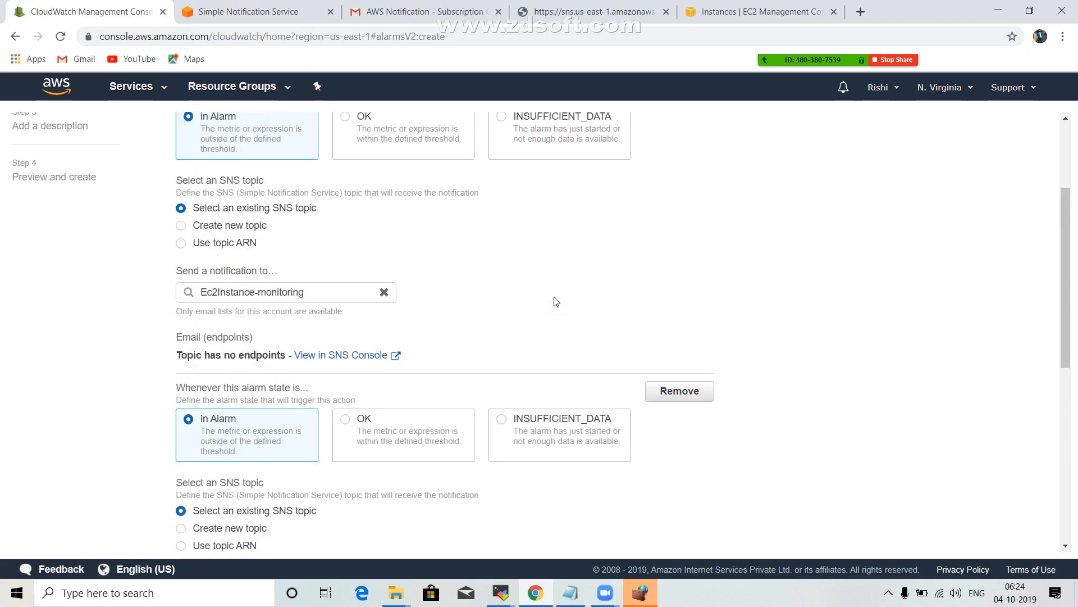
scroll(556, 302, up, 3)
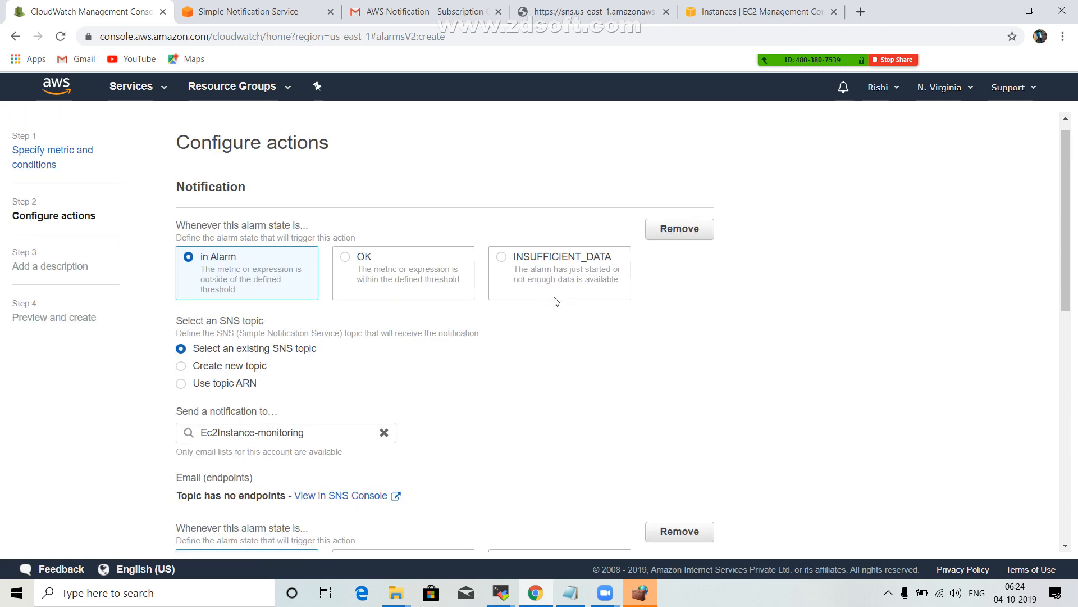
scroll(556, 302, down, 3)
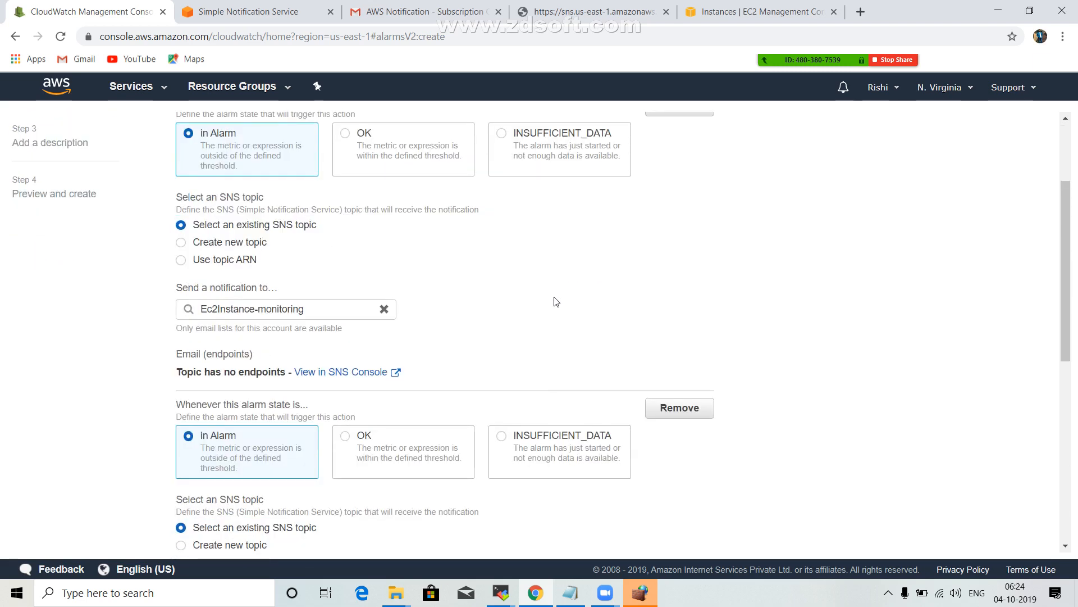
scroll(557, 302, down, 8)
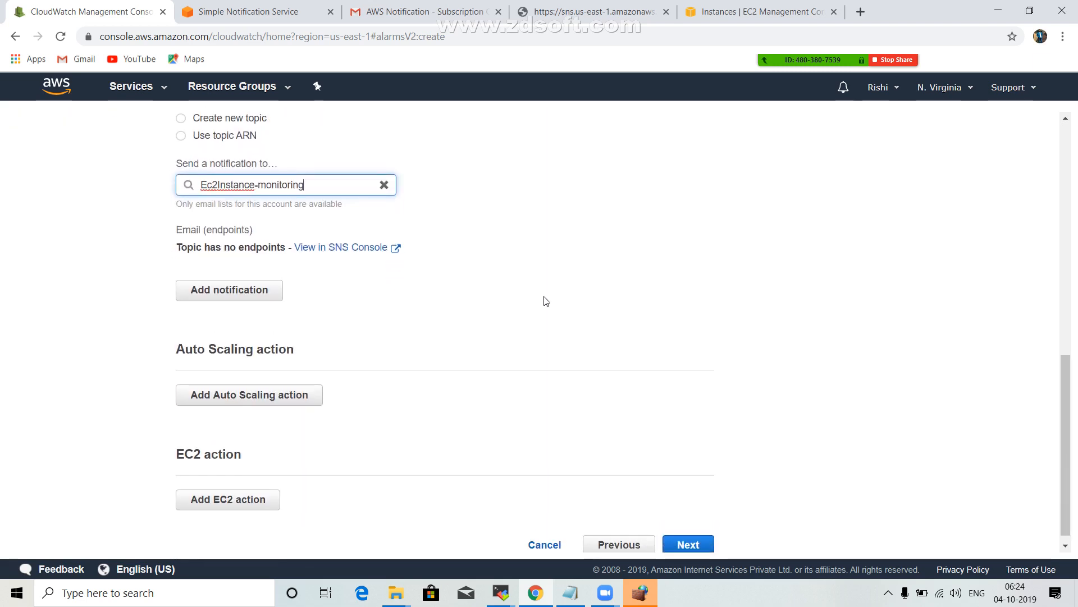
scroll(545, 301, up, 1)
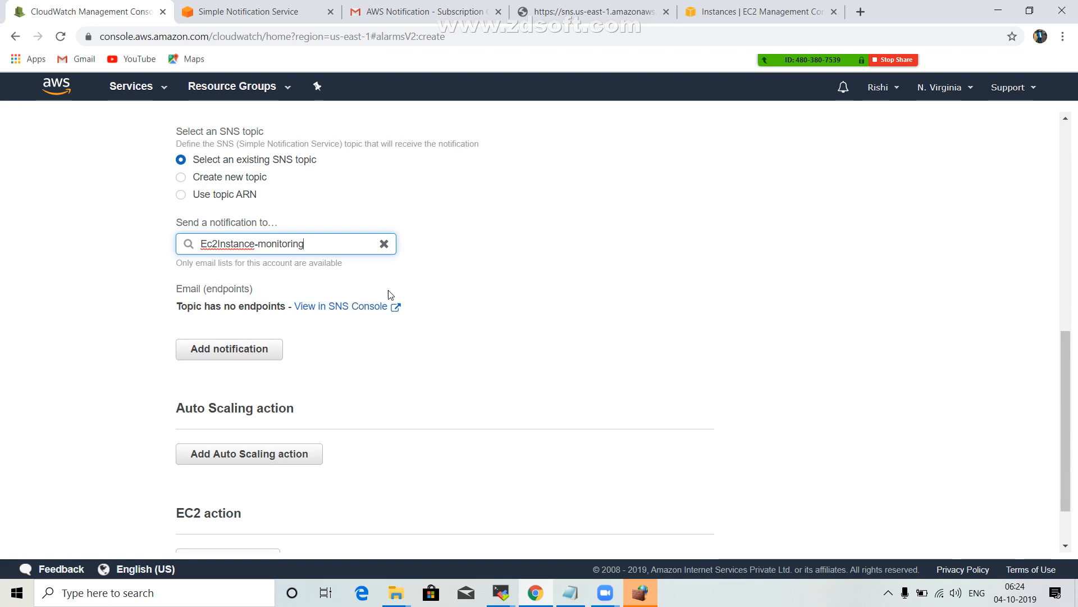
triple_click(354, 245)
click(463, 293)
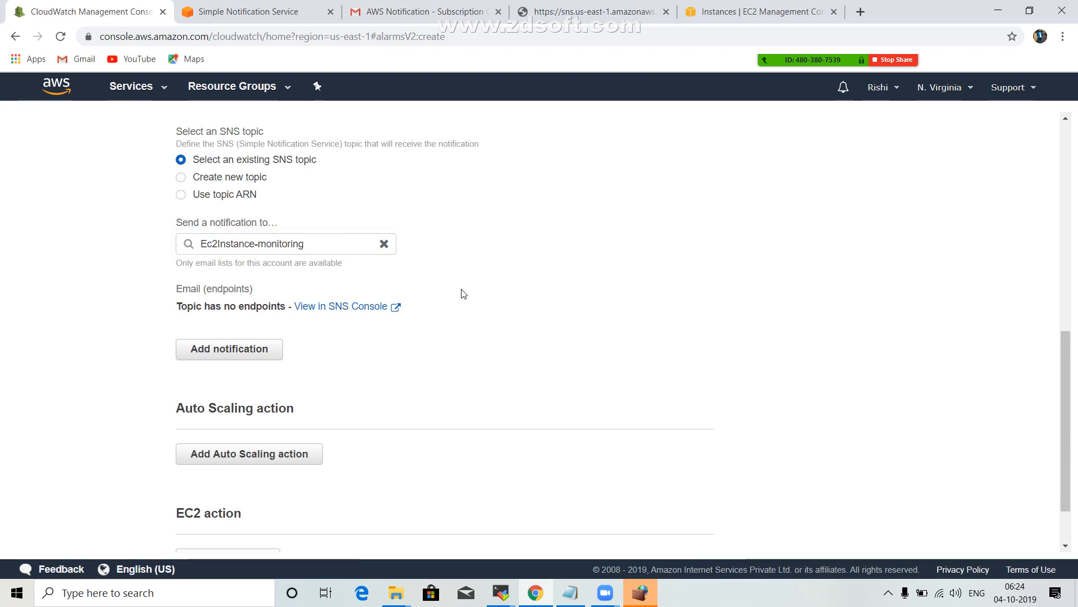
Add another notification for the in Alarm state that uses the existing SNS topic Ec2Instance-monitoring.
click(253, 358)
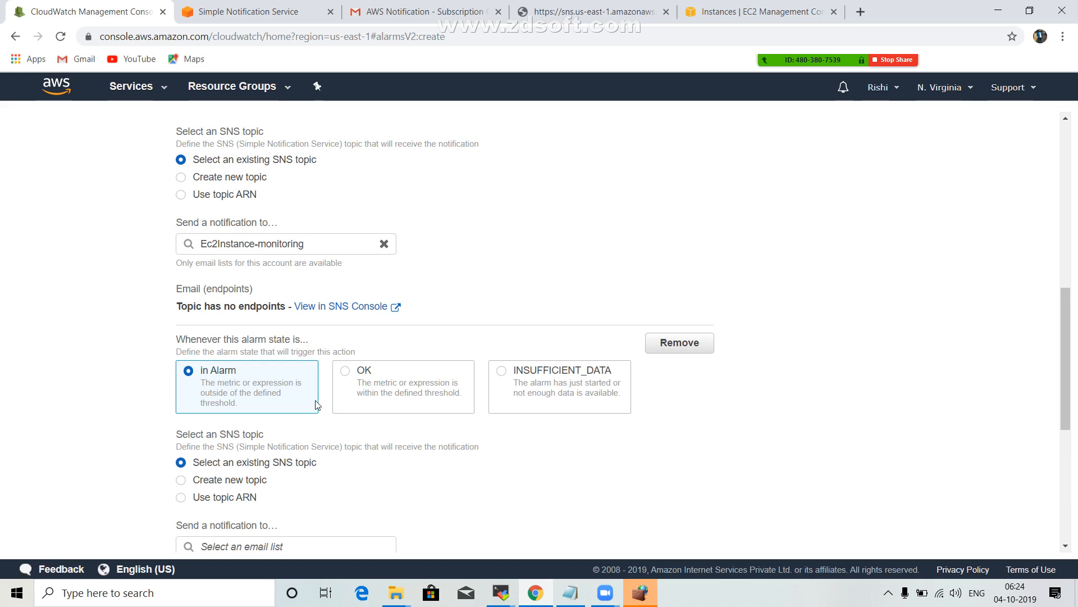
scroll(317, 404, down, 2)
click(245, 414)
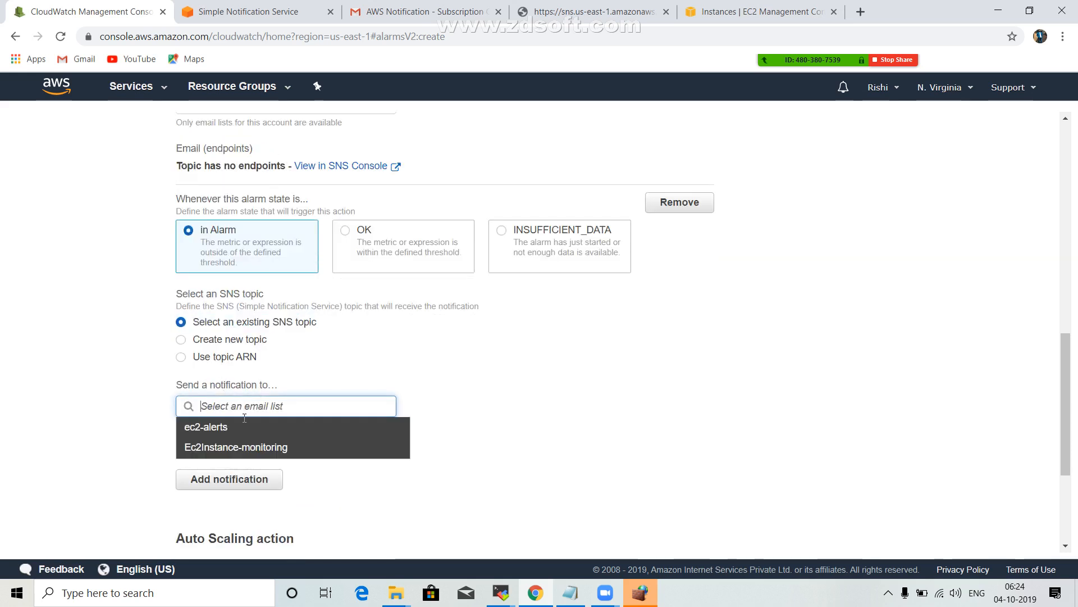
click(238, 448)
Check the refreshed email endpoints and clear the selected SNS topic from the alarm's first notification.
scroll(290, 267, up, 5)
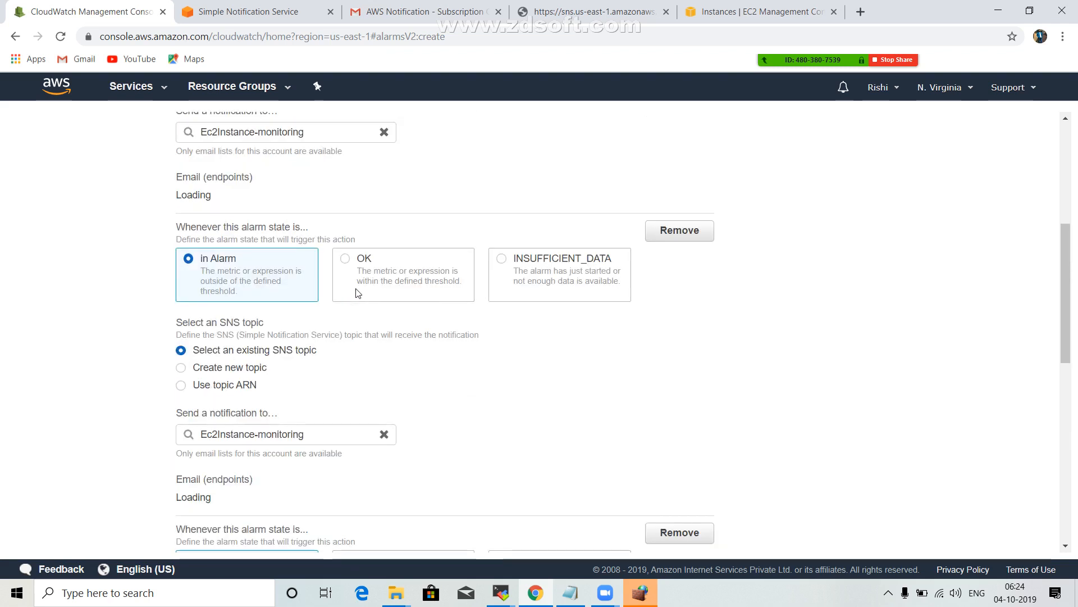
scroll(356, 292, up, 2)
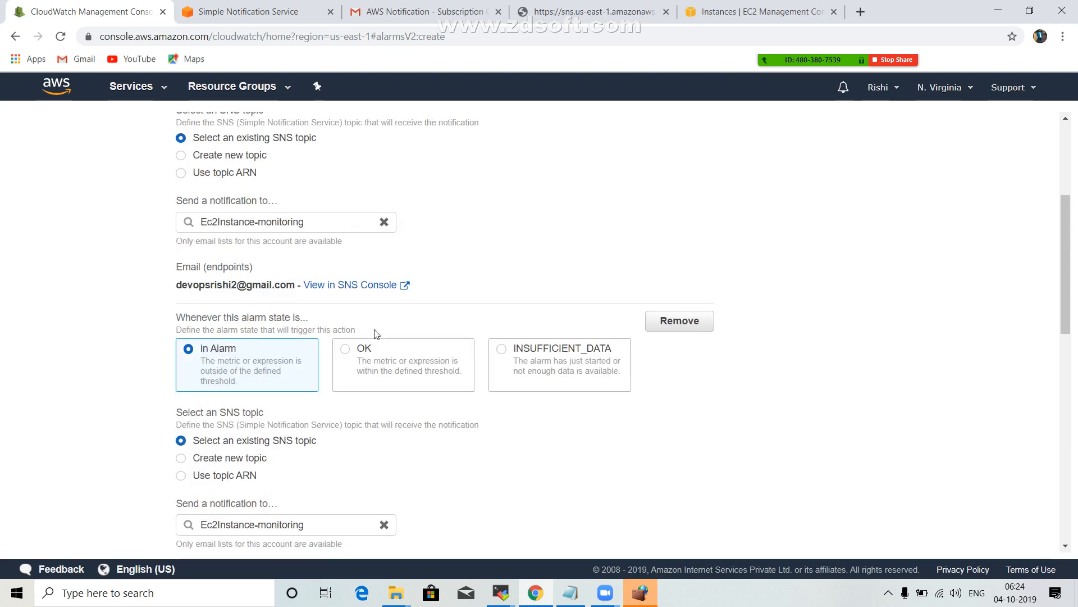
click(384, 222)
Add an EC2 action that stops the instance when the alarm is in the in Alarm state.
scroll(516, 227, down, 6)
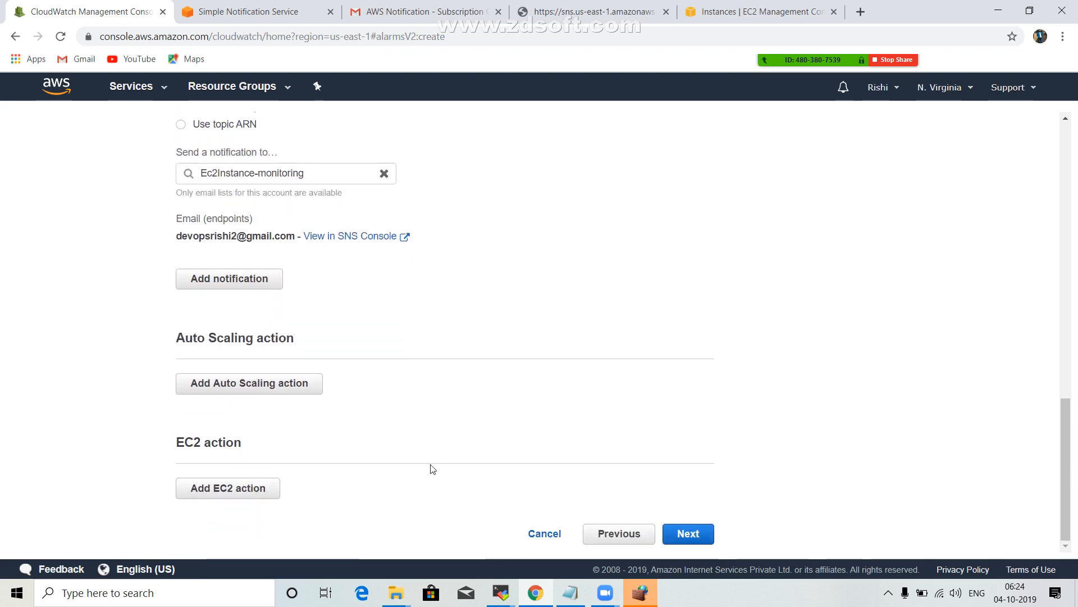
click(209, 488)
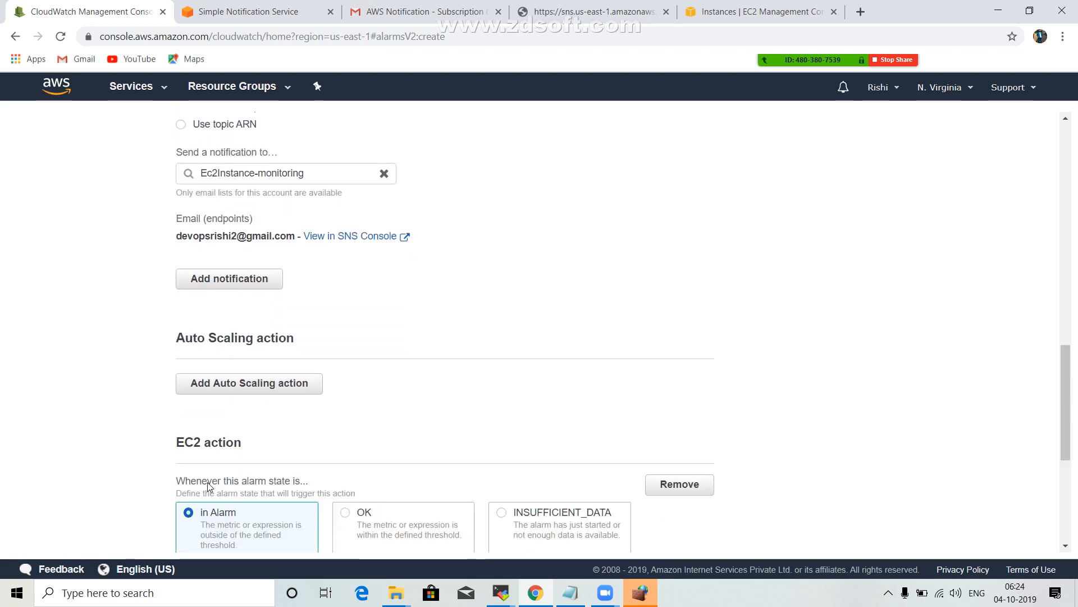
scroll(314, 413, down, 2)
scroll(318, 403, down, 1)
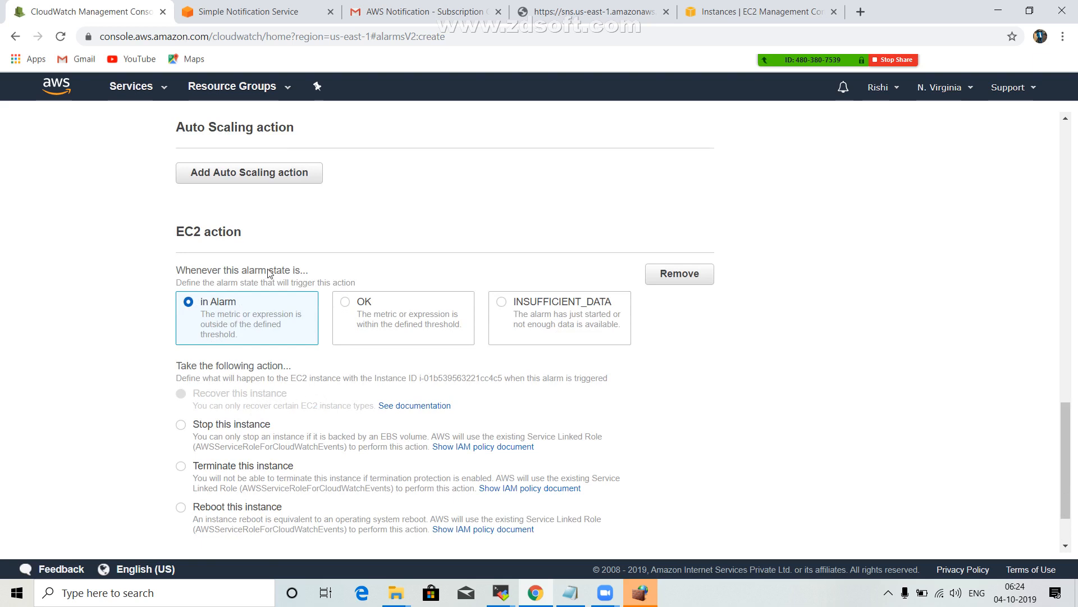
scroll(238, 366, down, 1)
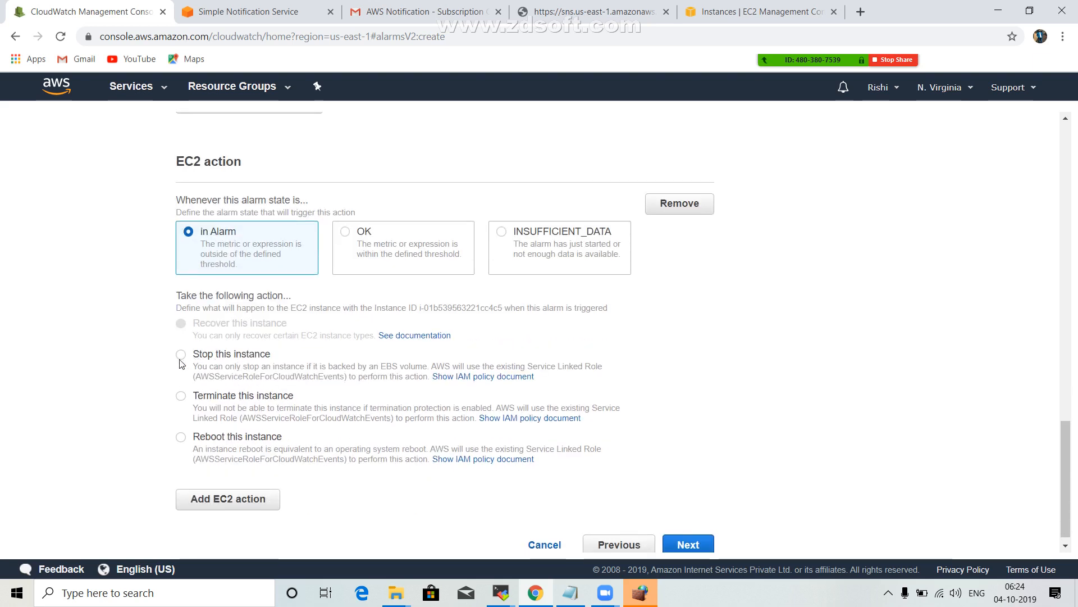
click(181, 354)
scroll(236, 359, down, 1)
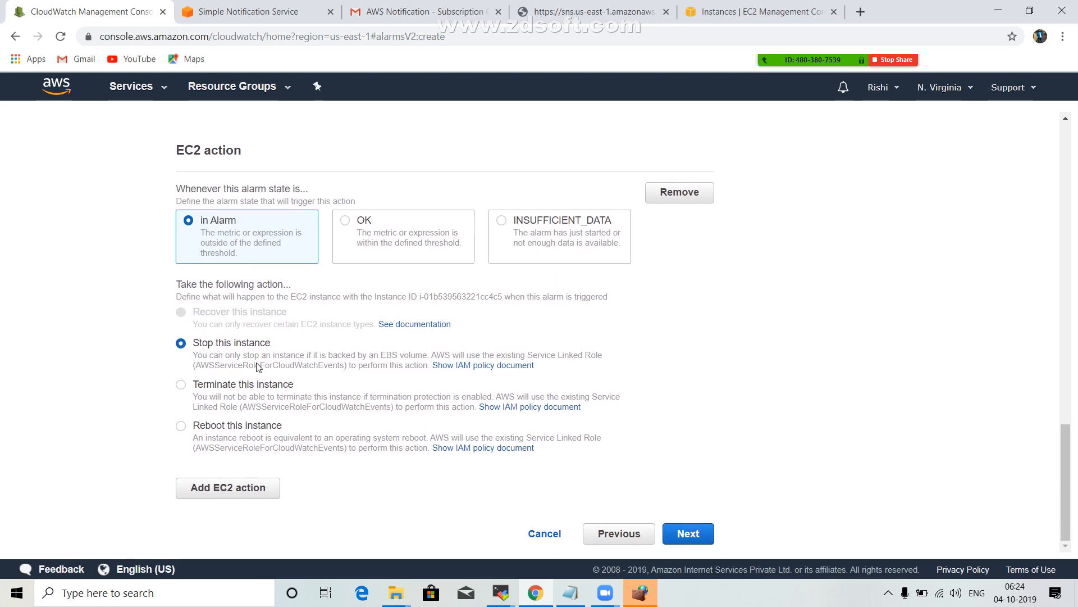
click(182, 387)
click(181, 344)
Add two more EC2 actions for the in Alarm state, one to terminate the instance and one to reboot it.
click(224, 487)
scroll(281, 450, down, 2)
scroll(285, 435, down, 2)
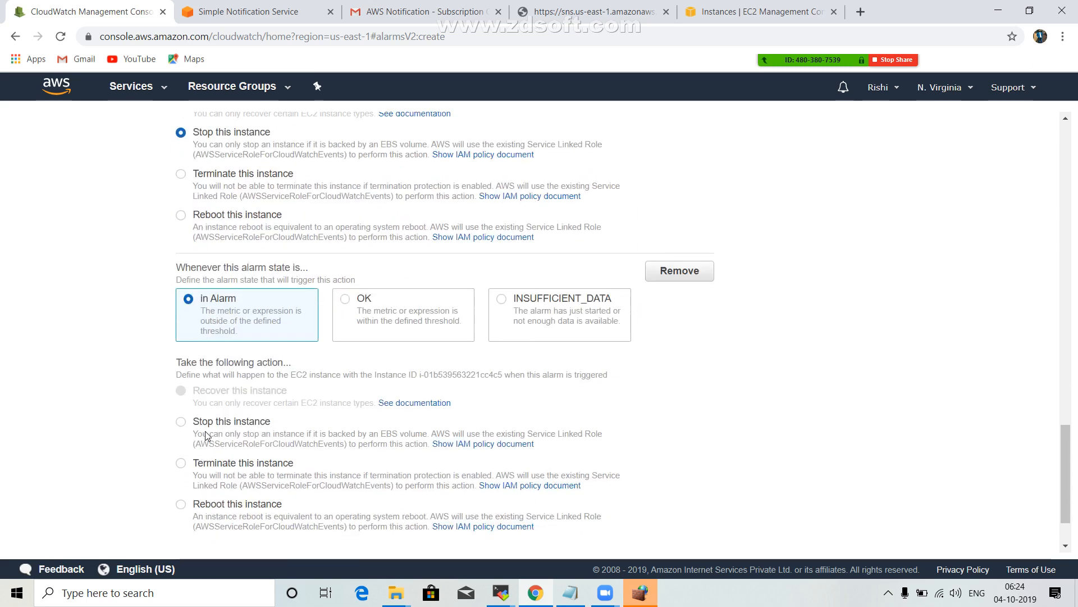
scroll(223, 447, down, 2)
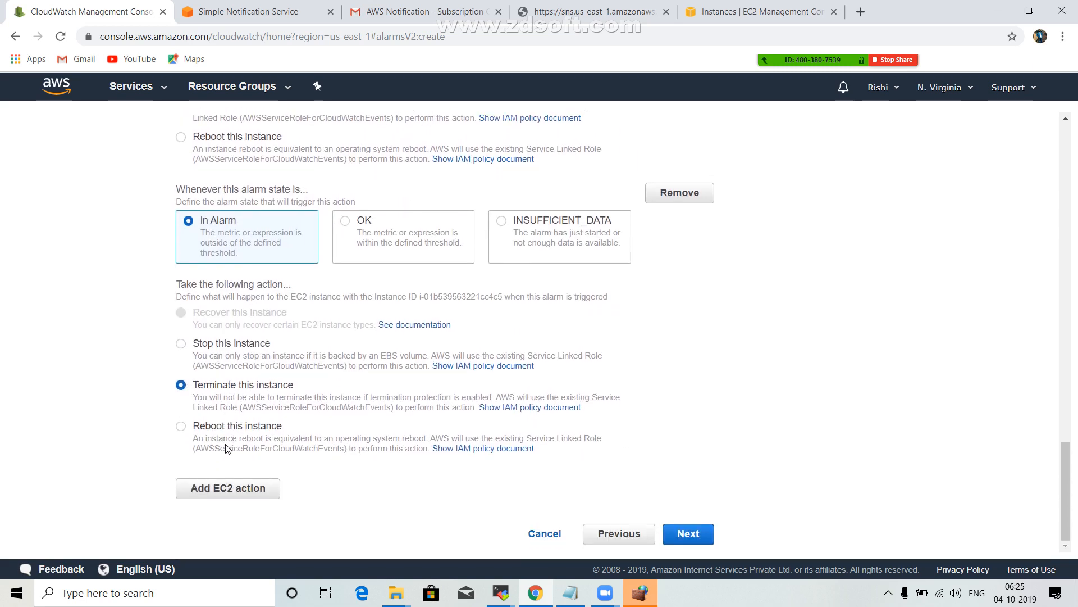
click(231, 485)
scroll(230, 484, down, 5)
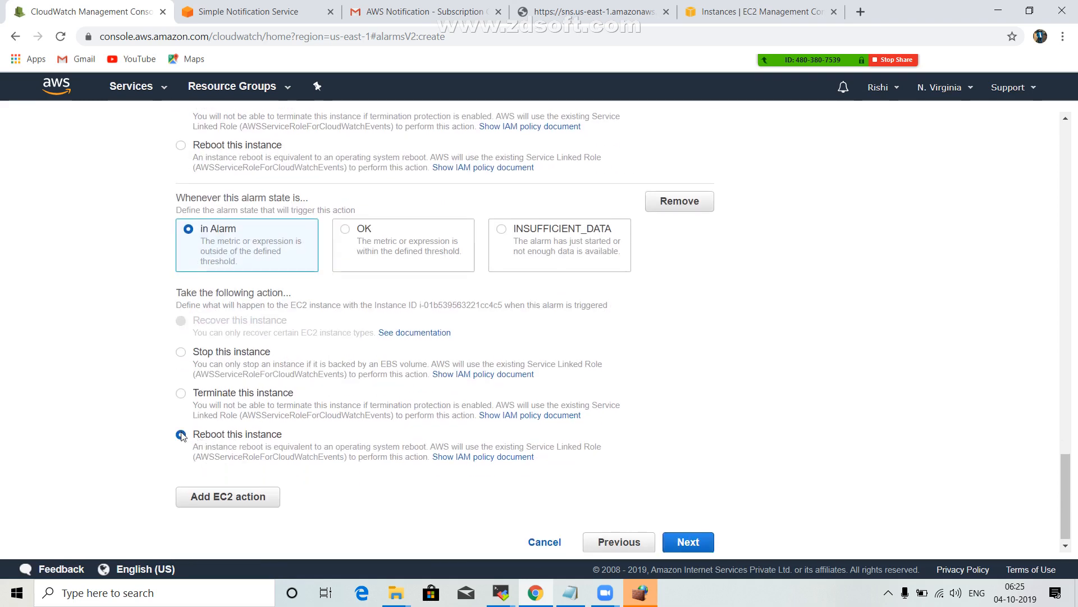
Try to continue to the alarm description, and select Ec2Instance-monitoring as the SNS topic for the first notification.
click(688, 542)
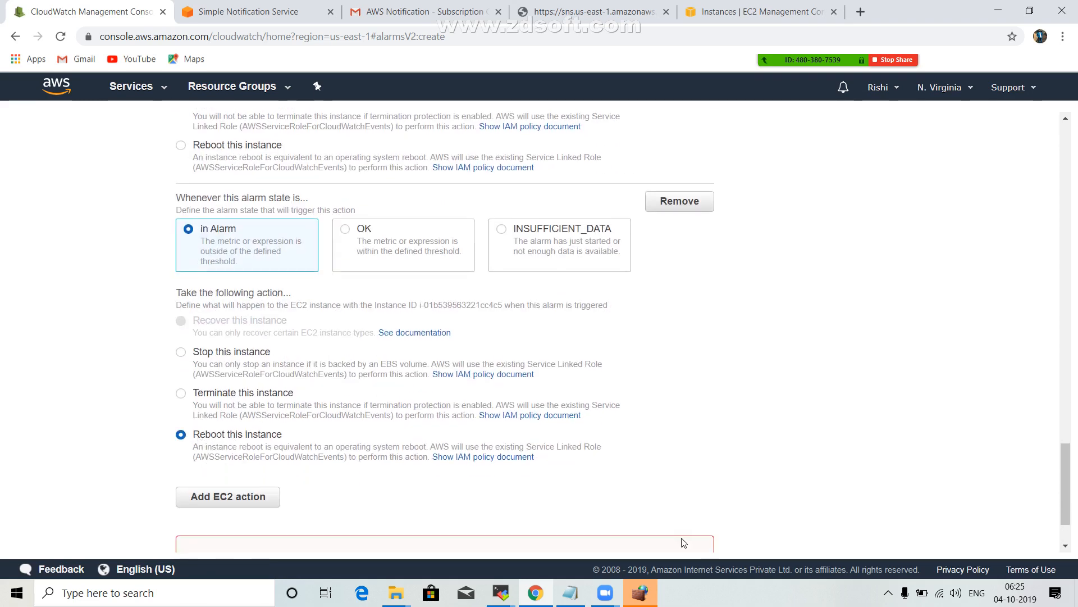
scroll(517, 375, up, 20)
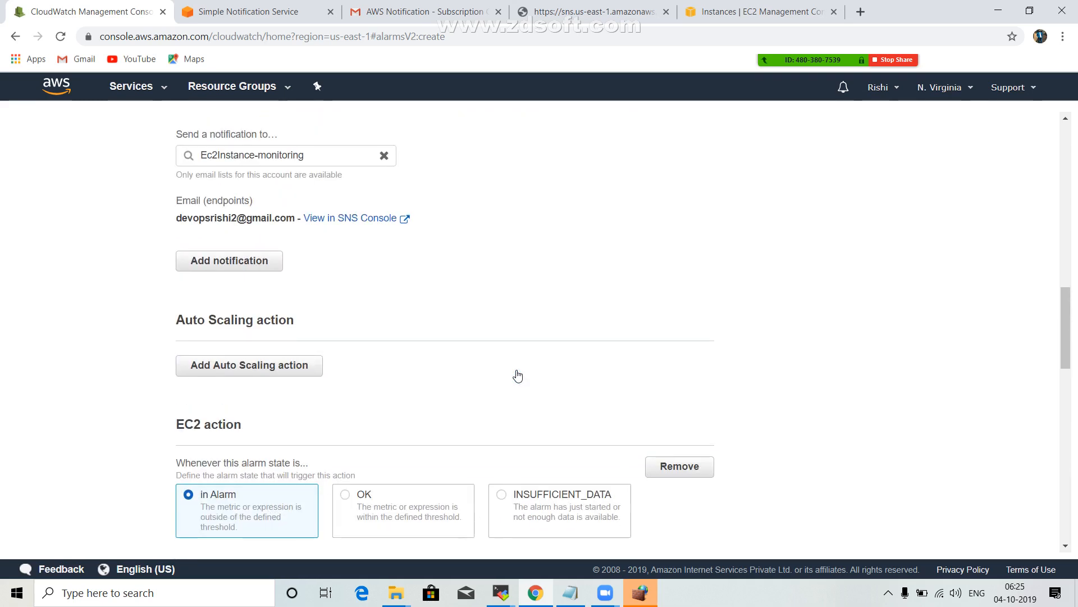
scroll(517, 375, up, 4)
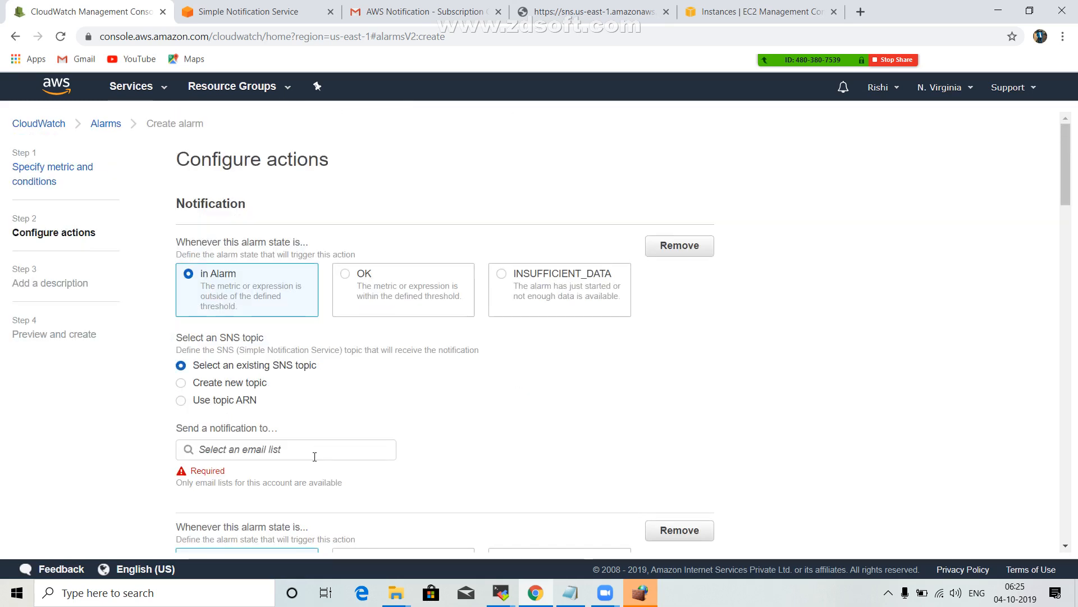
click(274, 444)
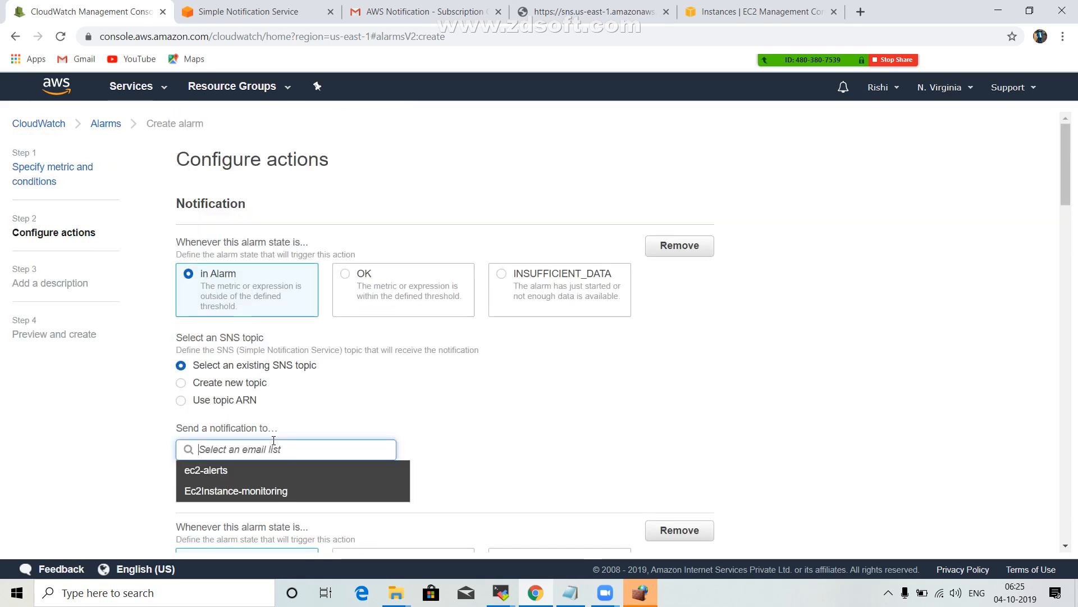
click(243, 493)
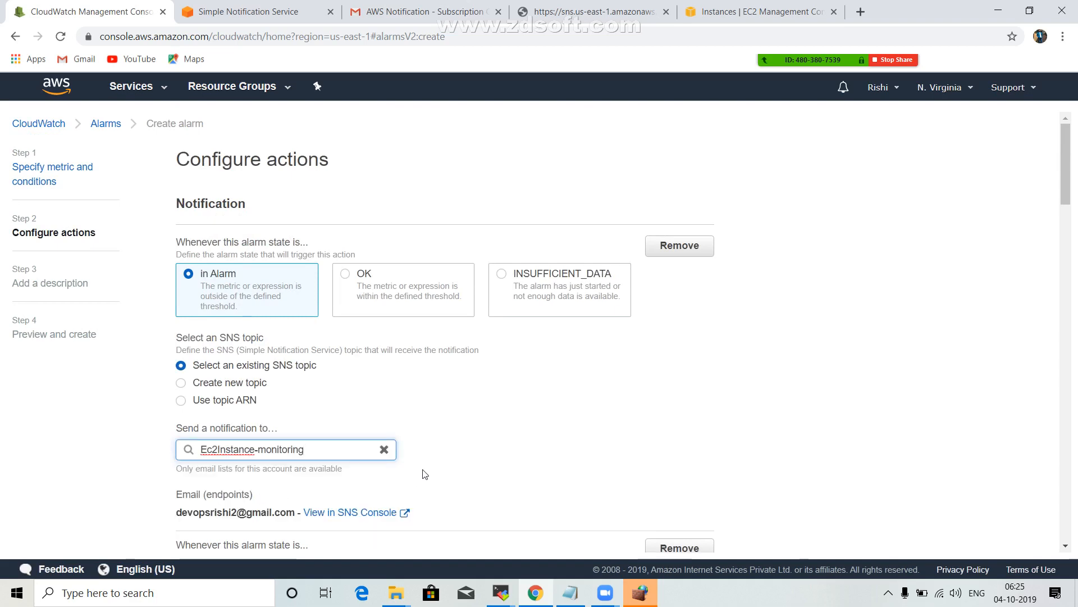
Remove the EC2 action that stops the instance from the alarm's configured actions.
scroll(420, 466, down, 4)
scroll(430, 456, up, 1)
scroll(433, 454, down, 15)
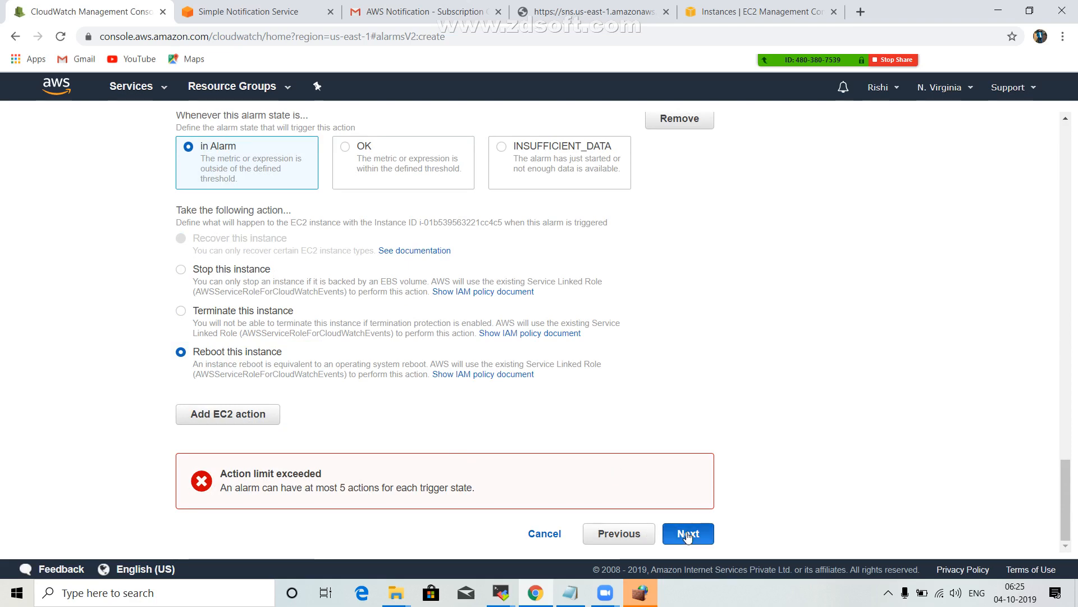
scroll(460, 395, up, 14)
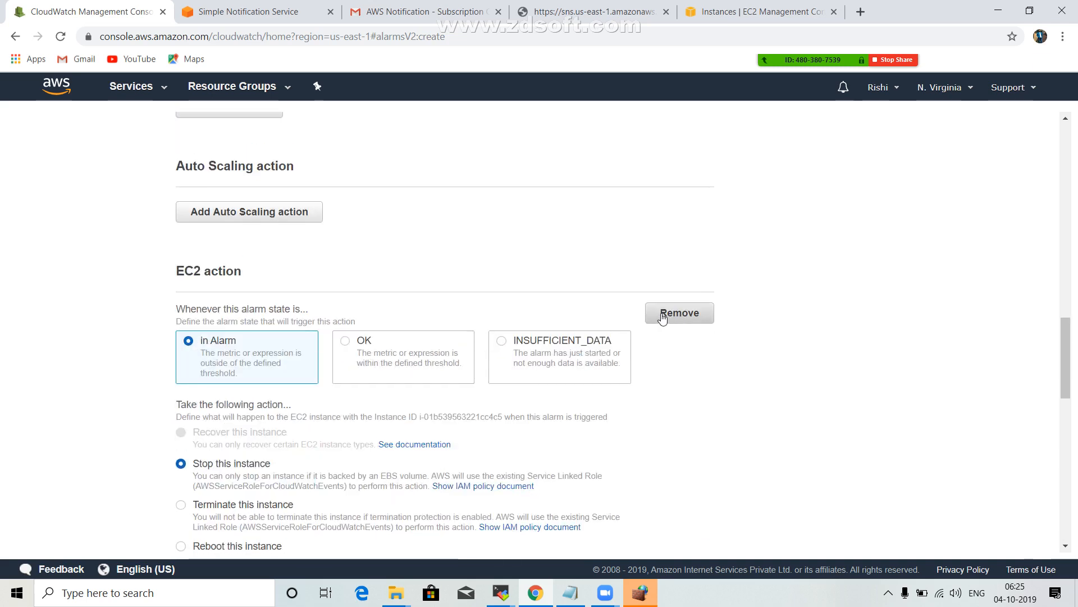
click(664, 318)
Remove the extra in Alarm notifications, keeping only the first one that sends to Ec2Instance-monitoring.
scroll(680, 315, up, 10)
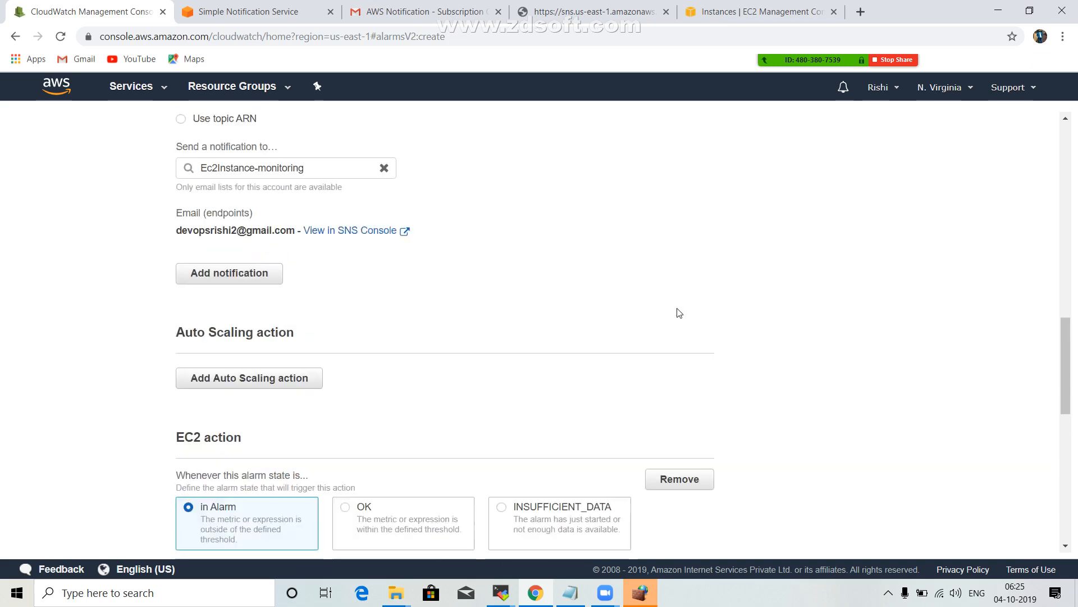
click(682, 360)
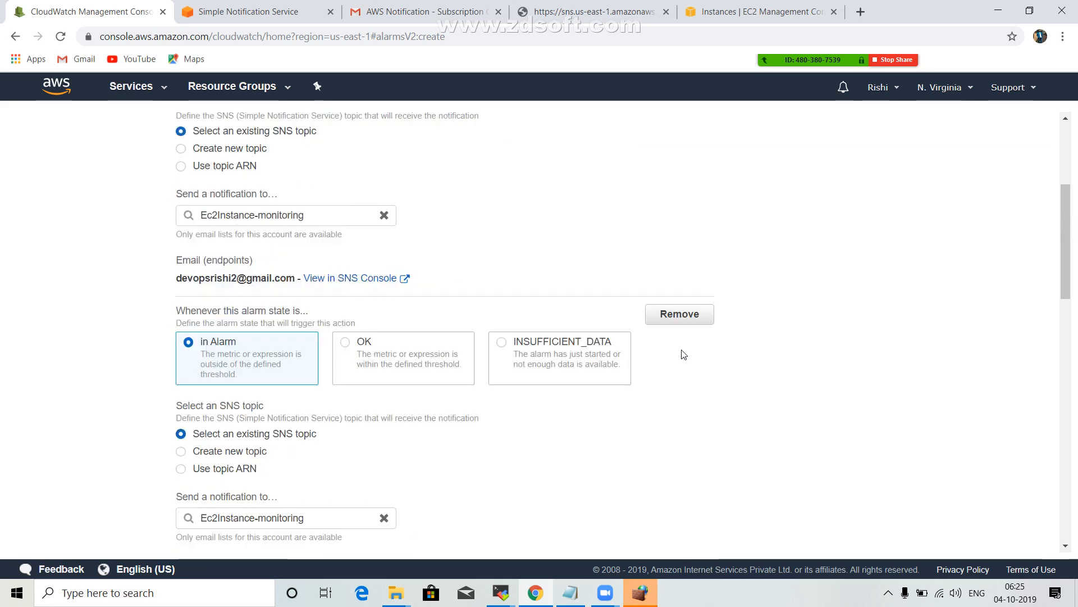
scroll(685, 353, up, 1)
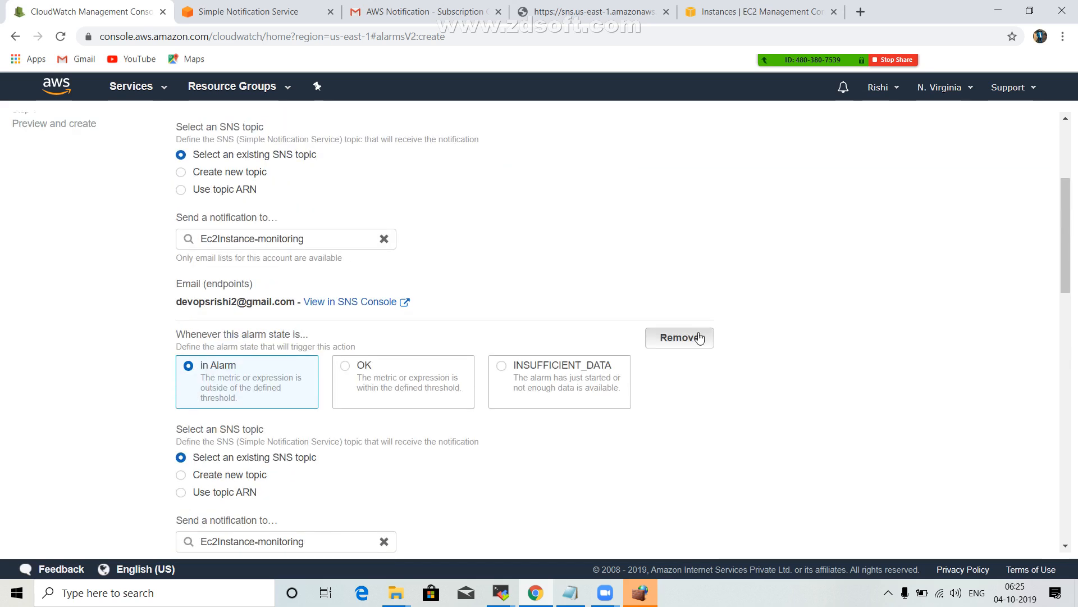
click(682, 336)
Change the last EC2 action from reboot to Stop this instance and continue to the alarm description.
scroll(701, 337, down, 4)
scroll(700, 337, down, 7)
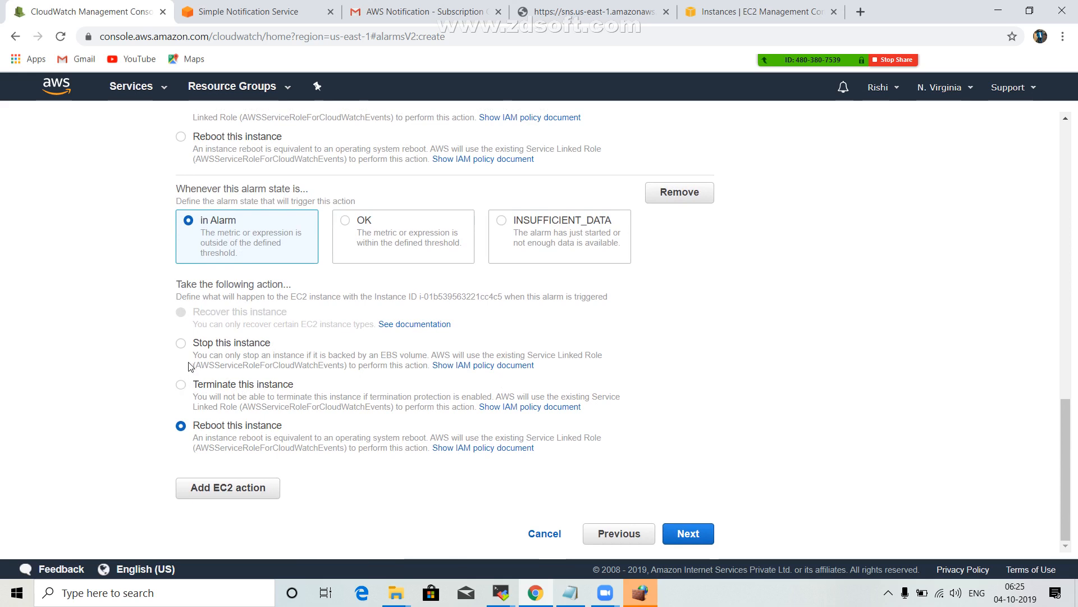
click(180, 343)
click(682, 533)
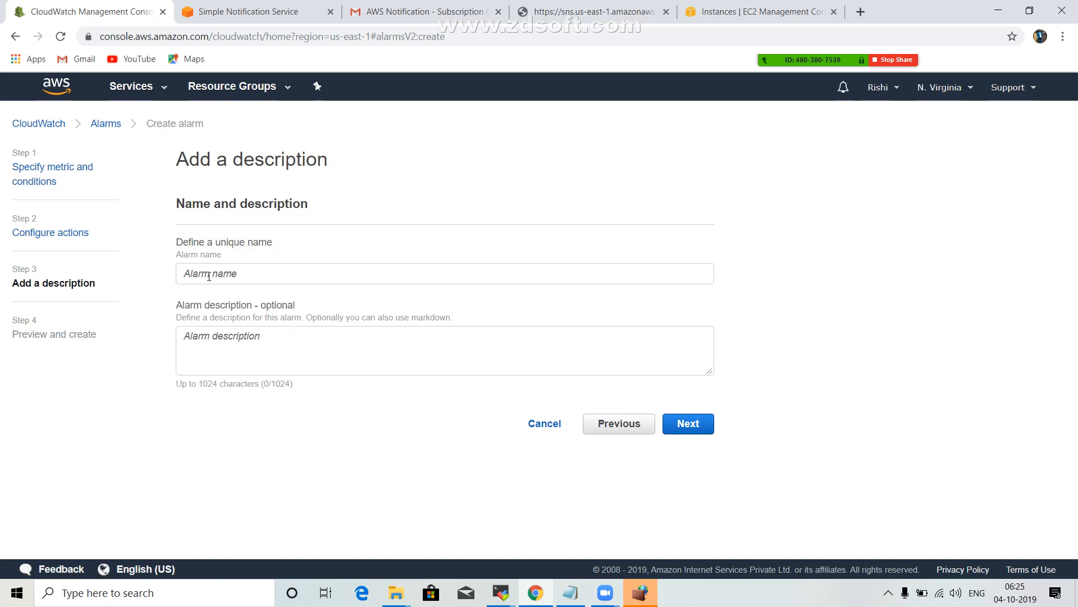
Name the alarm Ec2-Instance monitoring, leave the description empty, and create the alarm from the preview.
click(224, 273)
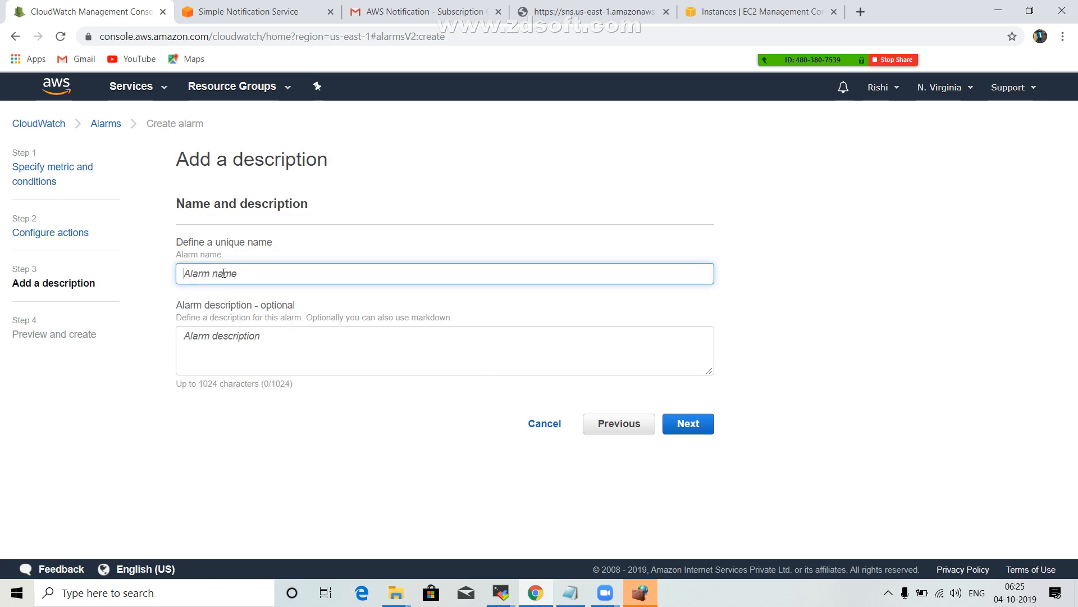
text(Ec2-Instance monitoring)
click(698, 425)
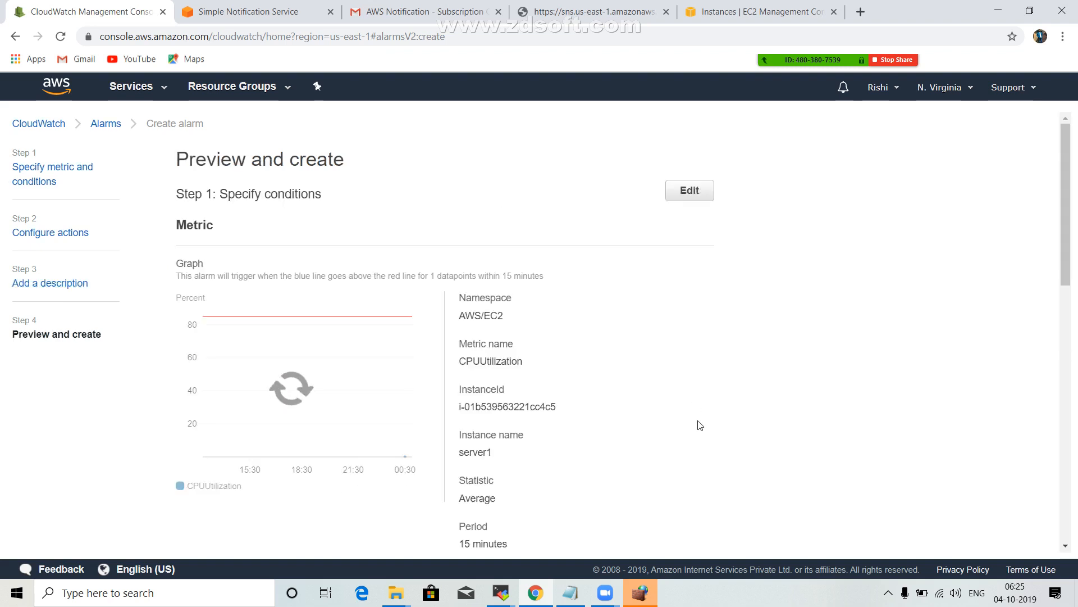
scroll(724, 423, down, 15)
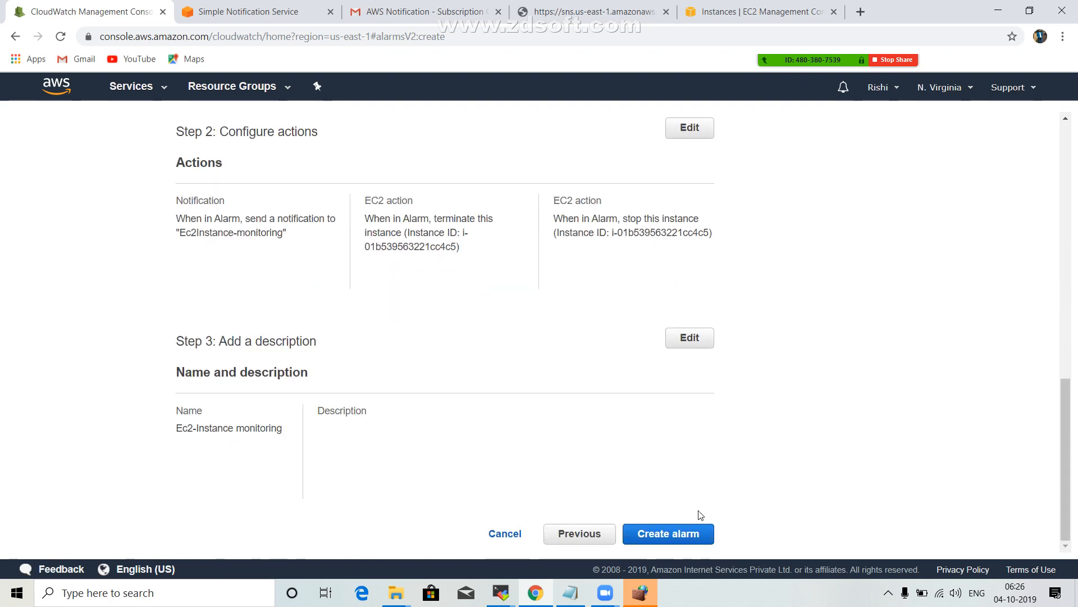
click(671, 539)
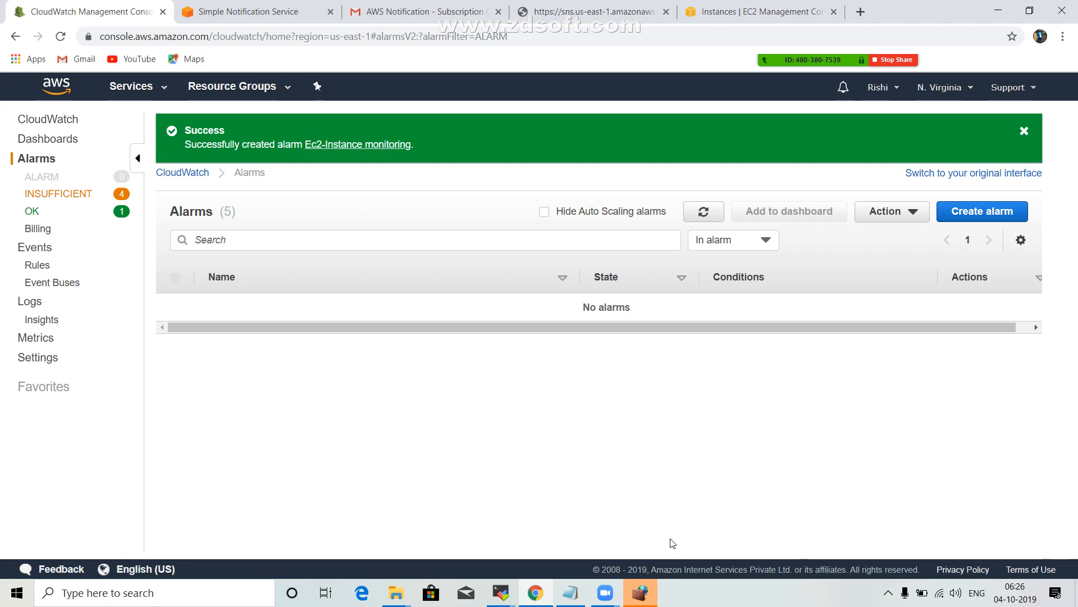
Open the EC2 console in place of the CloudWatch alarms page and return Gmail to the inbox list.
click(432, 5)
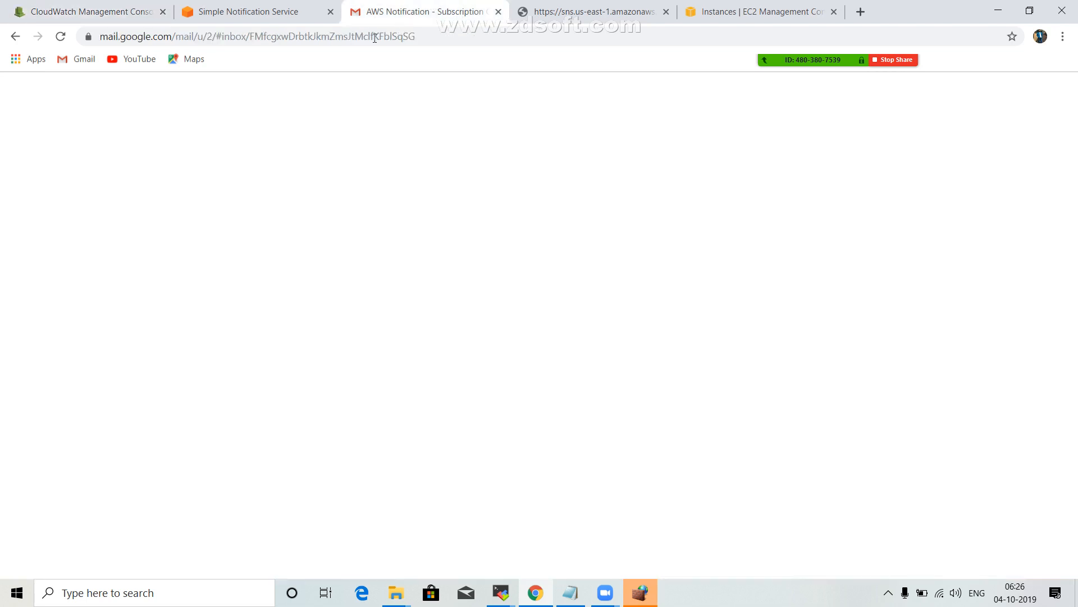
click(236, 8)
click(97, 4)
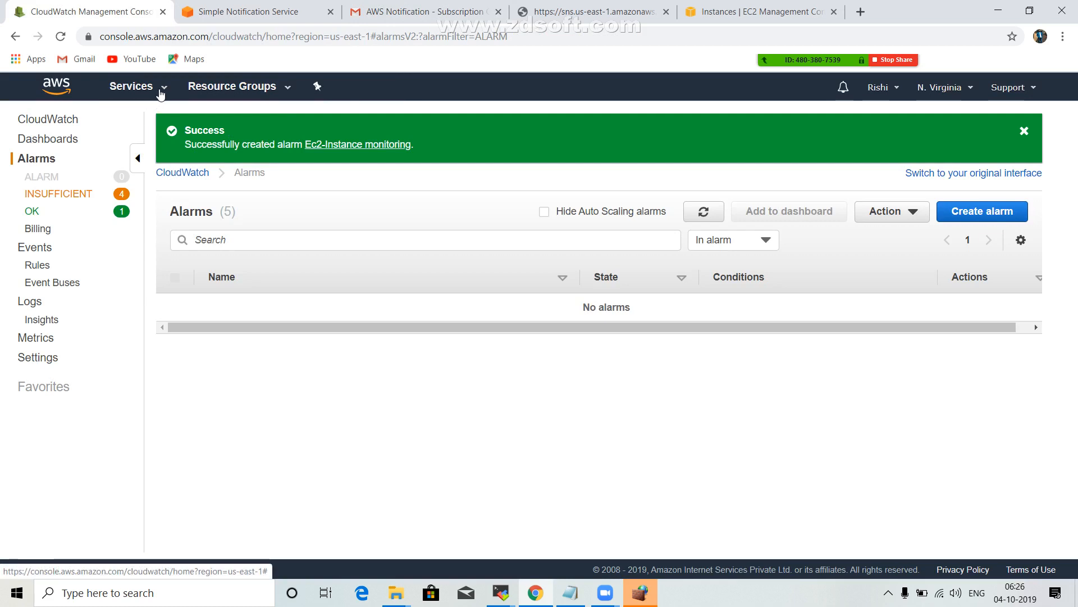
click(163, 90)
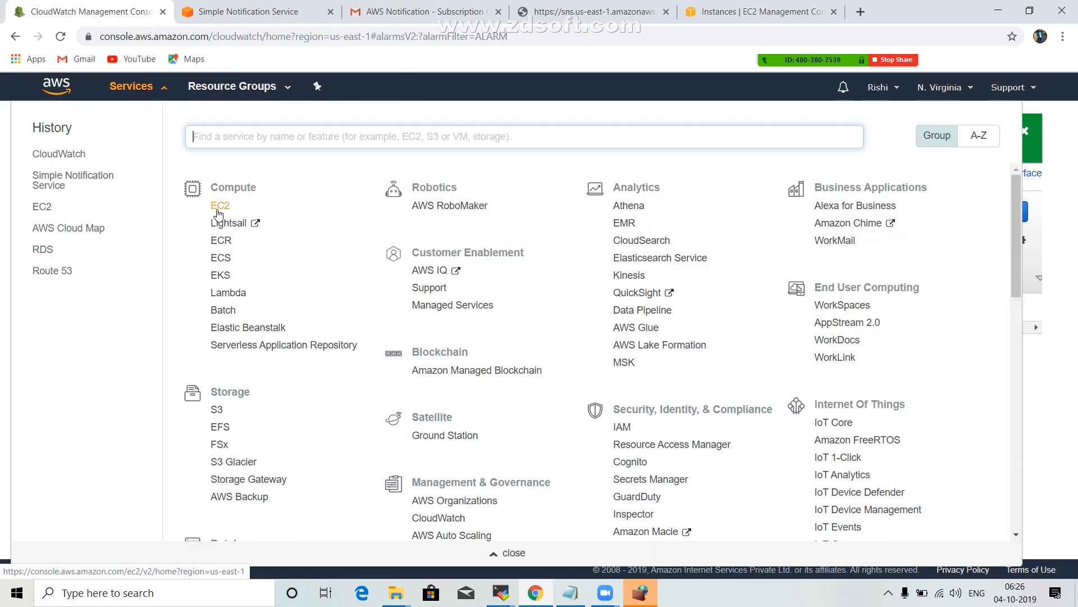
click(219, 207)
click(397, 10)
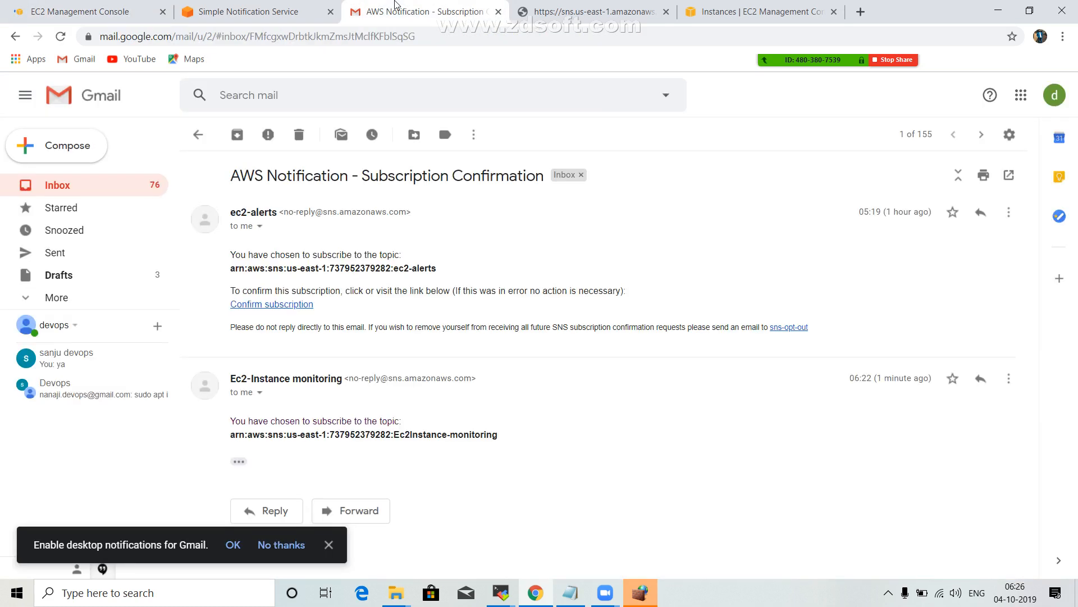
click(198, 135)
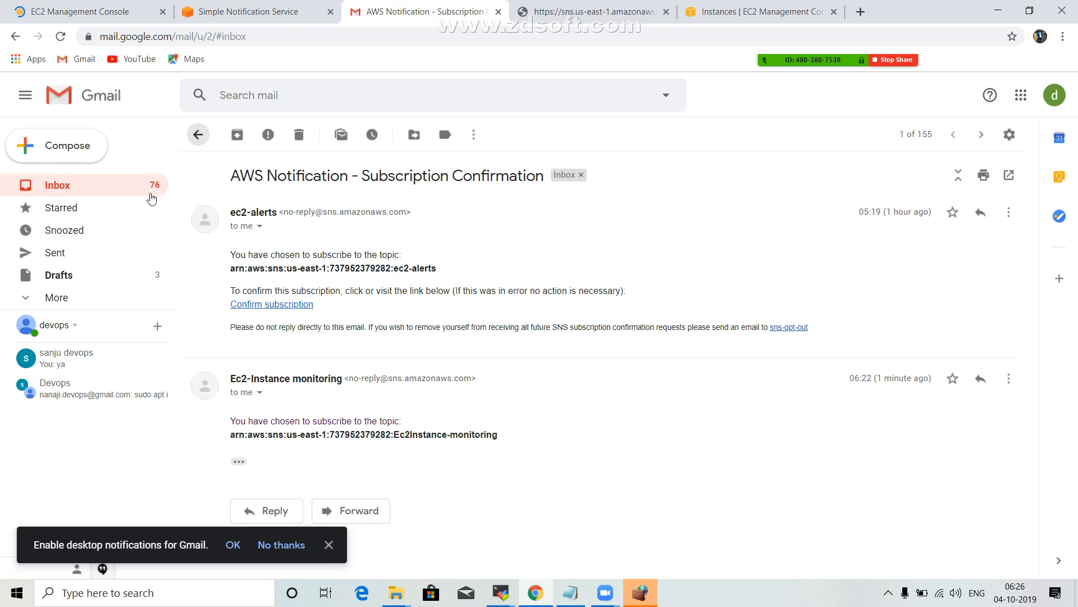
Show the running EC2 instances and stop server1, confirming the stop.
click(107, 10)
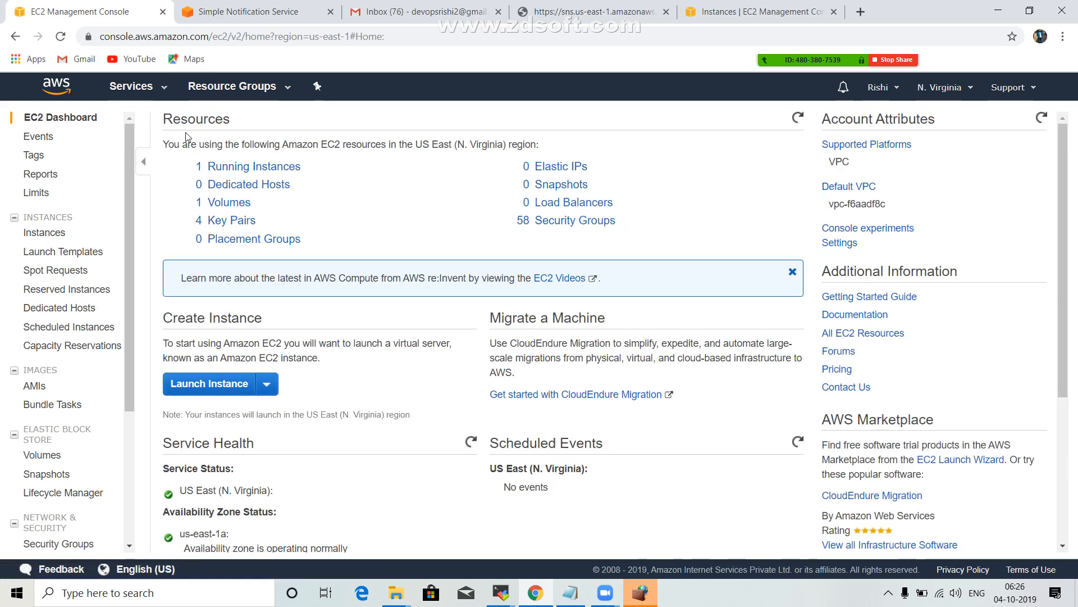
click(259, 167)
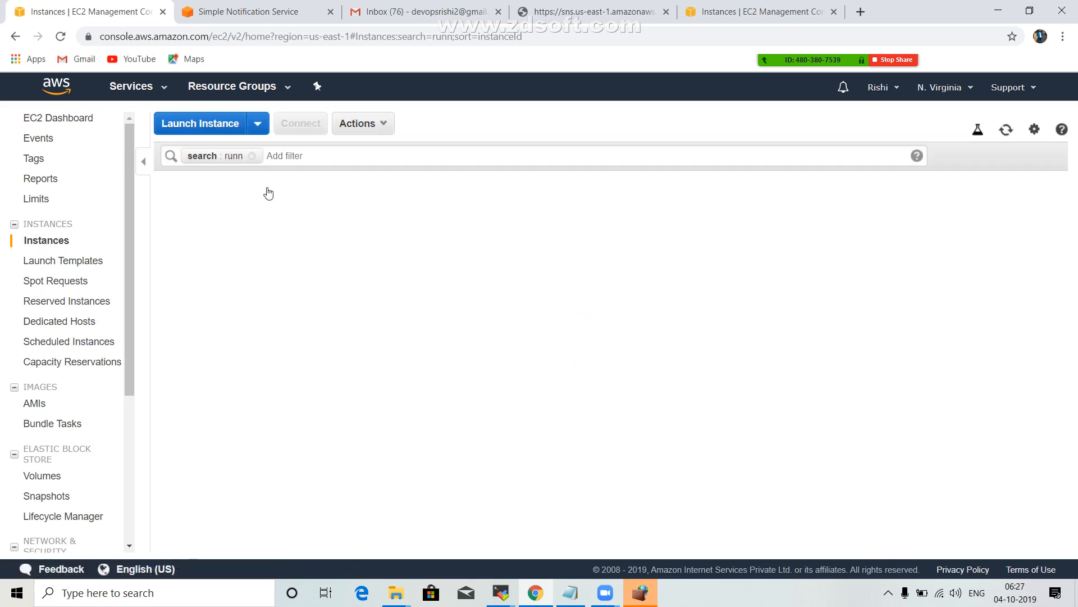
click(387, 125)
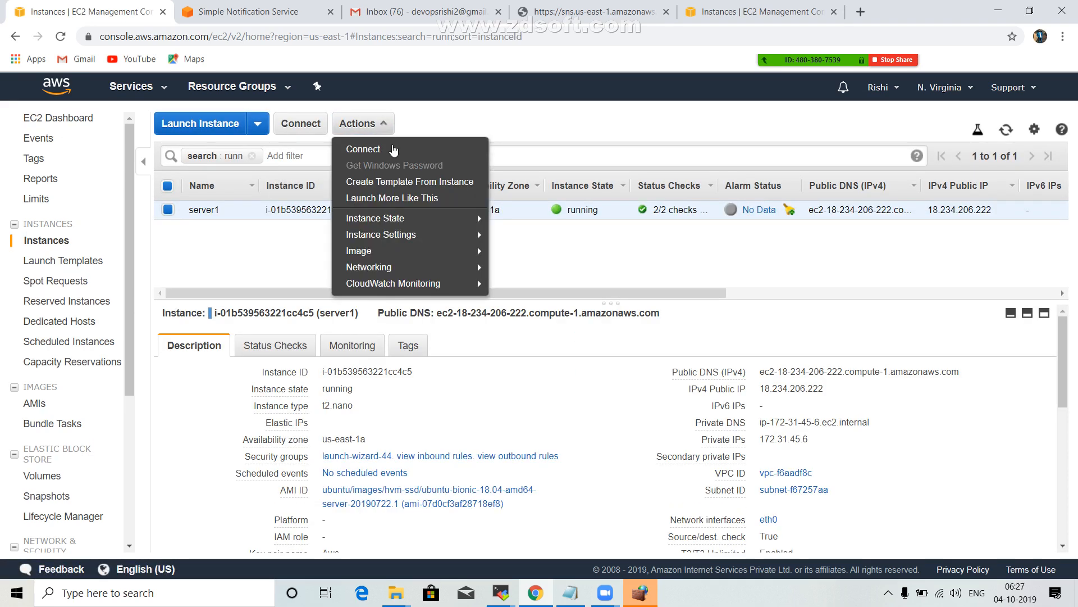
mouse_move(432, 219)
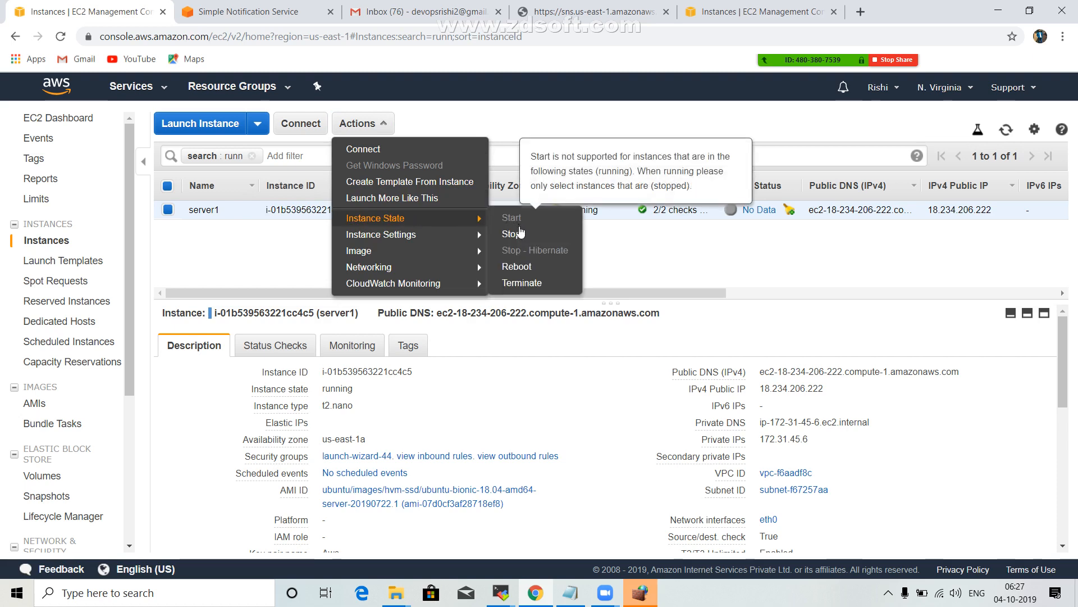
click(533, 236)
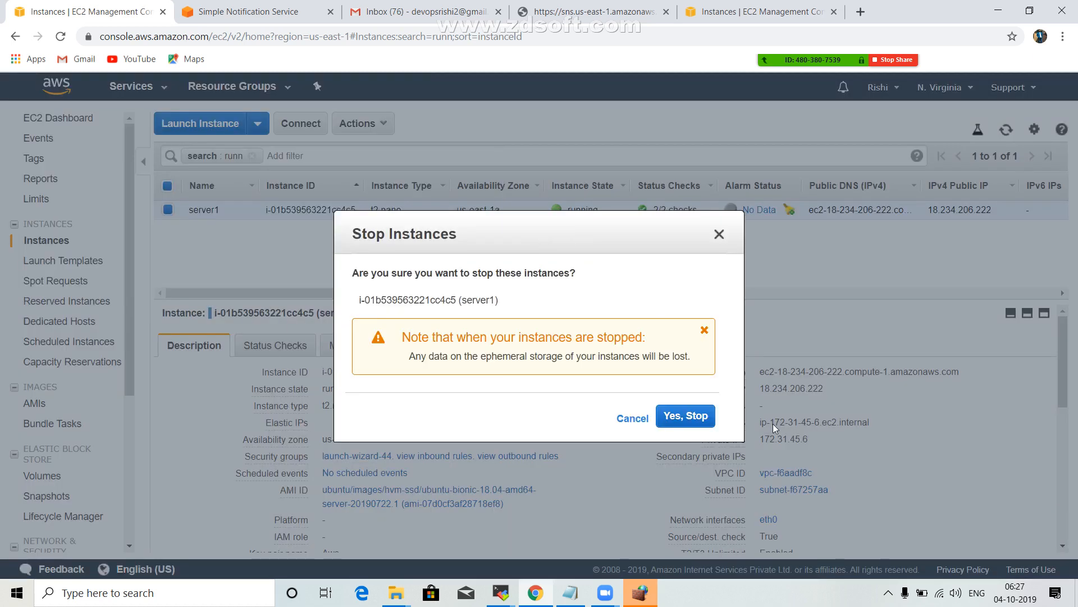
click(687, 416)
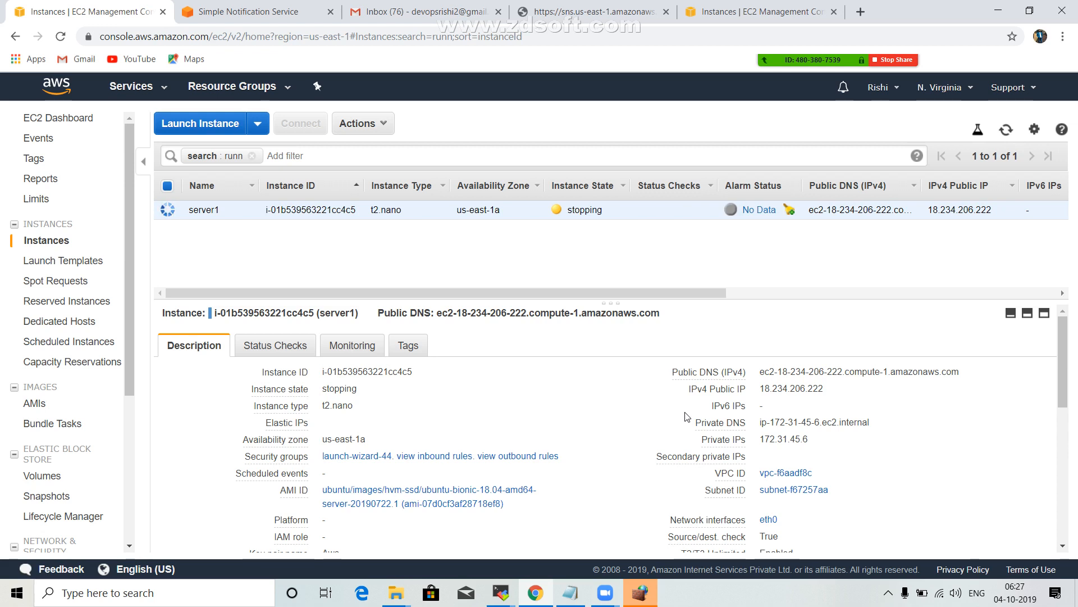
Copy server1's public IP 18.234.206.222, switch to MobaXterm, and set up an SSH session to that host with username ubuntu.
click(836, 389)
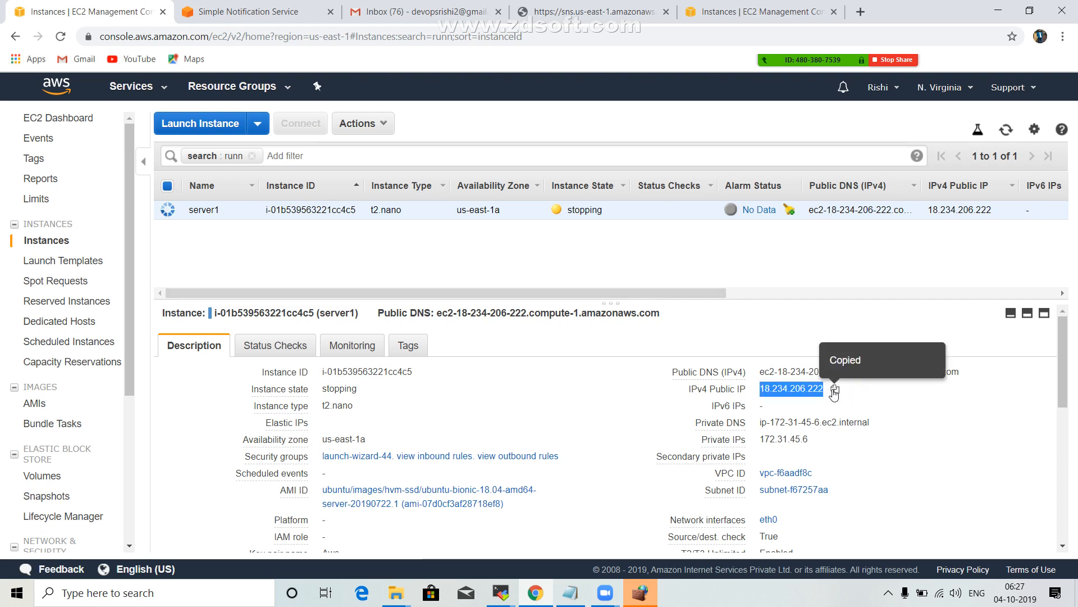
click(495, 600)
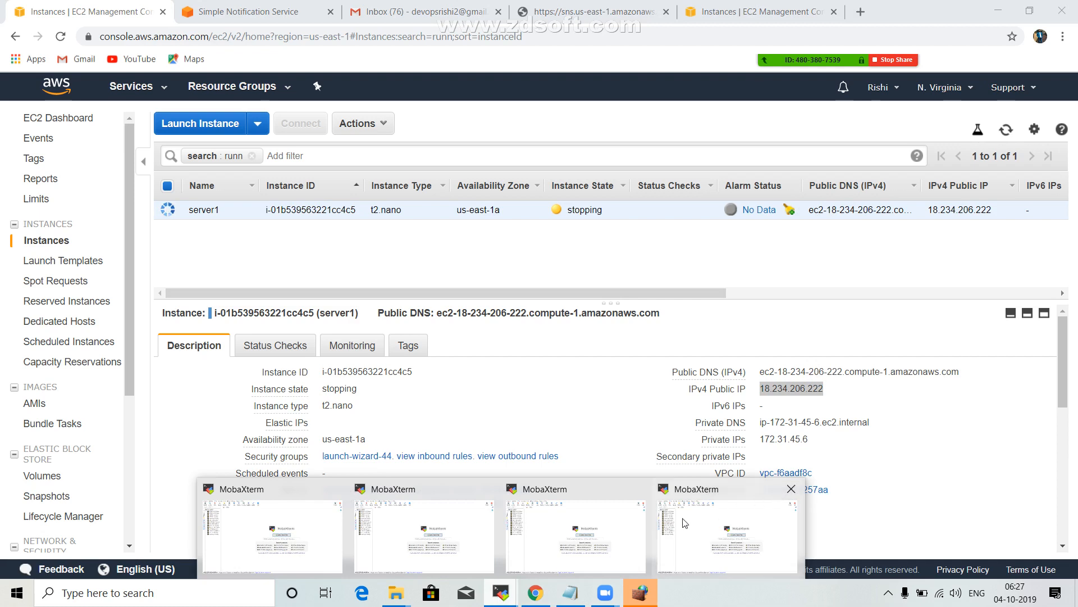
click(685, 523)
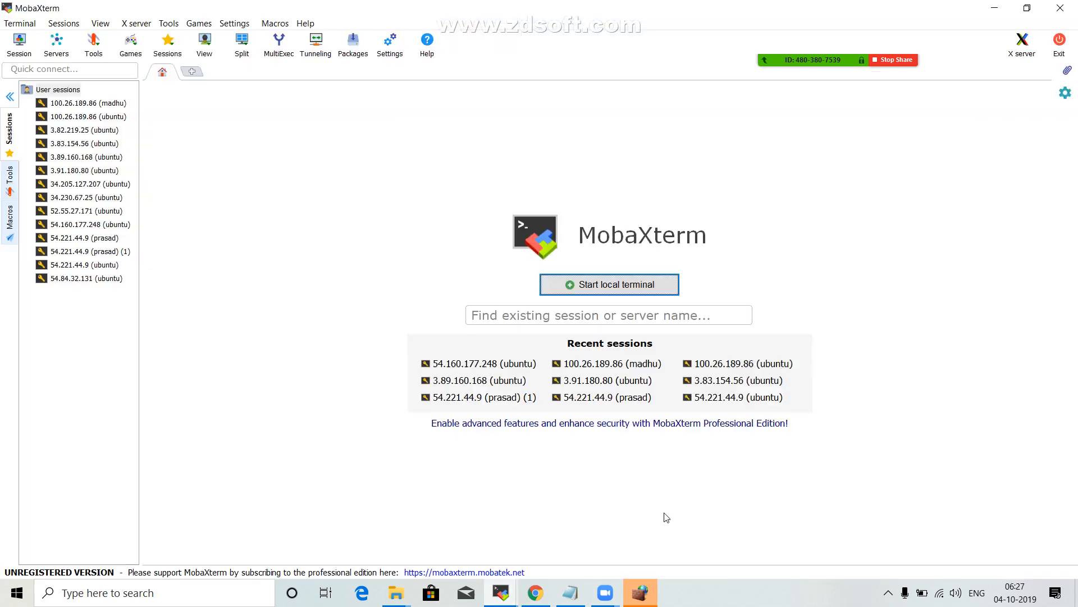
click(19, 46)
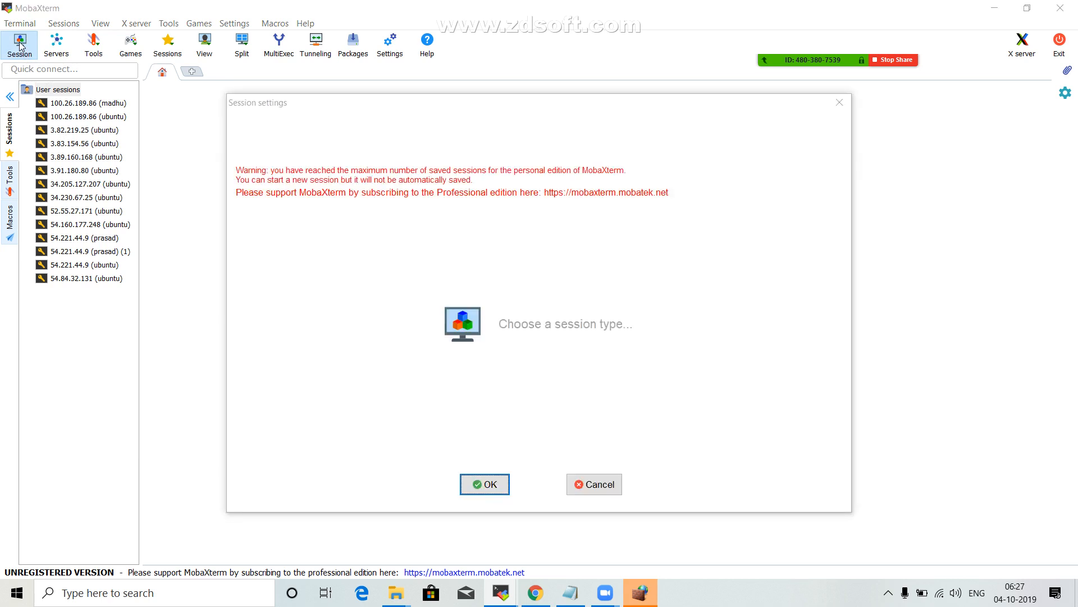
click(253, 150)
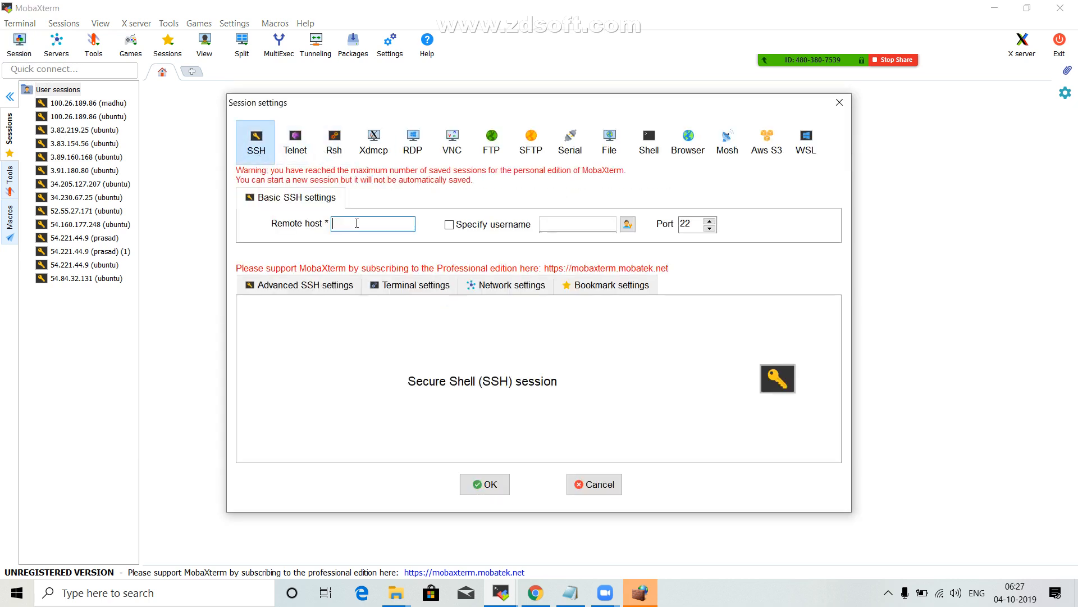
key(ctrl+v)
click(466, 230)
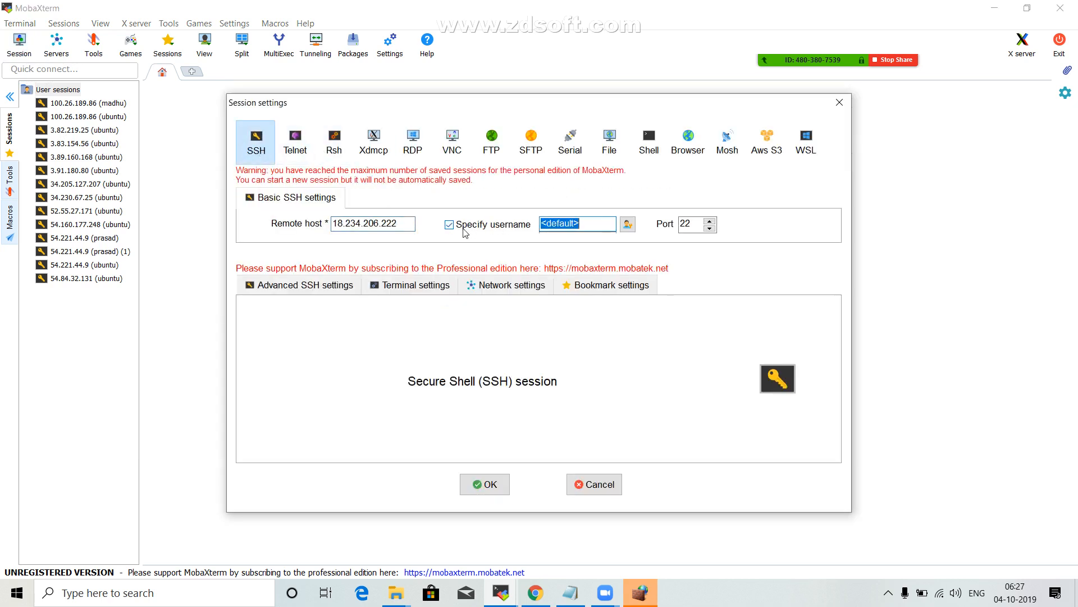
text(ubuntu)
Set the SSH session to use the private key file Aws.pem from the Aws-Keypair folder and start the session.
click(338, 286)
click(318, 414)
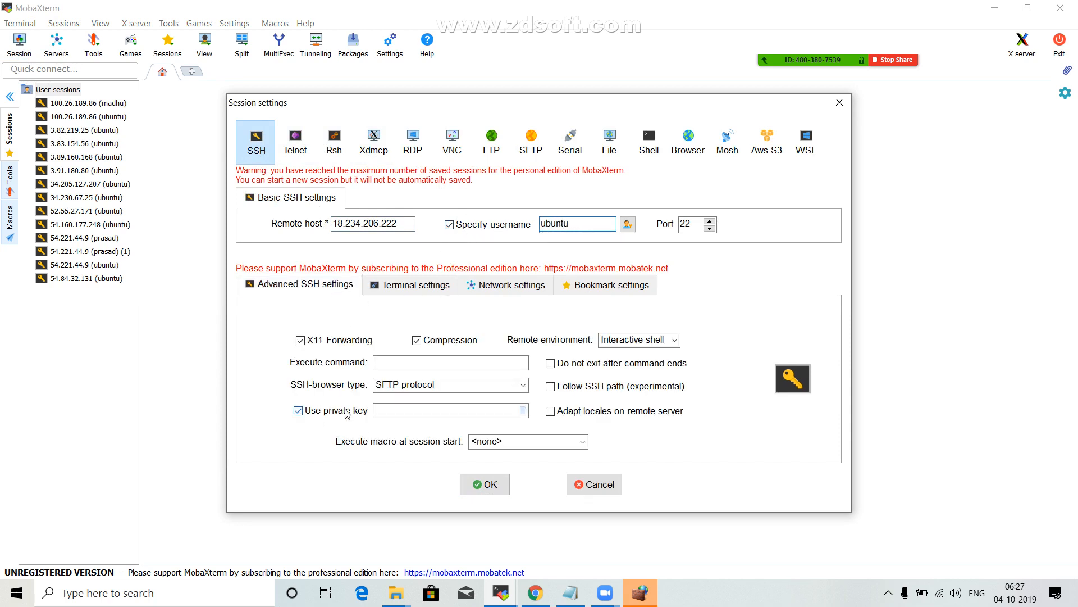
click(523, 414)
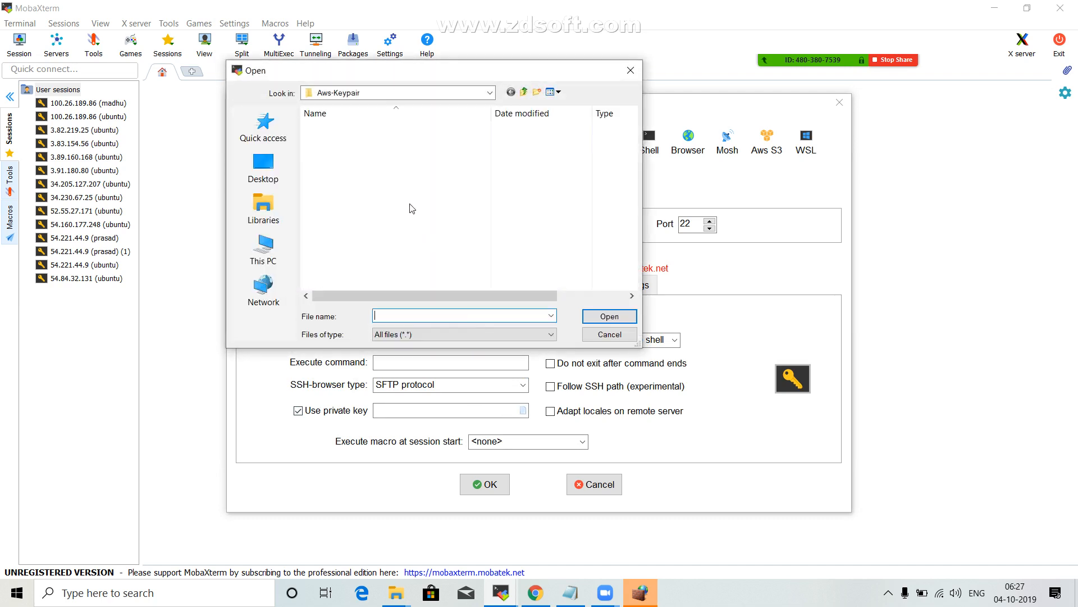
click(336, 127)
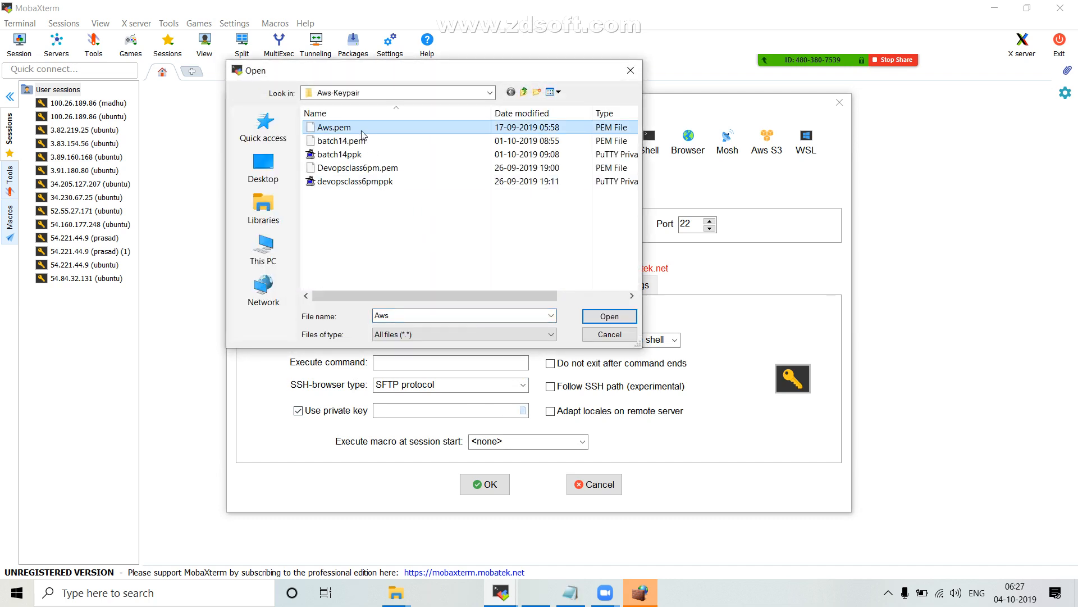
click(612, 317)
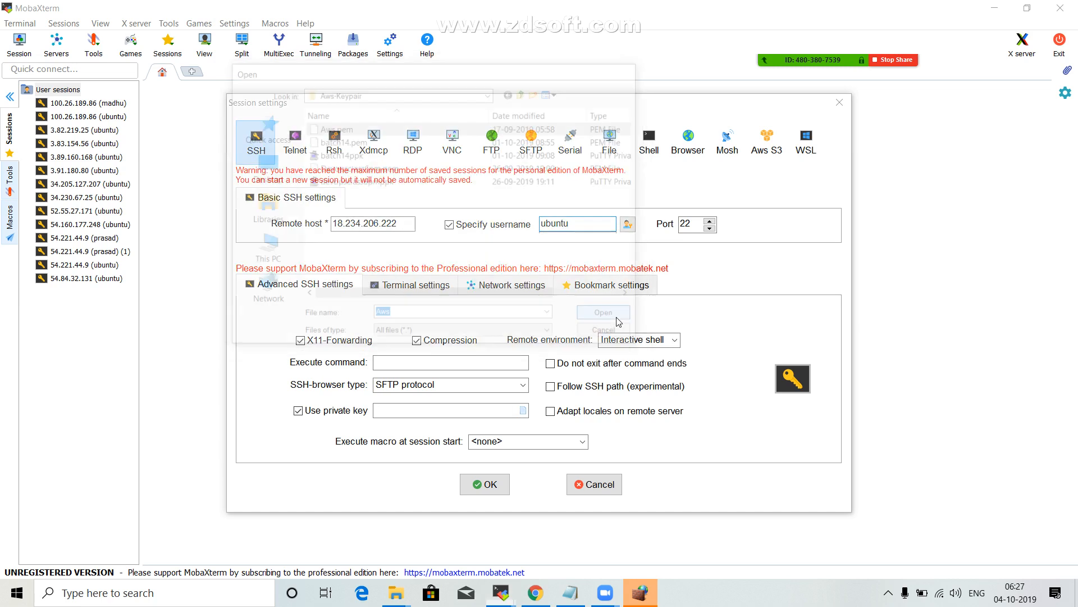
click(488, 485)
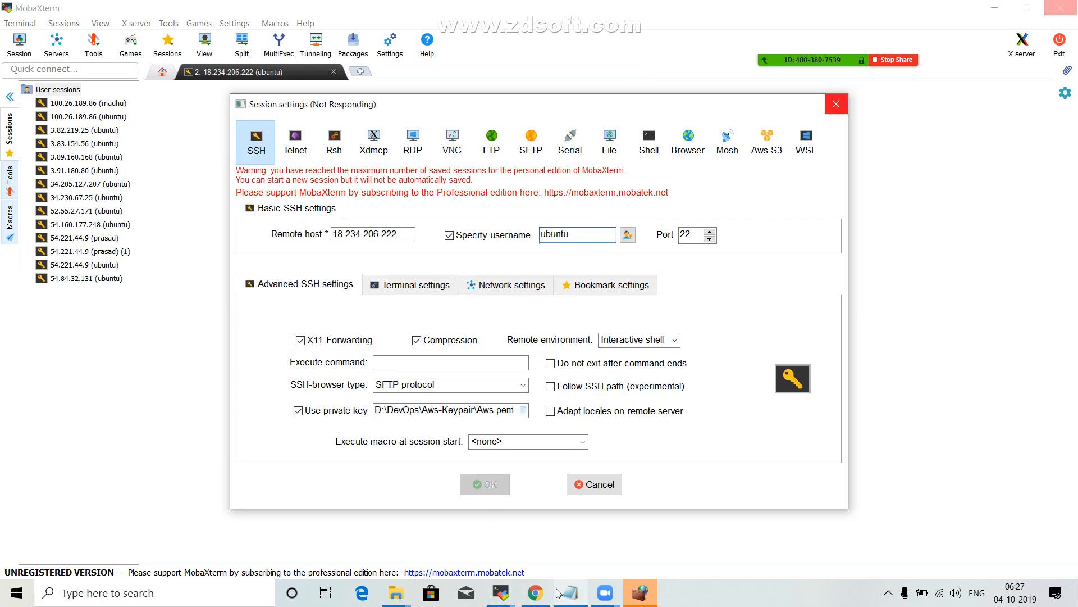
Switch back to Chrome and check the Gmail inbox for a new AWS notification about the instance.
click(535, 592)
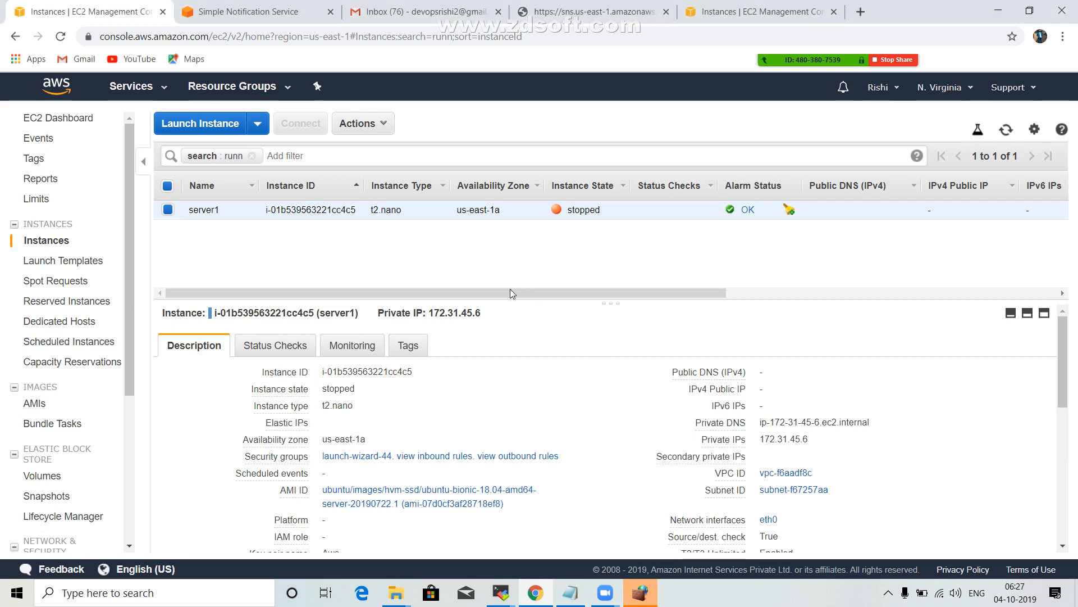
click(441, 8)
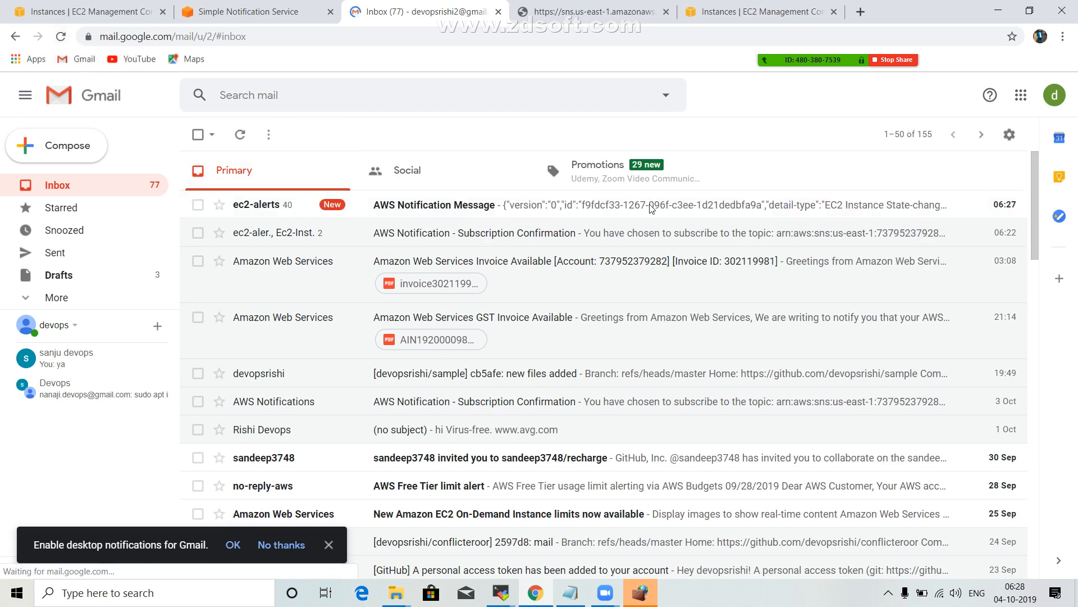
Try to open the newest AWS Notification Message from ec2-alerts in the Gmail inbox.
click(482, 212)
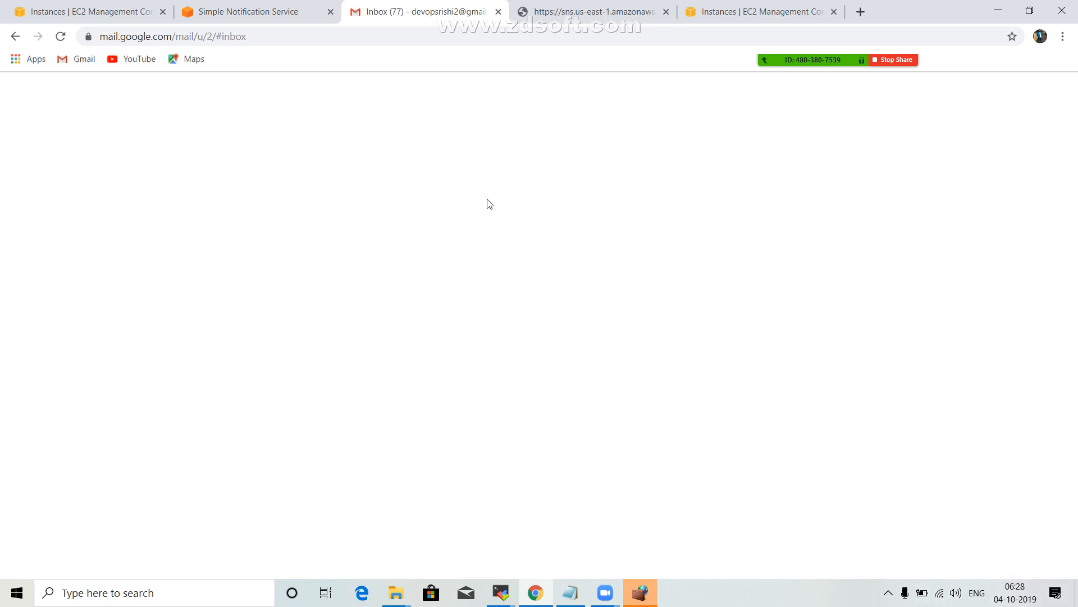
click(236, 8)
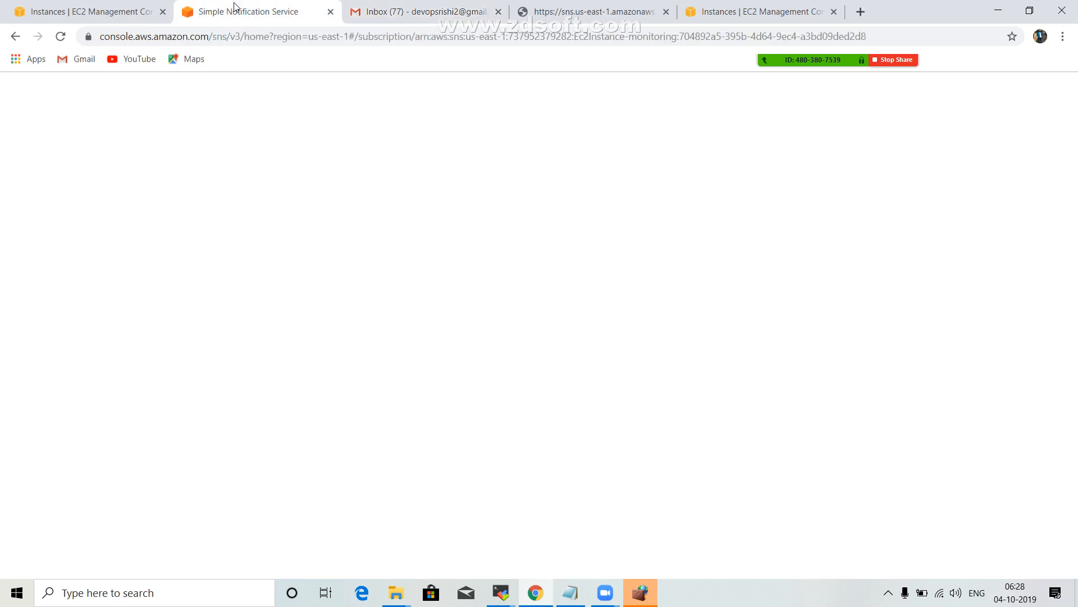
click(472, 4)
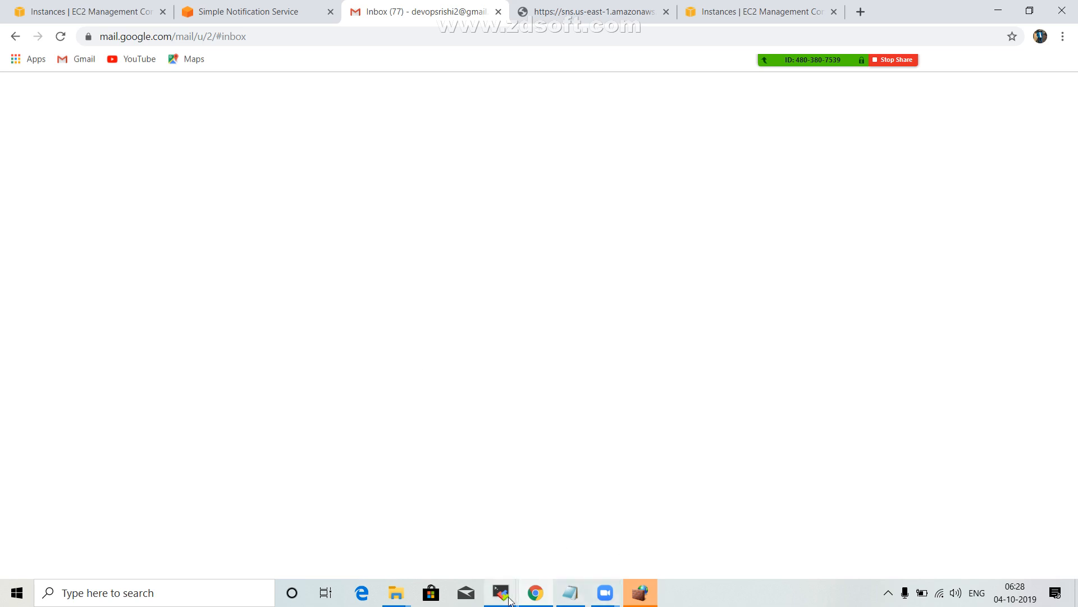
Switch to MobaXterm and open the settings for a new SSH session.
mouse_move(502, 596)
click(695, 530)
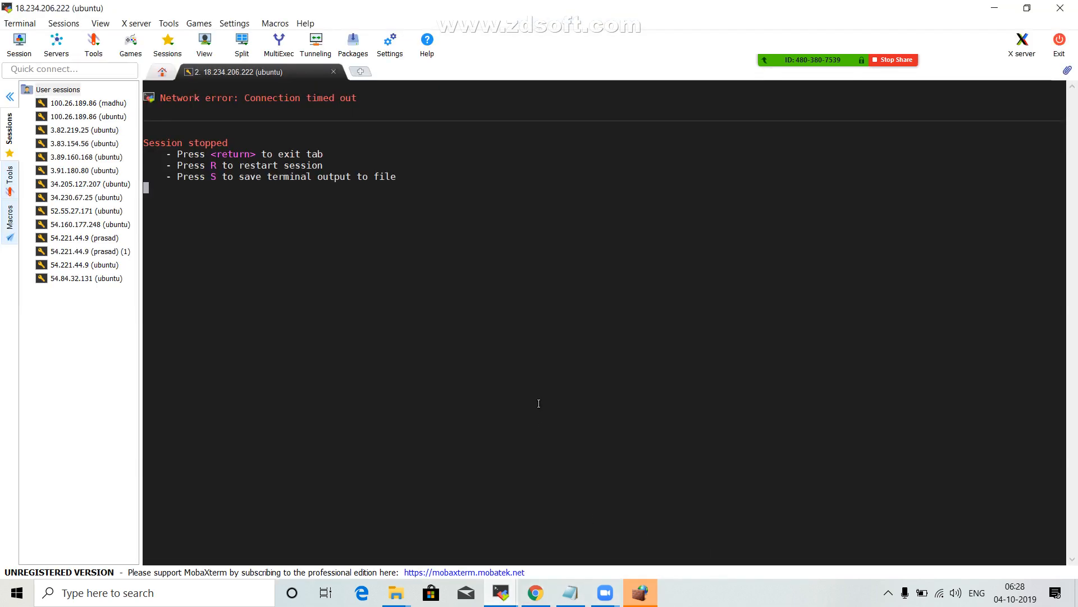
click(20, 45)
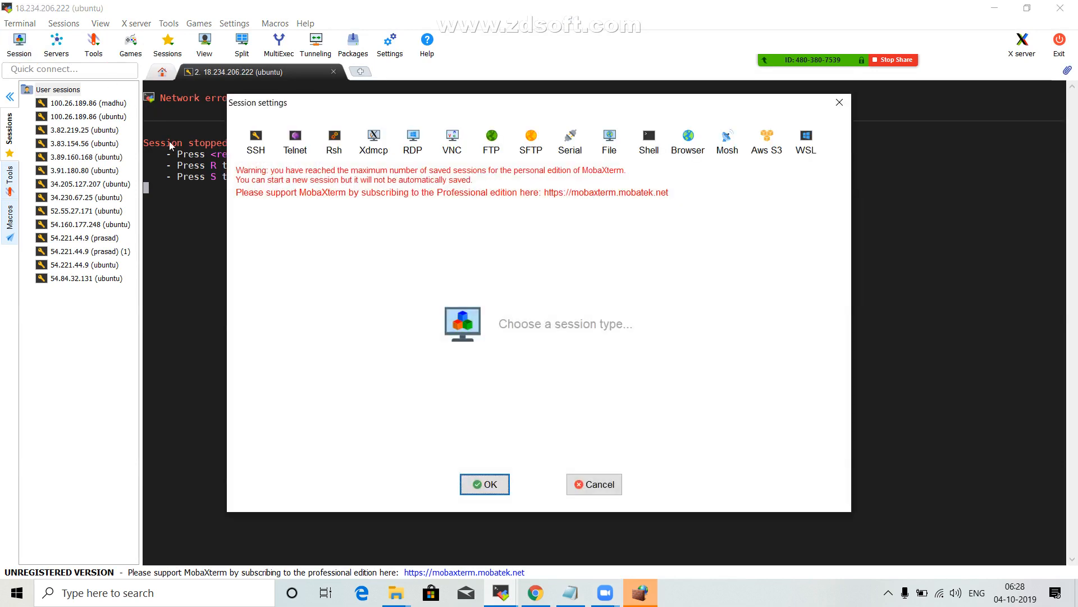
click(256, 140)
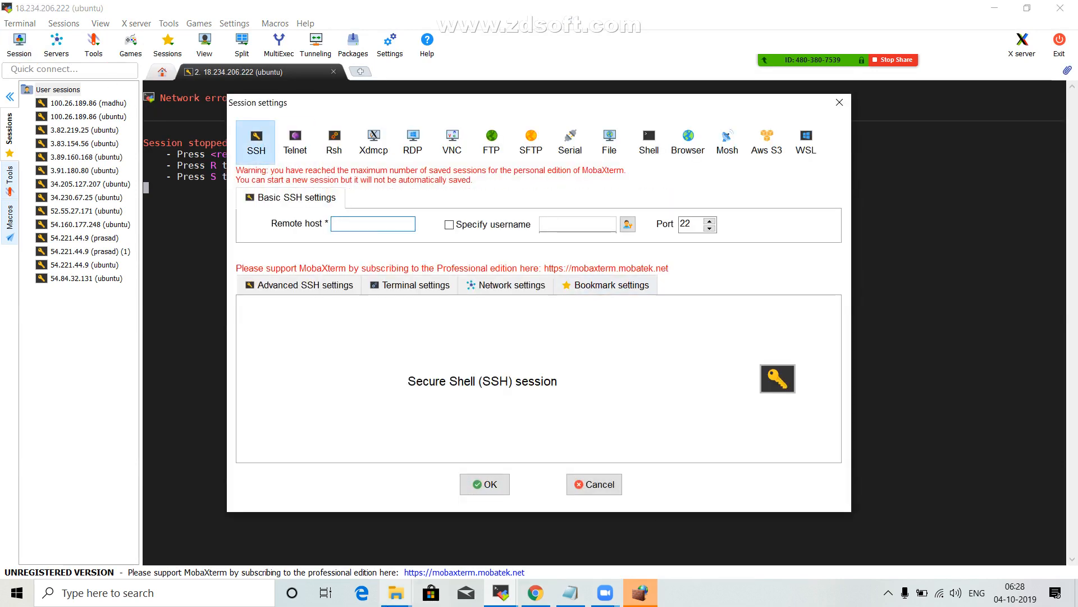
Switch back to Chrome's EC2 instances page and start the stopped instance server1, confirming the start.
click(551, 597)
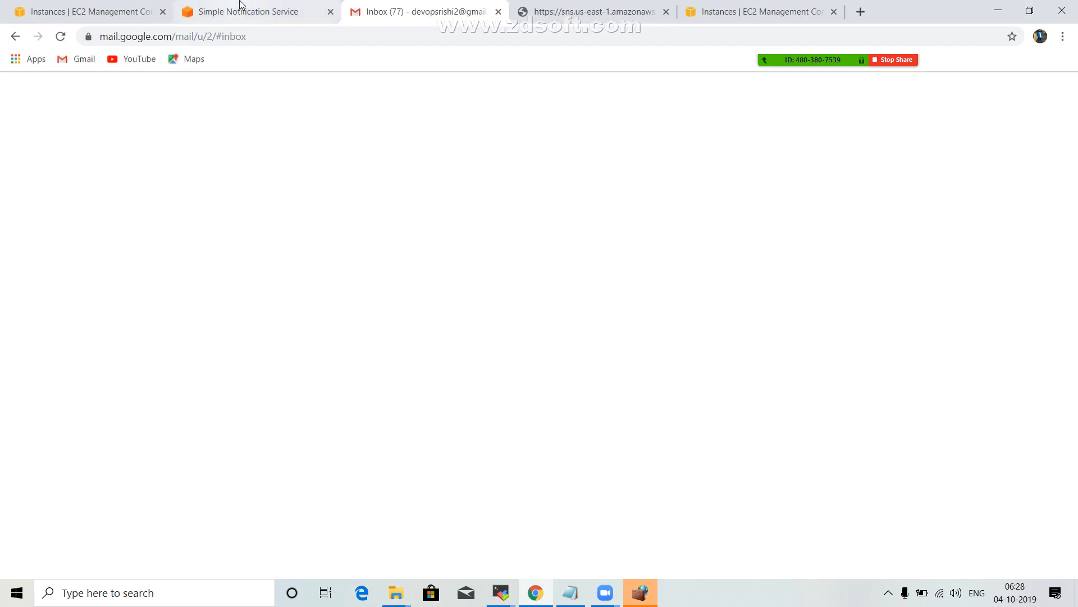
click(83, 5)
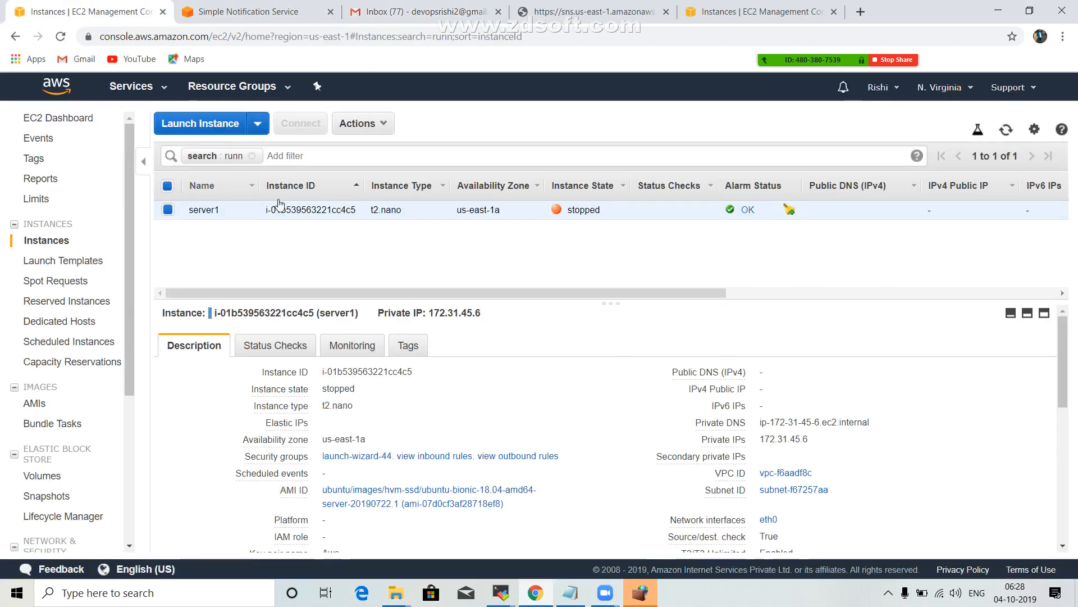
click(388, 125)
mouse_move(393, 219)
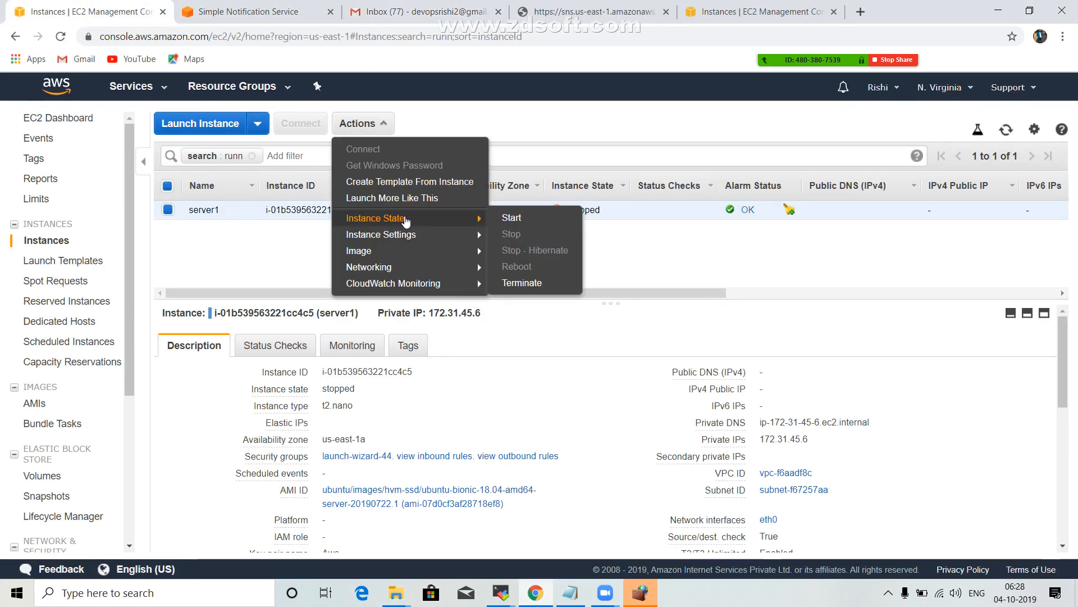
click(512, 219)
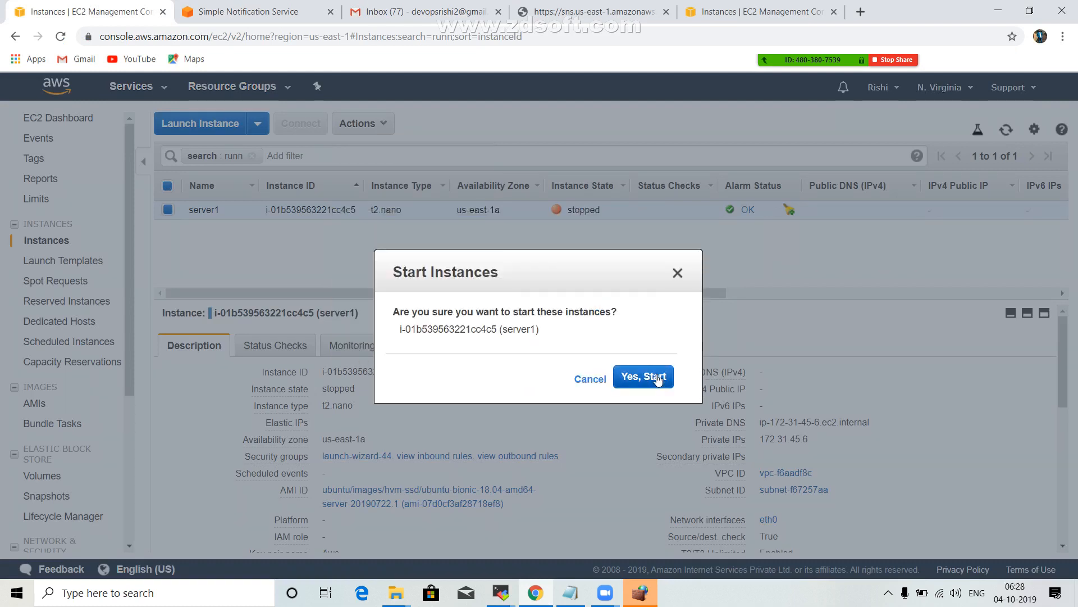
click(636, 375)
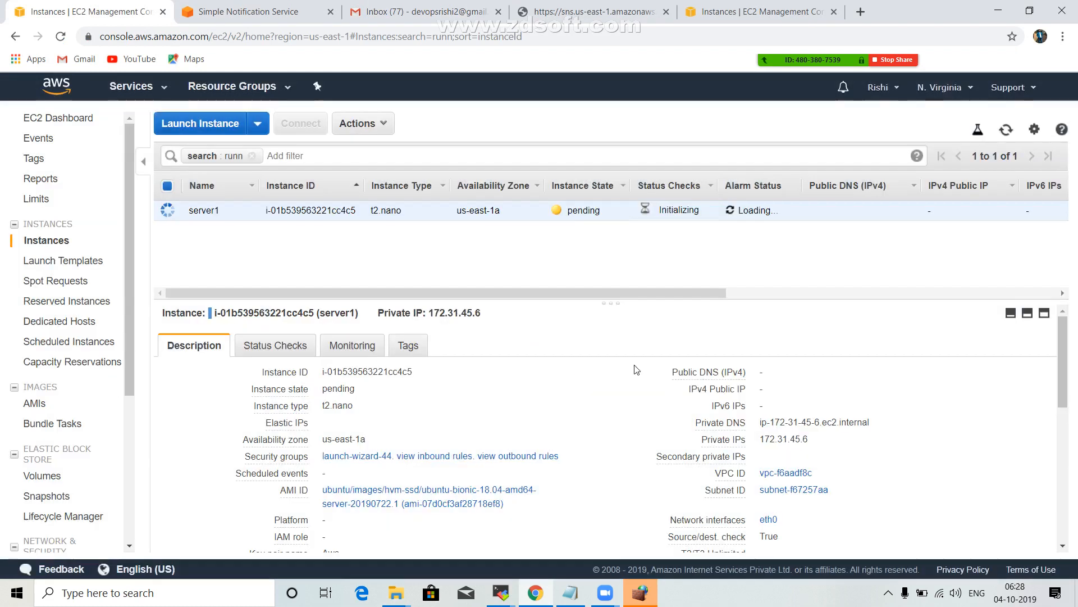
Check the computer's Wi-Fi connection and reload the Gmail inbox.
click(944, 596)
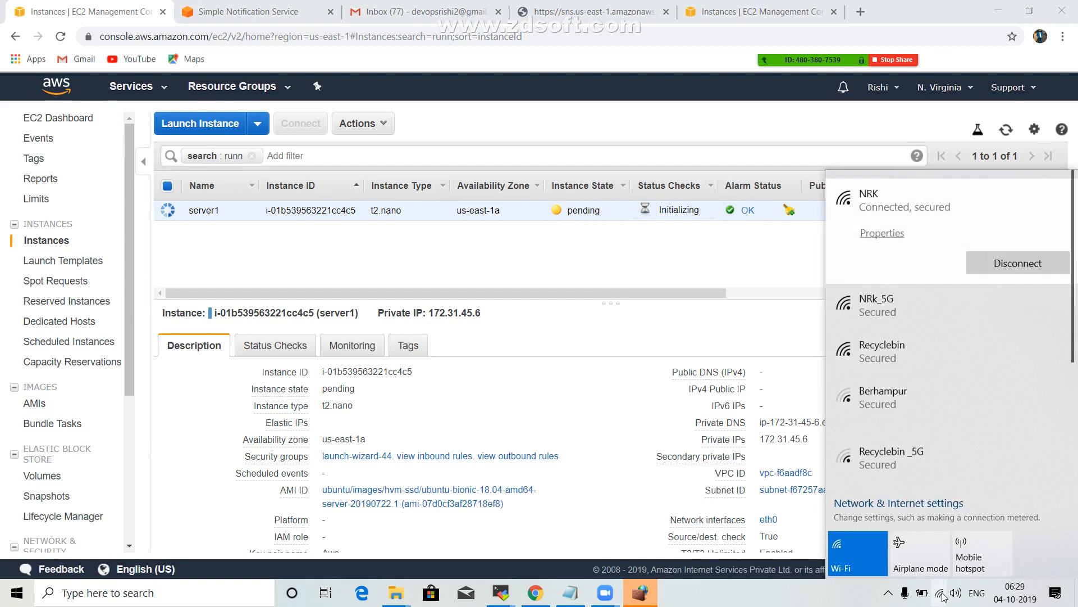
click(260, 10)
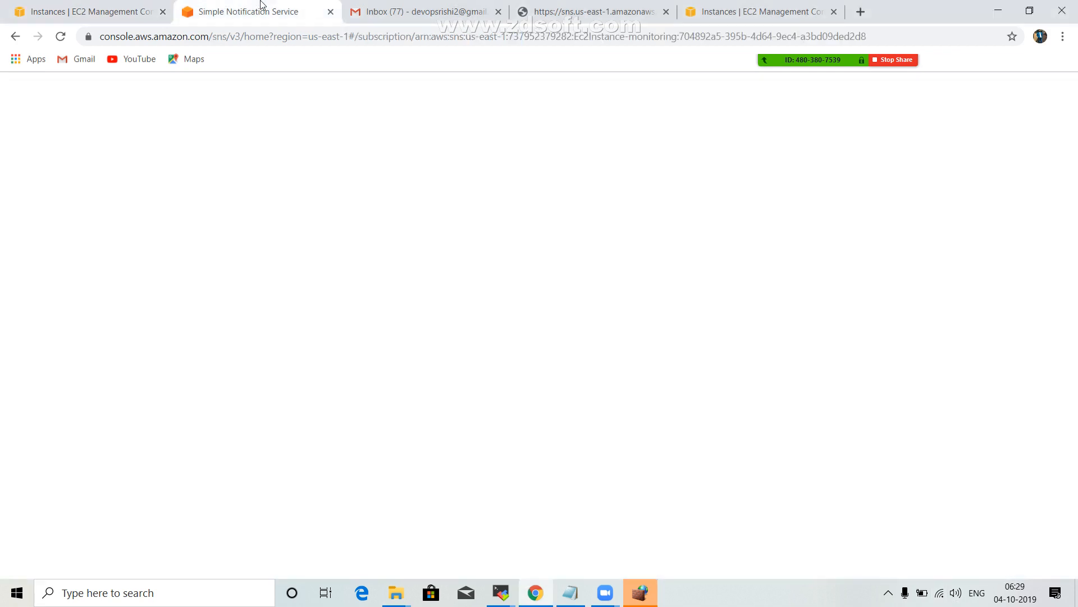
click(438, 11)
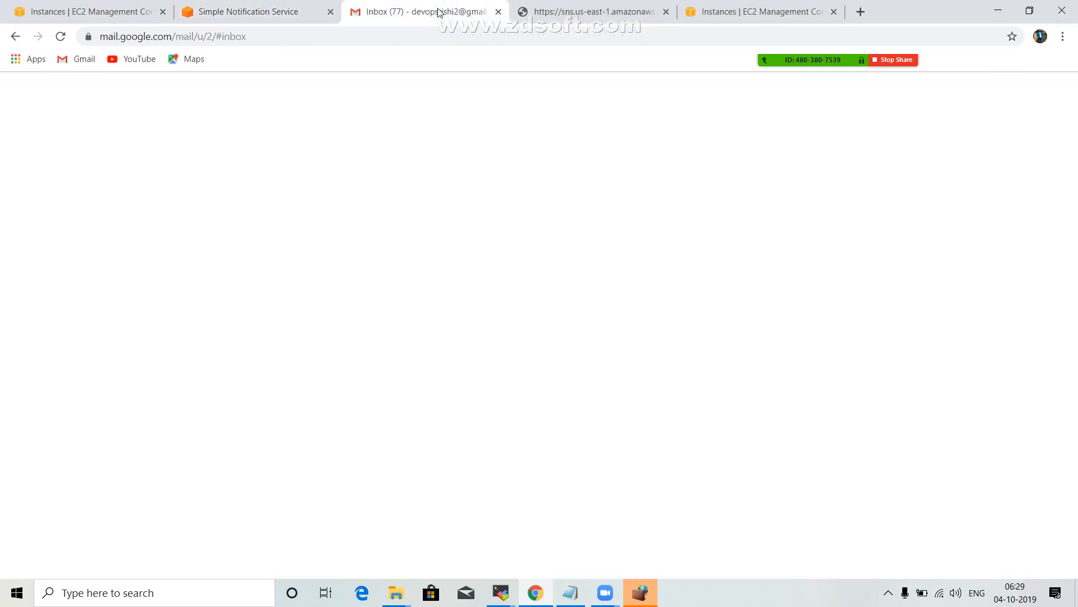
click(61, 40)
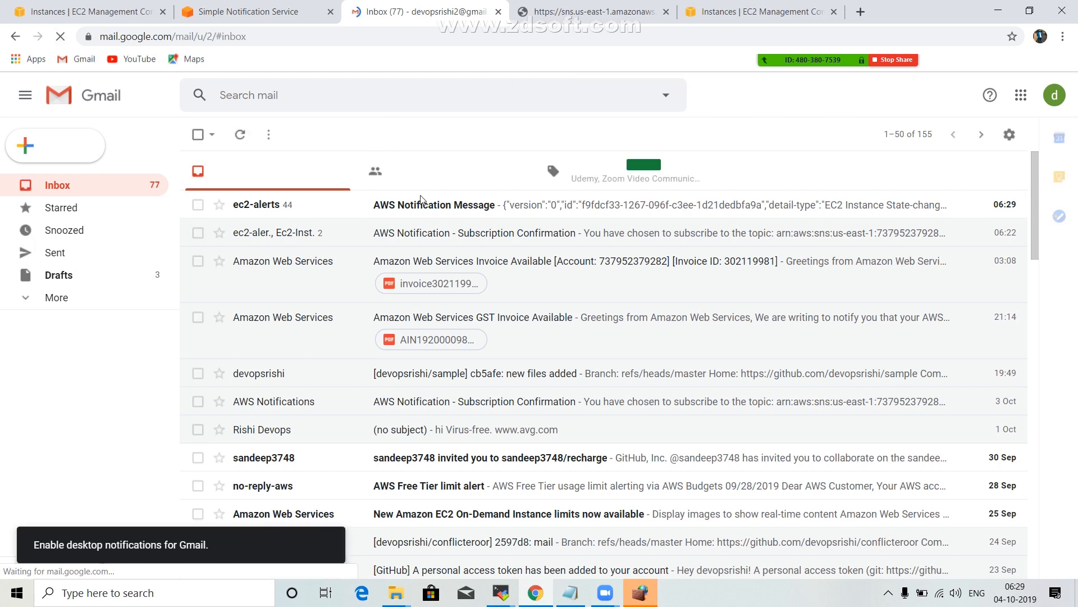
Open the AWS Notification Message conversation, expand the oldest ec2-alerts email, and examine its region, instance state and full notification text.
click(493, 210)
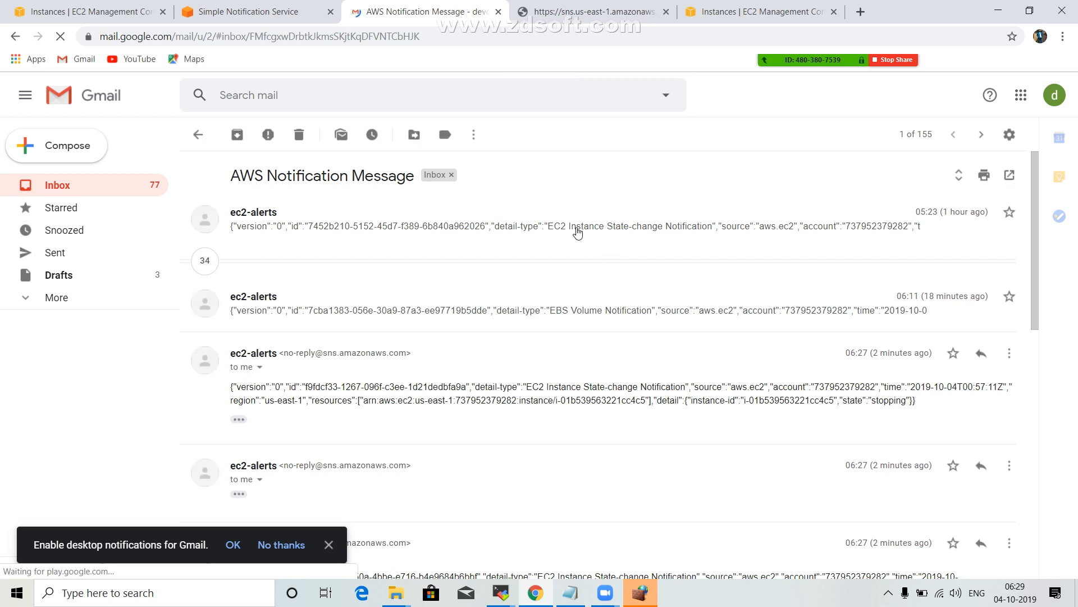
click(579, 228)
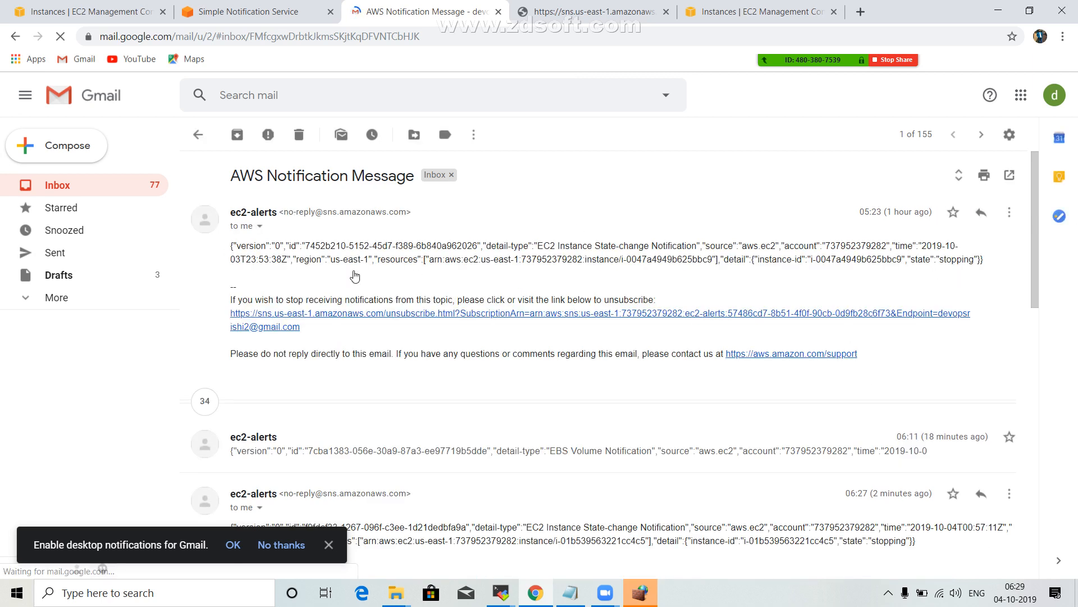
drag(328, 259, 349, 259)
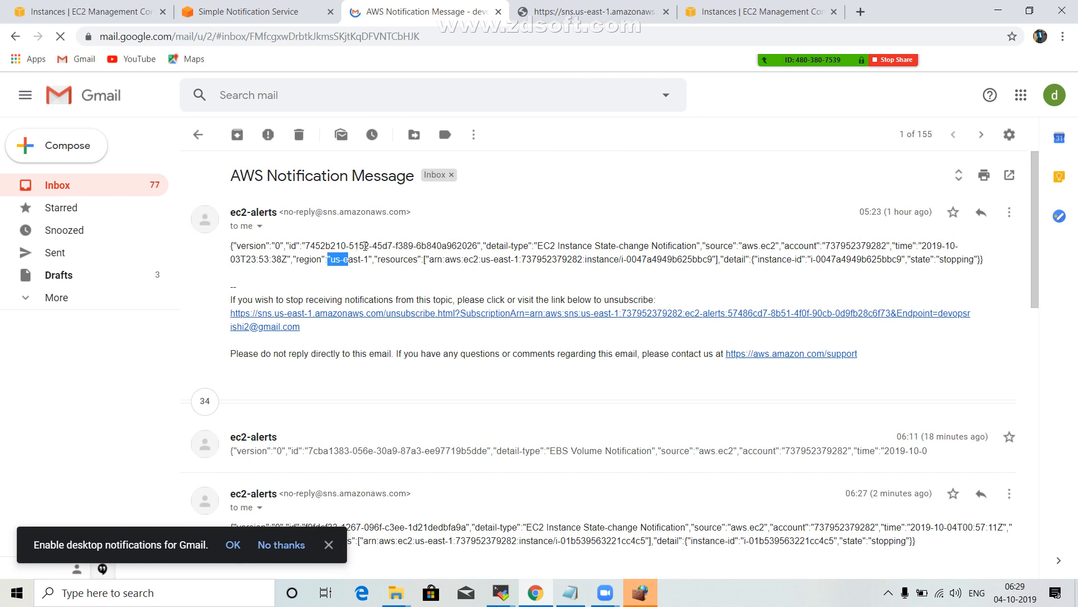
drag(917, 259, 971, 259)
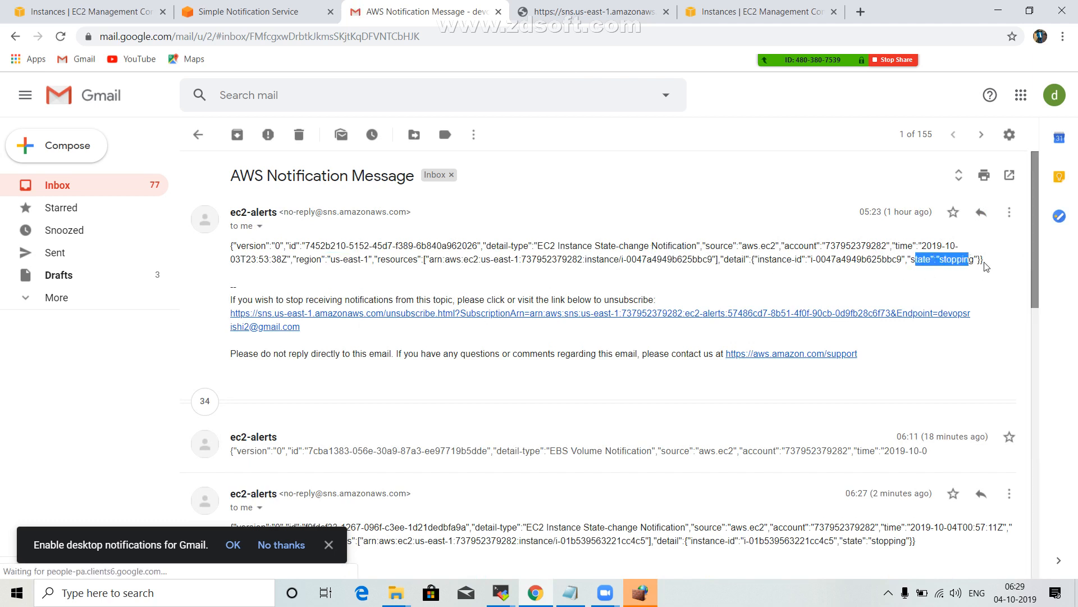
drag(983, 259, 234, 245)
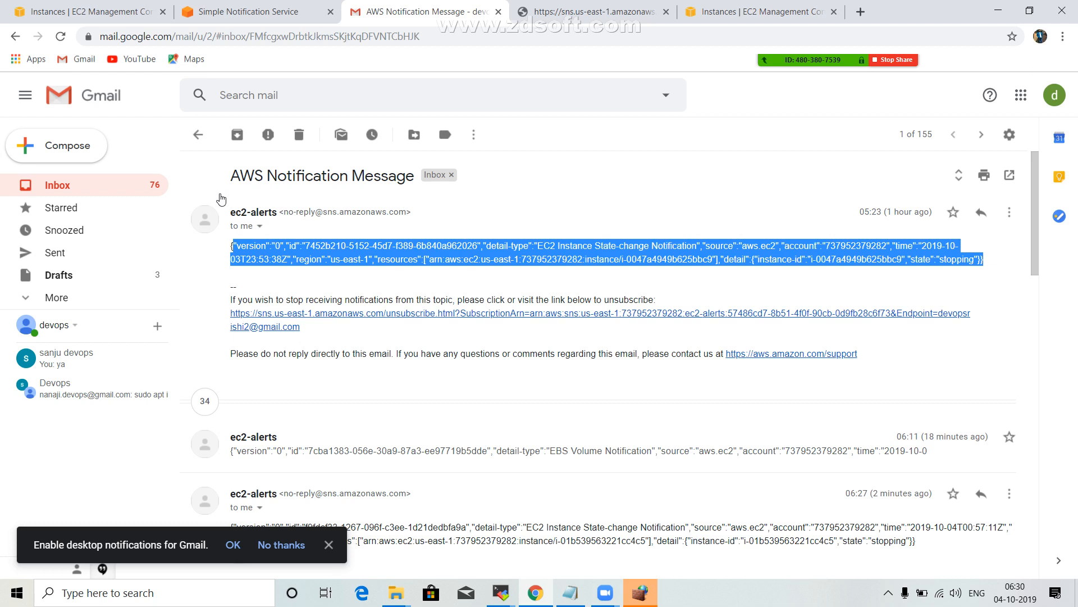
click(221, 199)
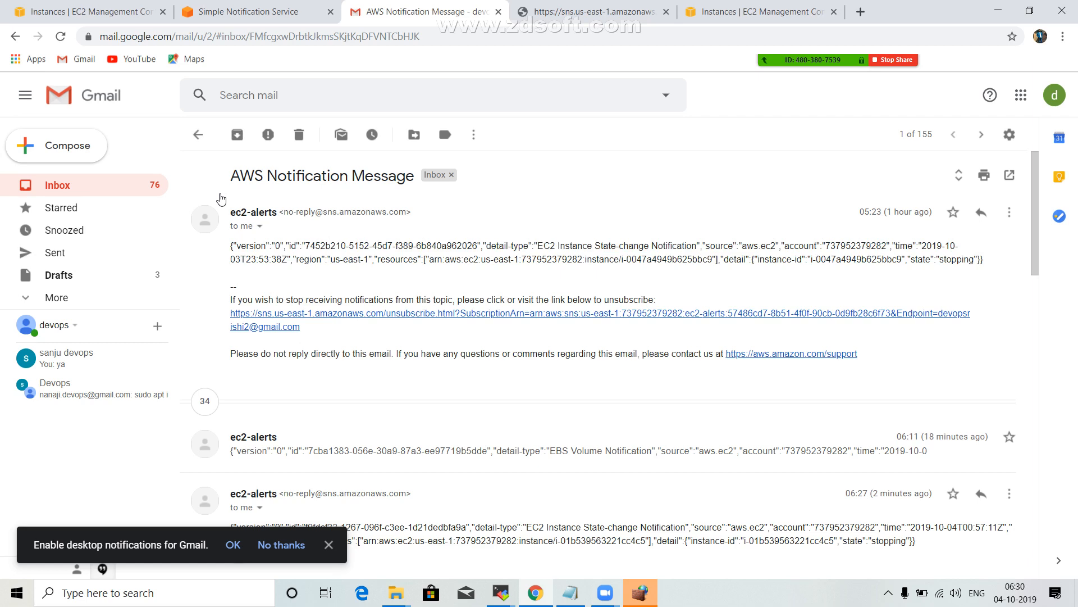
Return to the EC2 instances page and copy server1's new IPv4 public IP 34.229.210.193.
click(276, 9)
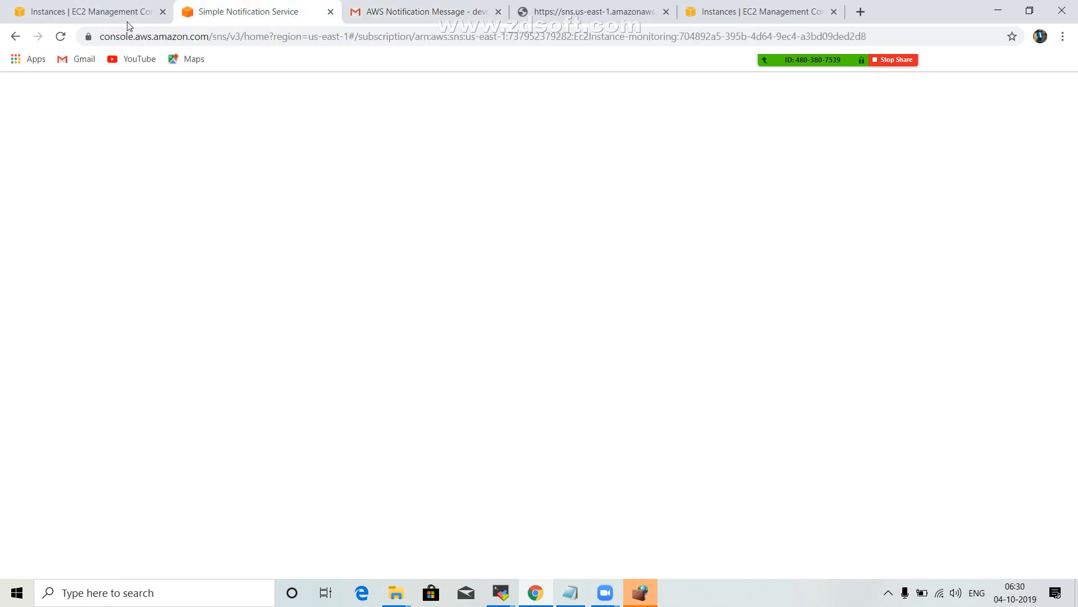
click(87, 16)
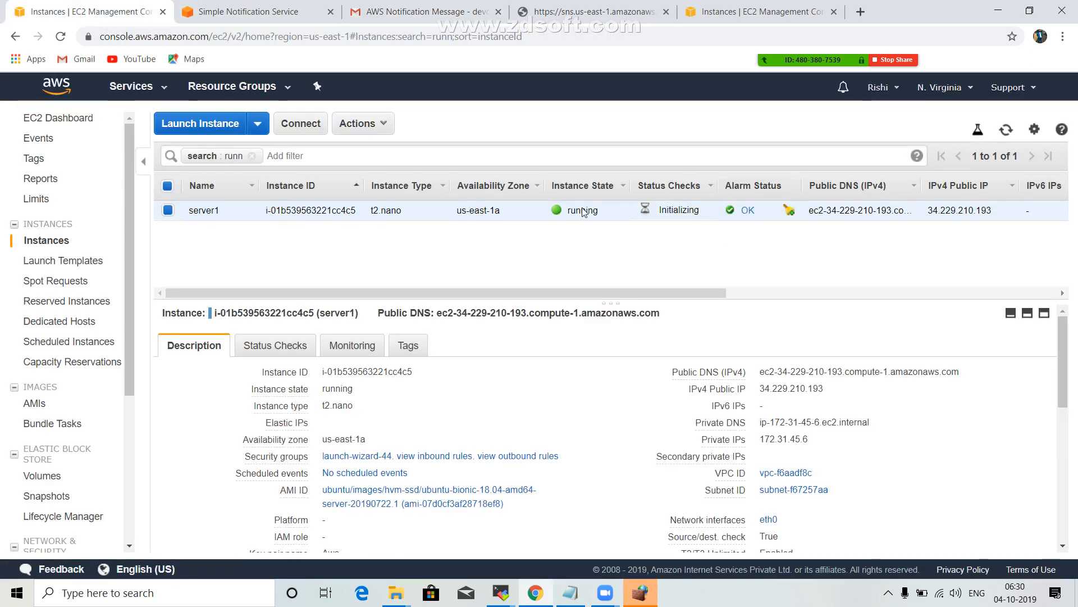
click(835, 389)
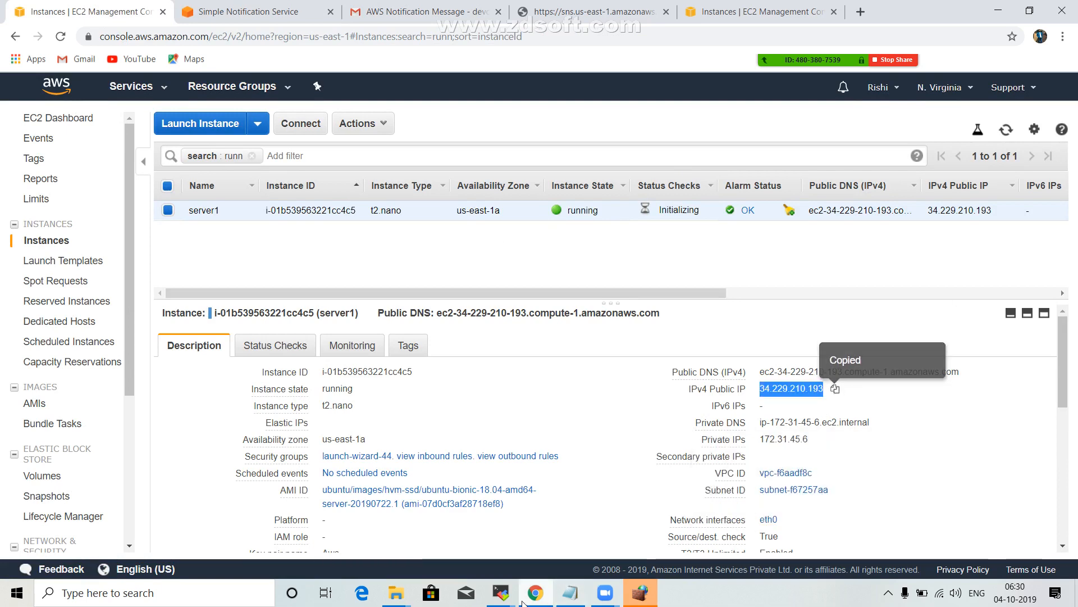
Switch to MobaXterm and set the SSH session's remote host to 34.229.210.193 with username ubuntu.
click(507, 591)
click(708, 544)
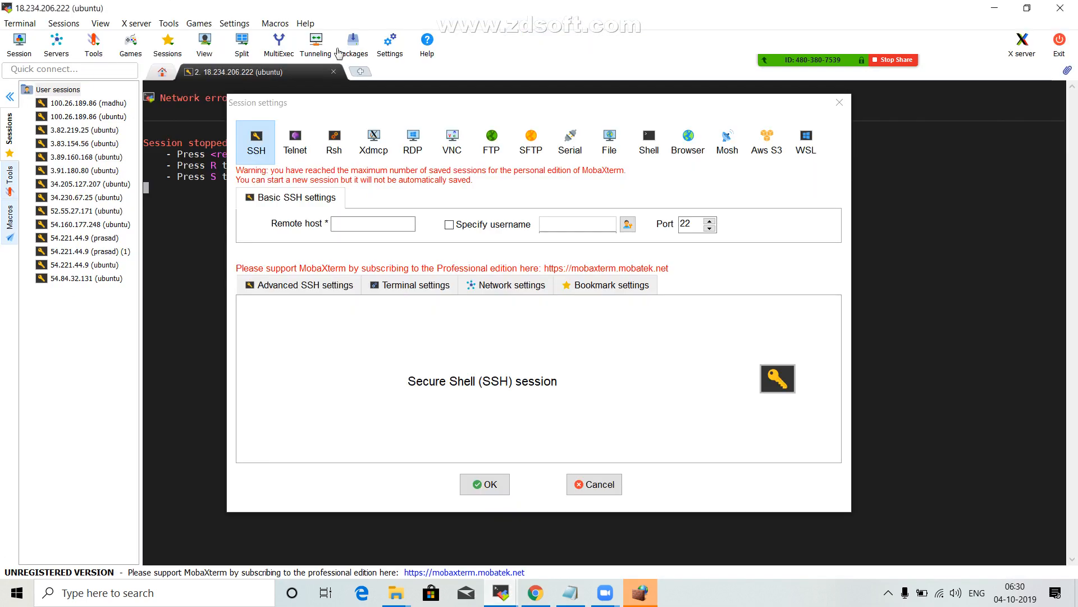
click(348, 224)
key(ctrl+v)
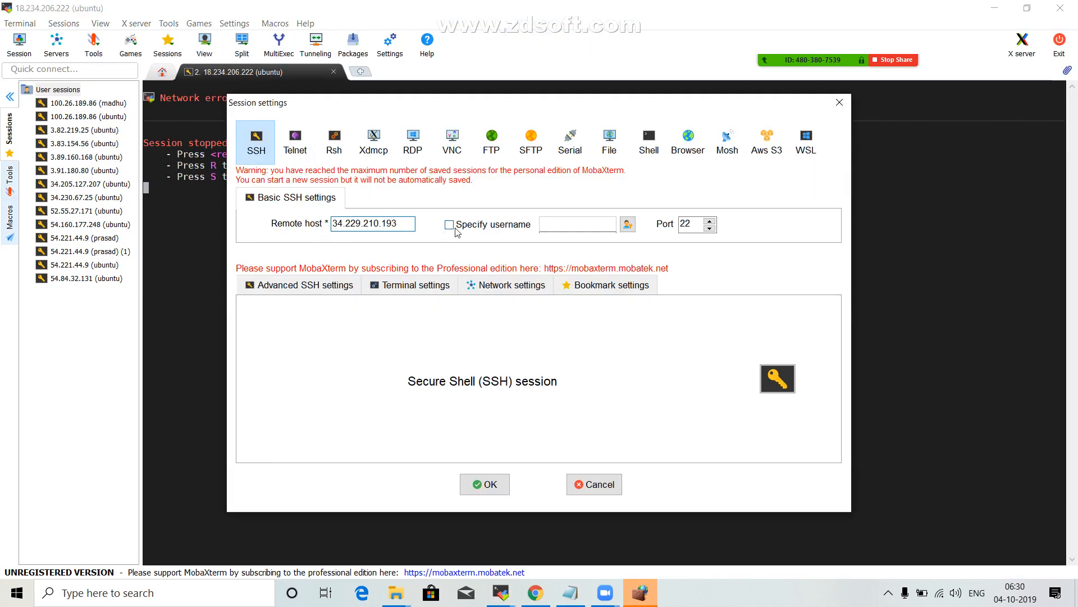
click(457, 232)
text(ubuntu)
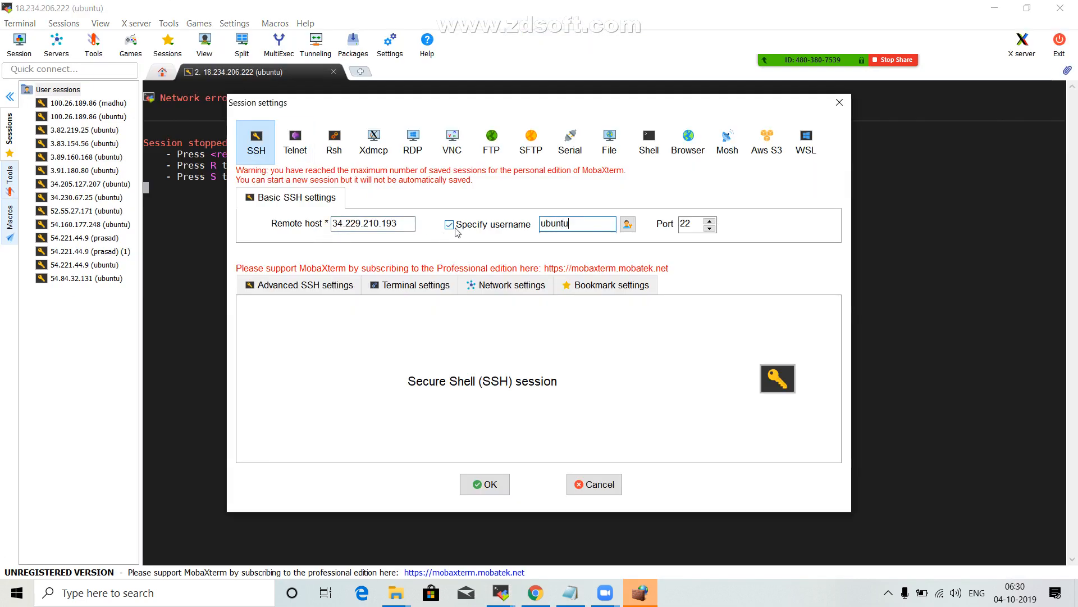
Set the SSH session to use the private key file Aws.pem from the Aws-Keypair folder and start the session.
click(308, 286)
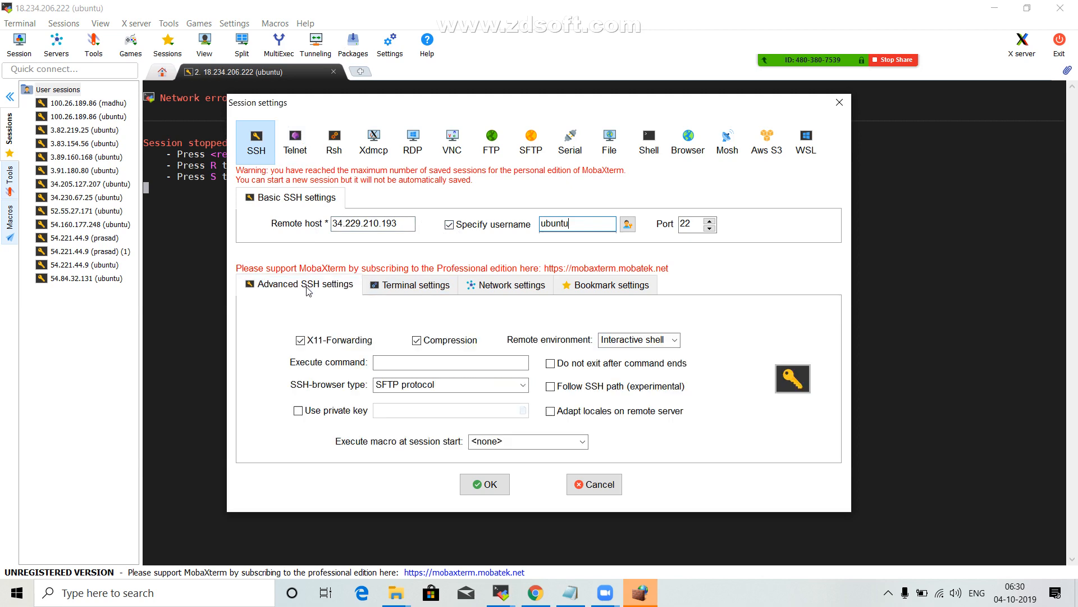
click(329, 411)
click(523, 411)
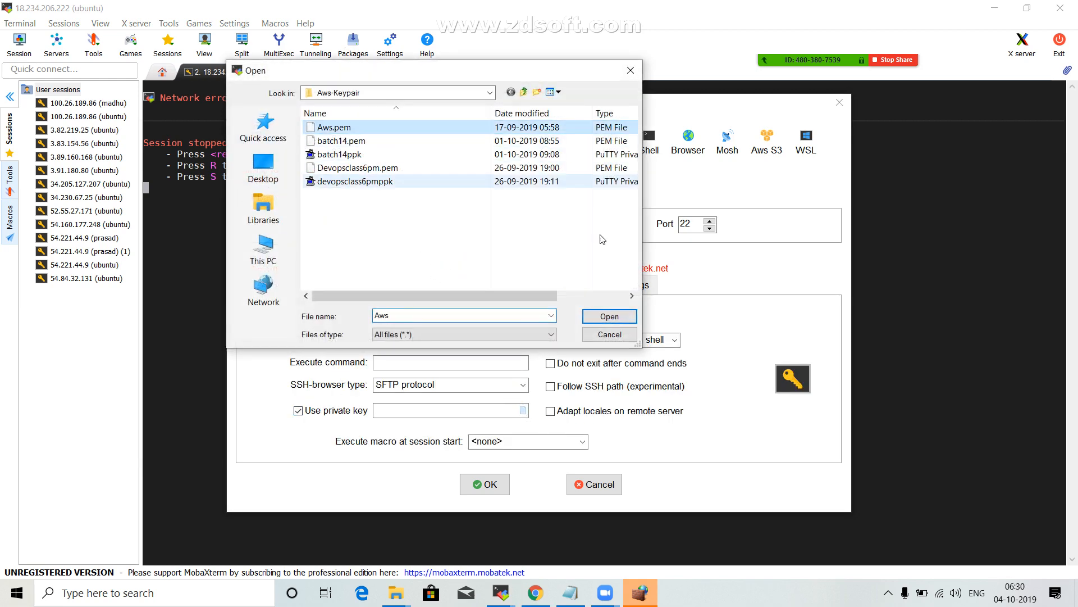
click(618, 316)
click(498, 482)
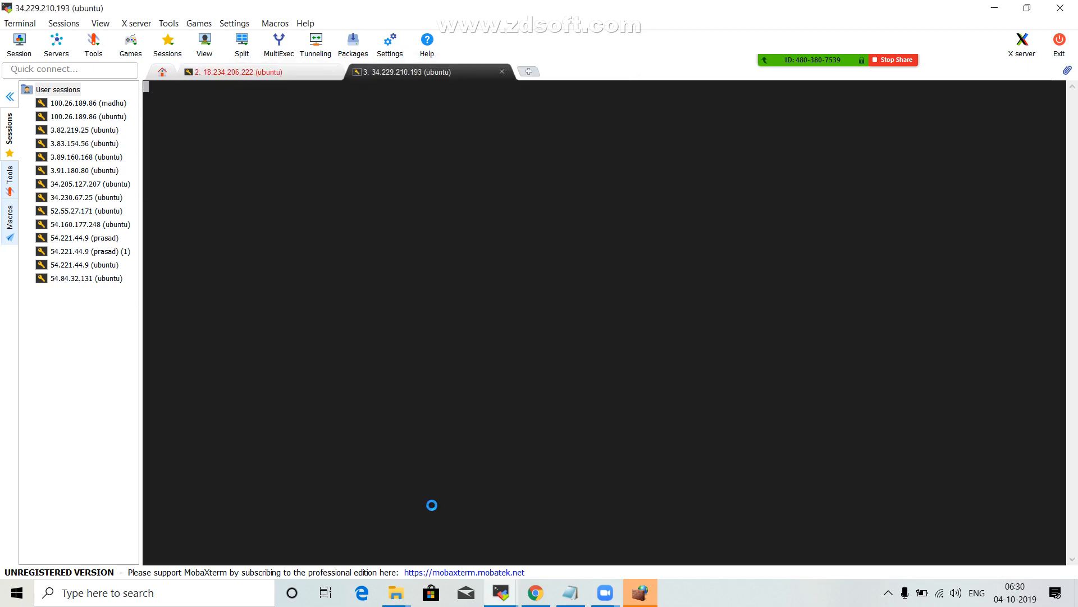
Open Paint and draw a rectangle outline about 236 × 228 px on the blank canvas.
click(214, 592)
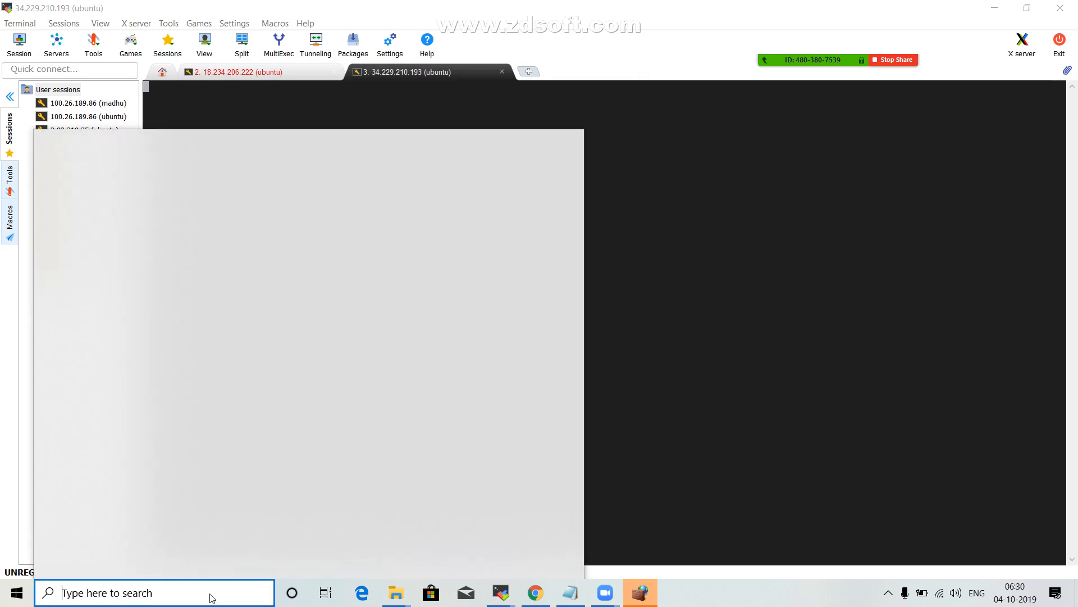
text(paint)
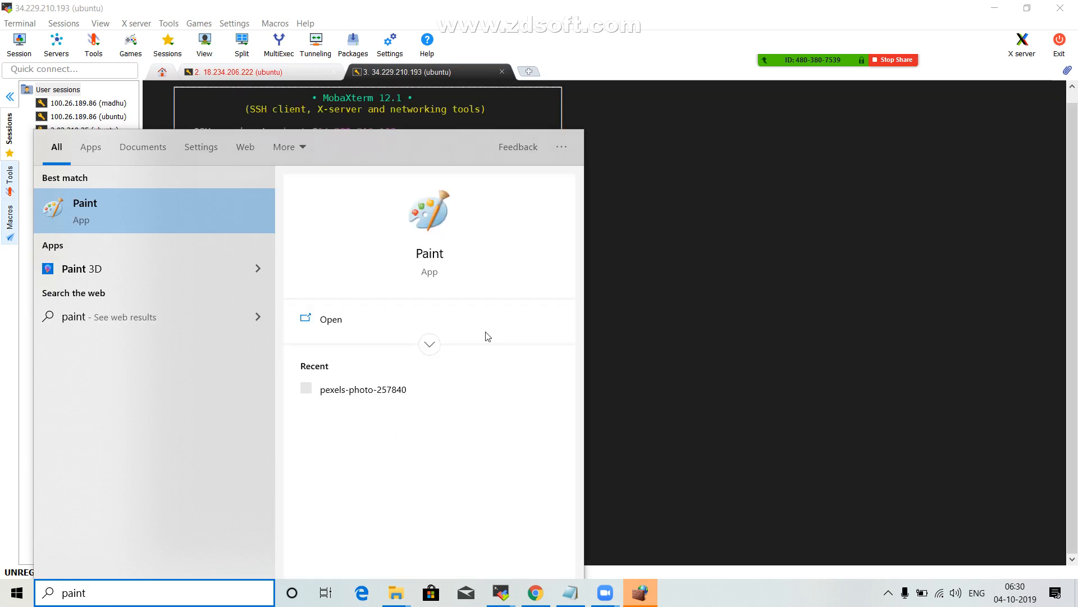
click(191, 219)
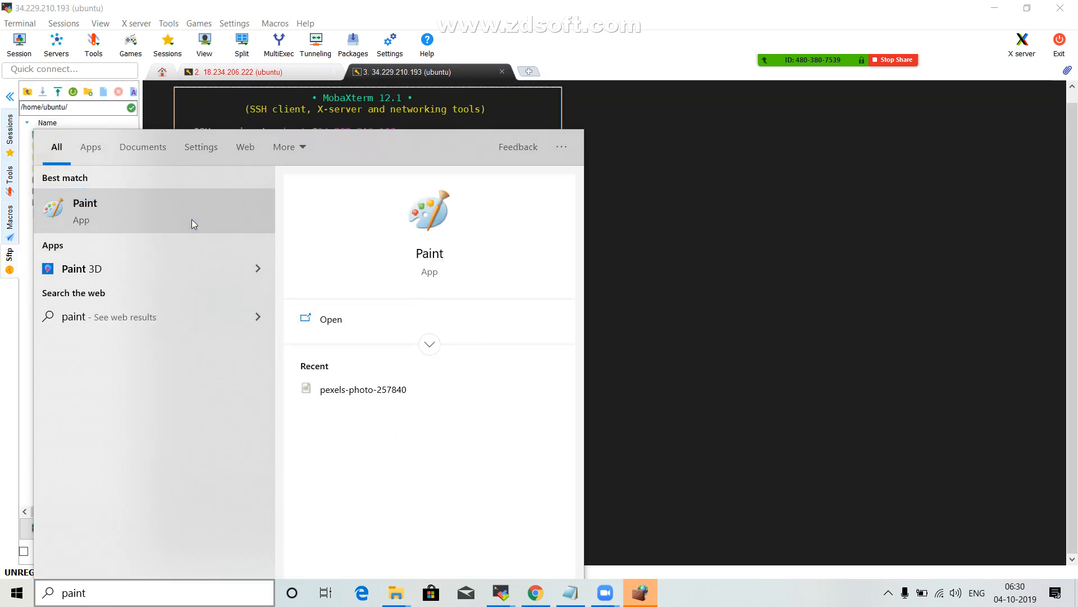
click(191, 219)
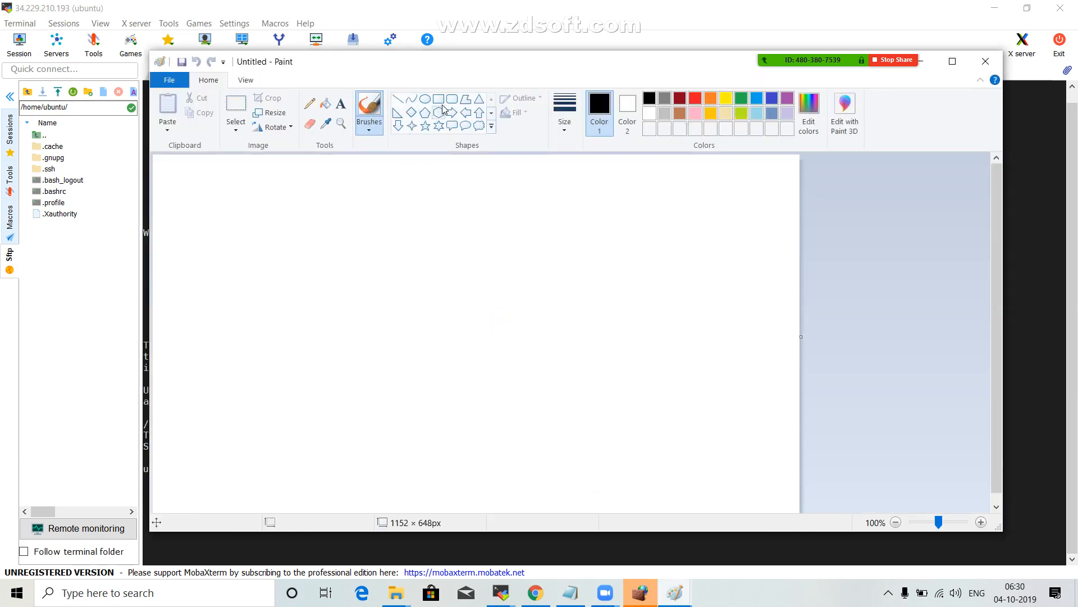
click(439, 100)
mouse_move(340, 221)
mouse_down()
mouse_move(390, 310)
mouse_move(472, 348)
mouse_up()
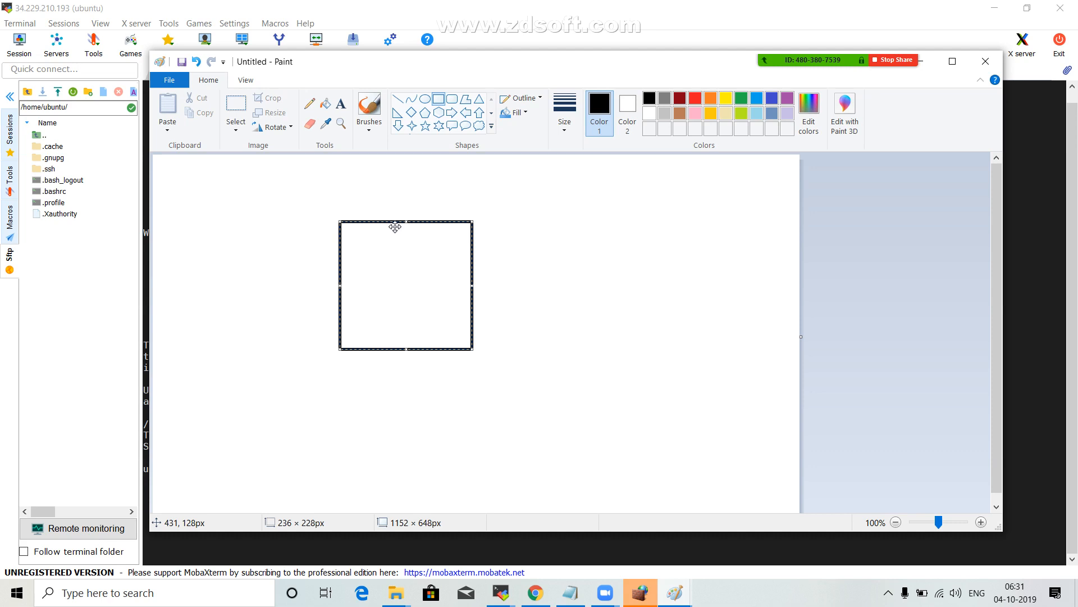
Draw a rectangle about 501 × 69 px below the square and a small bar about 40 × 3 px inside the square.
click(438, 102)
drag(284, 411, 566, 450)
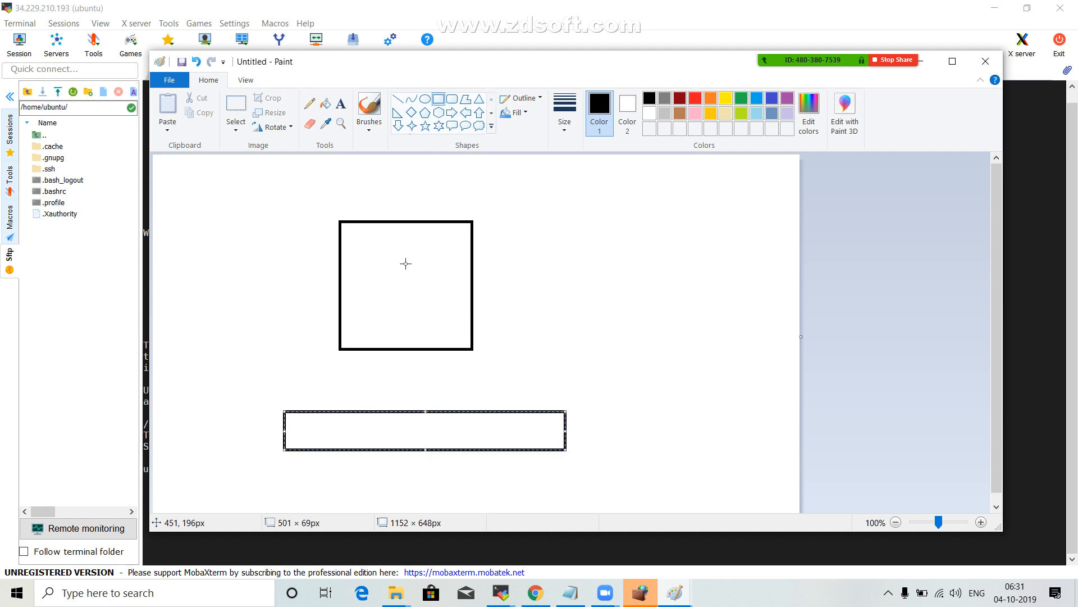
drag(413, 251, 436, 253)
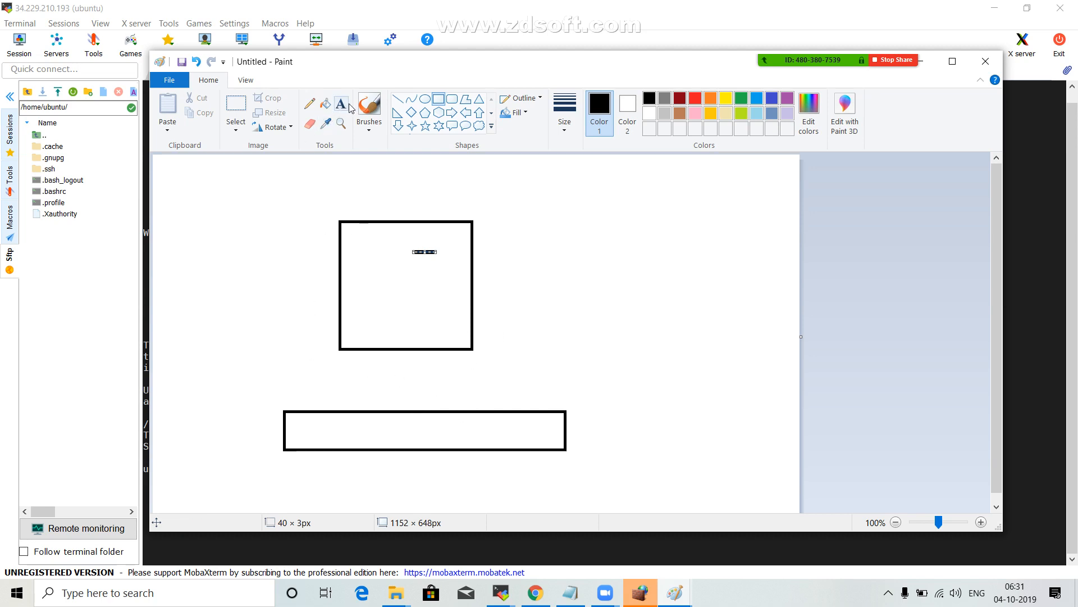
Draw a rounded rectangle about 476 × 55 px between the square and the lower rectangle, and deselect it.
click(452, 99)
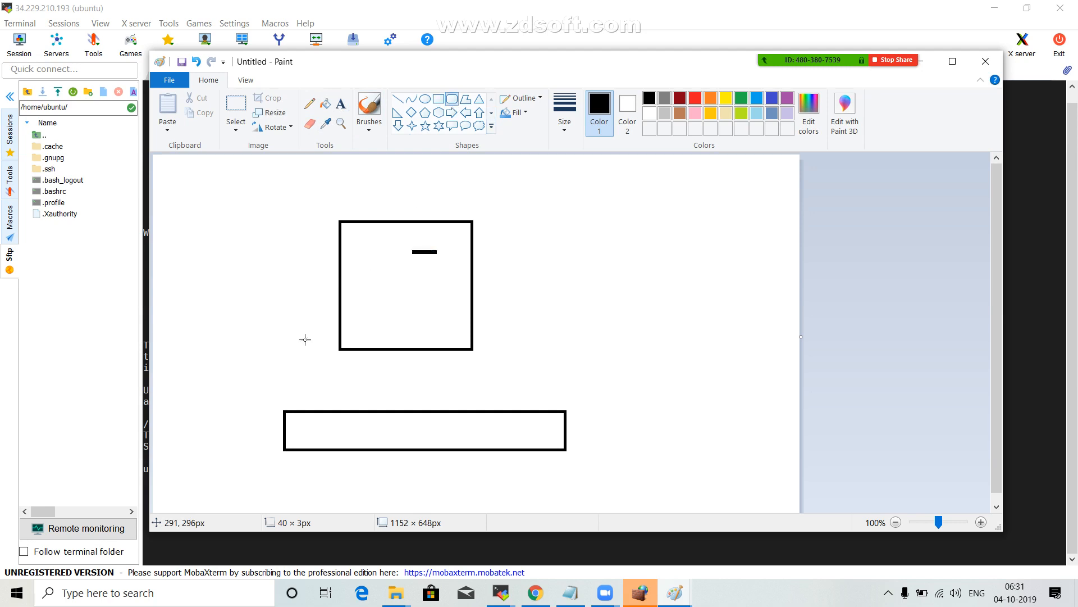
drag(295, 353, 563, 384)
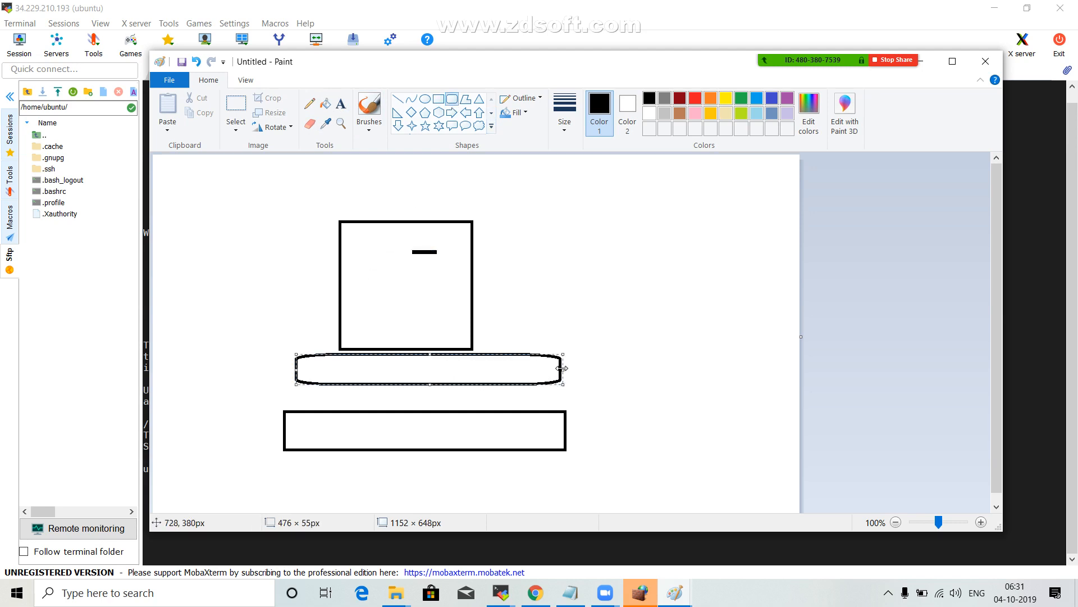
click(584, 436)
click(560, 367)
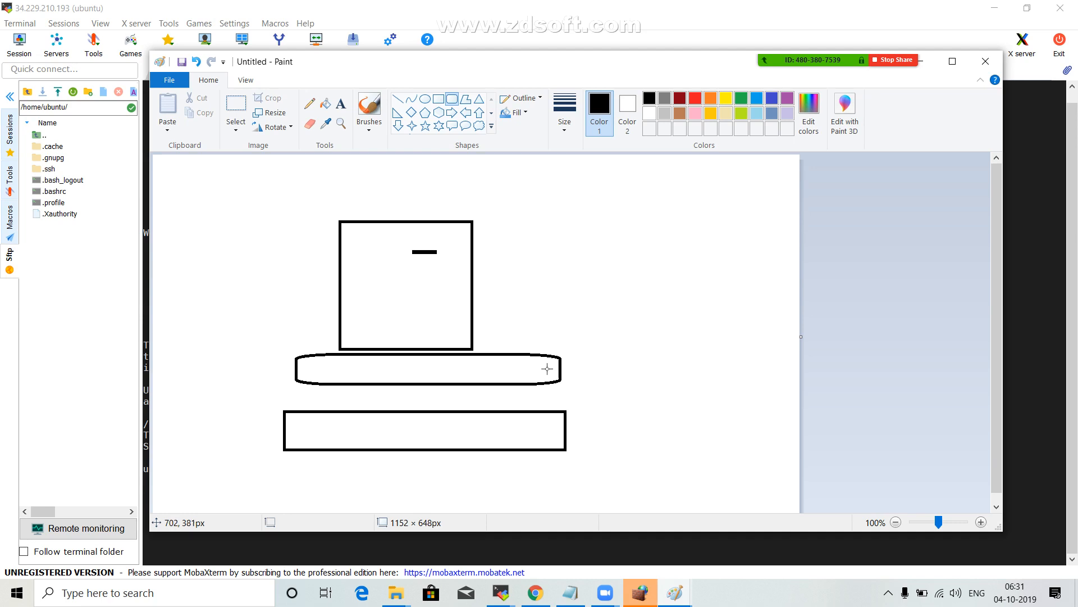
Draw a thin rounded rectangle about 179 × 17 px extending outward from the right end of the wide rounded rectangle.
drag(546, 369, 588, 369)
key(ctrl+z)
click(536, 370)
drag(530, 370, 631, 378)
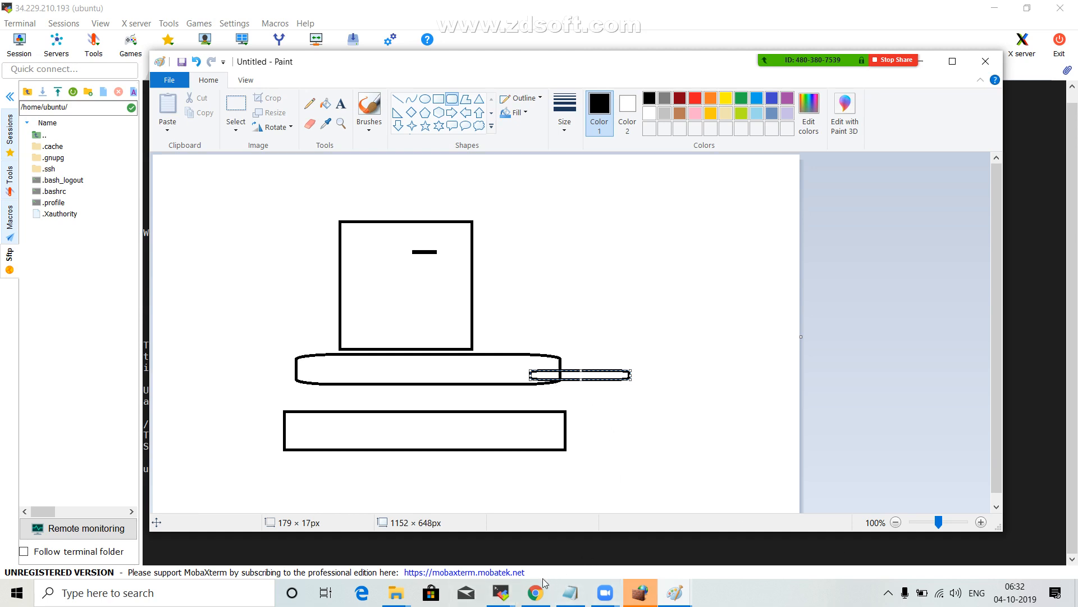
Switch to MobaXterm and try to install Apache with sudo apt-get install apache2, answering y to continue.
click(510, 590)
click(694, 515)
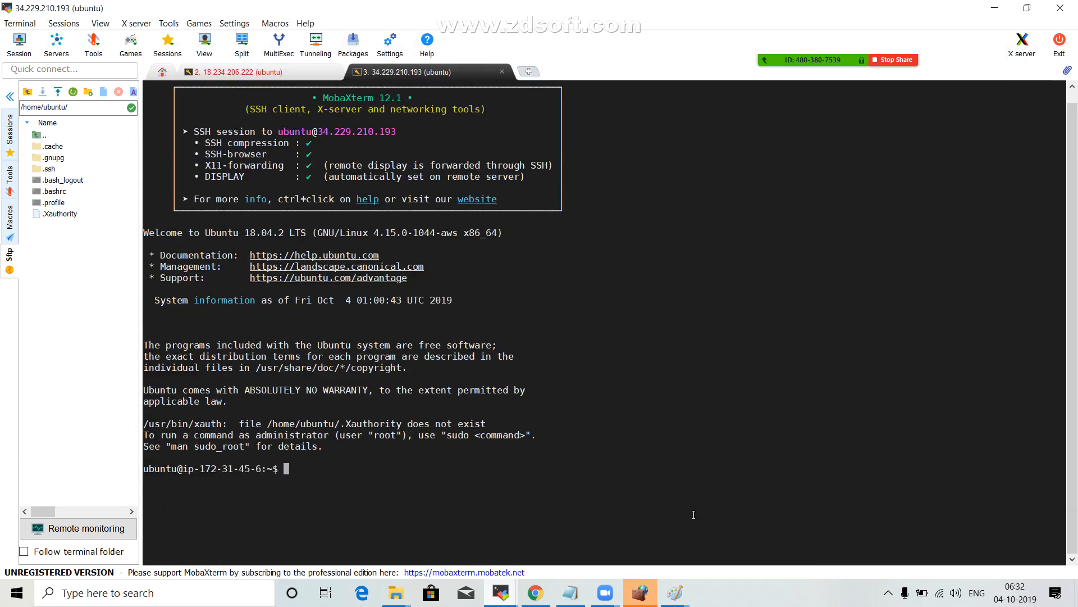
text(sudo)
text(apt-get install apache2)
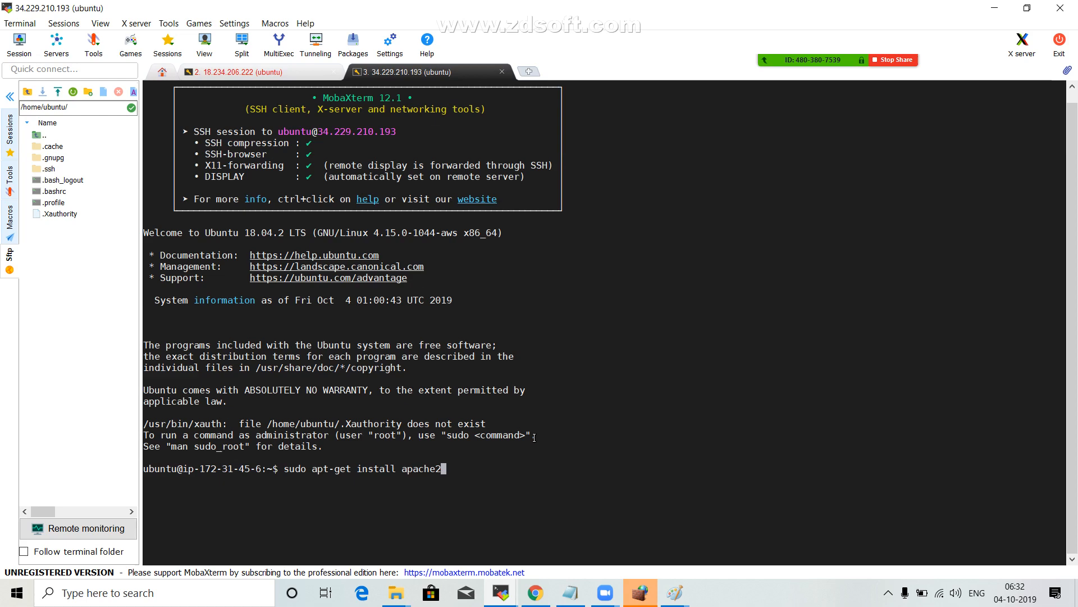
key(Return)
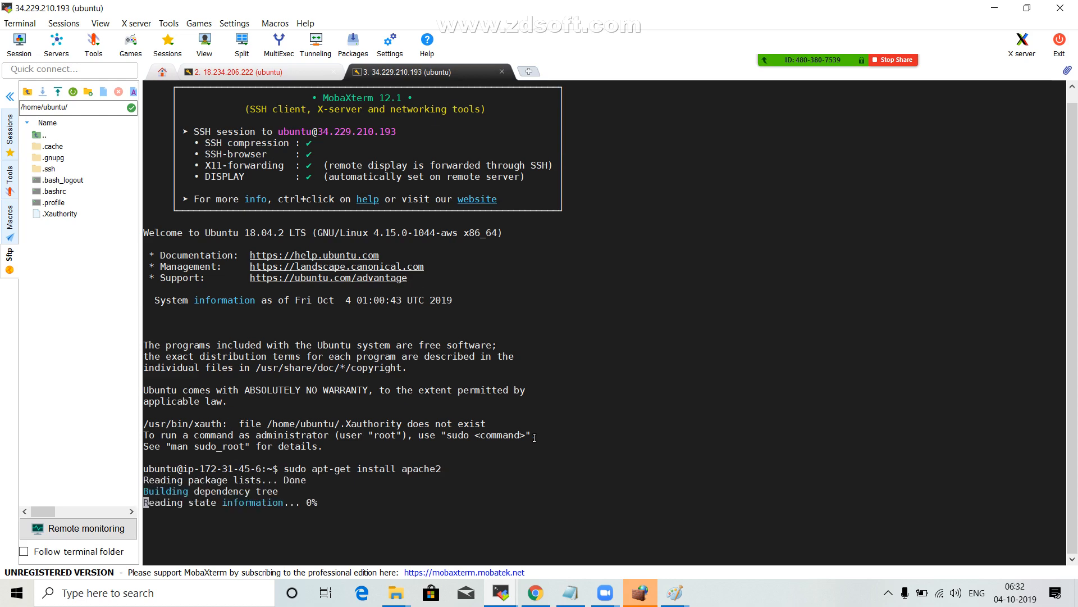
text(y')
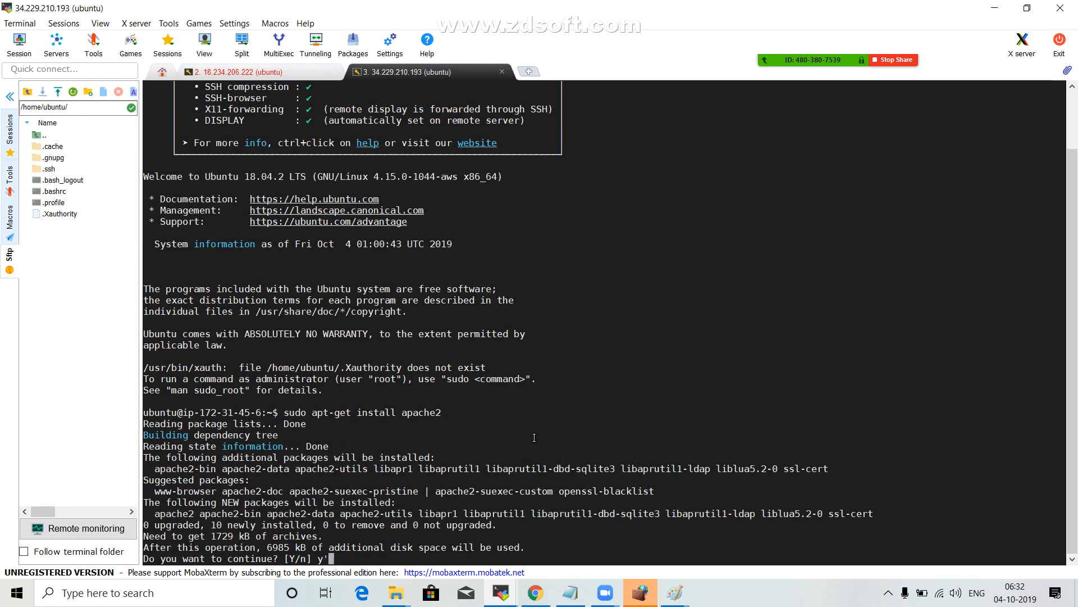
key(BackSpace)
key(Return)
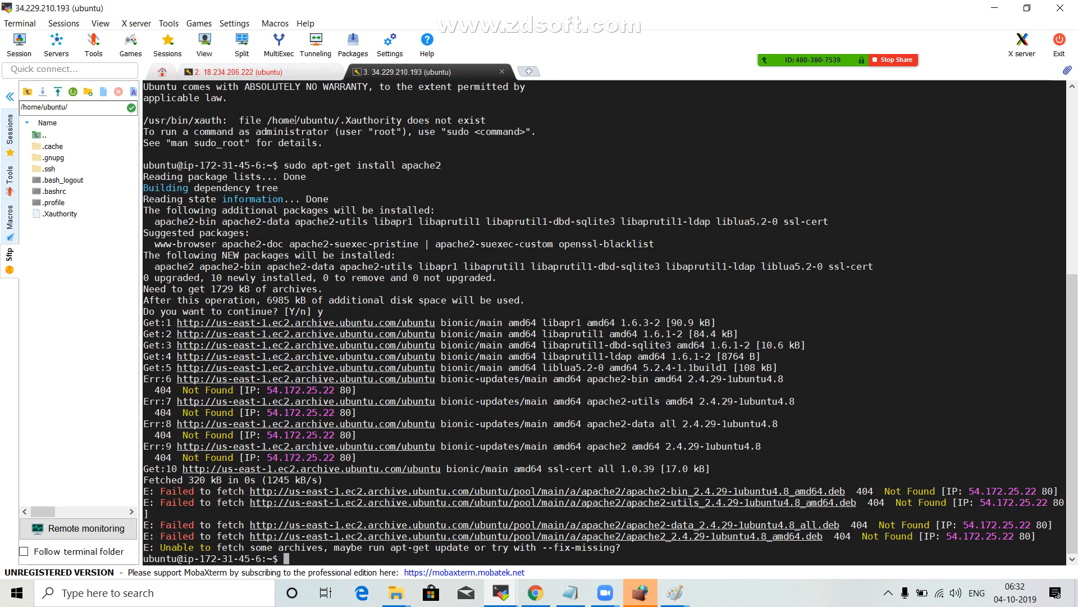
Update the server's package lists with sudo apt-get update, and clear the terminal.
drag(283, 165, 441, 165)
click(429, 253)
text(sudo apt-get update)
key(Return)
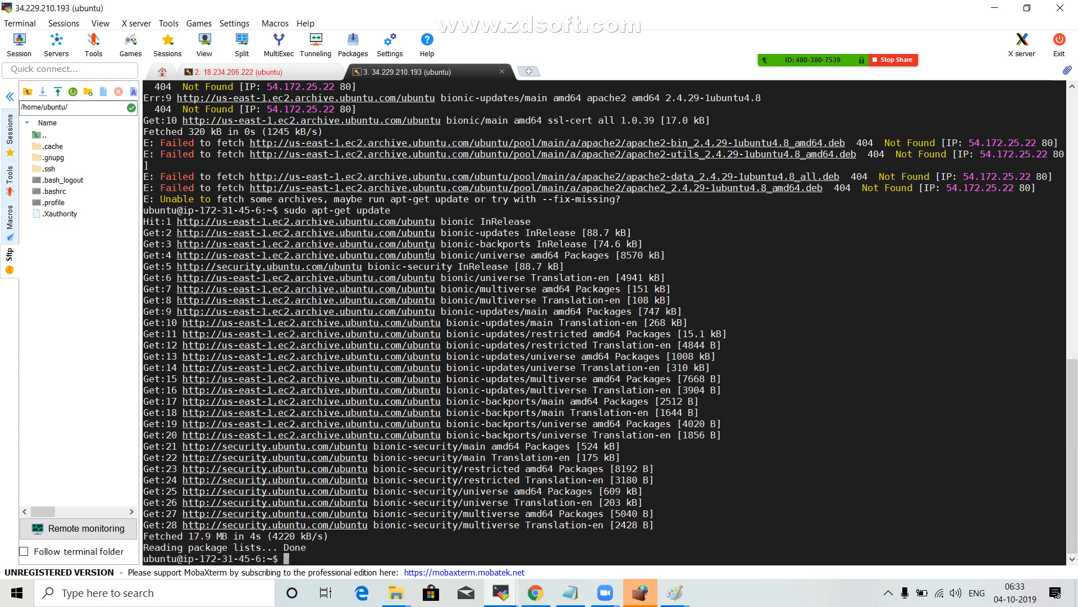
text(clear)
key(Return)
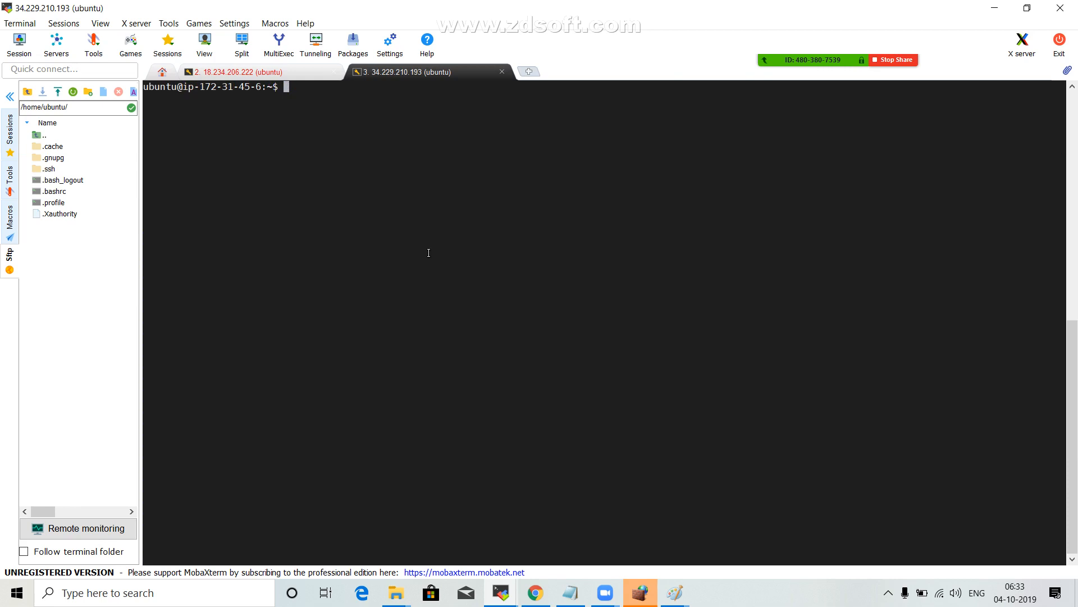
Install the web server with sudo apt-get install apache2, answering y to continue.
text(sudo apt)
key(BackSpace)
key(BackSpace)
key(BackSpace)
key(BackSpace)
text(apt-get install)
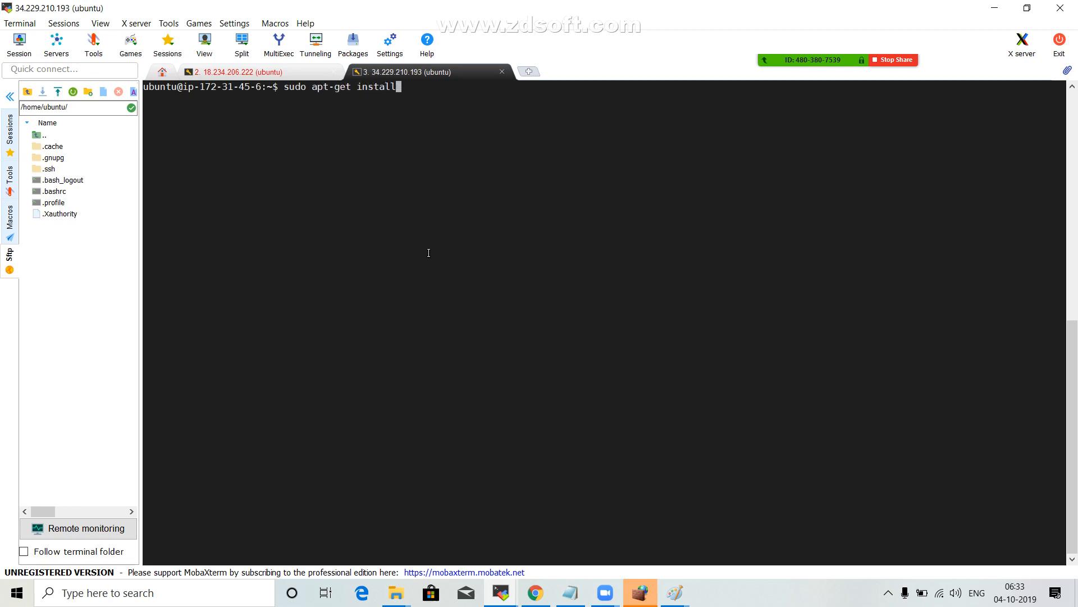
text( apache2)
key(Return)
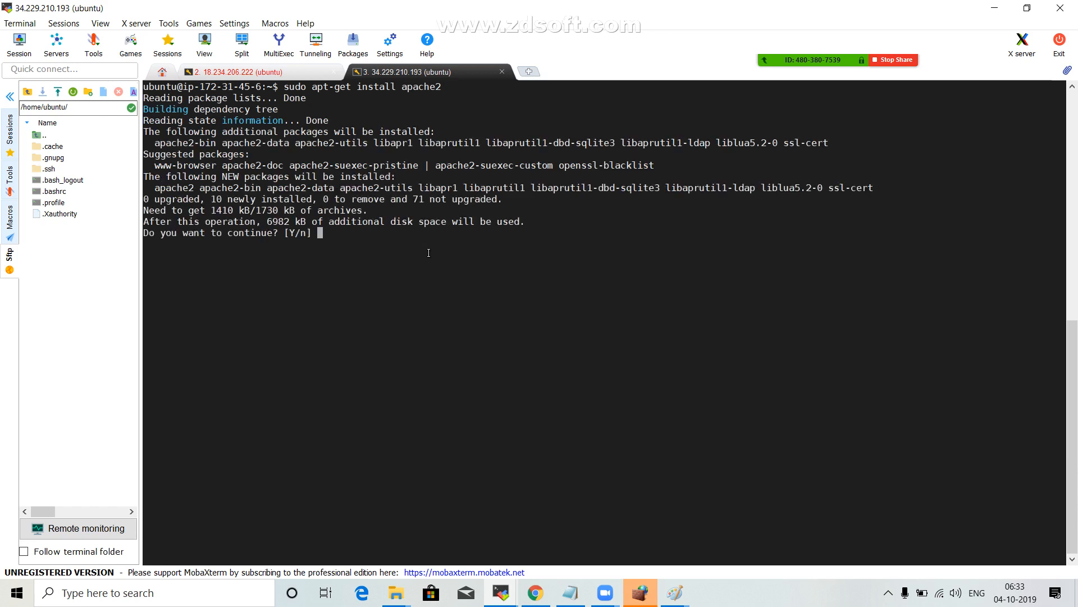
text(y)
key(Return)
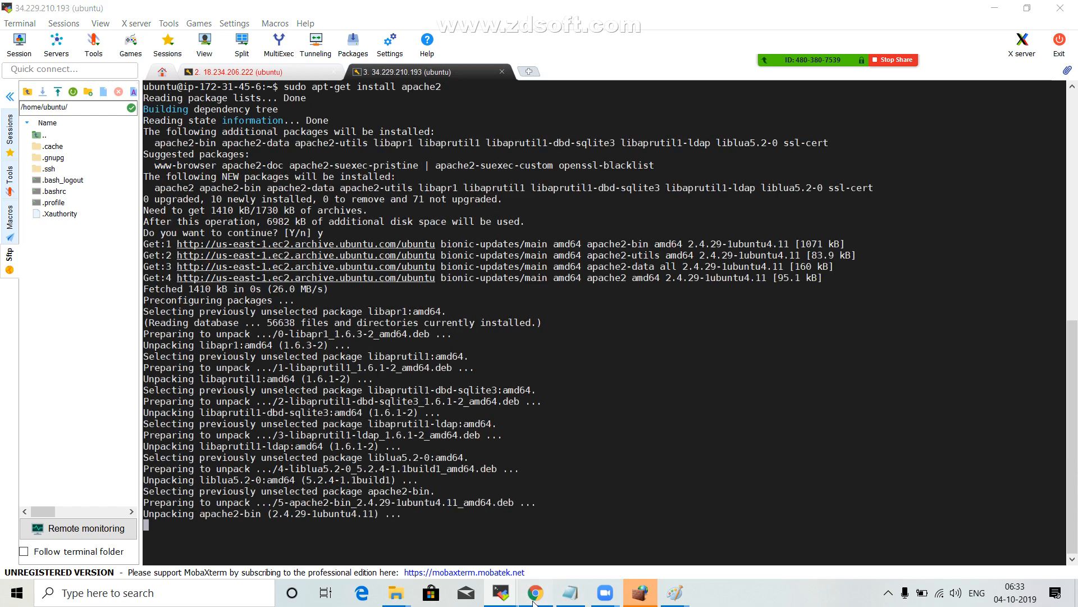
Switch to Chrome and open the inbound rules of server1's security group launch-wizard-44 for editing.
click(534, 600)
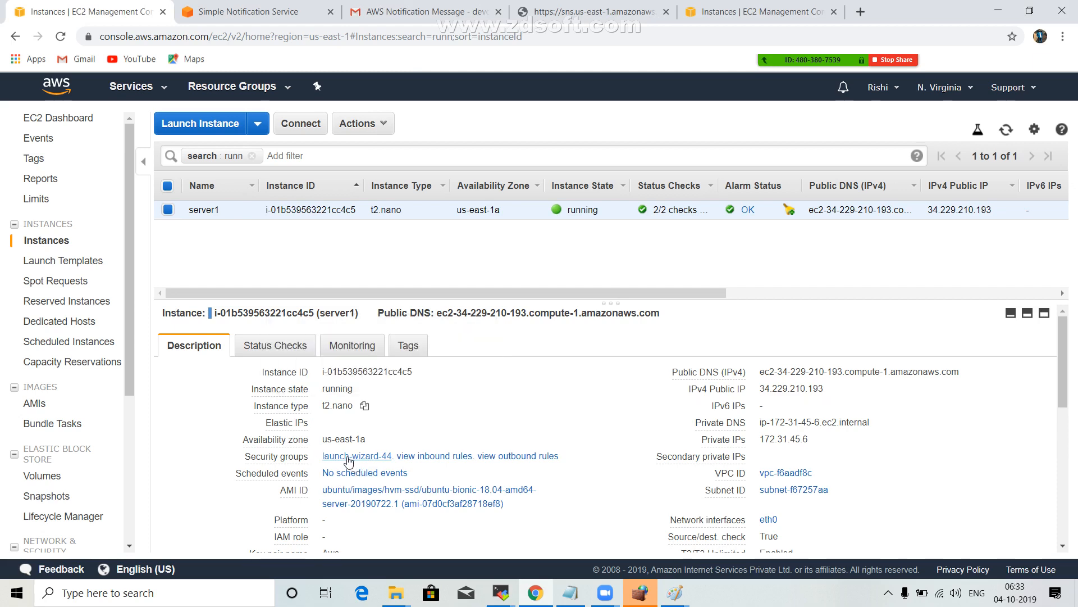
click(348, 457)
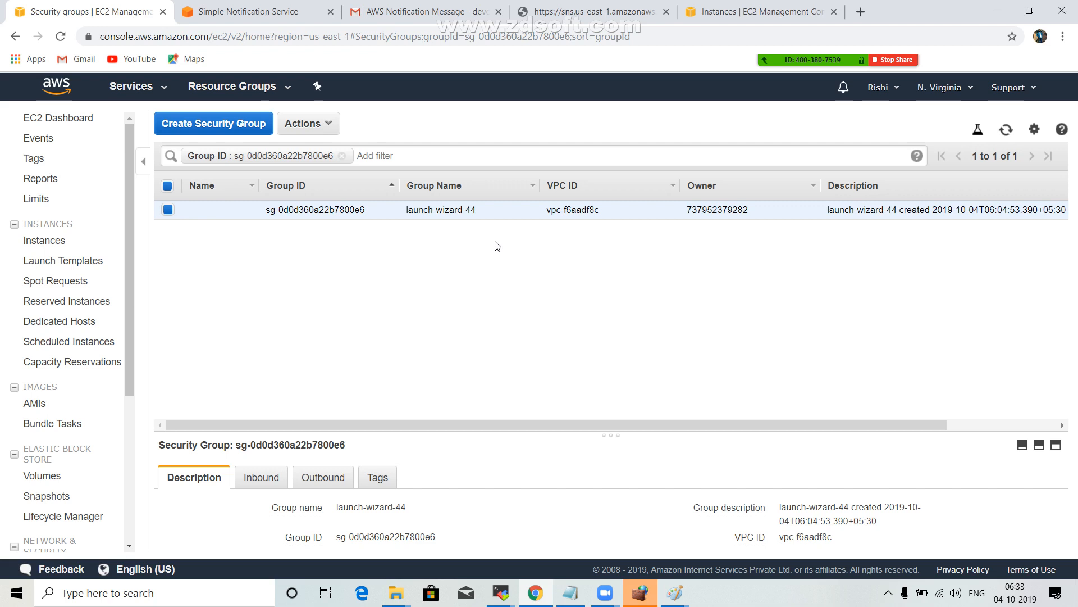
click(264, 478)
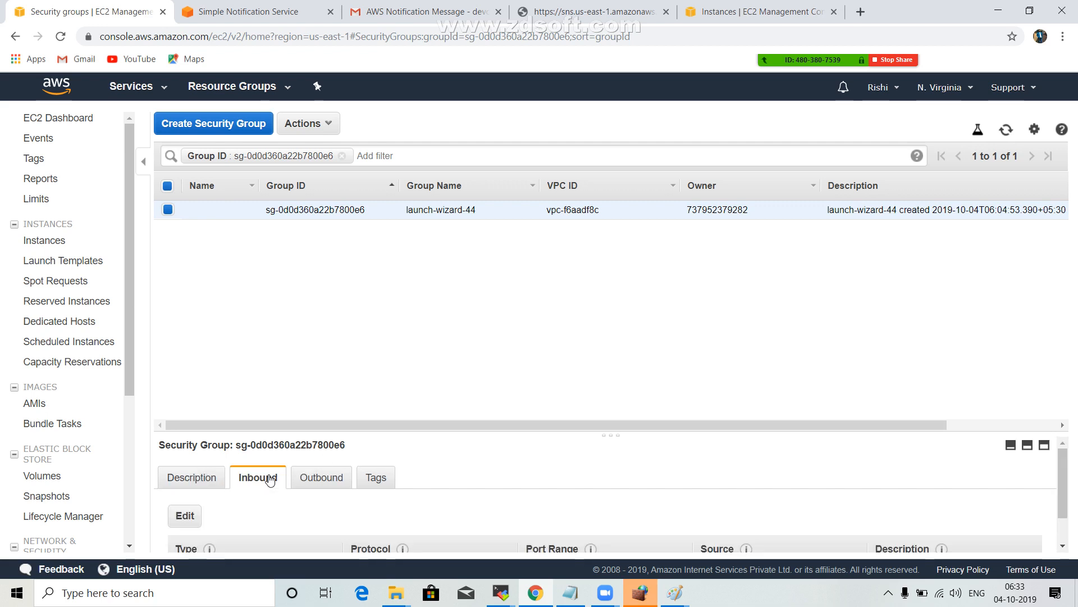
scroll(292, 465, down, 1)
click(177, 482)
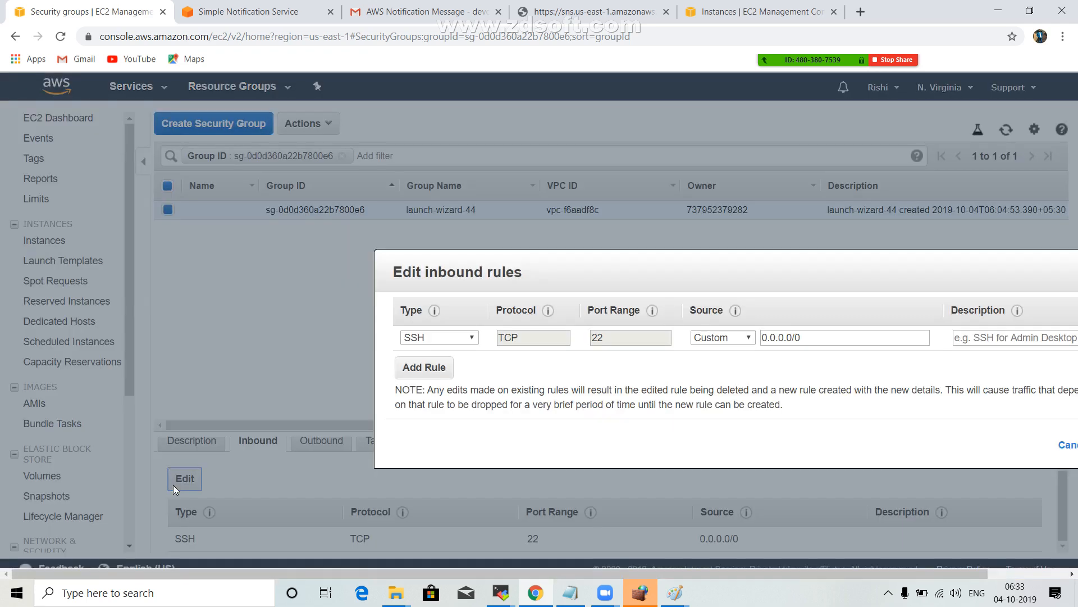
Add an All traffic inbound rule with source 0.0.0.0/0 to the security group and save the rules.
click(205, 335)
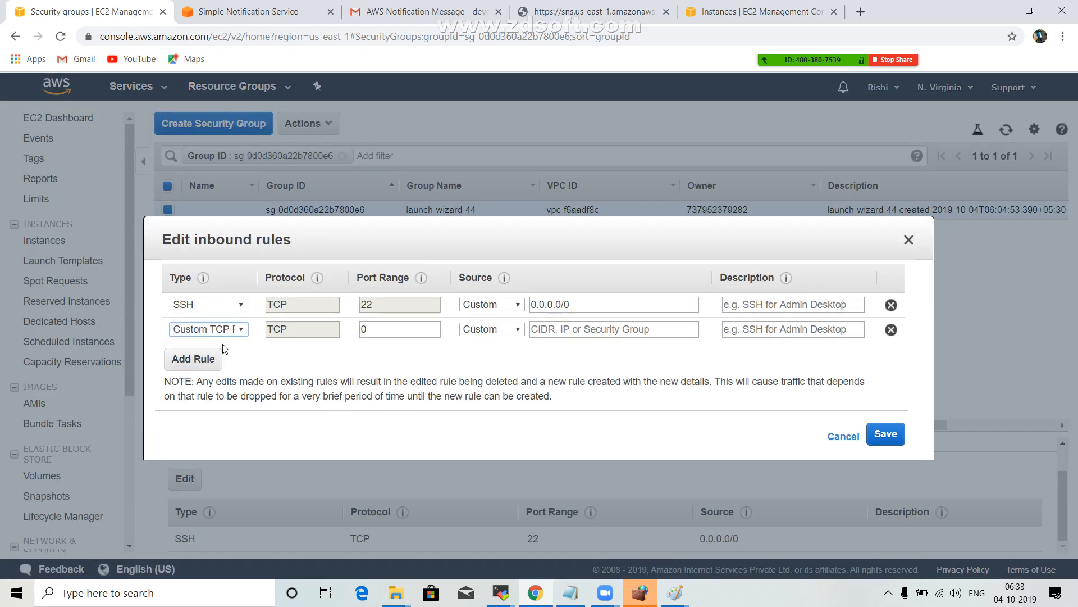
click(219, 329)
scroll(213, 107, down, 1)
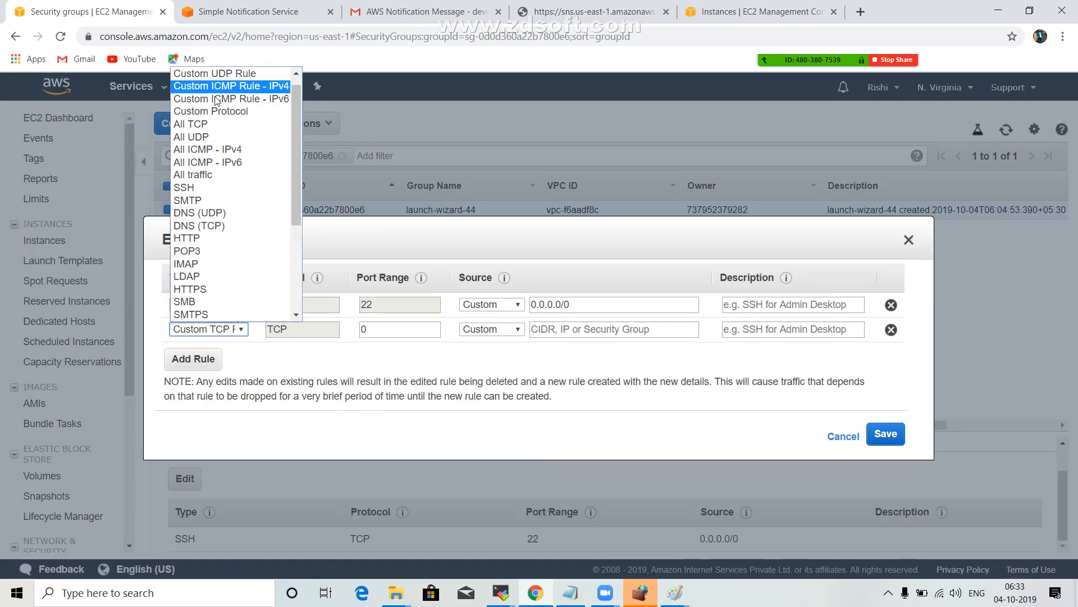
click(210, 175)
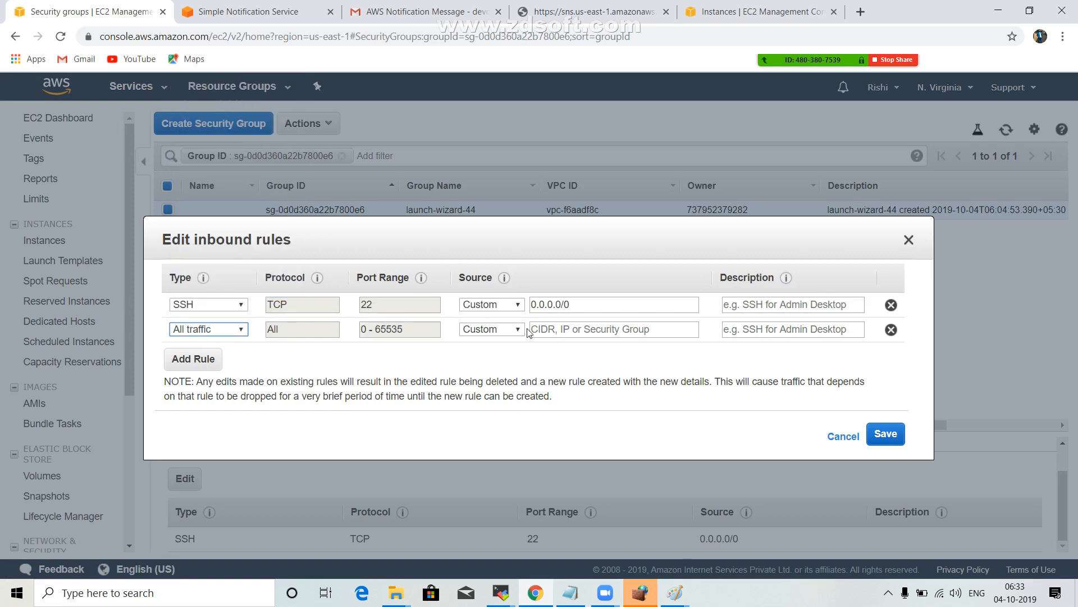
click(553, 331)
text(0.0)
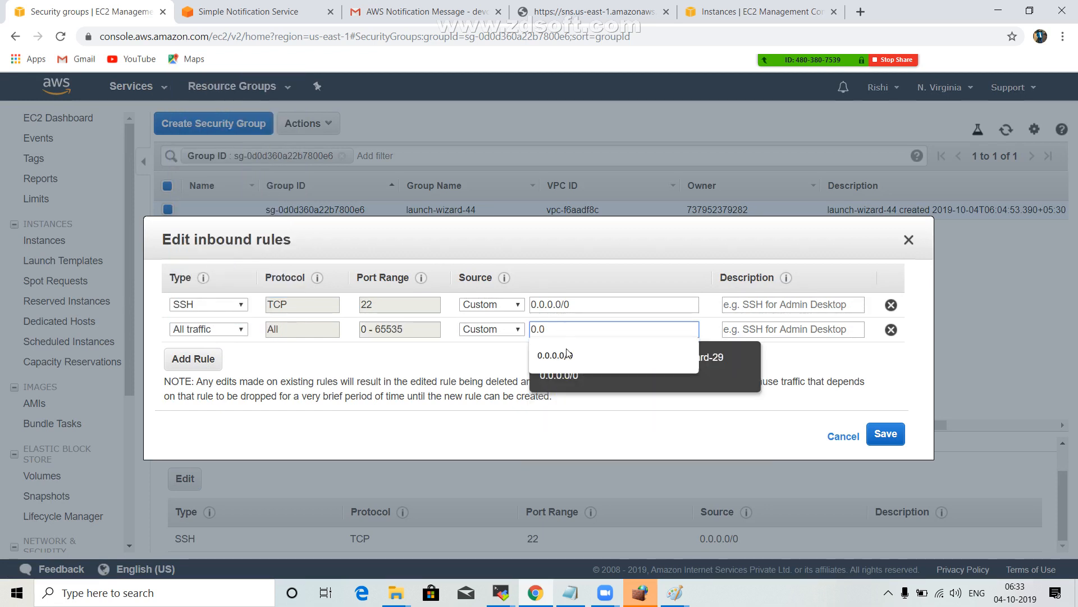
click(568, 355)
click(883, 444)
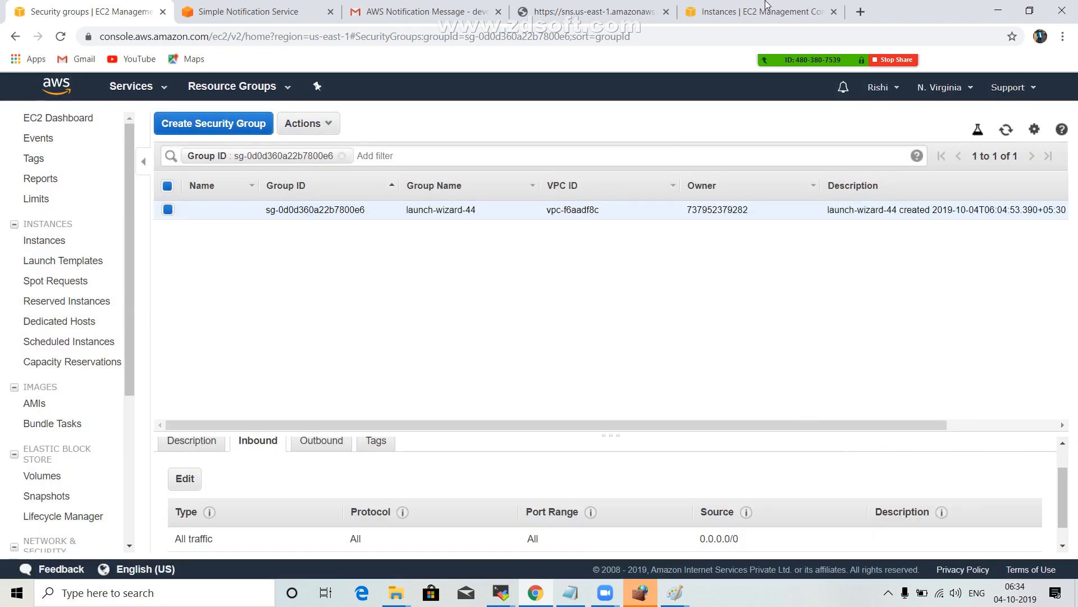
Refresh the security group list, return to the running EC2 instances, and copy server1's IPv4 public IP.
click(1007, 131)
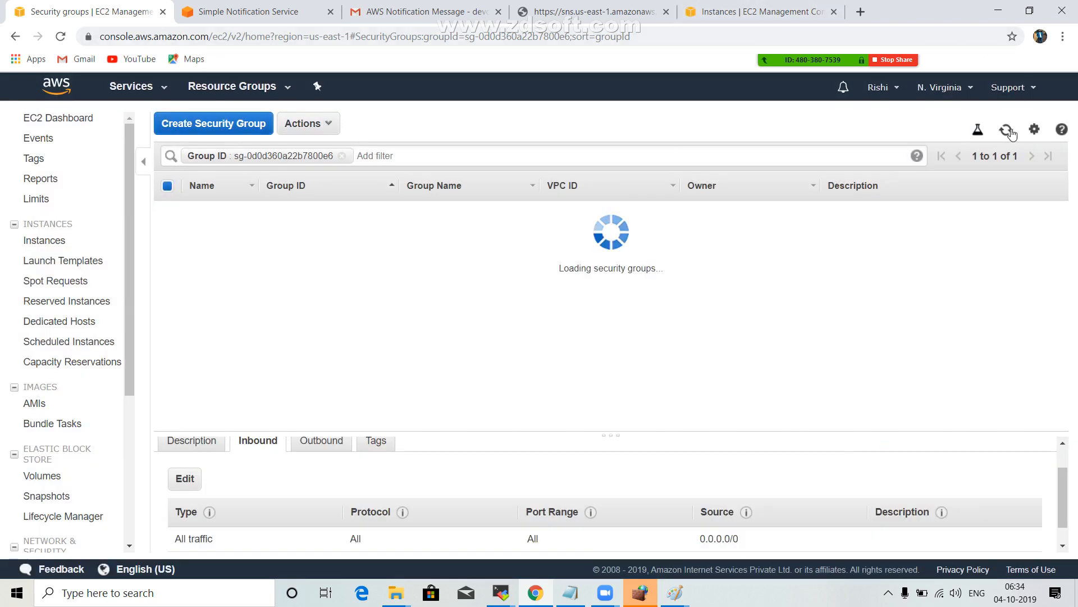
click(797, 5)
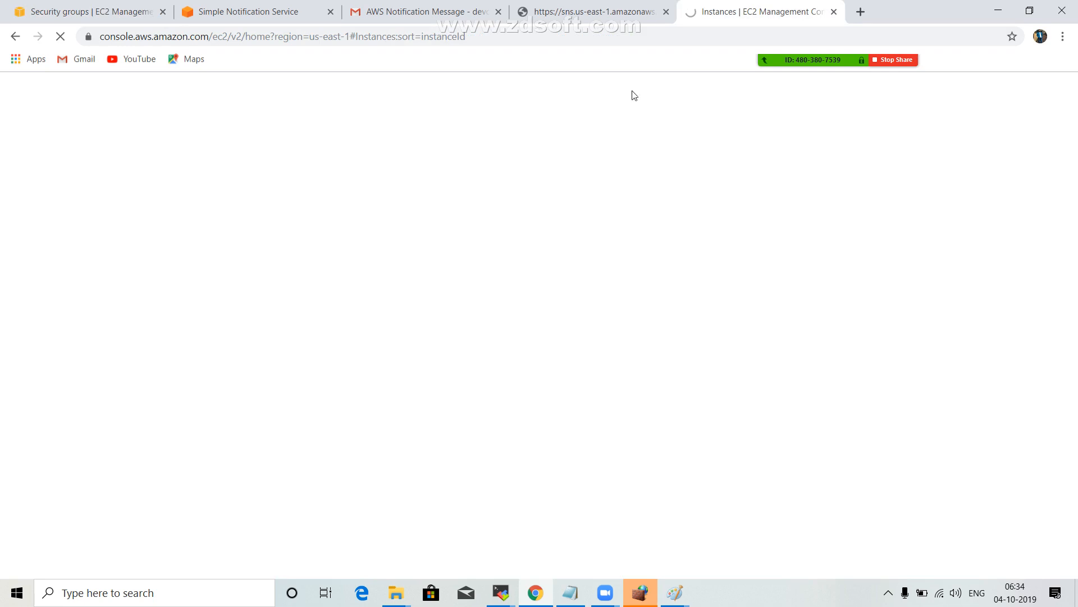
click(58, 7)
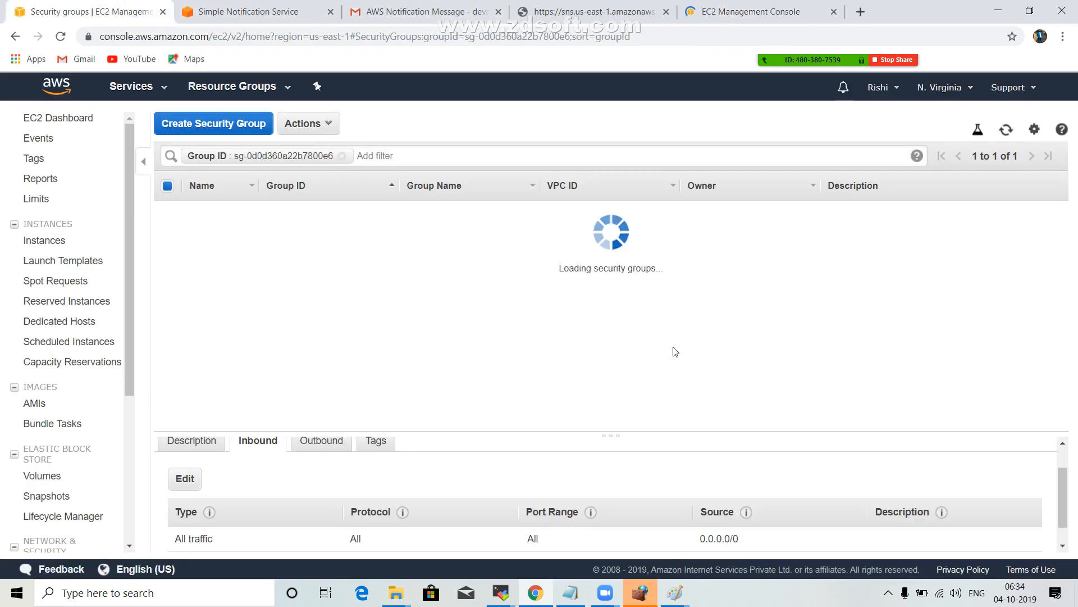
click(72, 118)
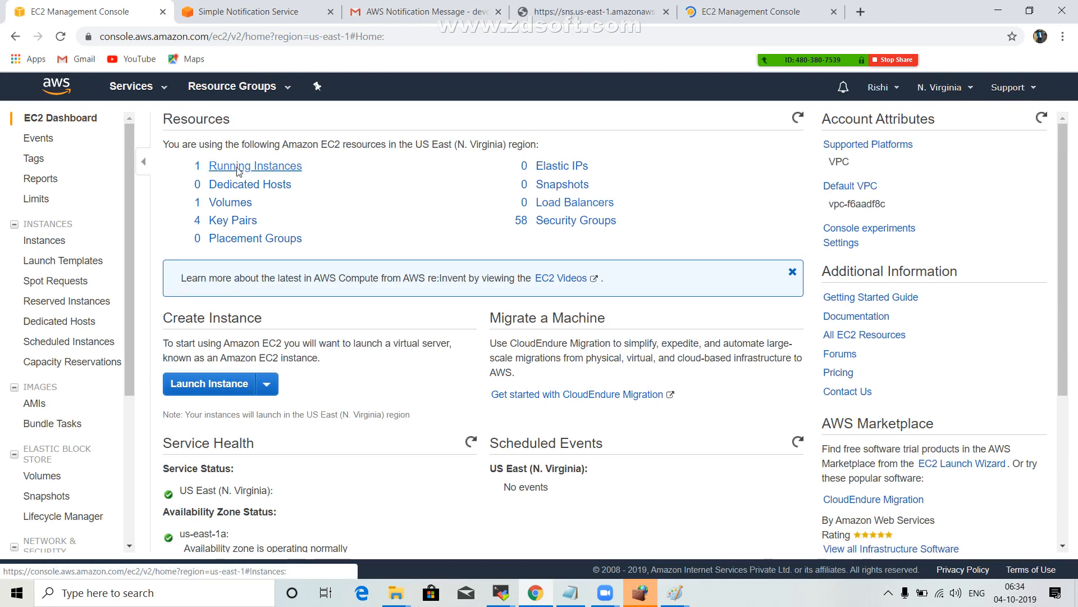
click(237, 169)
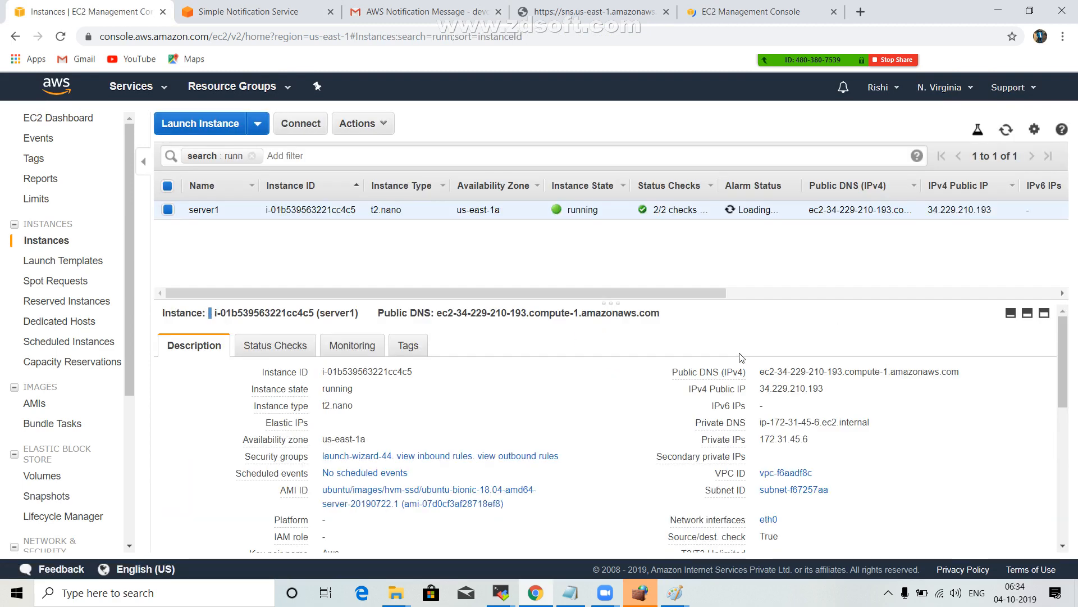
click(836, 391)
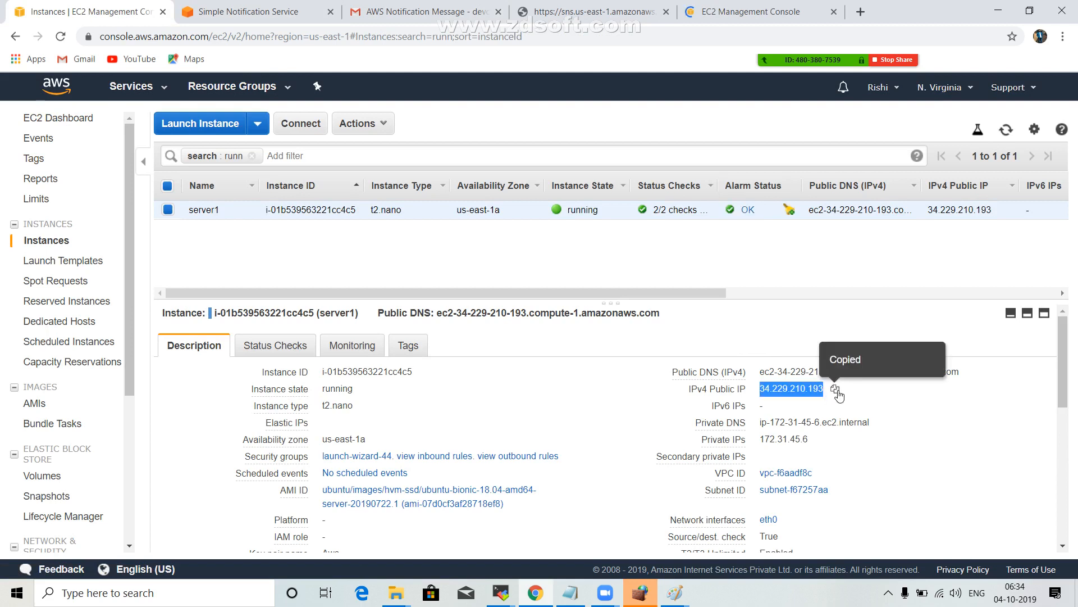
Load server1's web page at 34.229.210.193 in a new browser tab.
click(867, 12)
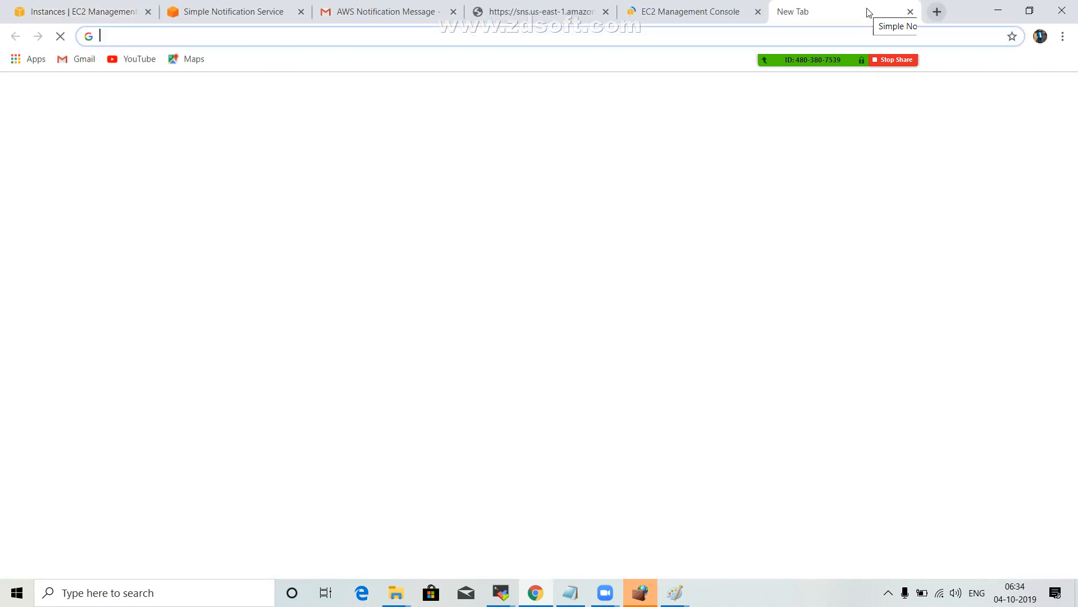
key(ctrl+v)
key(Return)
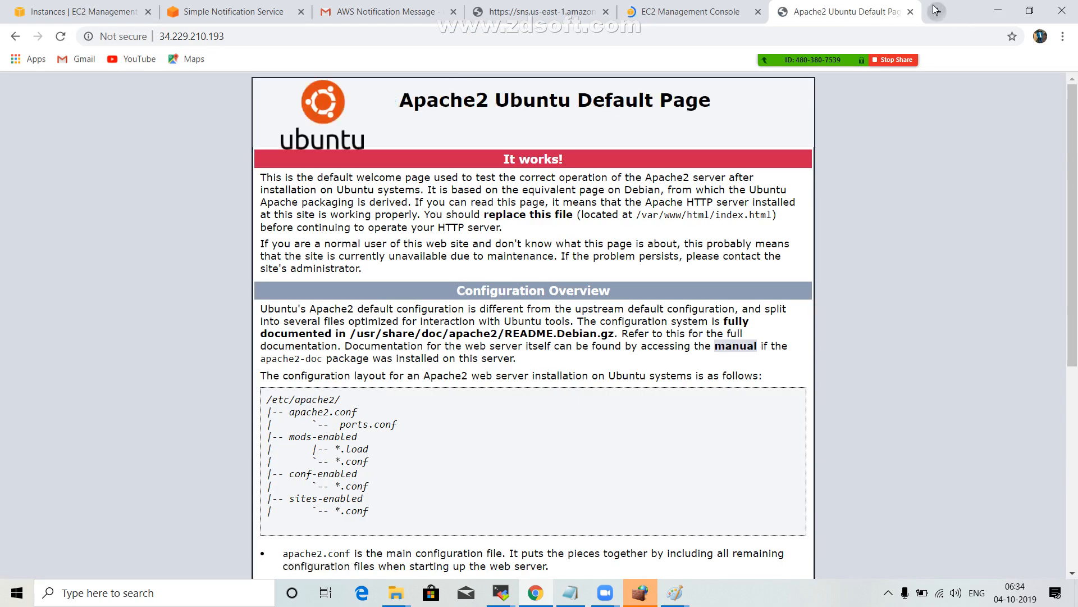
Request the page at 34.229.210.193 again in a second new browser tab.
click(936, 12)
key(ctrl+v)
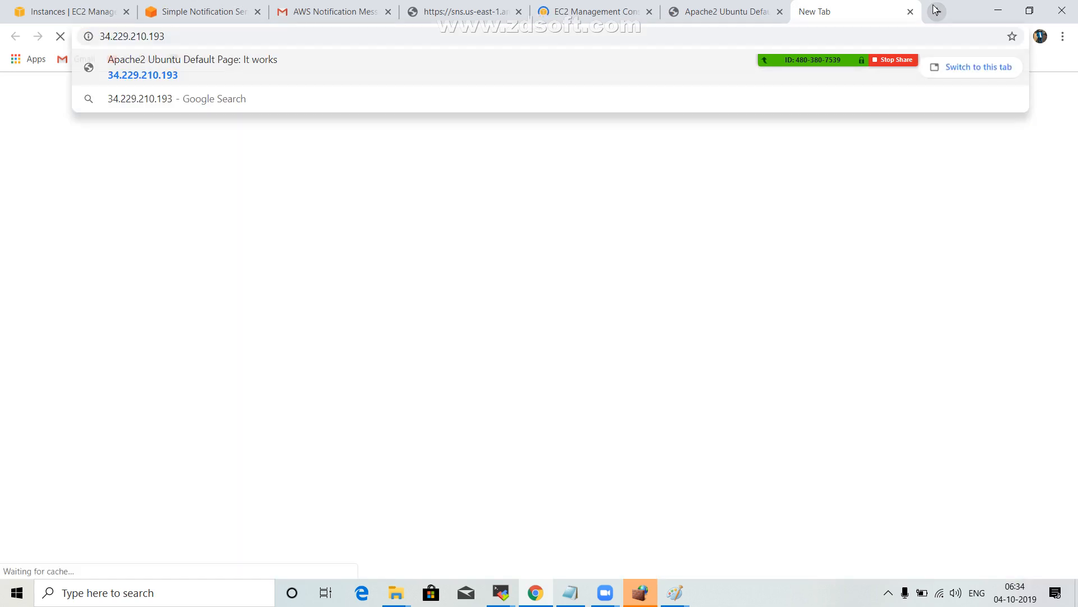
key(Return)
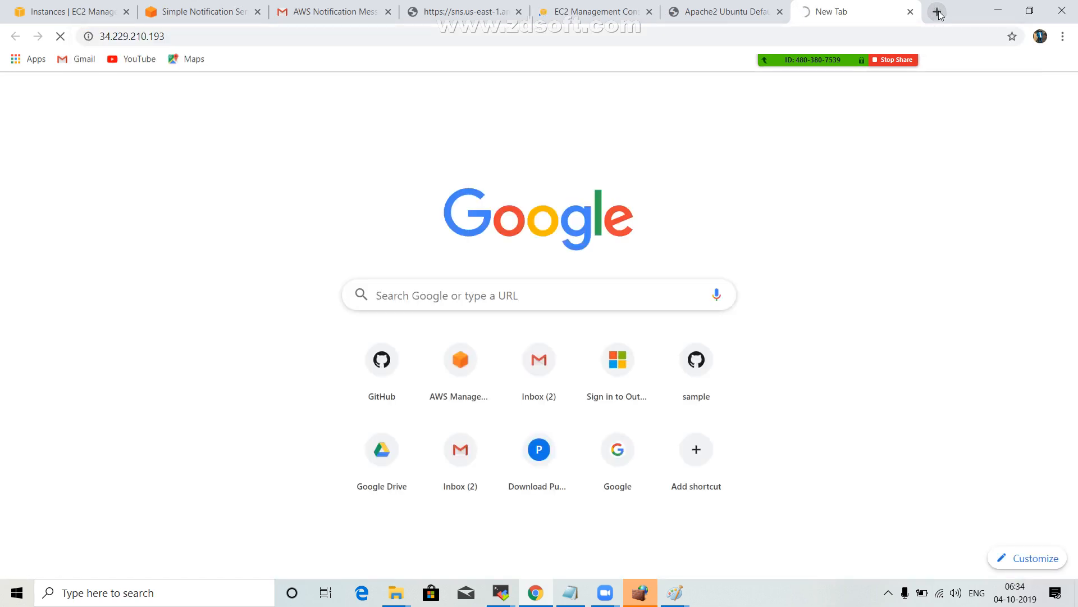
Request server1's web page at 34.229.210.193 again in further new browser tabs.
click(937, 11)
key(ctrl+v)
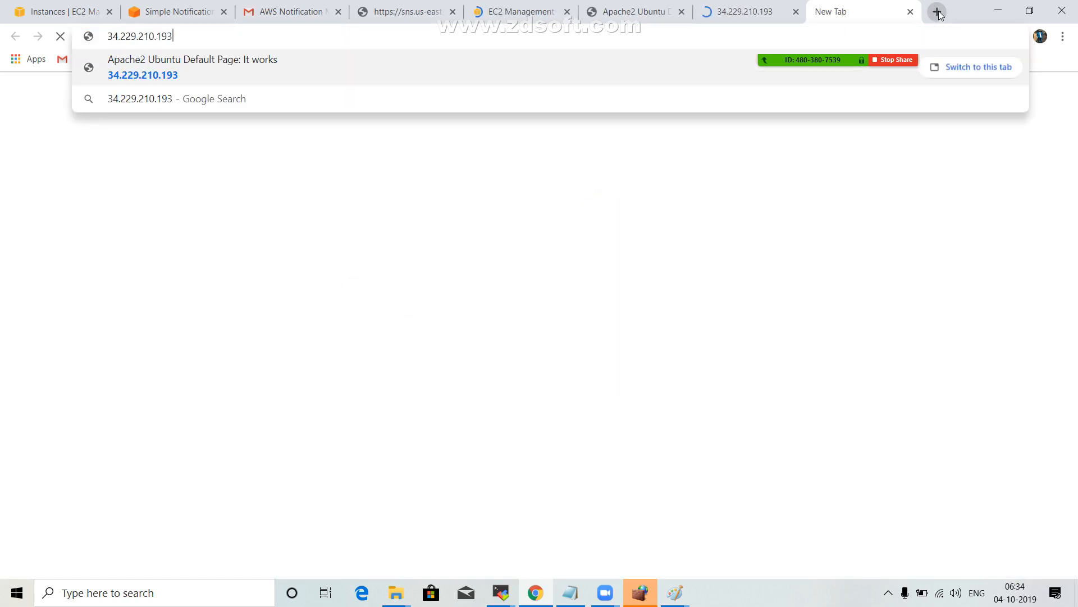
click(937, 11)
key(ctrl+v)
key(Return)
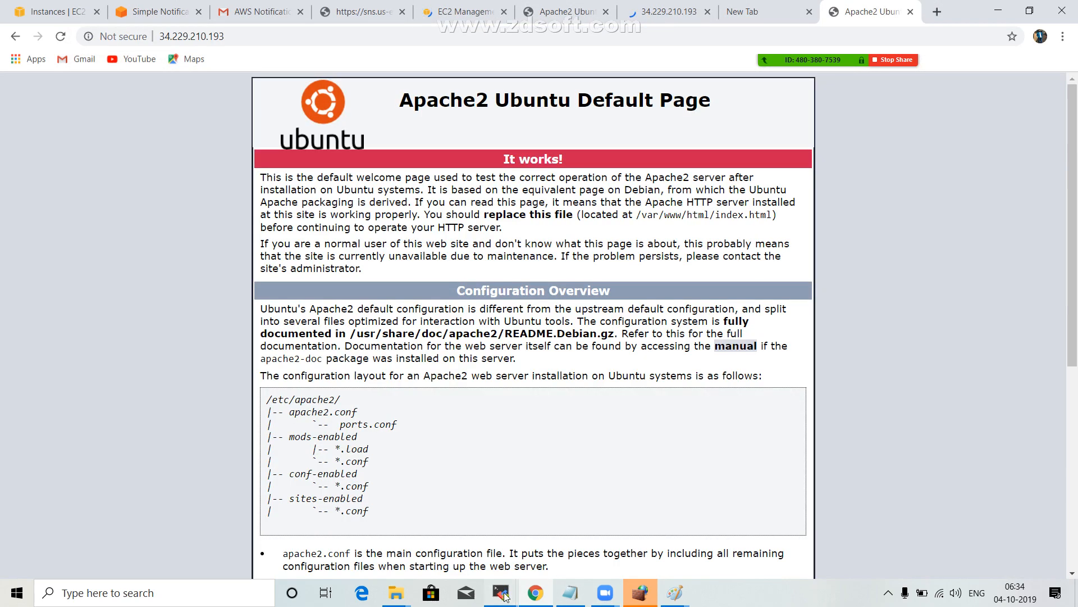
Switch to server1's MobaXterm SSH session, change to the /var/log/ directory and list its contents.
mouse_move(501, 593)
click(733, 524)
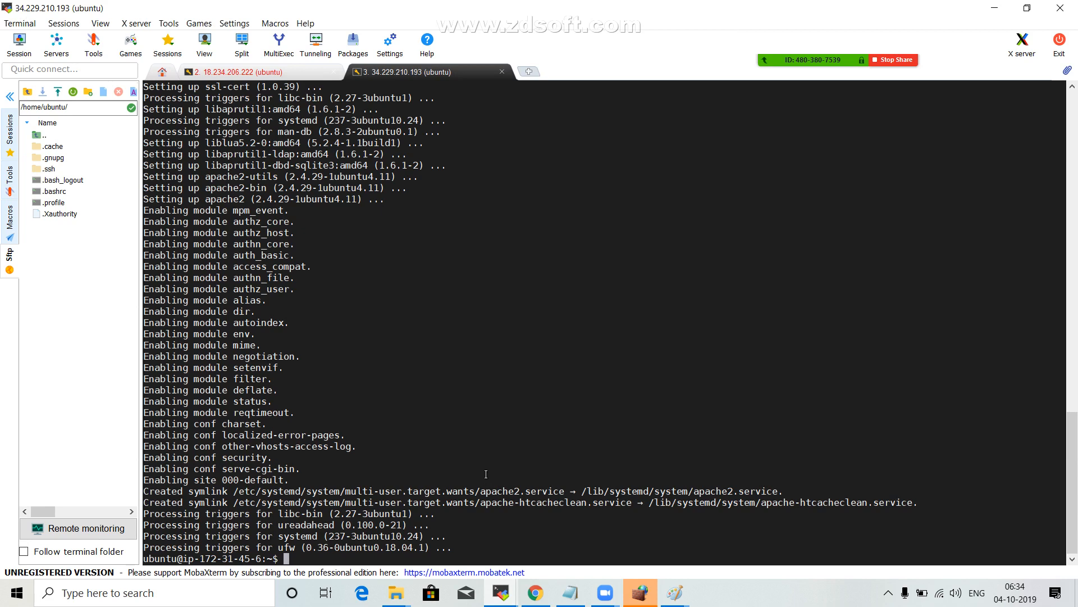
text(cd /var/log/)
key(Return)
text(ls)
key(Return)
Change into the apache2 log directory and list its files.
text(cd)
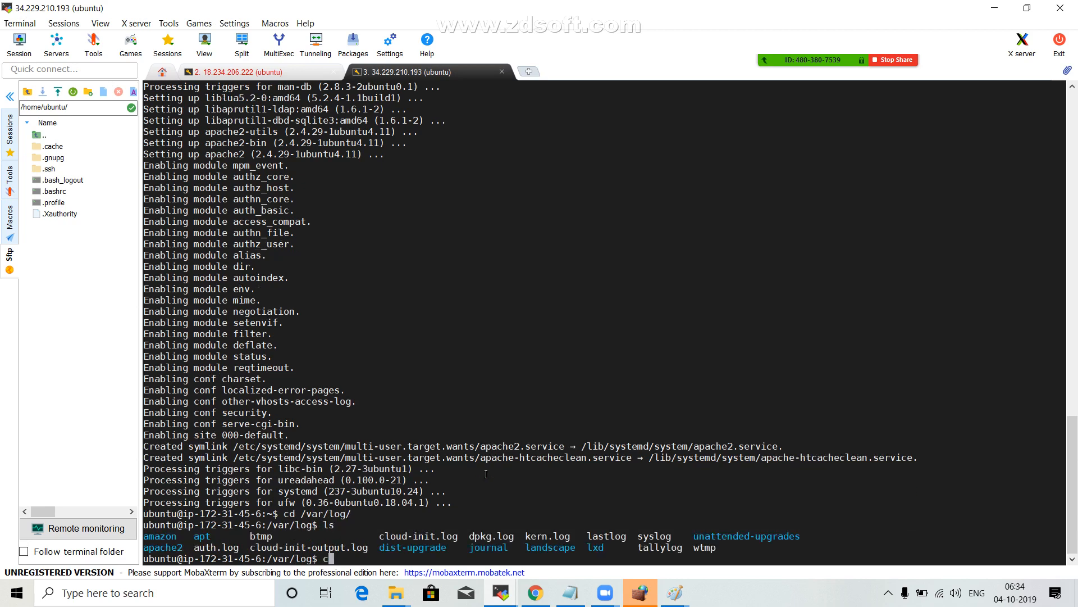
double_click(163, 548)
right_click(163, 547)
click(189, 291)
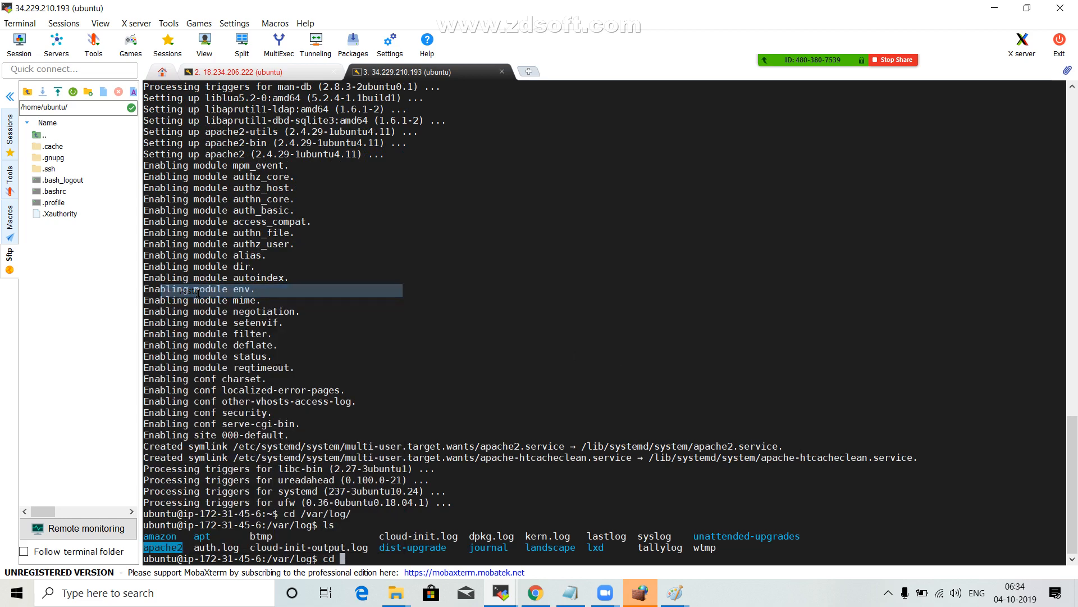
key(Return)
text(ls)
key(Return)
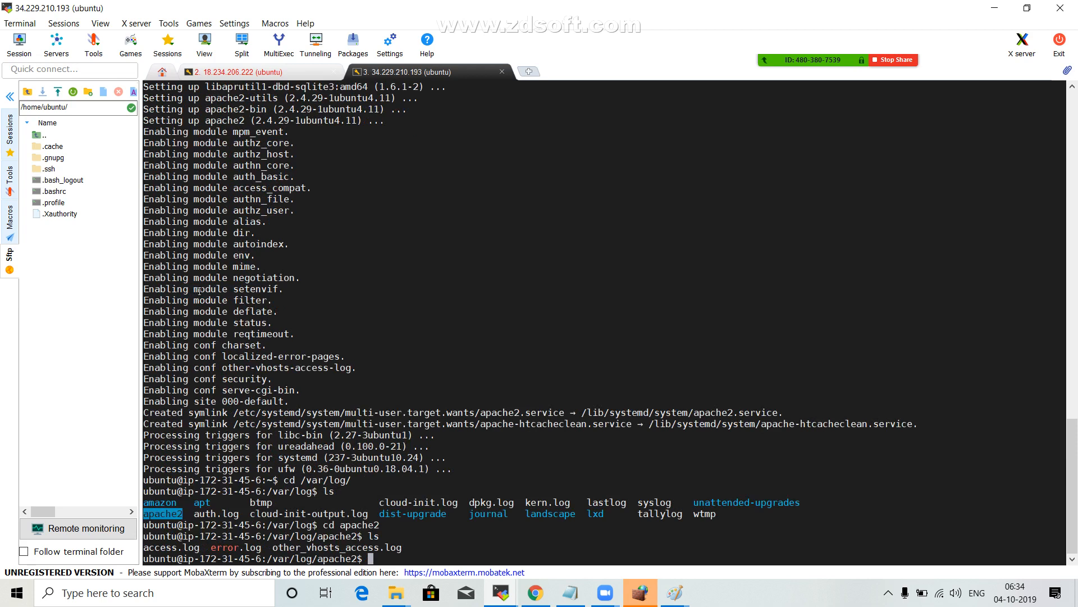
Highlight the access and error log names and view access.log with less.
double_click(171, 547)
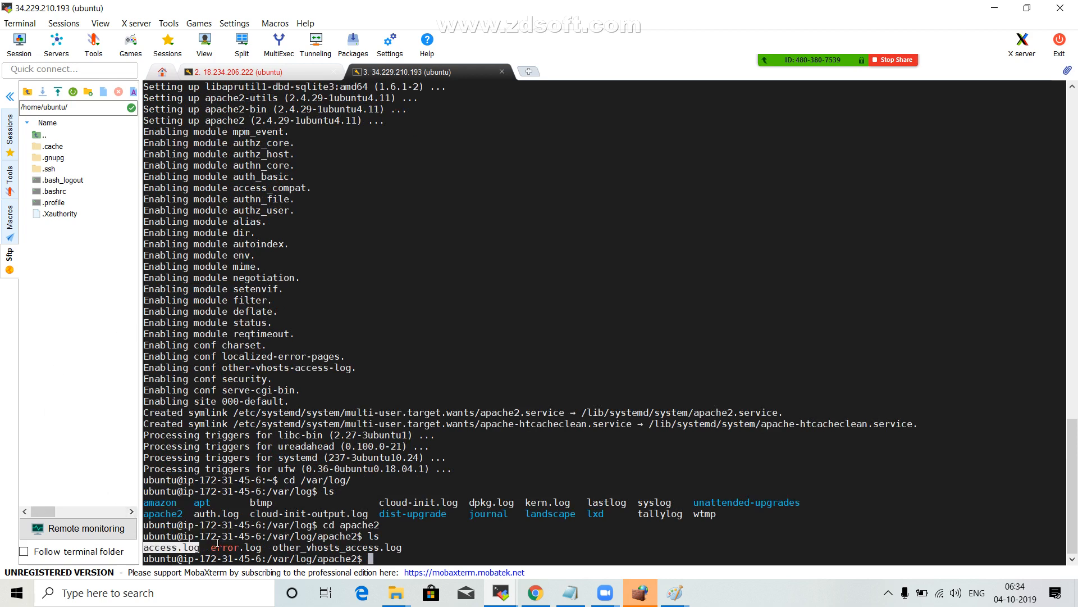
double_click(233, 546)
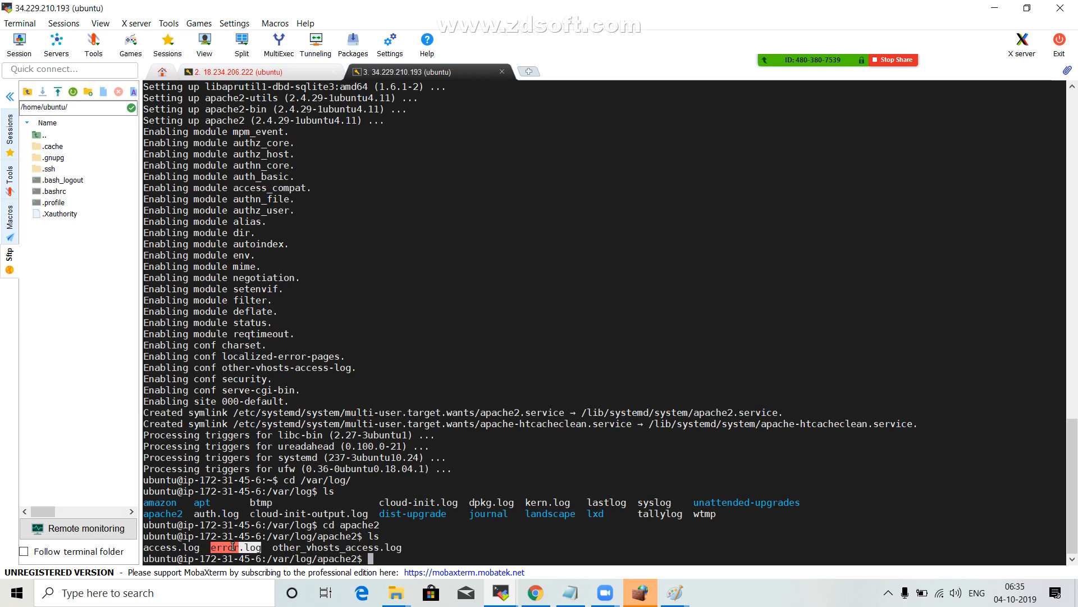
text(less access.log)
key(Return)
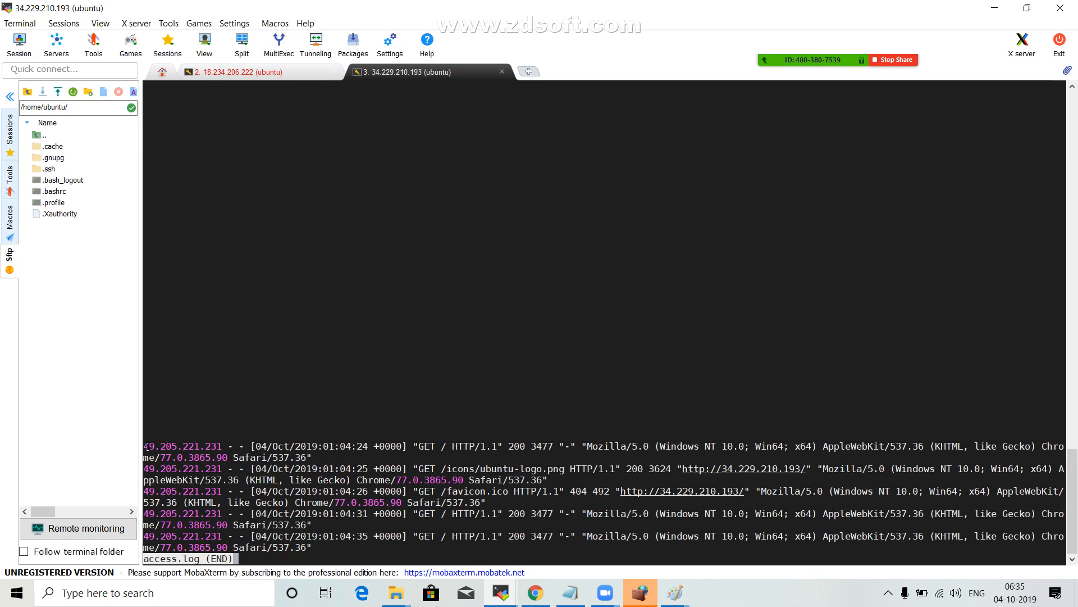
Copy the client IP address from the first access log entry and switch to Chrome.
drag(147, 446, 201, 446)
right_click(201, 447)
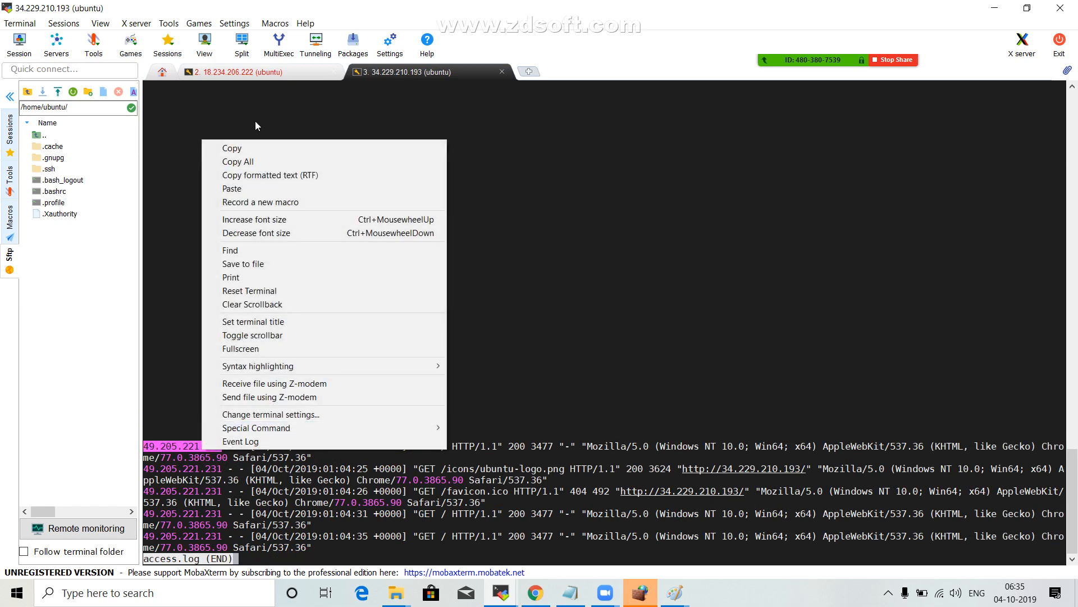
click(232, 149)
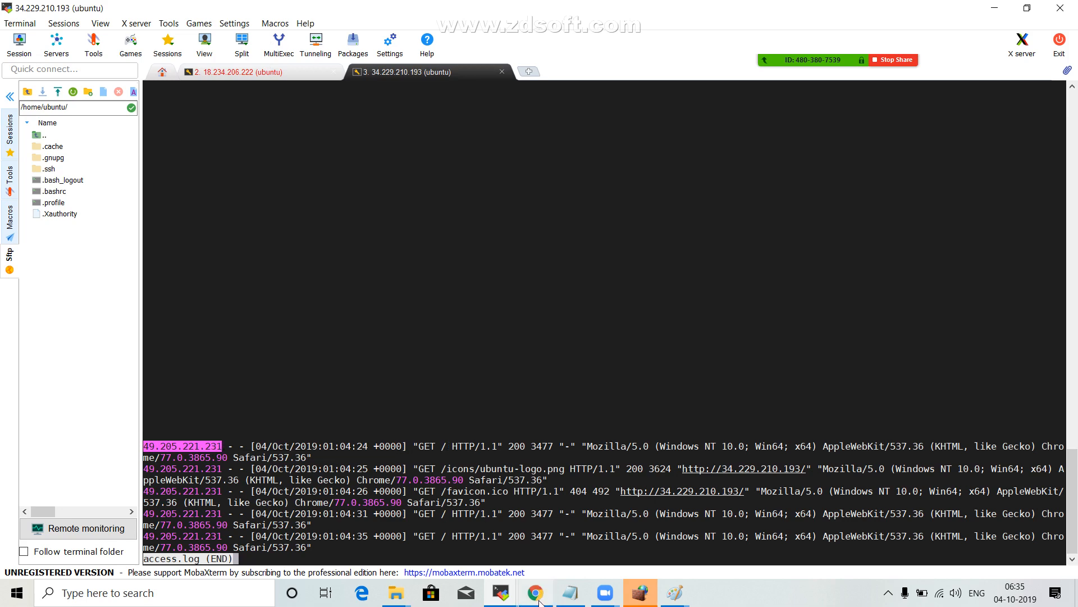
click(538, 599)
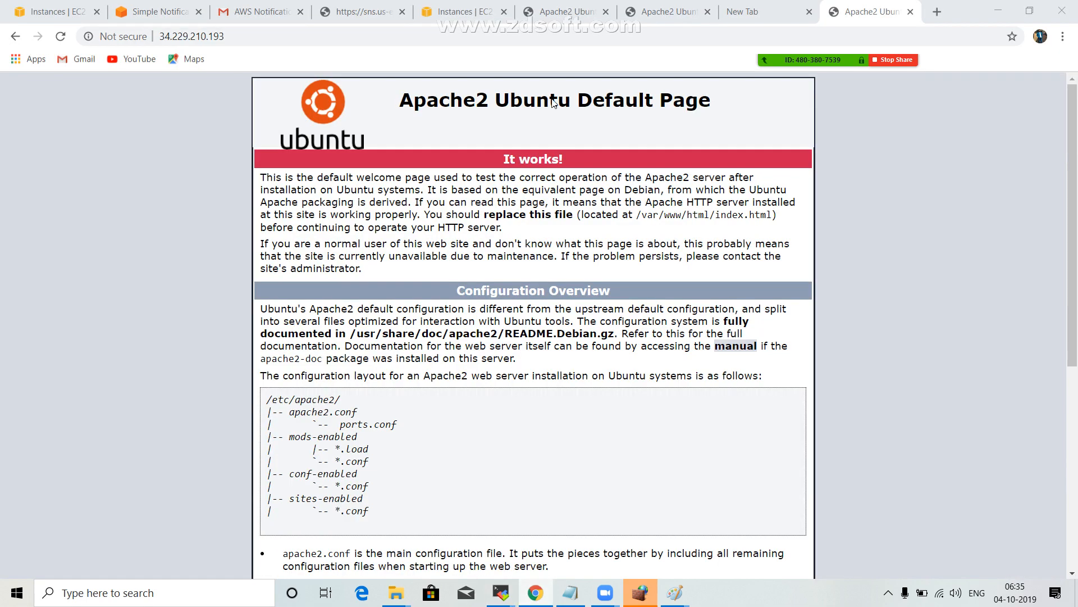
Search in a new tab for "where is this ip address located" and open KeyCDN's IP Location Finder.
click(936, 12)
text(where )
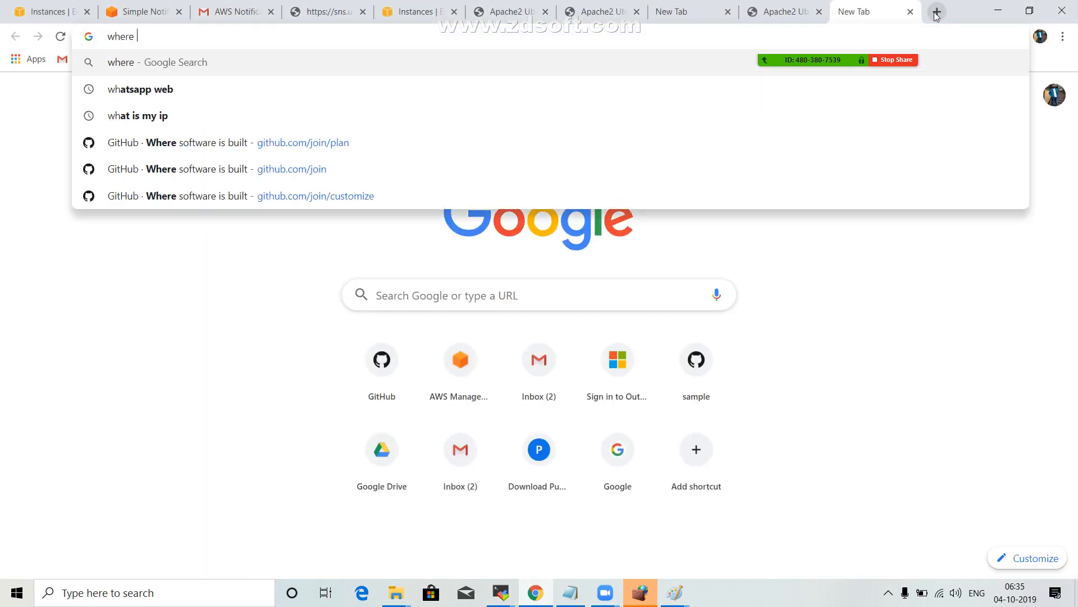
text(is this i)
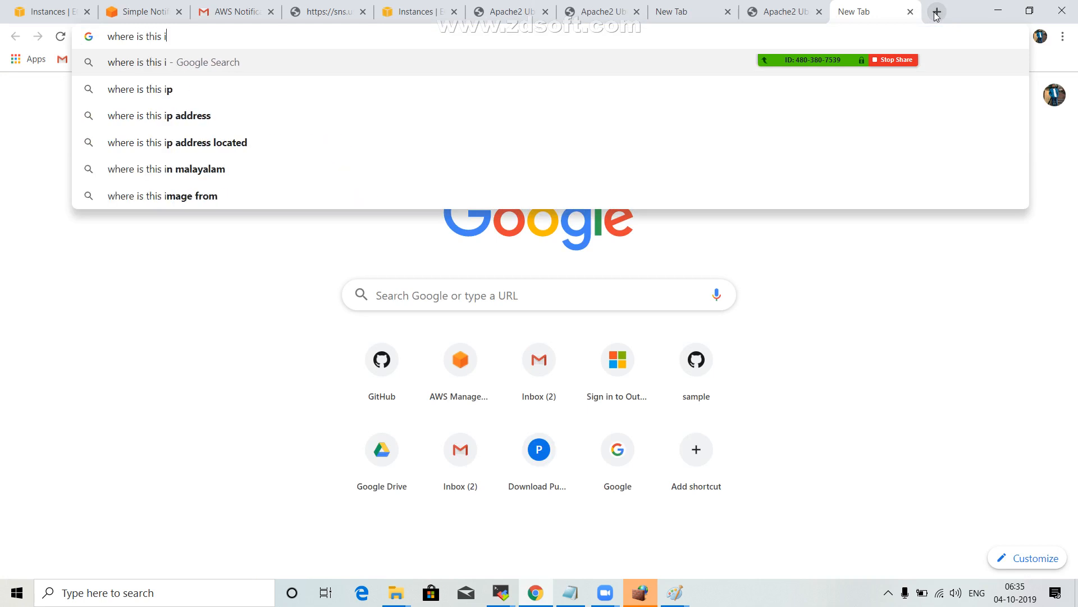
text(p)
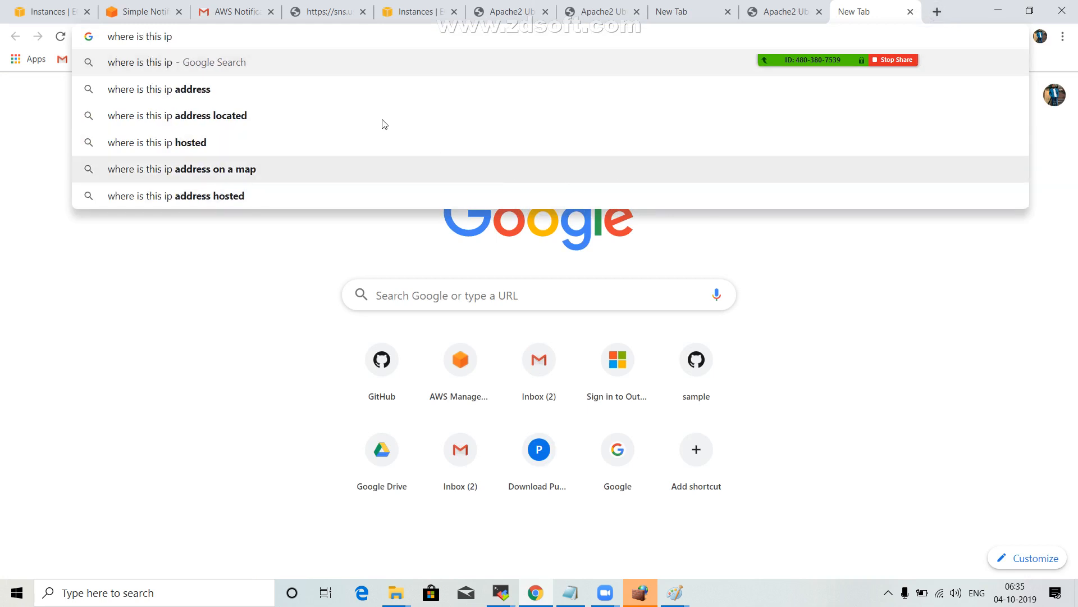
click(258, 115)
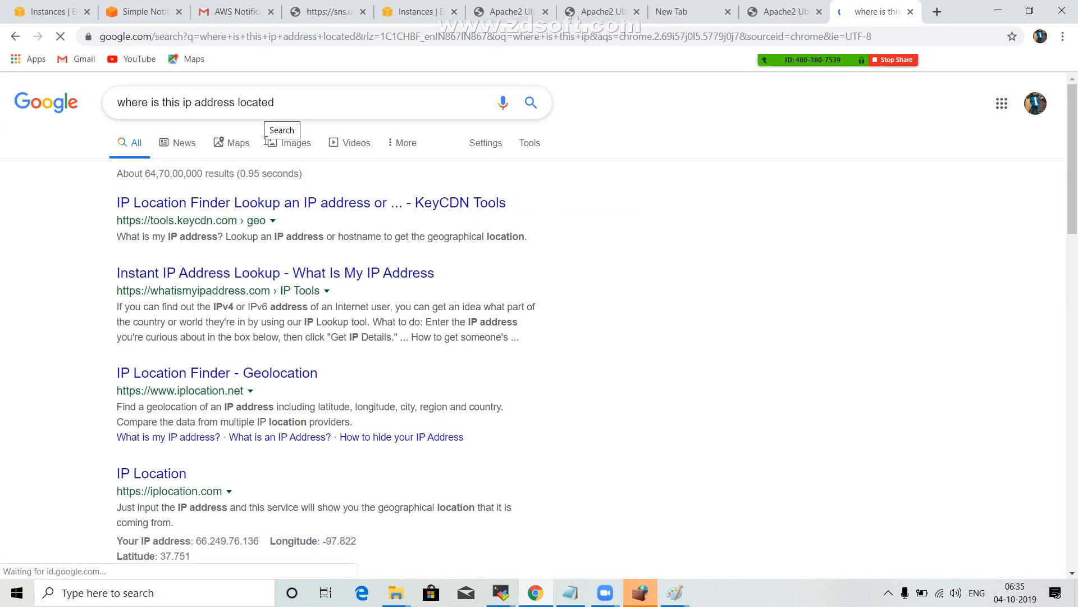
click(219, 204)
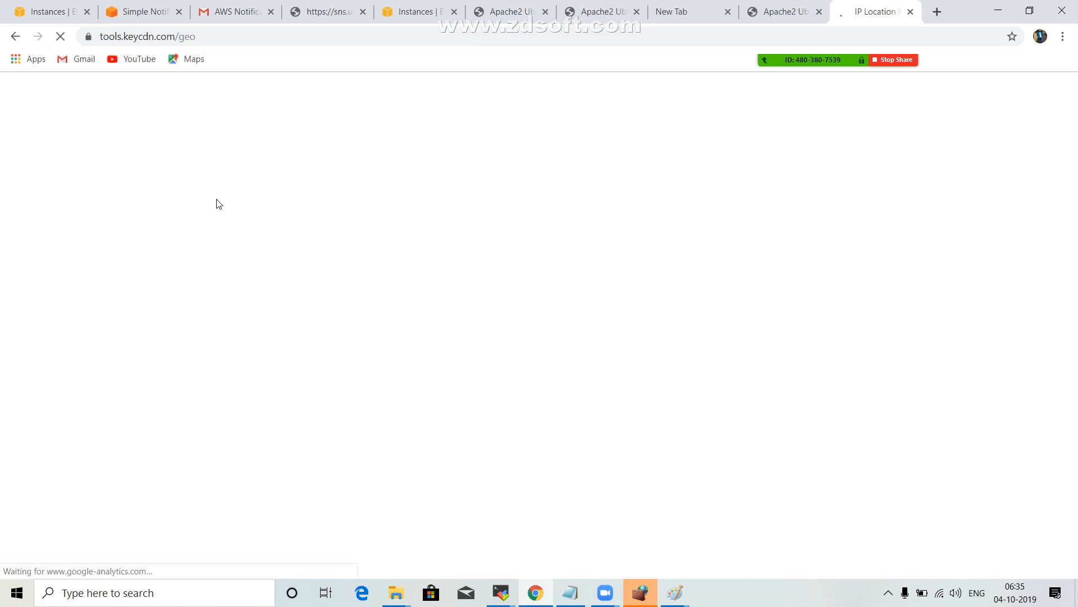
Look up the client IP address from the access log and examine its city, region and time.
scroll(516, 293, down, 2)
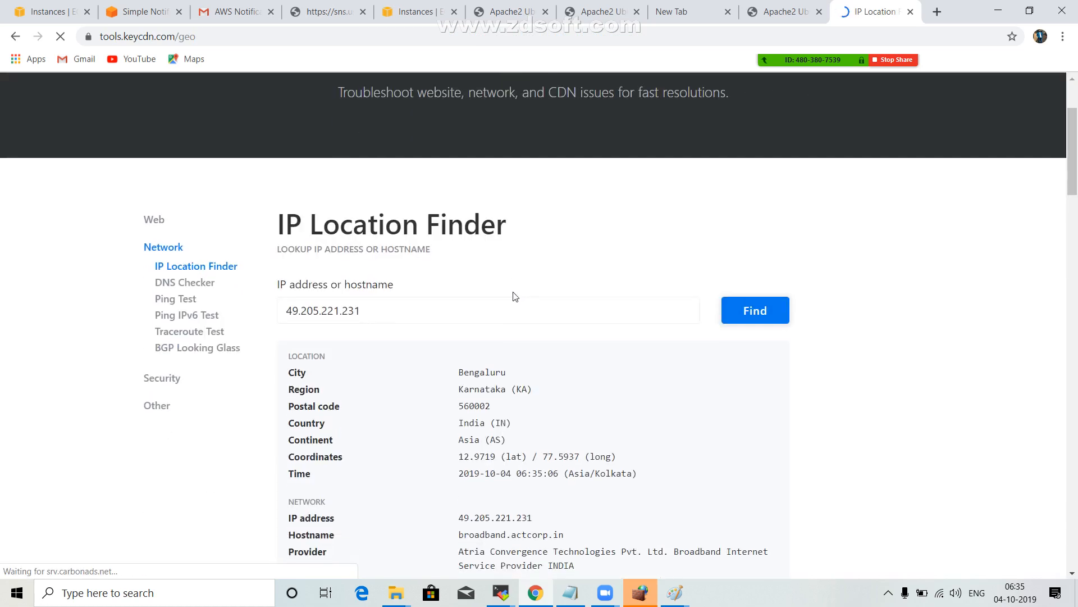
double_click(397, 303)
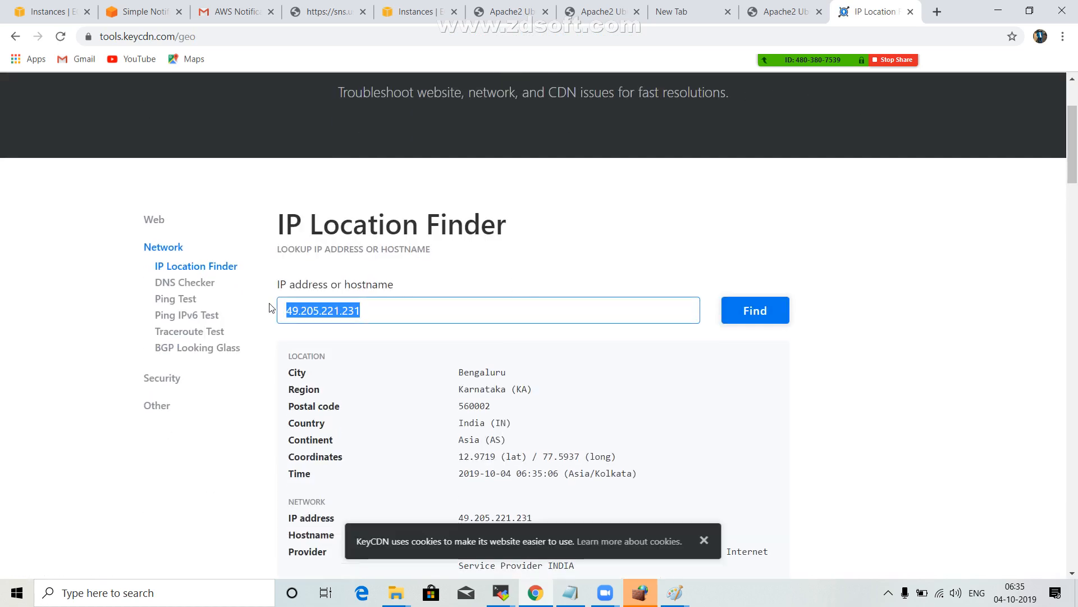
click(669, 305)
click(747, 314)
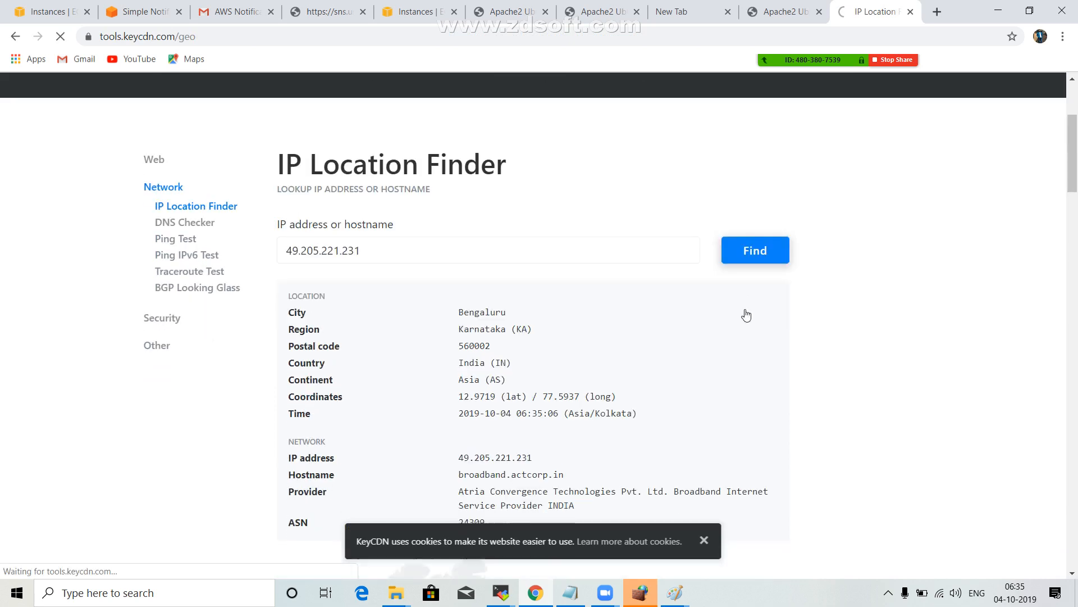
scroll(747, 312, down, 5)
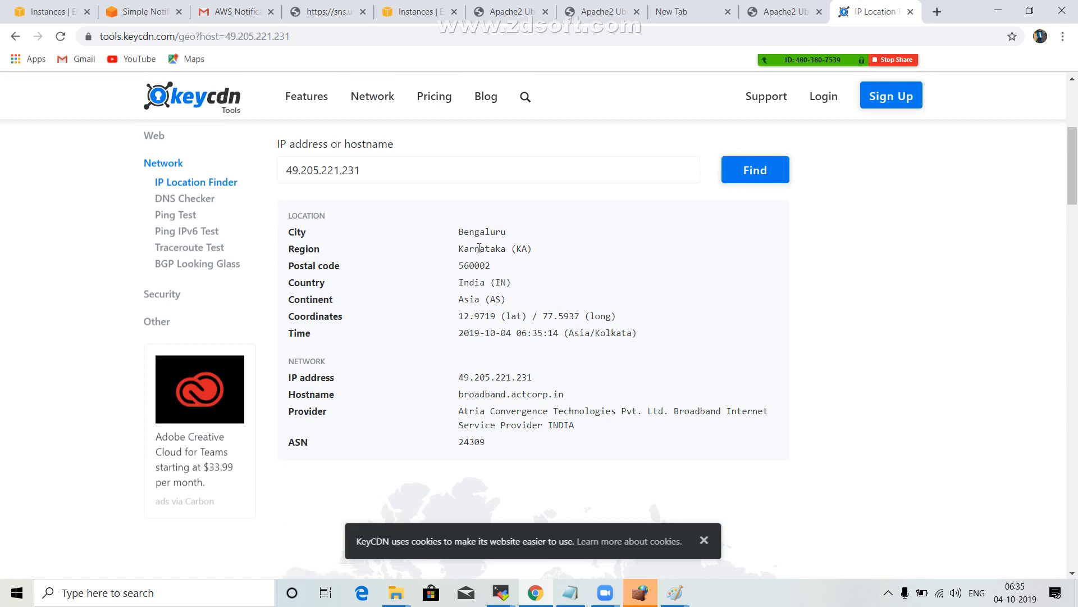
double_click(471, 250)
double_click(494, 234)
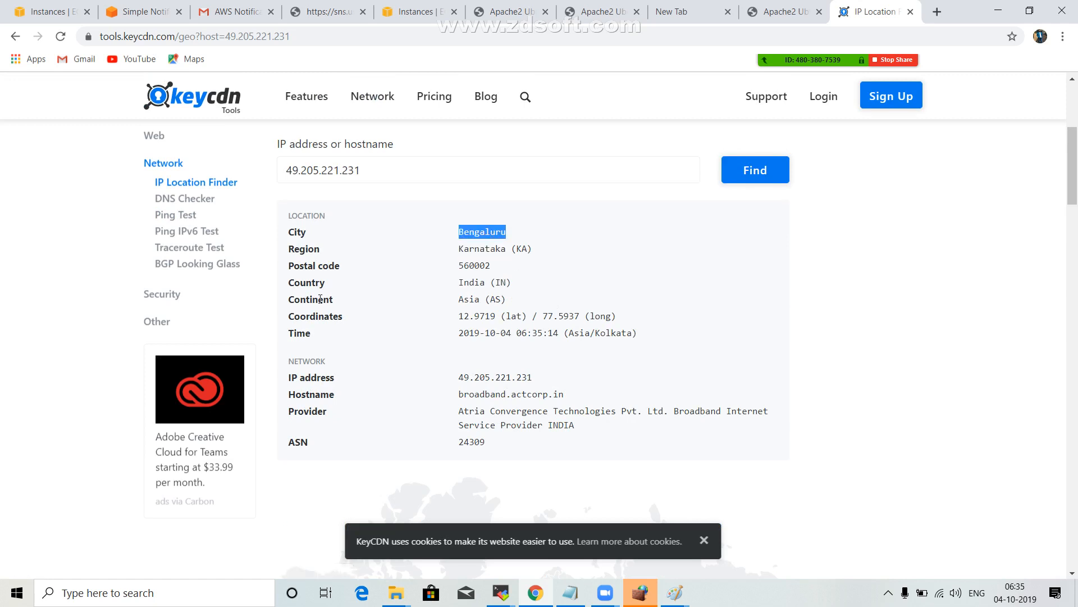
drag(326, 333, 480, 337)
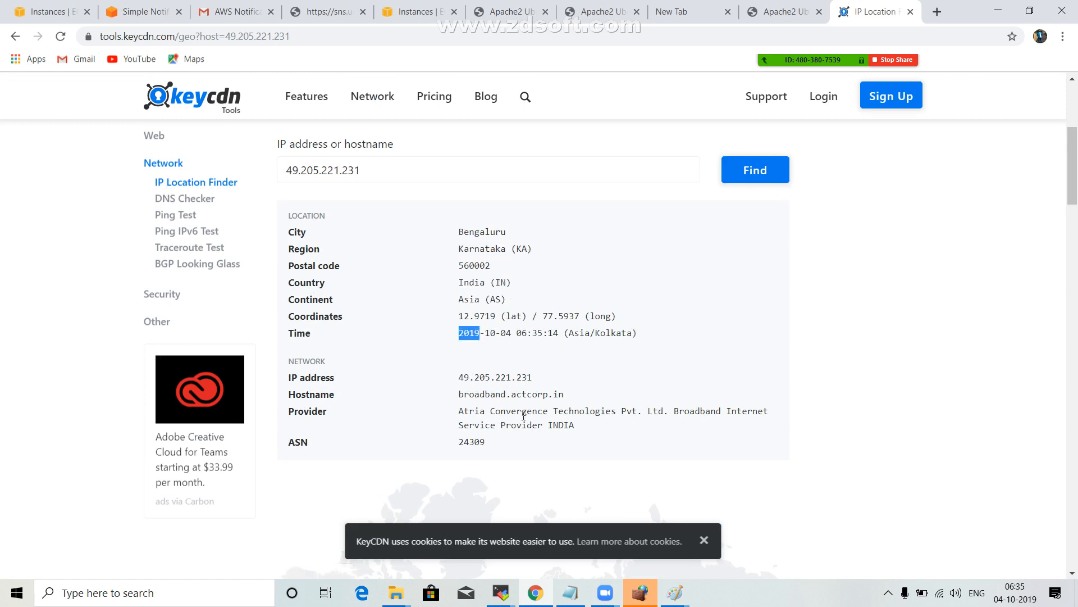
Return to the MobaXterm session, quit the access log viewer and list the apache2 log files again.
click(506, 598)
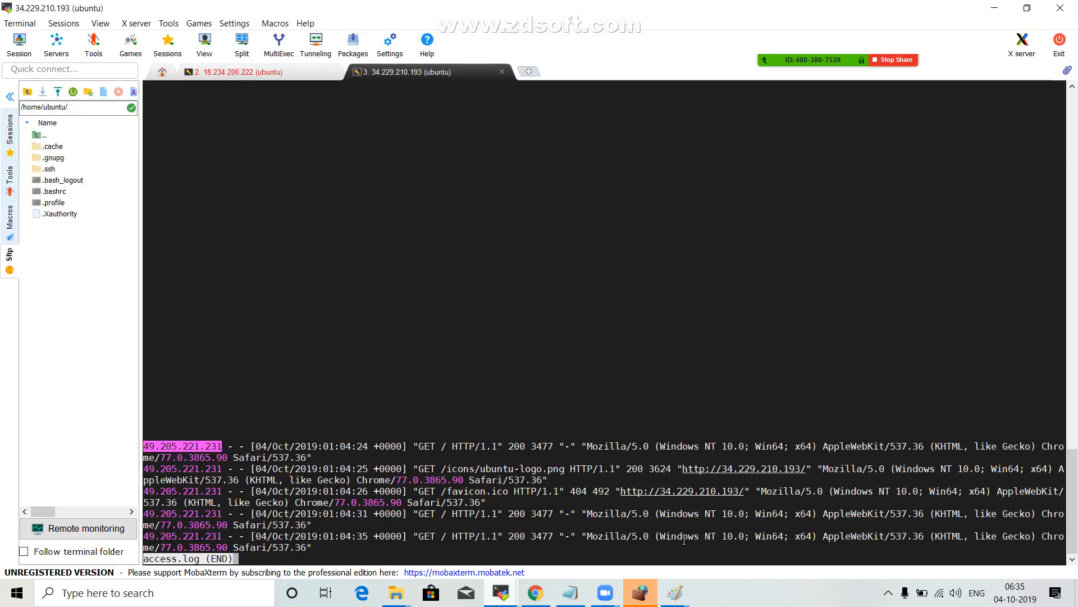
click(702, 537)
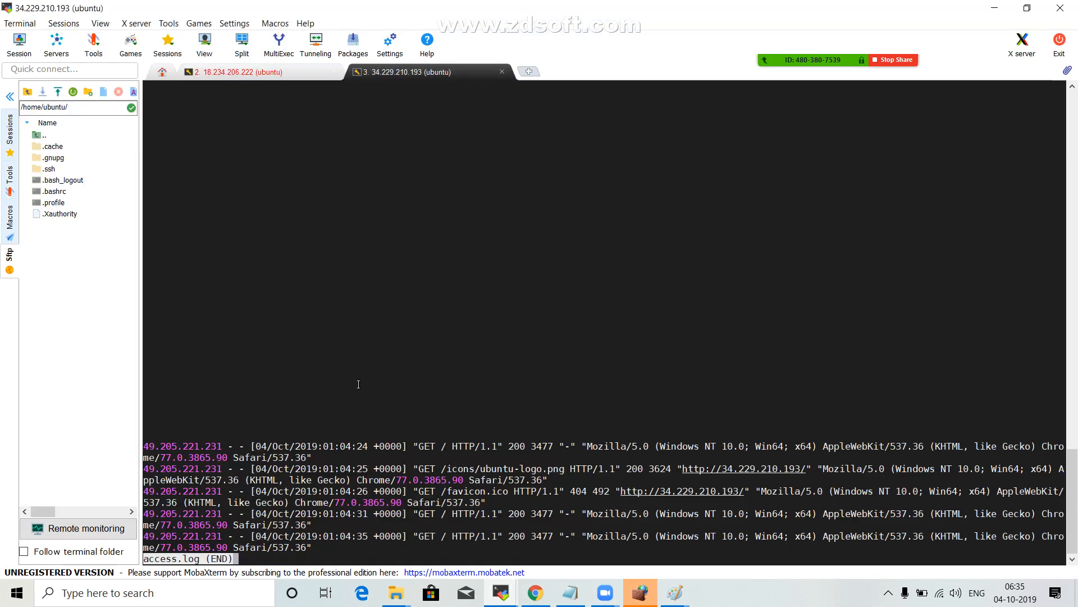
key(q)
key(Return)
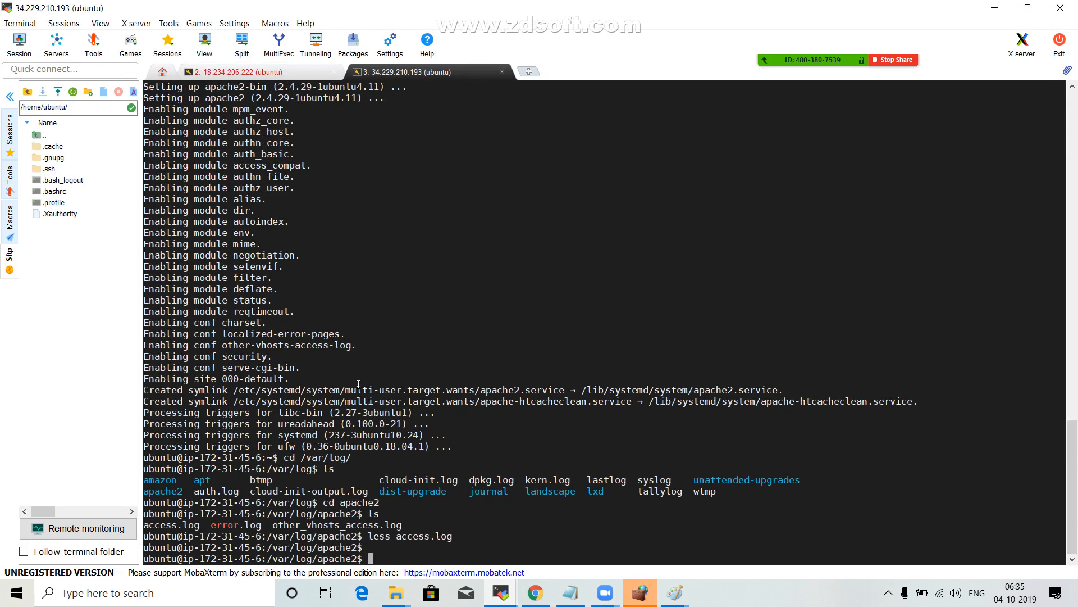
text(ls)
key(Return)
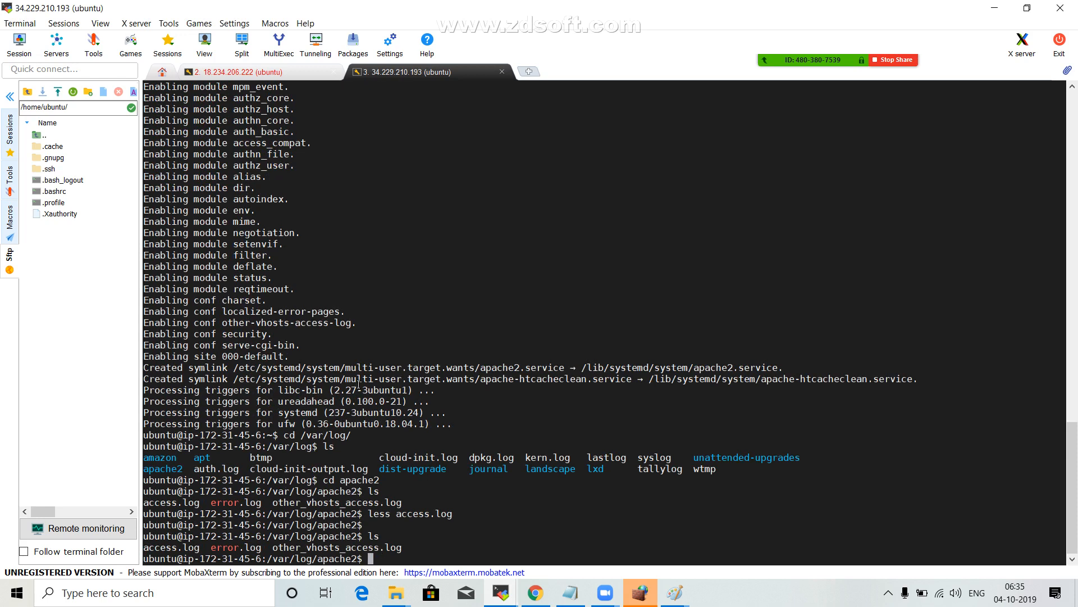
Follow Apache's error log live with tail -f error.log.
text(less)
key(BackSpace)
key(BackSpace)
key(BackSpace)
key(BackSpace)
key(BackSpace)
text(tail -)
double_click(223, 543)
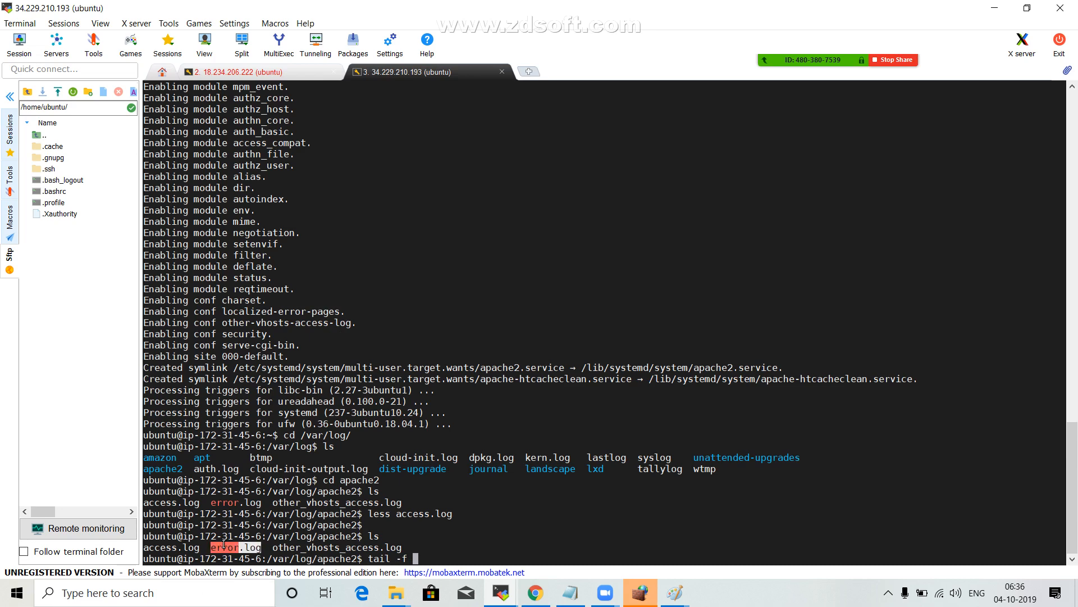
right_click(223, 544)
click(269, 282)
key(Return)
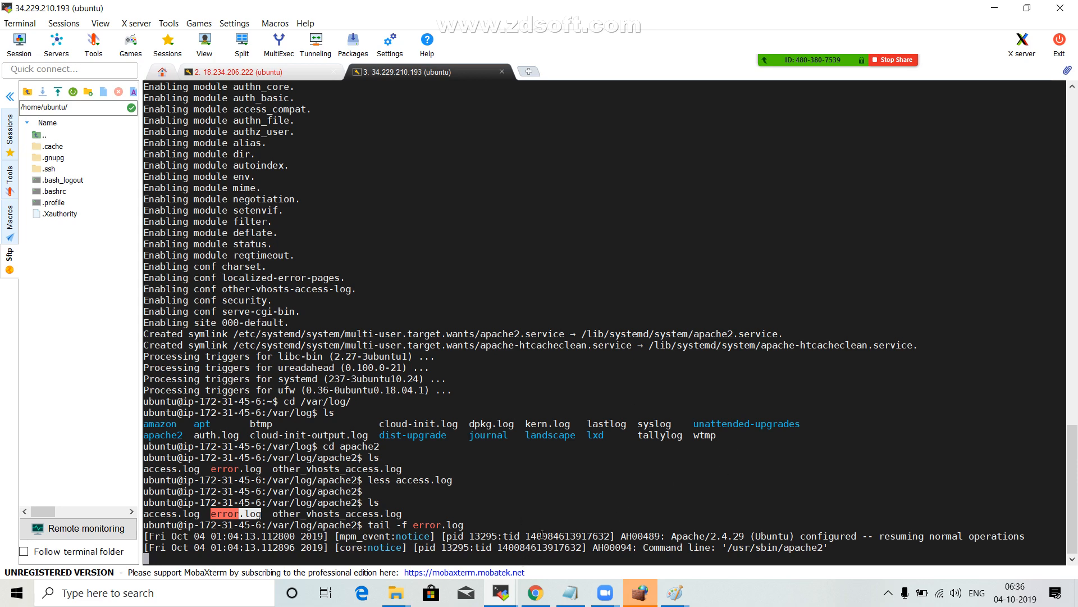
Review the CloudWatch alerts, EBS volume and CloudWatch events items in the Notepad topic list, and minimize Notepad.
click(570, 593)
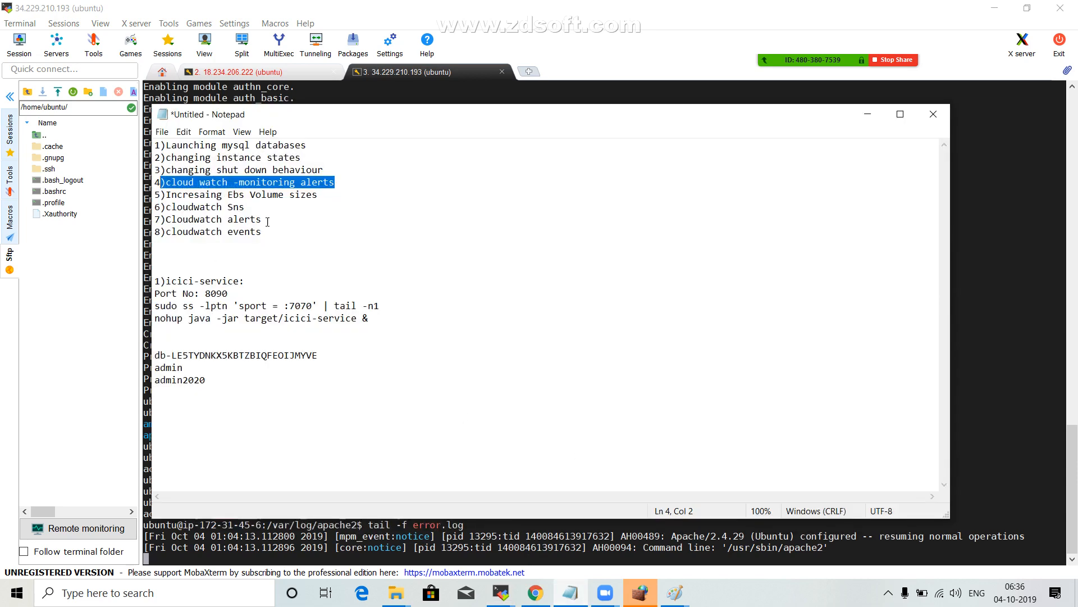
drag(267, 221, 246, 221)
drag(320, 196, 223, 196)
drag(268, 233, 136, 206)
click(865, 117)
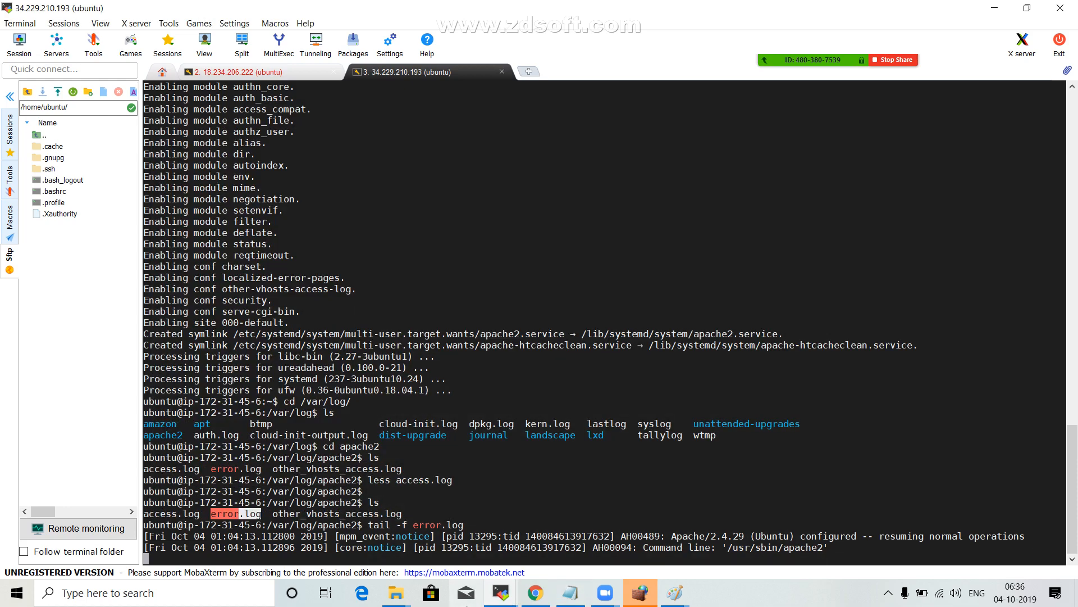
Switch to the EC2 console in Chrome and open the CloudWatch service from the AWS service list.
click(535, 592)
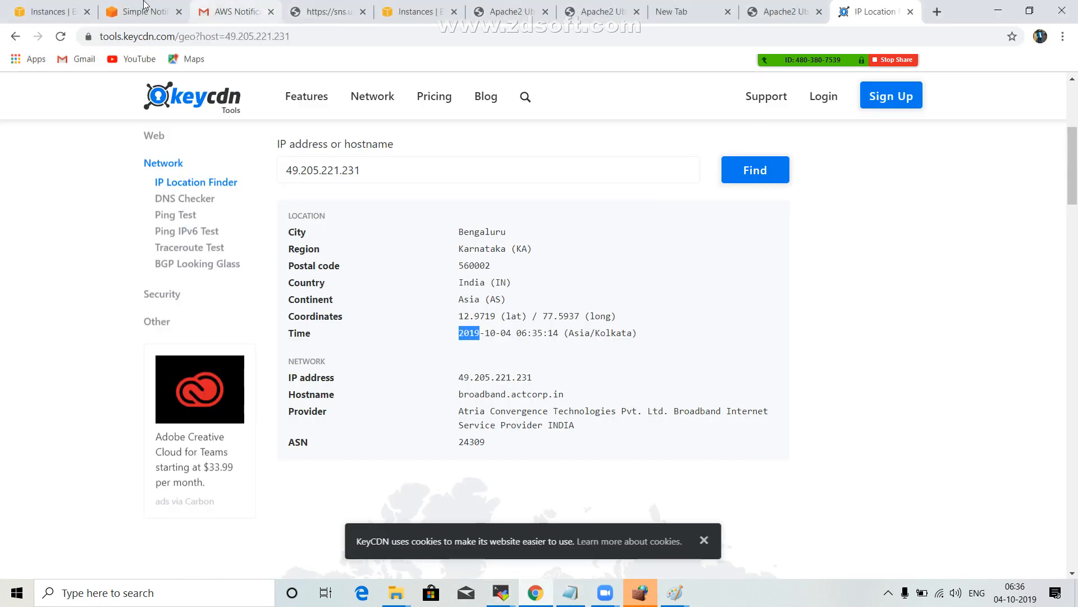
click(26, 11)
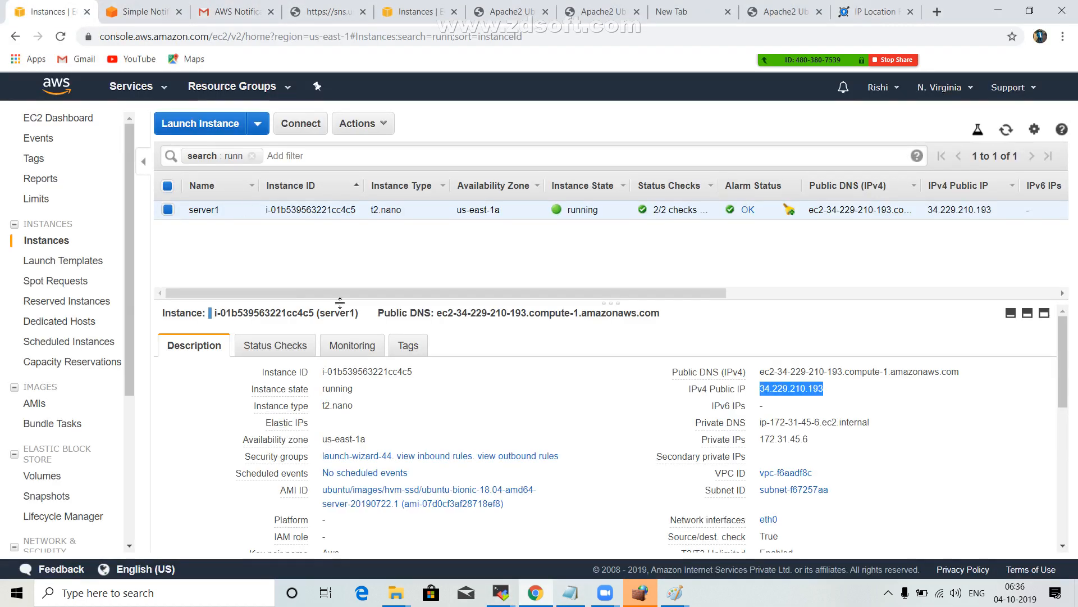
click(169, 90)
scroll(259, 283, down, 3)
scroll(259, 284, down, 1)
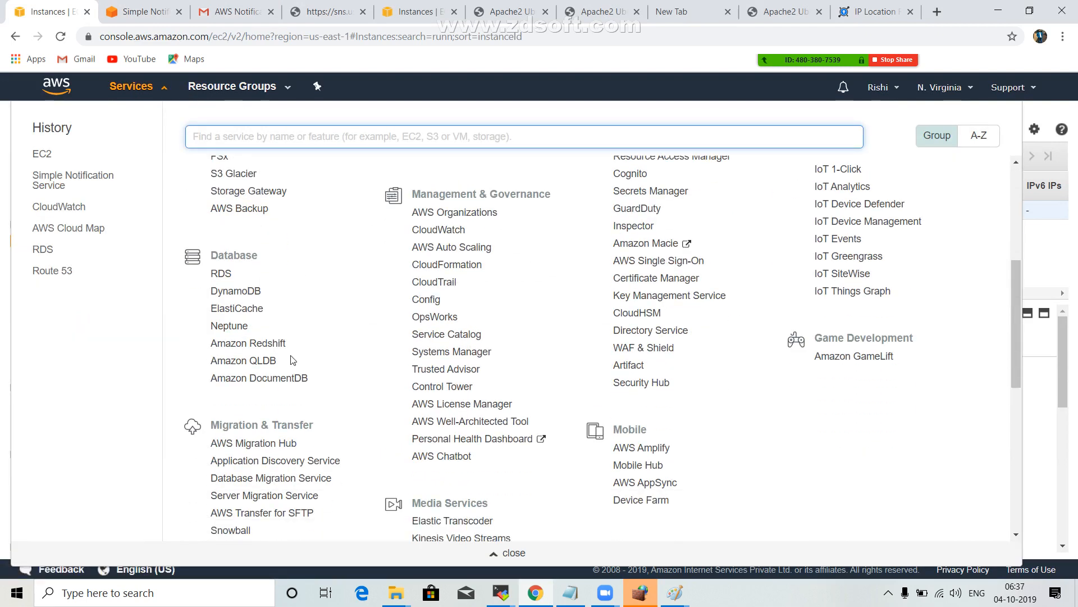
scroll(281, 413, down, 5)
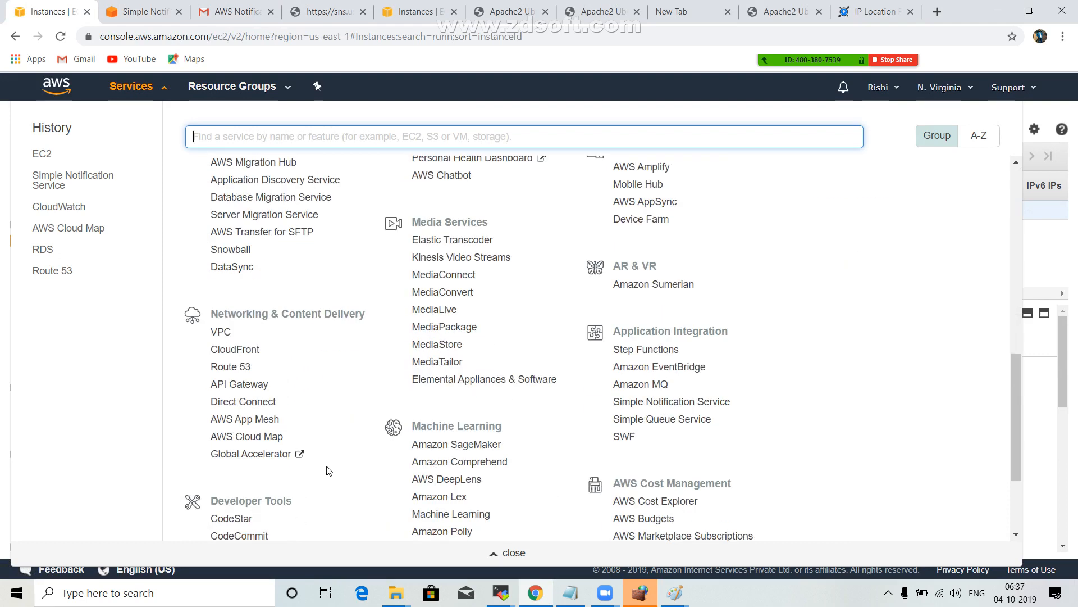
scroll(505, 354, up, 5)
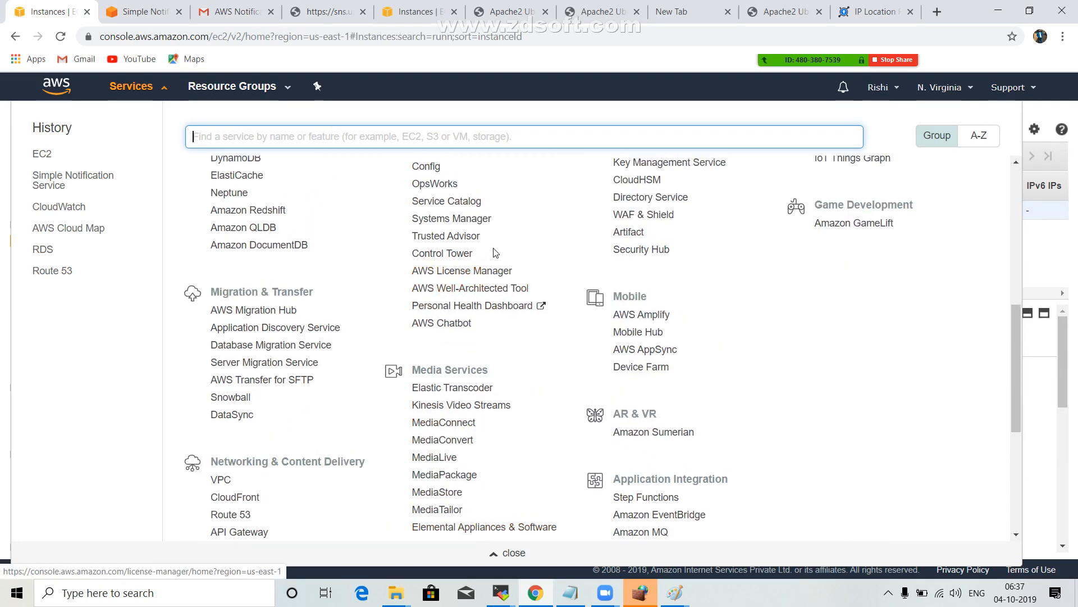
scroll(466, 214, down, 1)
scroll(458, 194, up, 1)
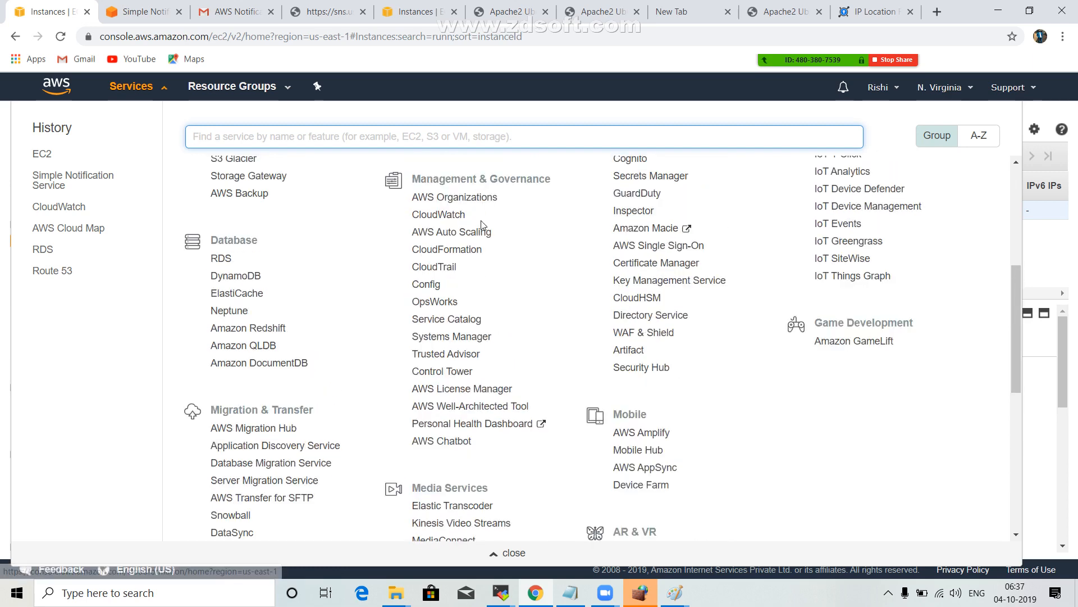
click(450, 233)
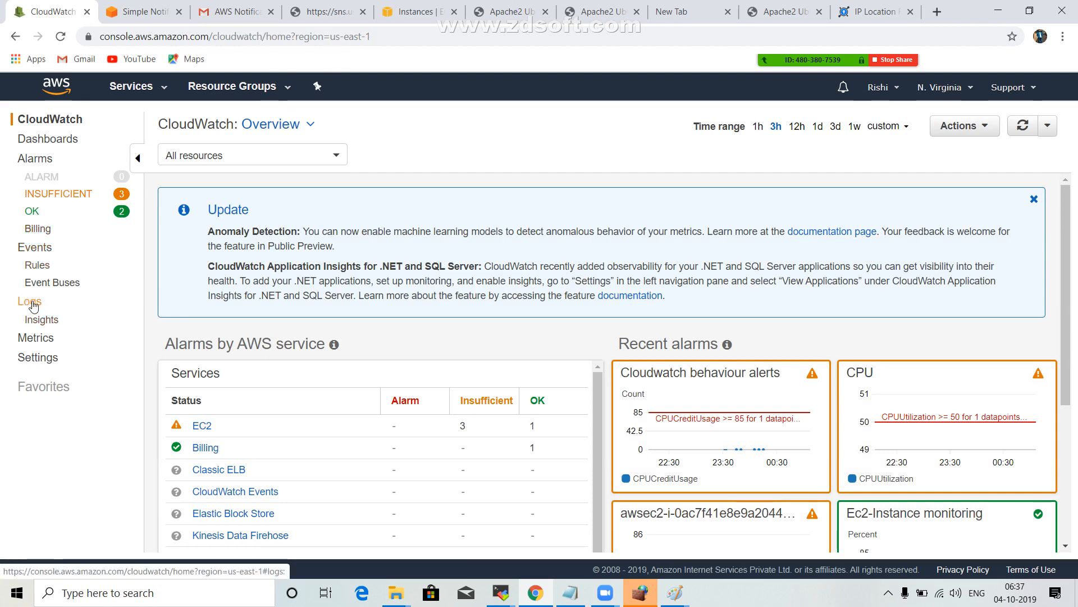
Start a new CloudWatch Events rule and browse the service names offered for its event pattern.
click(37, 247)
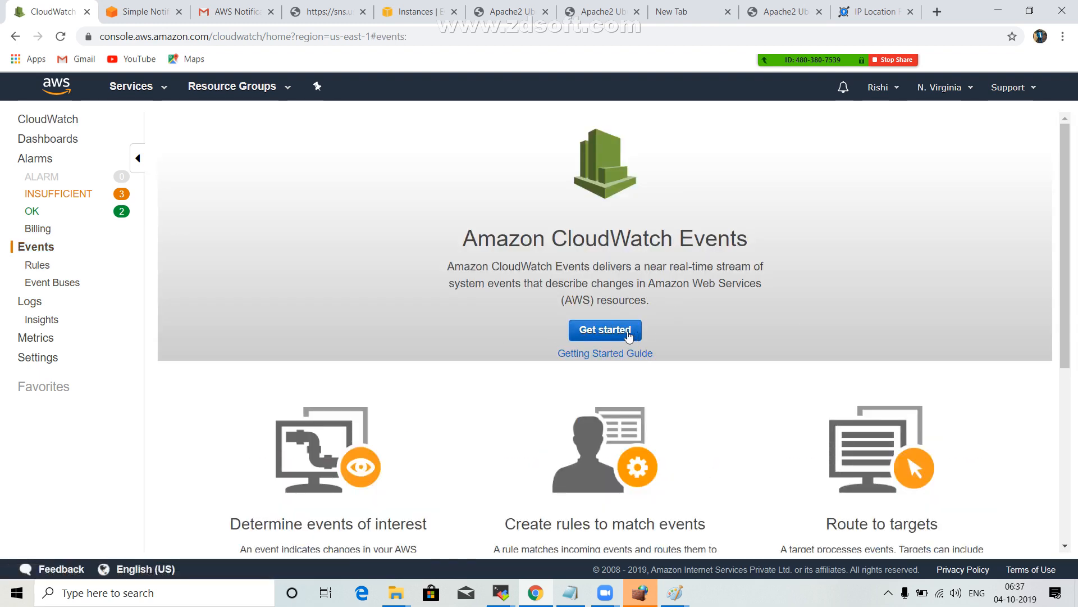
click(628, 331)
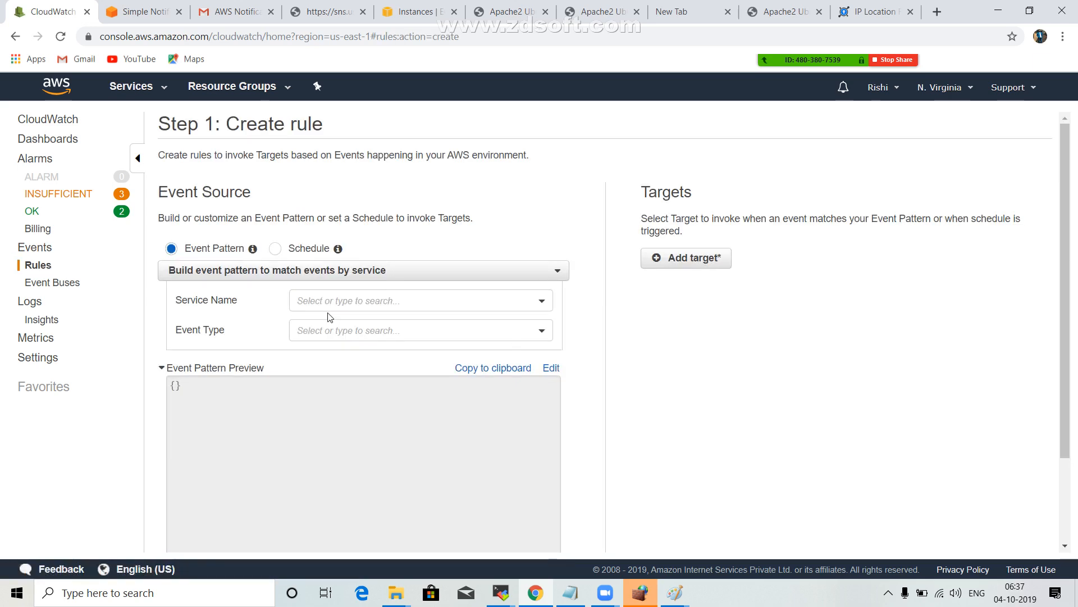
click(341, 302)
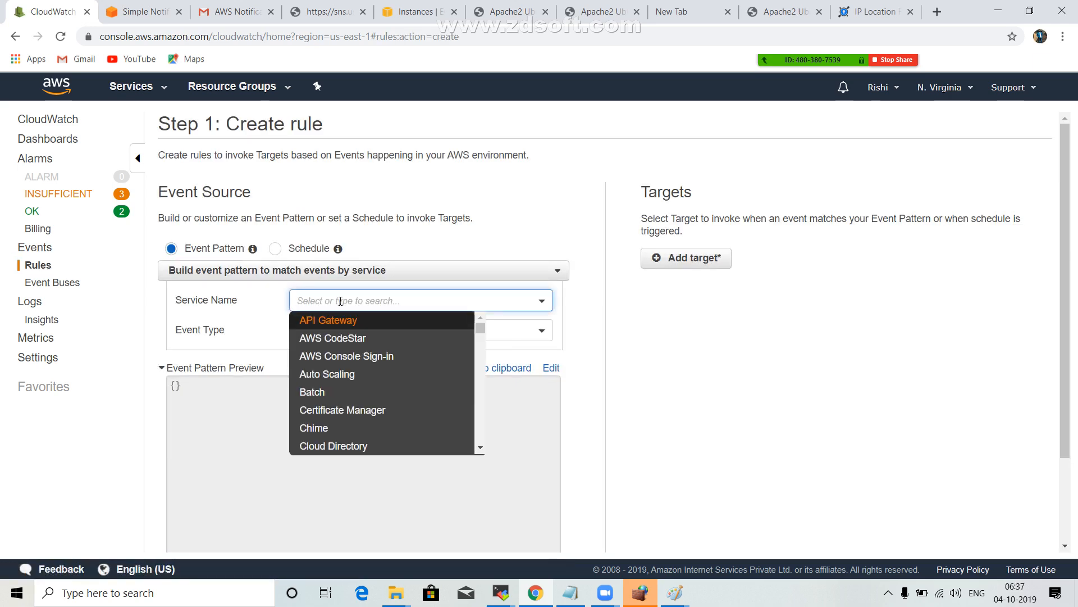
scroll(393, 326, down, 1)
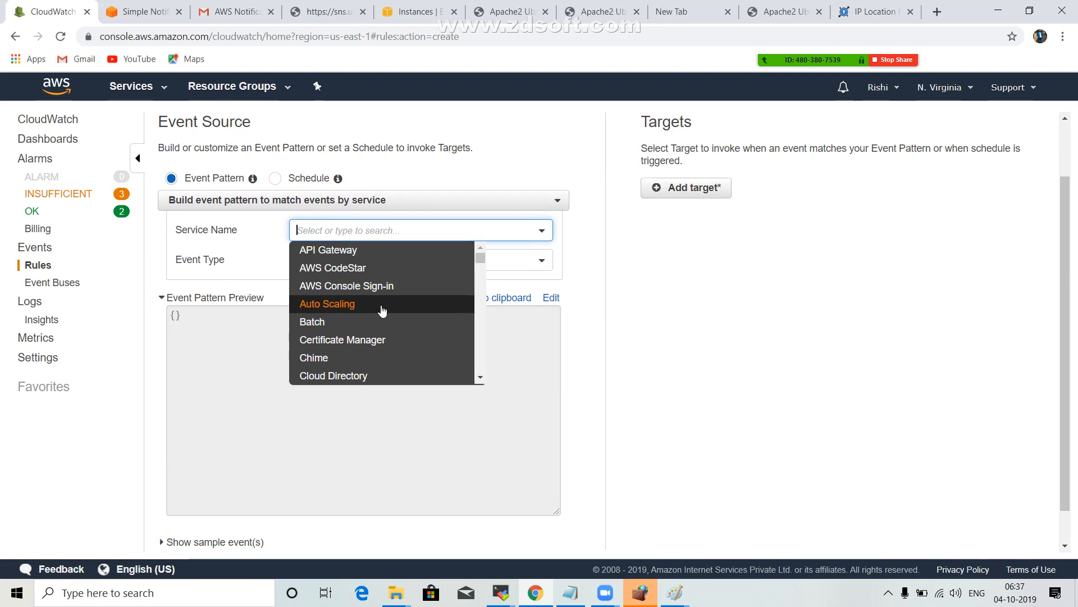
scroll(382, 311, down, 3)
scroll(382, 311, down, 6)
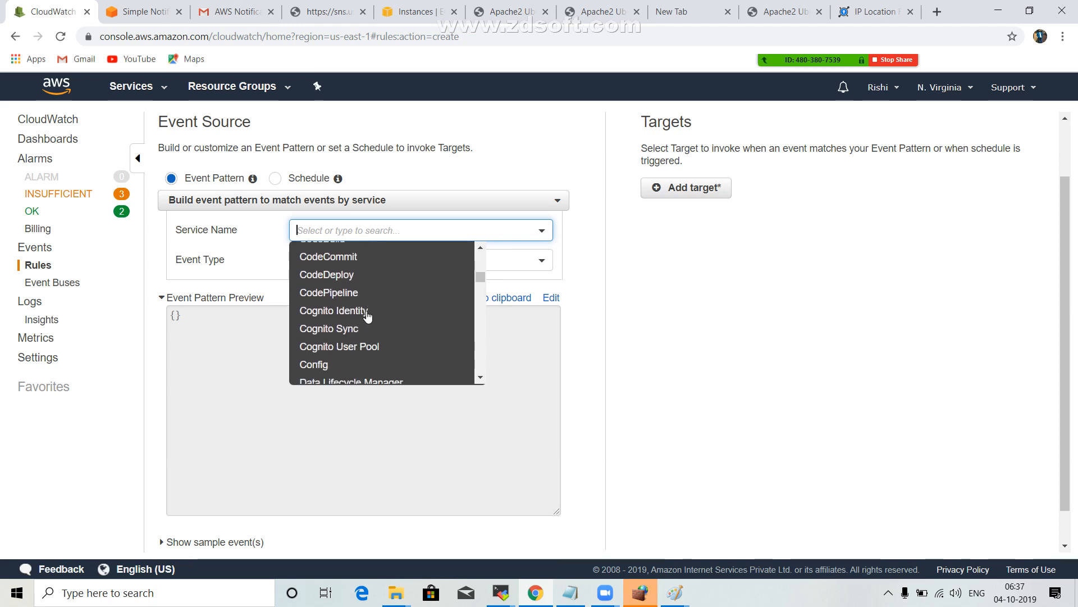
scroll(370, 321, down, 5)
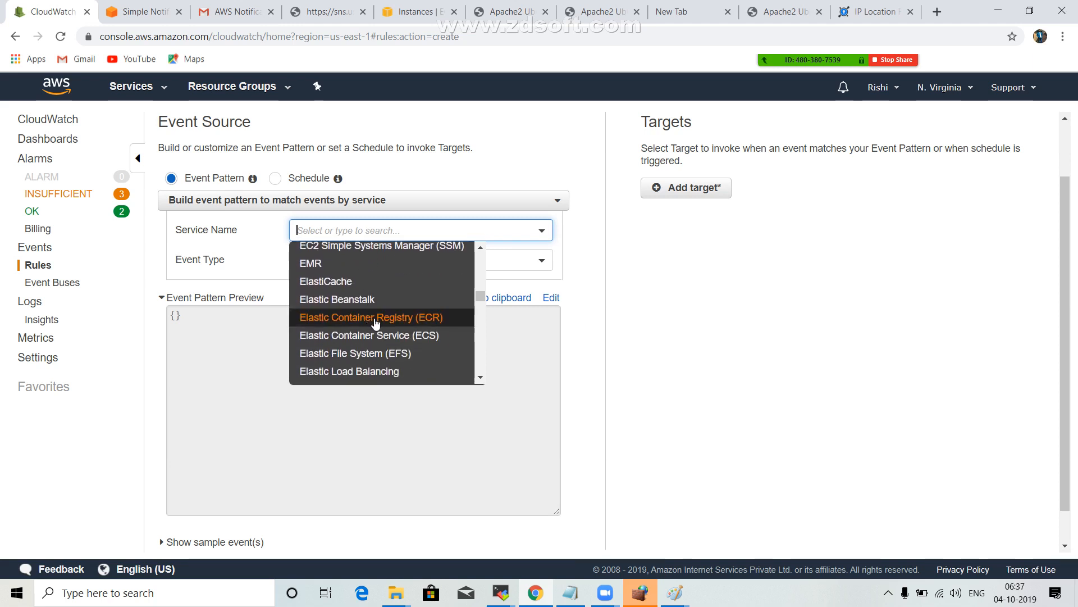
scroll(376, 323, down, 3)
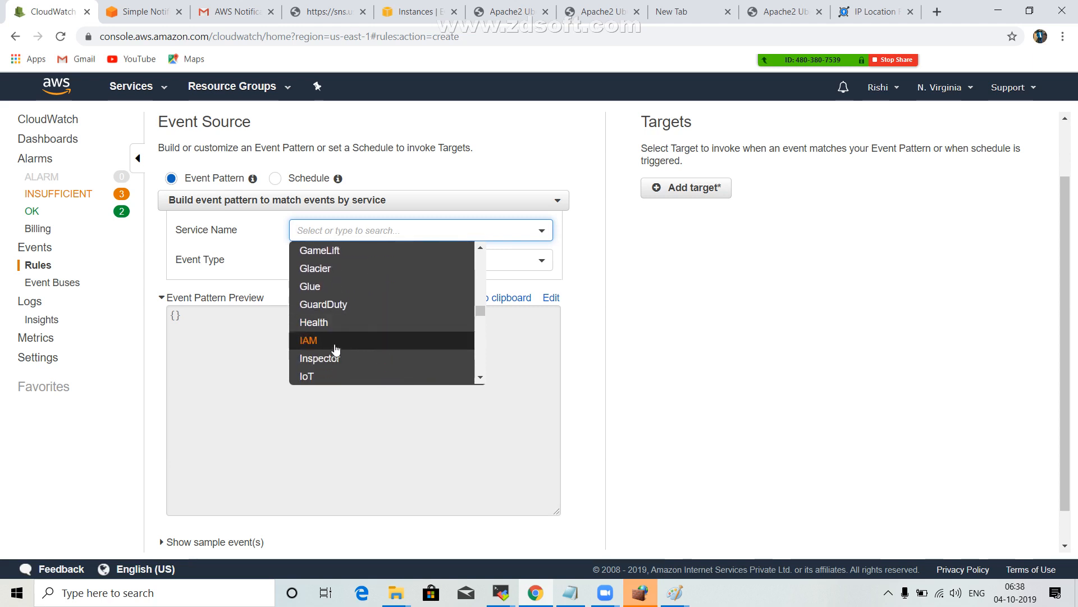
scroll(336, 348, down, 5)
scroll(337, 345, down, 1)
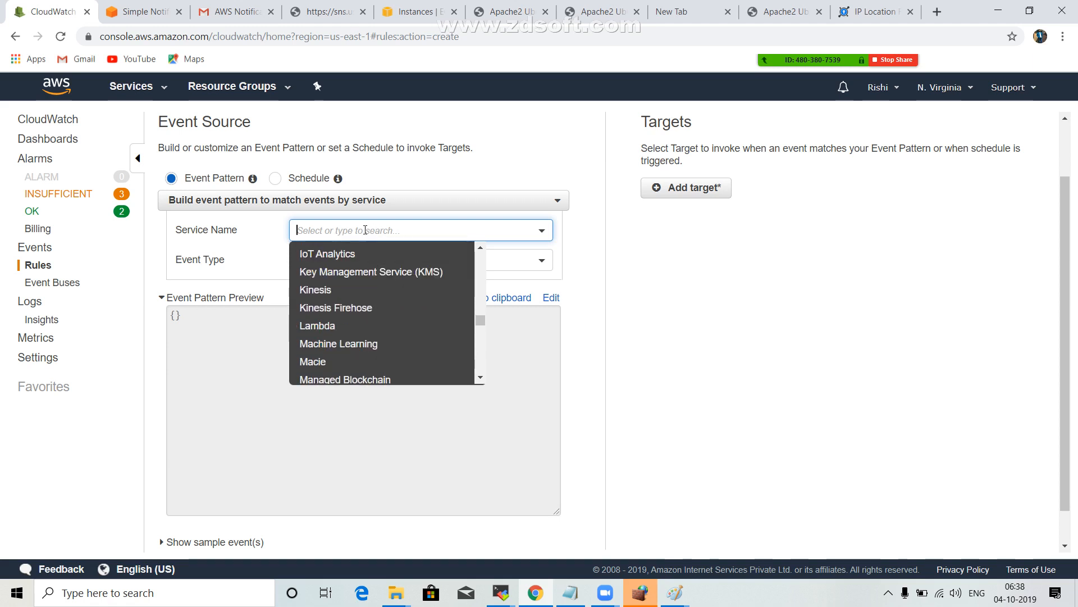
text(c22)
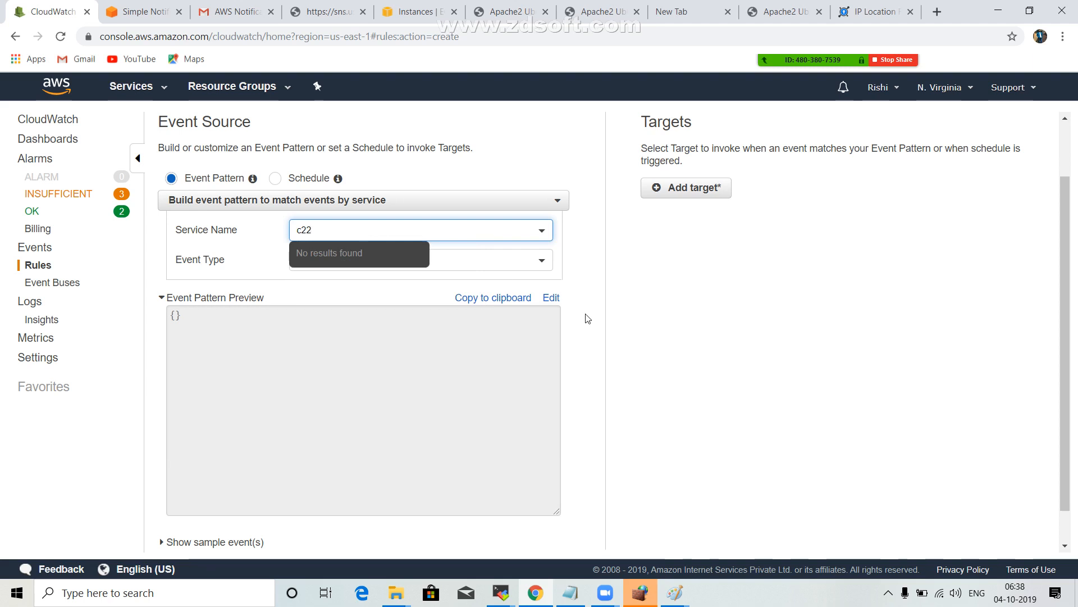
key(BackSpace)
key(BackSpace)
key(BackSpace)
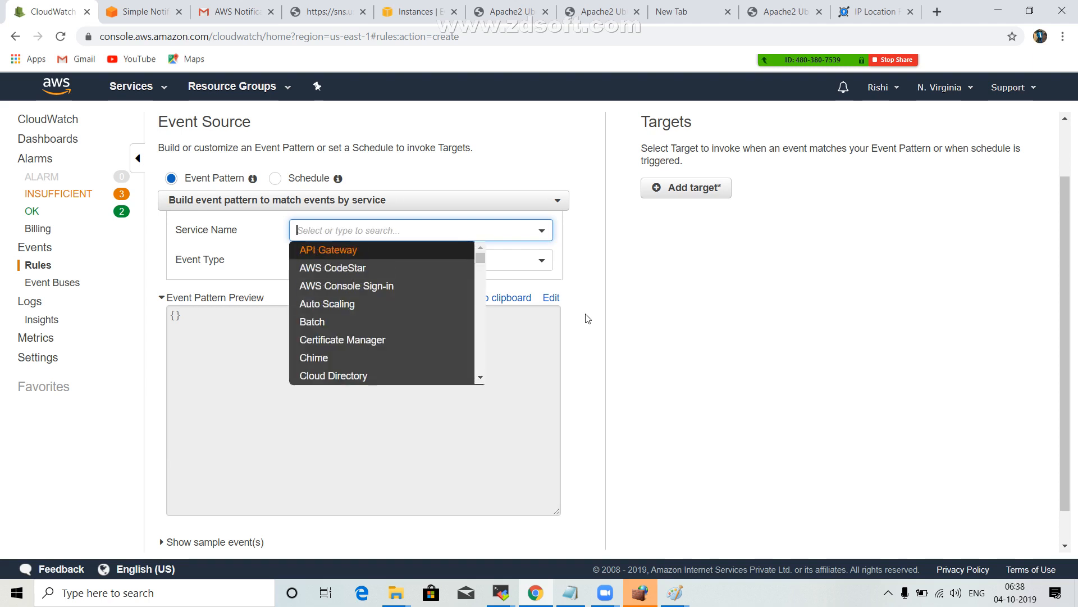
text(c22)
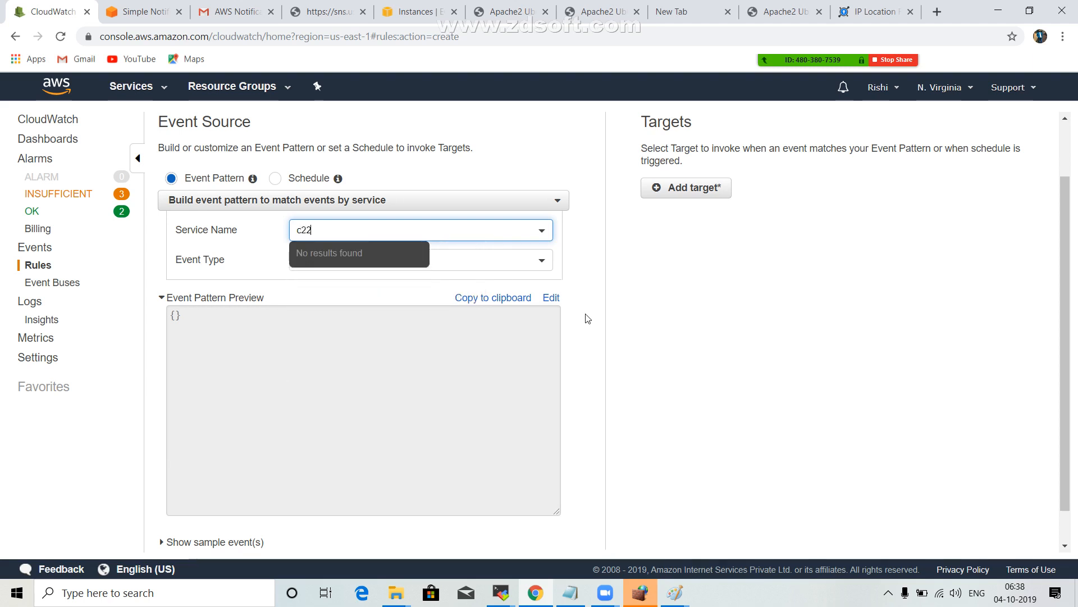
key(BackSpace)
key(BackSpace)
key(BackSpace)
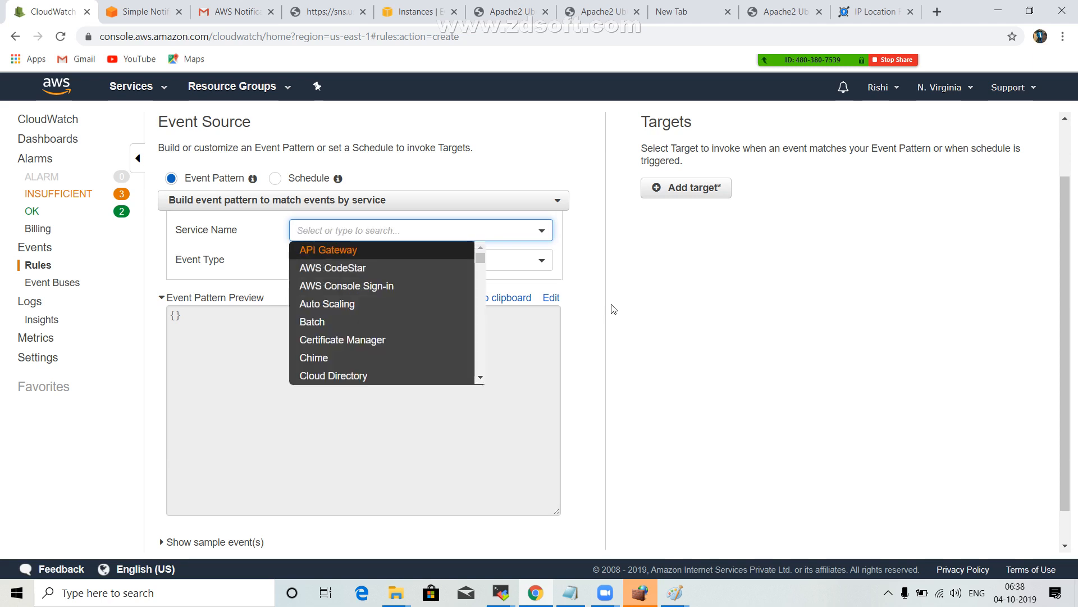
Search the service names for "ec2" and set the event pattern's service to EC2.
text(c)
key(BackSpace)
text(ec)
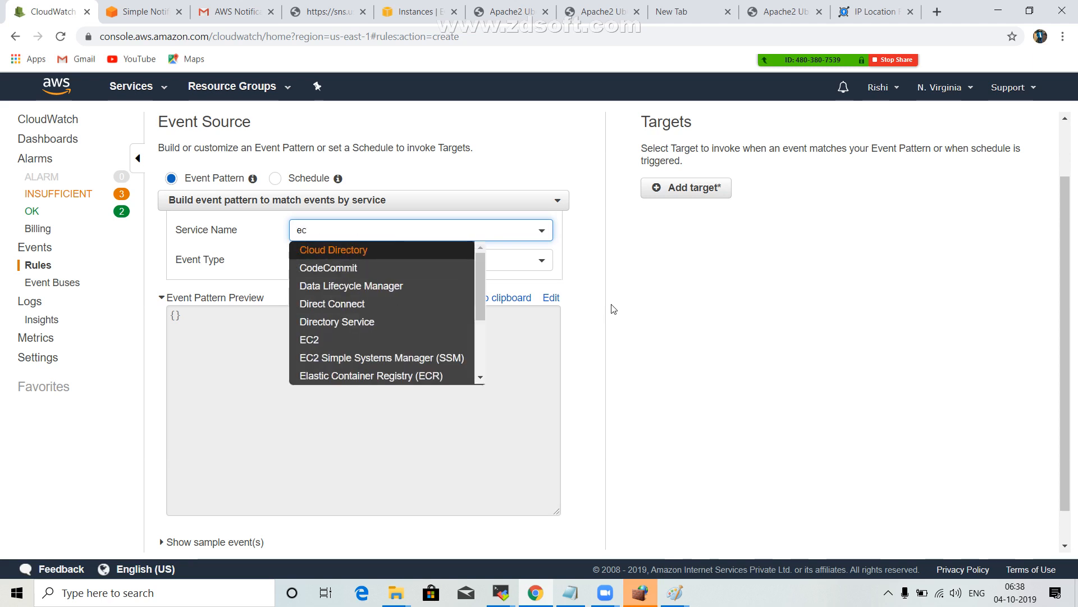
text(2)
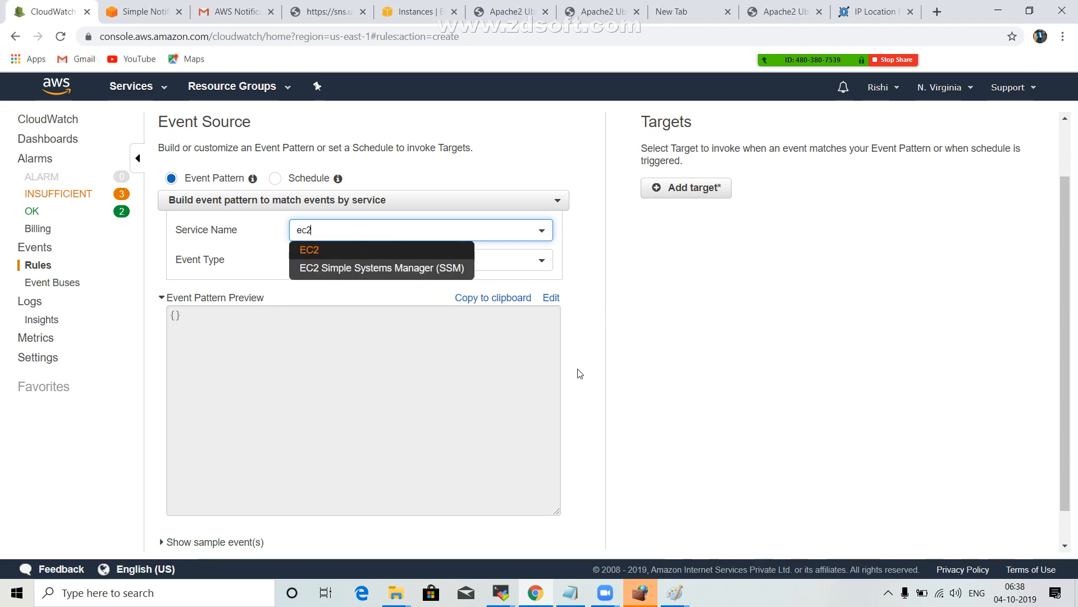
click(343, 255)
Choose All Events as the event type for the EC2 event pattern and review the rule form.
click(354, 268)
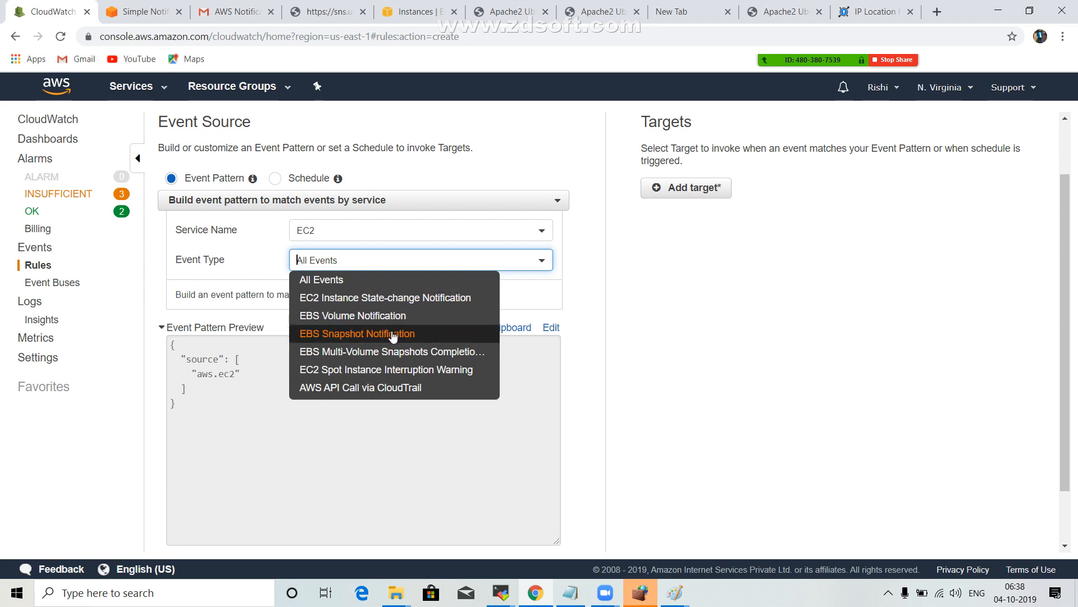
scroll(392, 354, down, 1)
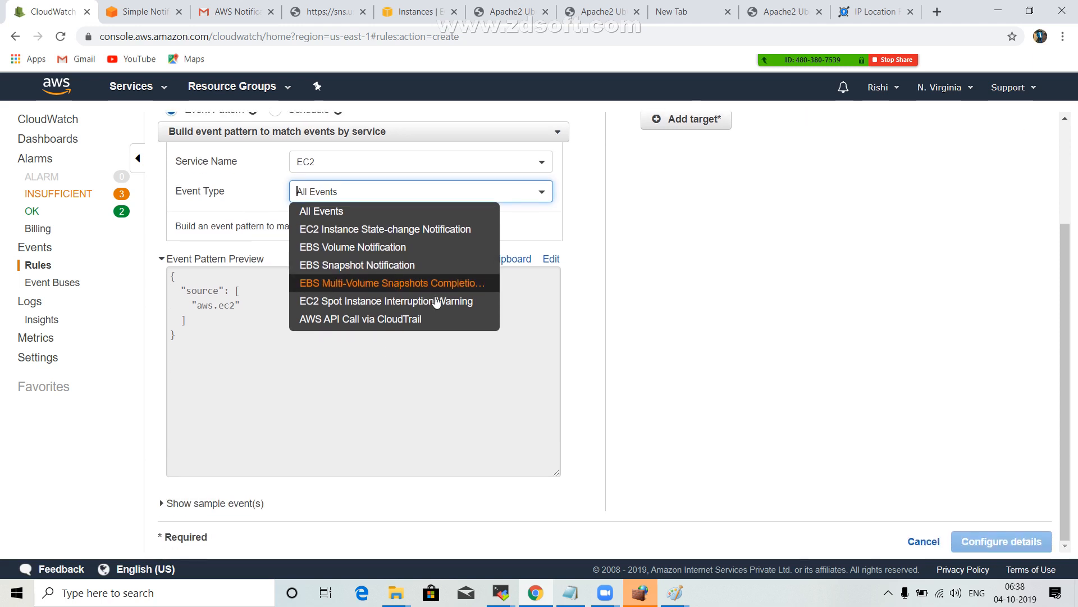
click(355, 215)
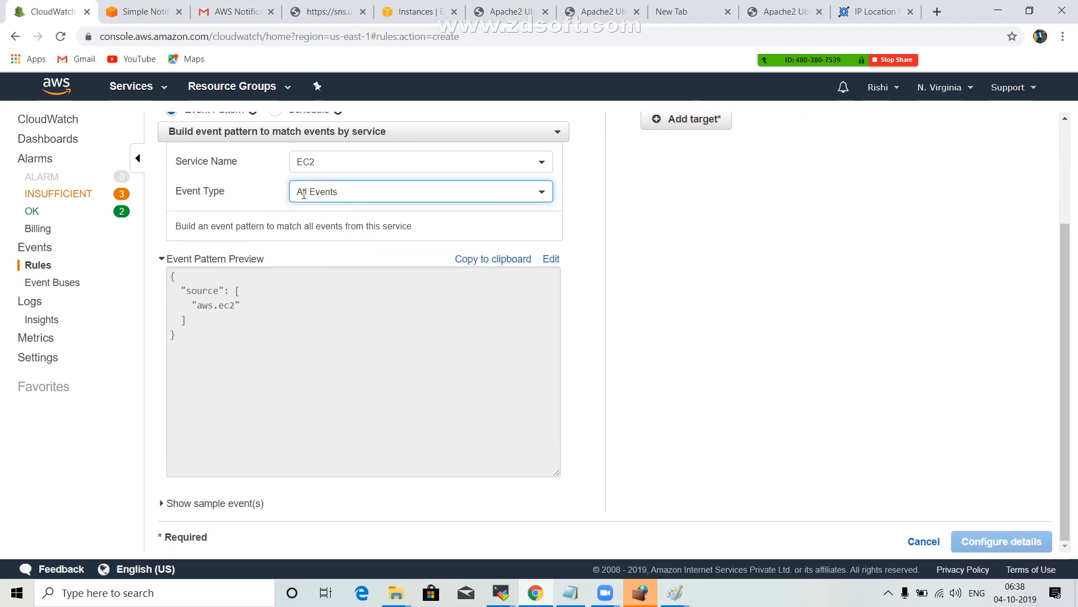
scroll(330, 277, up, 2)
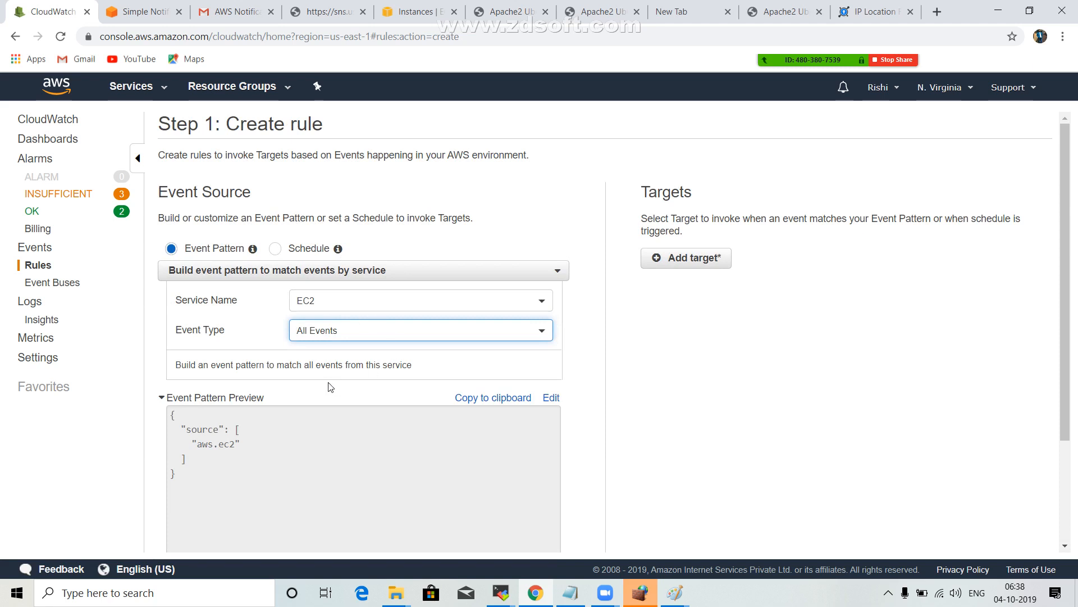
scroll(330, 379, down, 2)
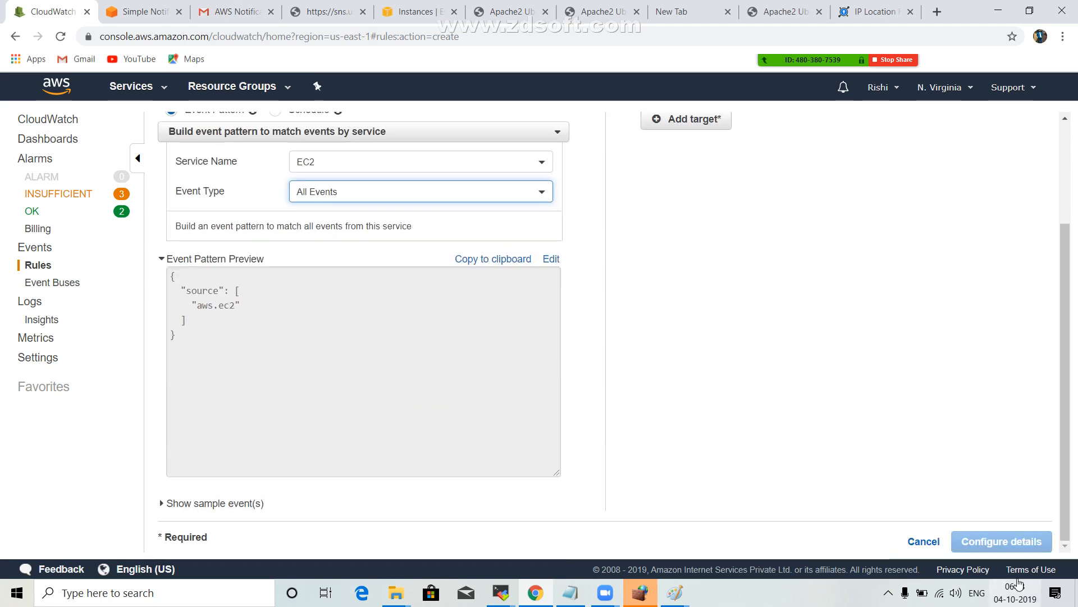
scroll(728, 303, up, 2)
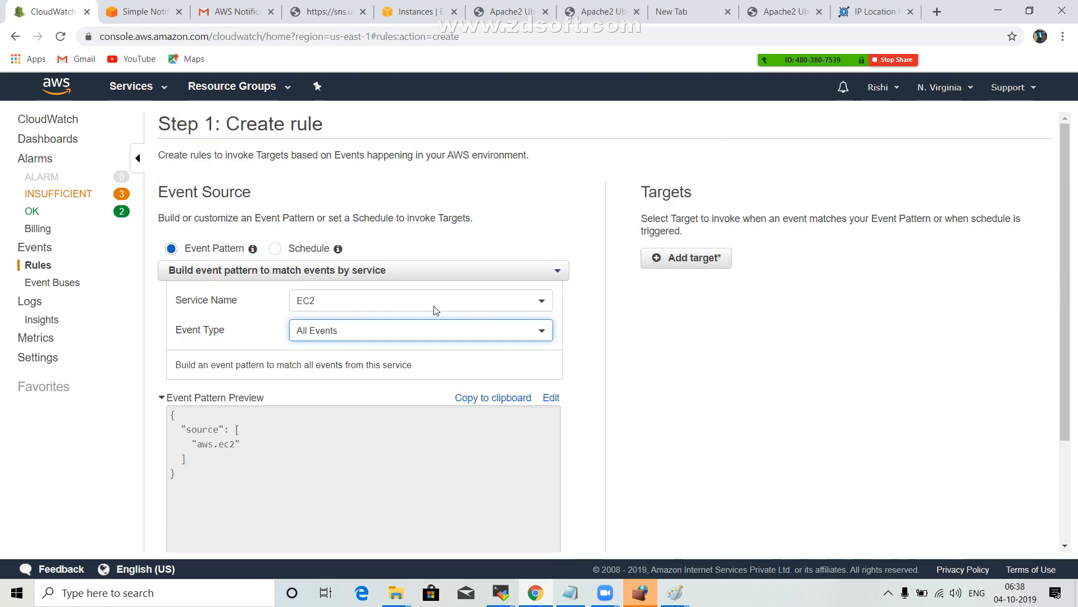
Add an SNS topic target to the rule and select the Ec2Instance-monitoring topic.
click(698, 258)
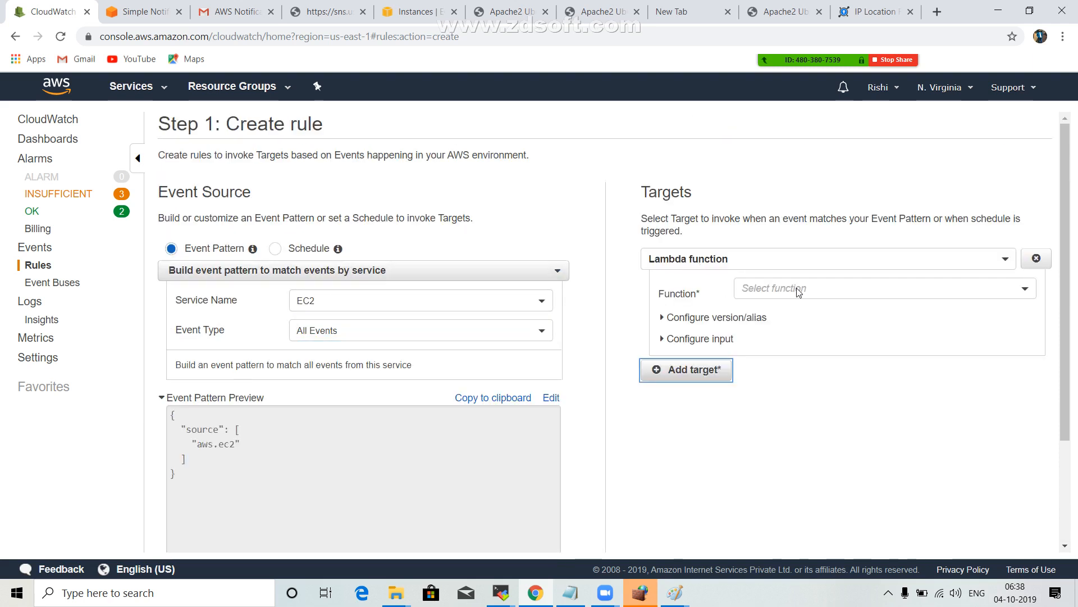
click(802, 289)
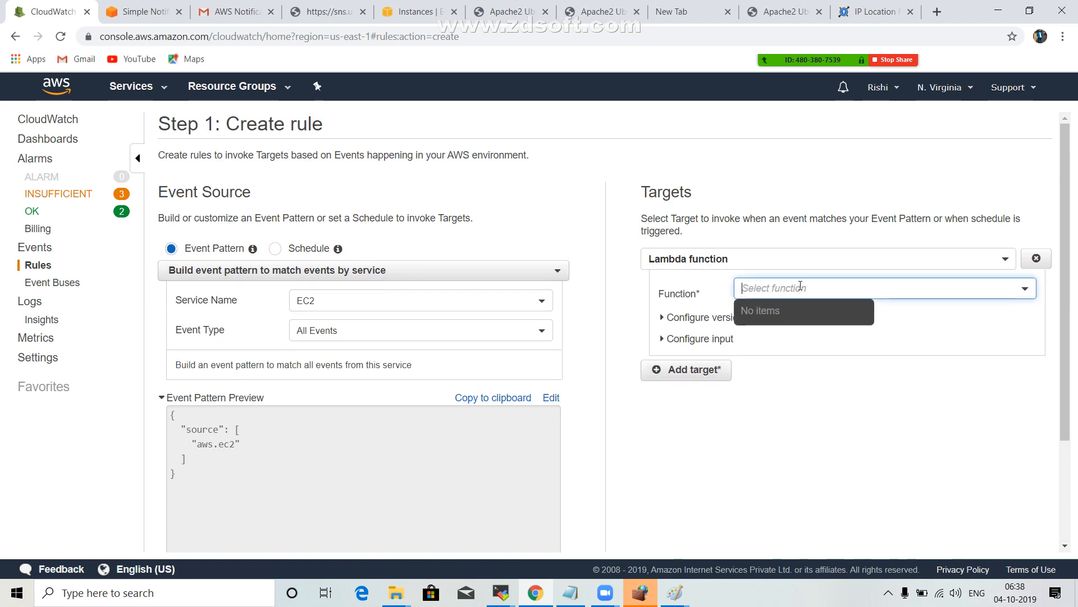
click(839, 369)
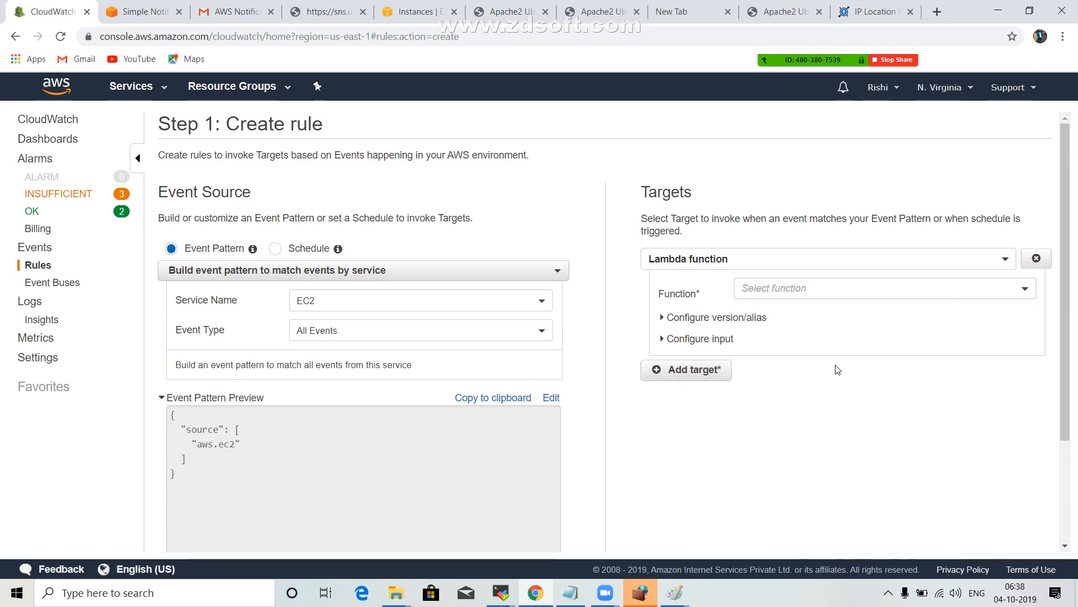
click(788, 264)
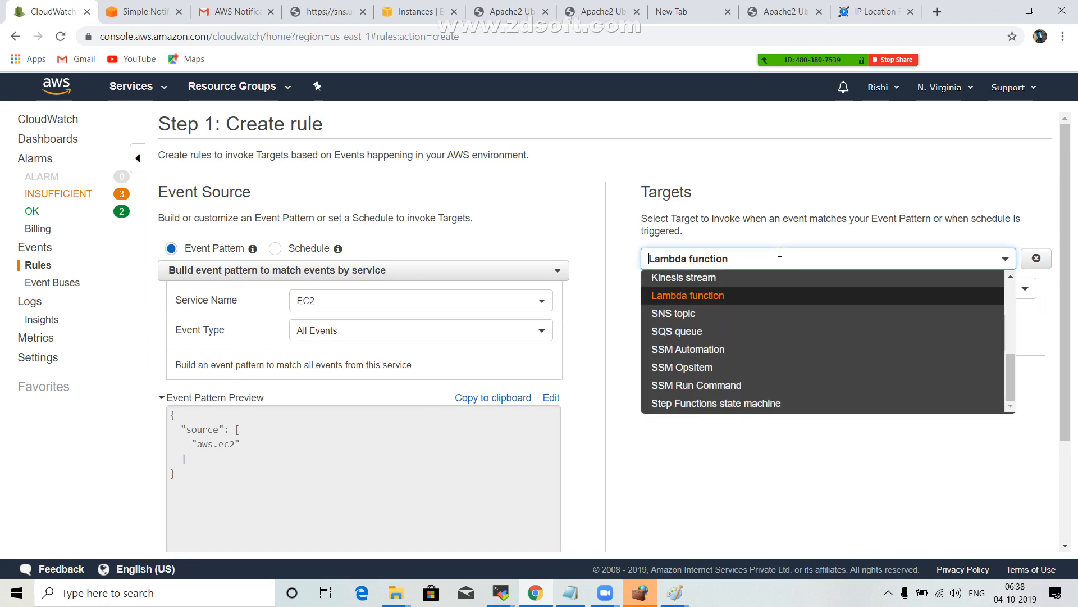
click(713, 314)
click(832, 289)
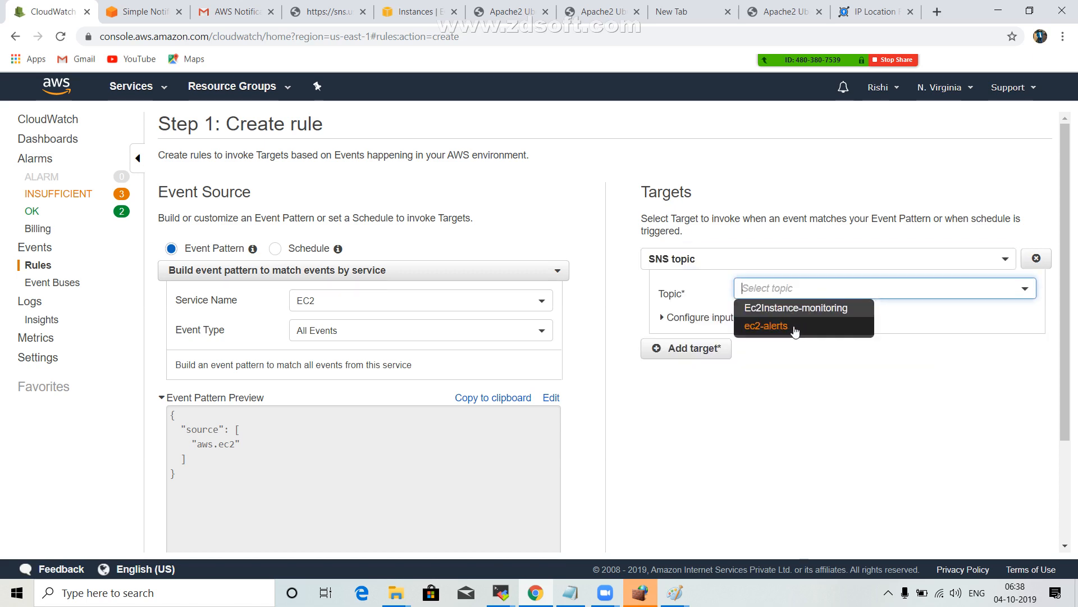
click(796, 310)
scroll(907, 432, down, 3)
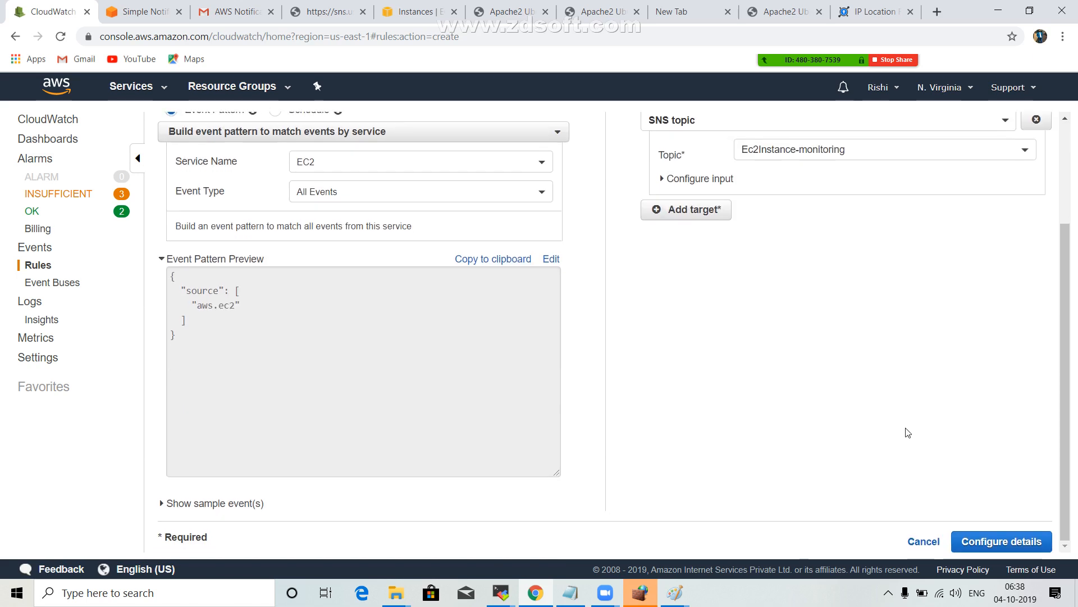
Proceed to the rule details, name the rule ec2-alerts and create it in the enabled state.
click(1009, 542)
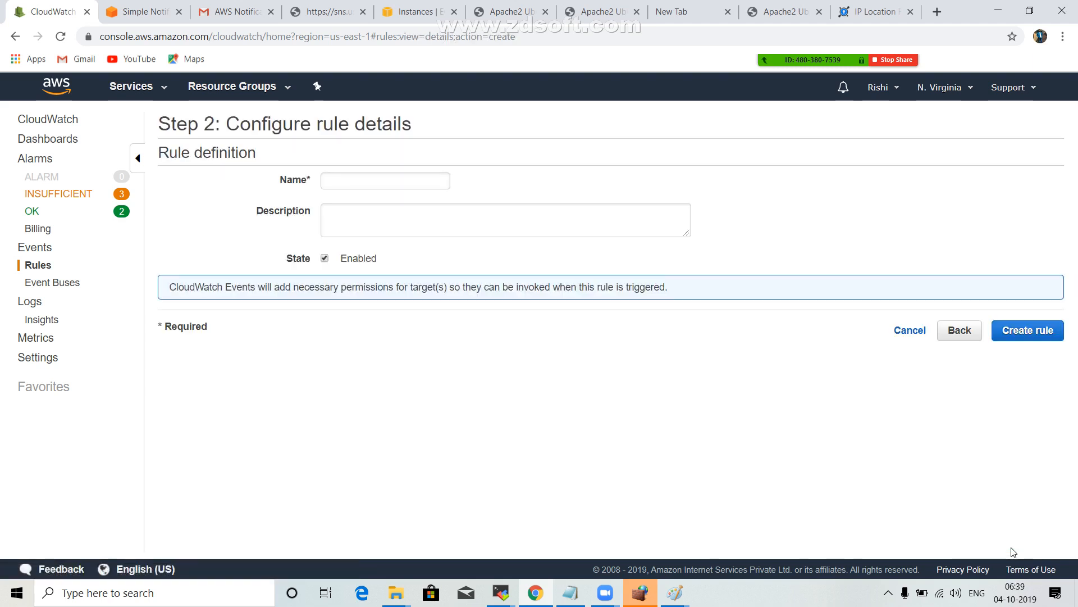
click(332, 179)
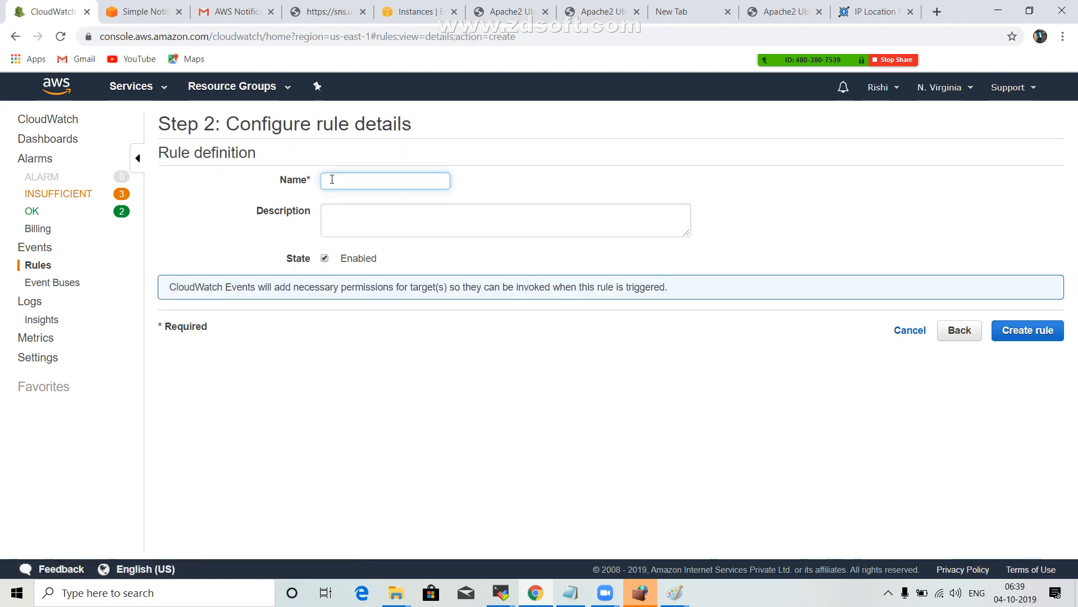
text(ec2-alerts)
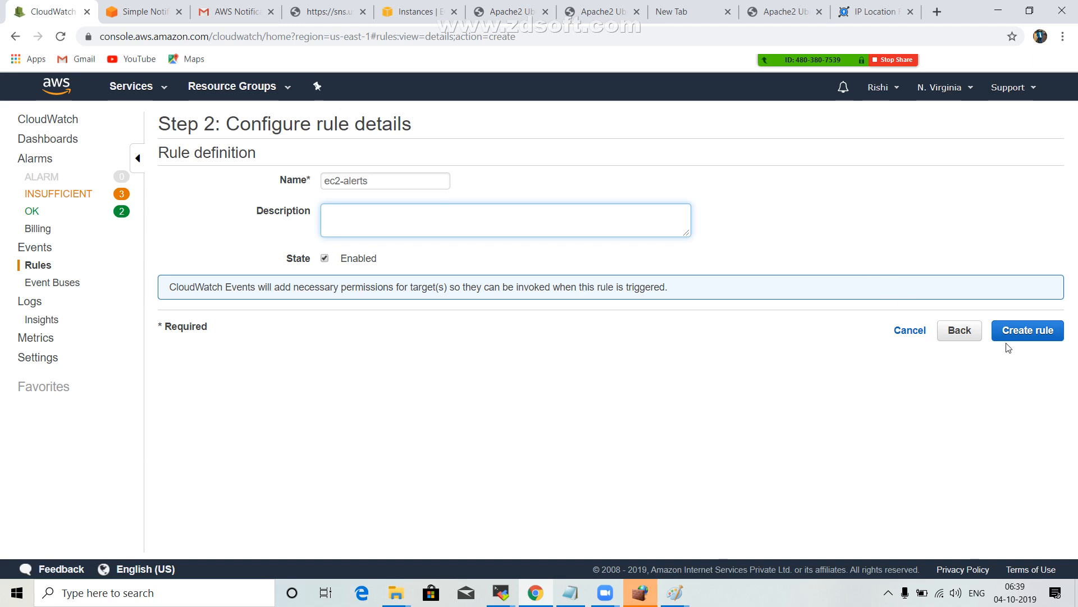
click(1040, 326)
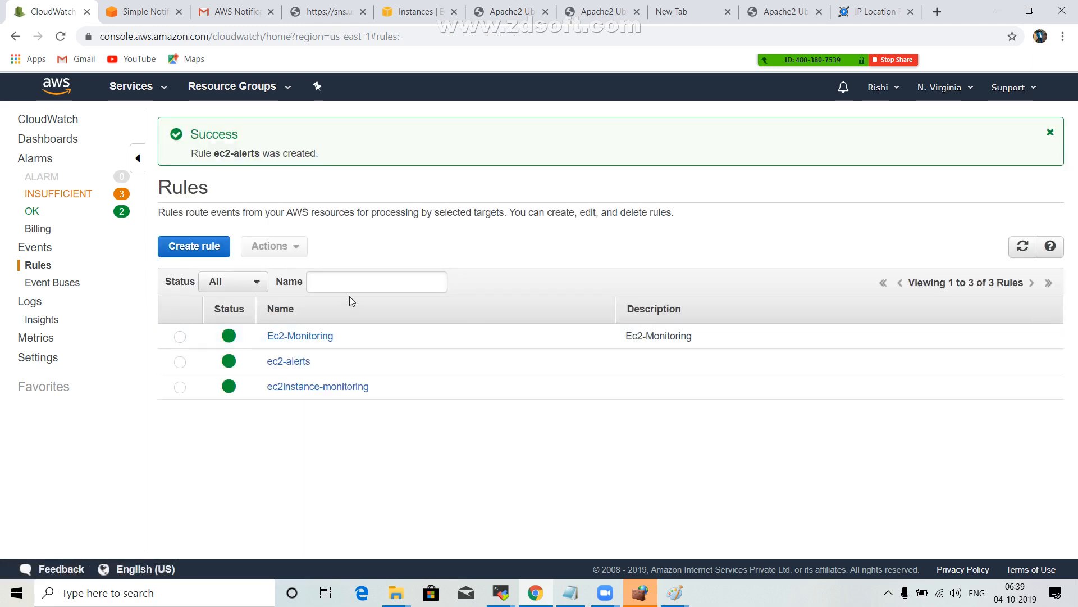
Select the Ec2-Monitoring rule and view the actions available for it.
click(180, 338)
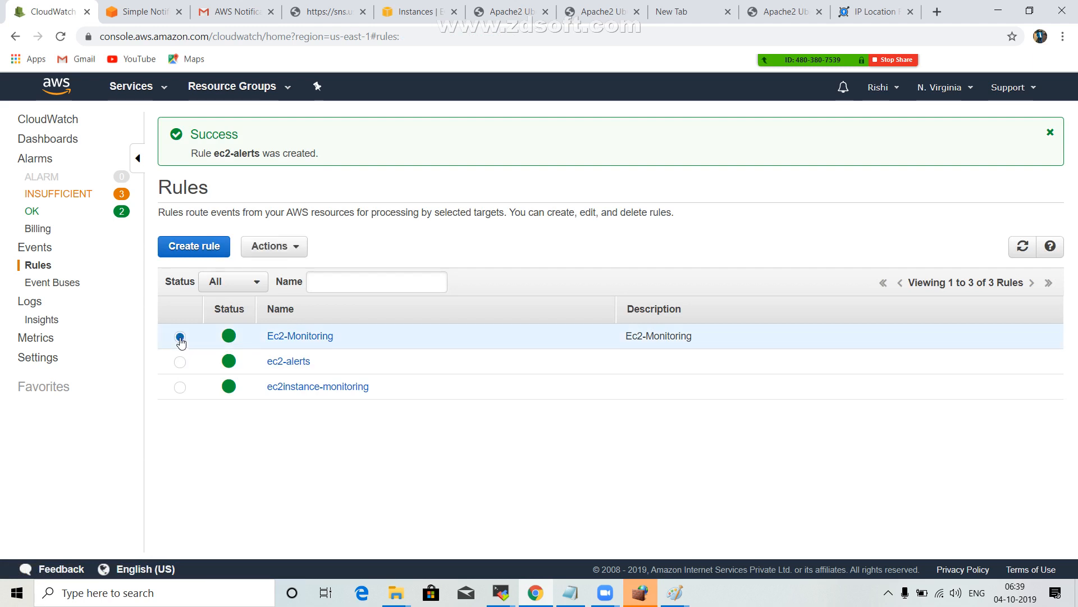
click(291, 252)
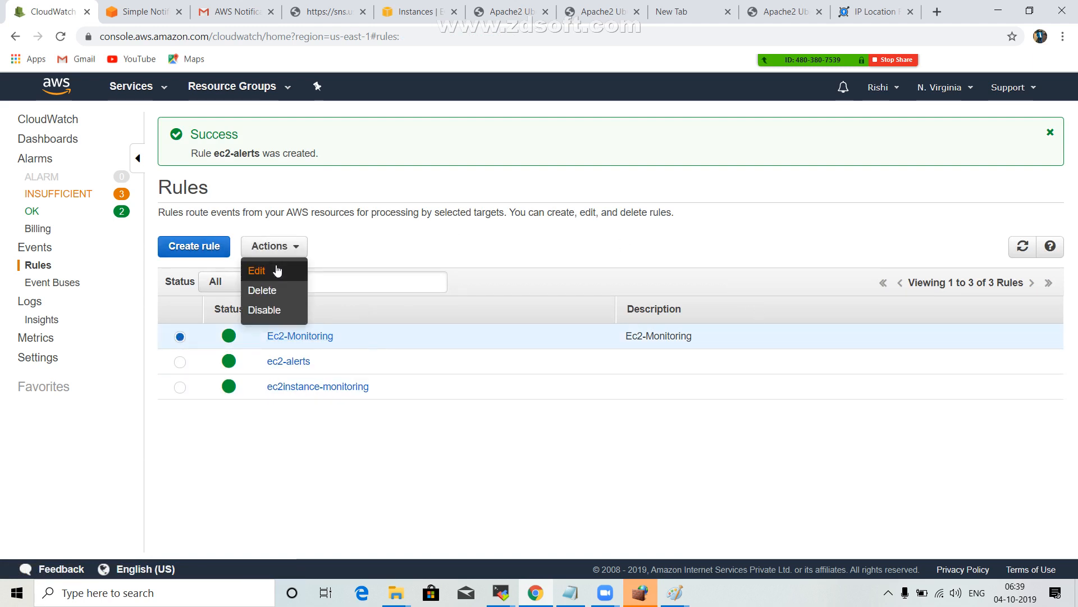
Look over the service name choices in a new rule form, and leave it for the CloudWatch Events overview page.
click(209, 254)
click(210, 254)
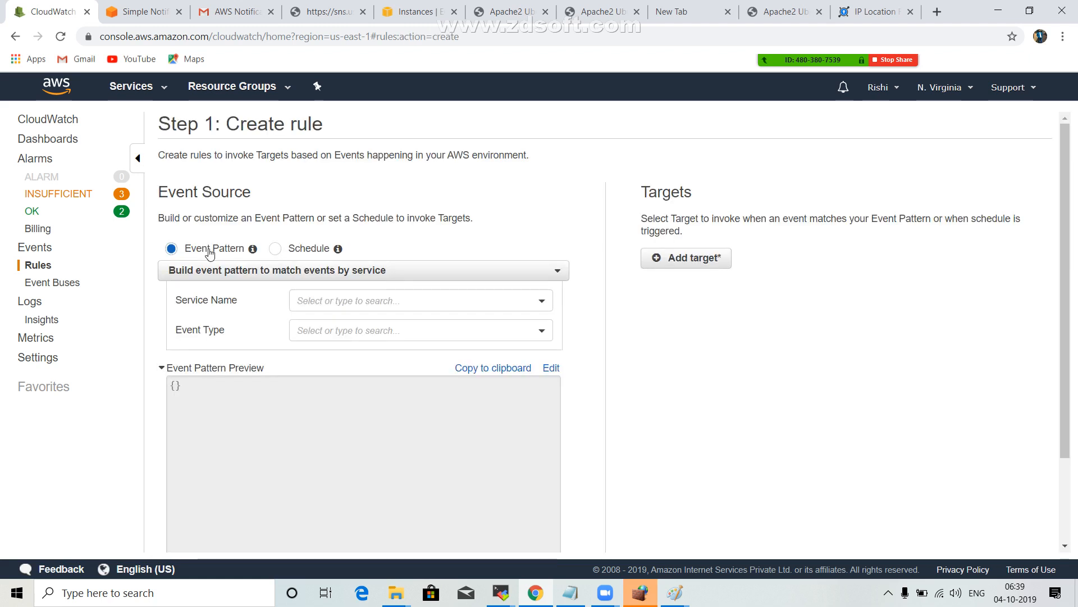
scroll(276, 260, down, 2)
click(397, 192)
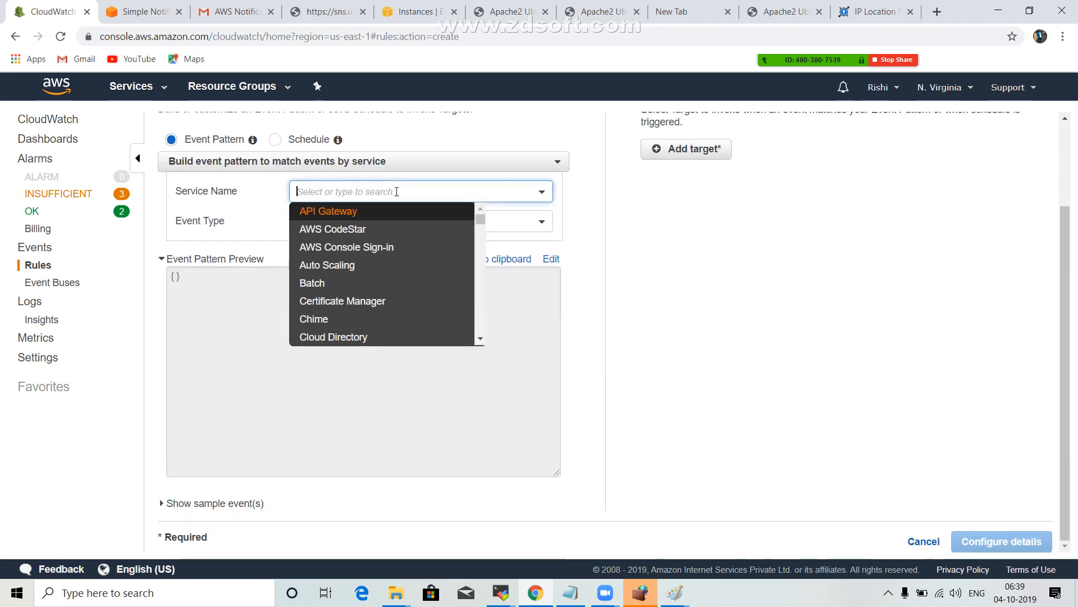
click(528, 223)
click(798, 446)
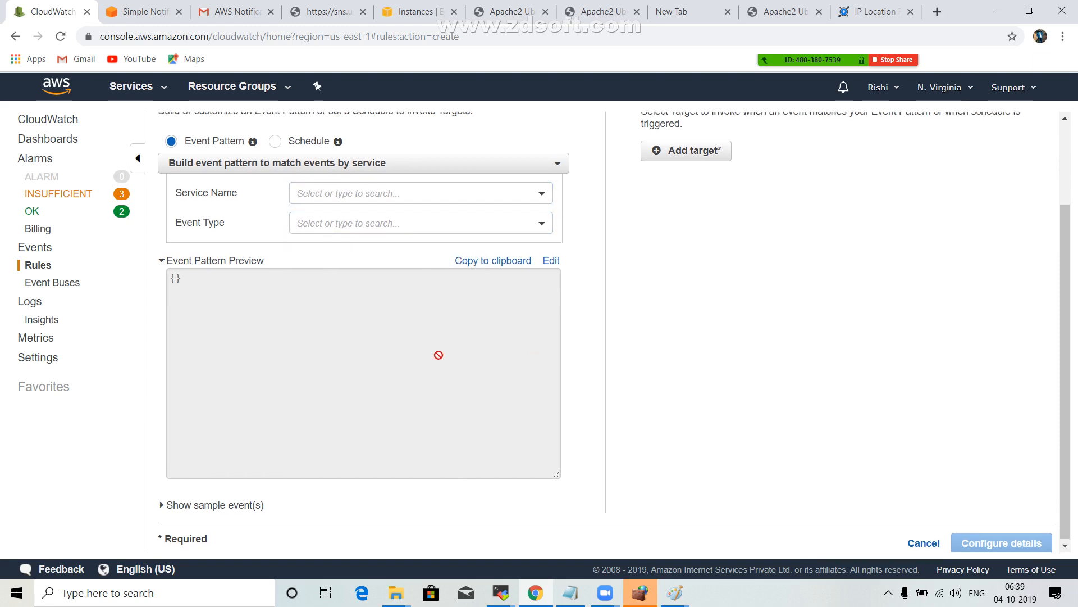
scroll(438, 354, up, 2)
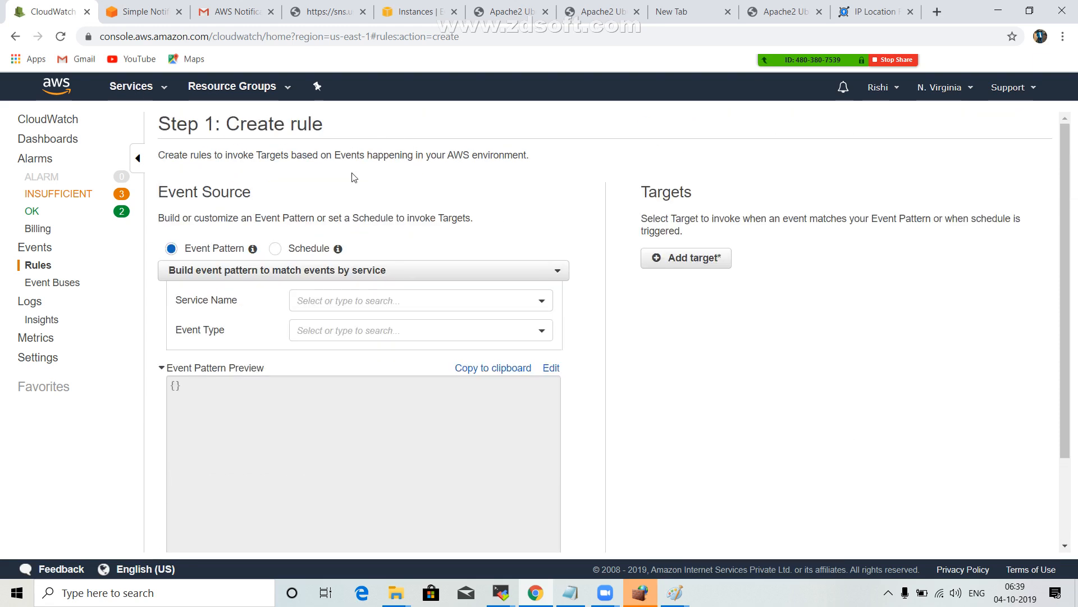
click(42, 251)
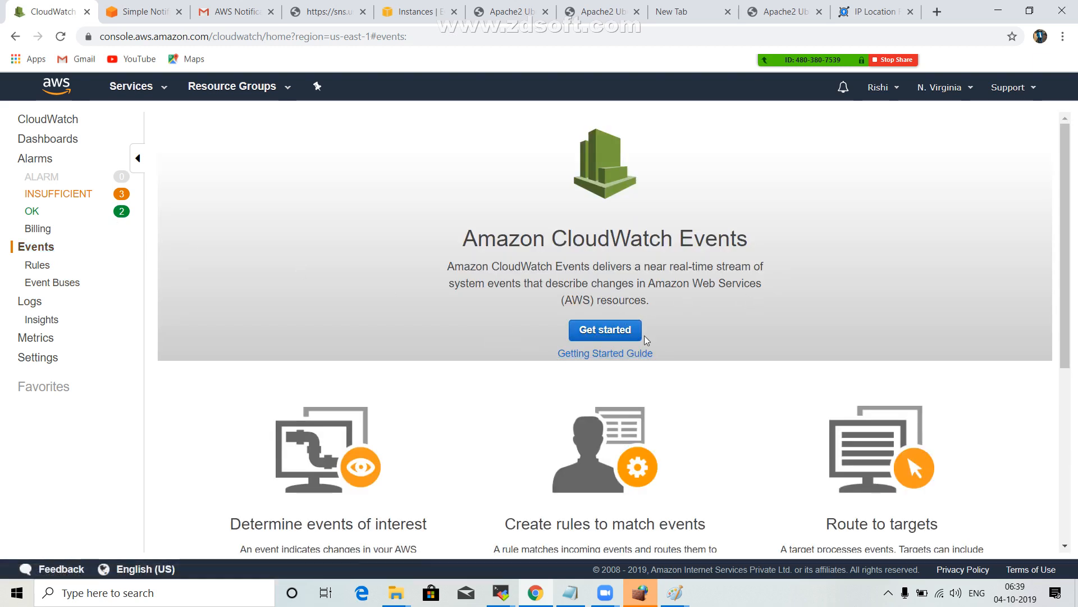
Switch to the Notepad notes, remove one blank line above the icici-service section and highlight that section's four lines.
click(570, 594)
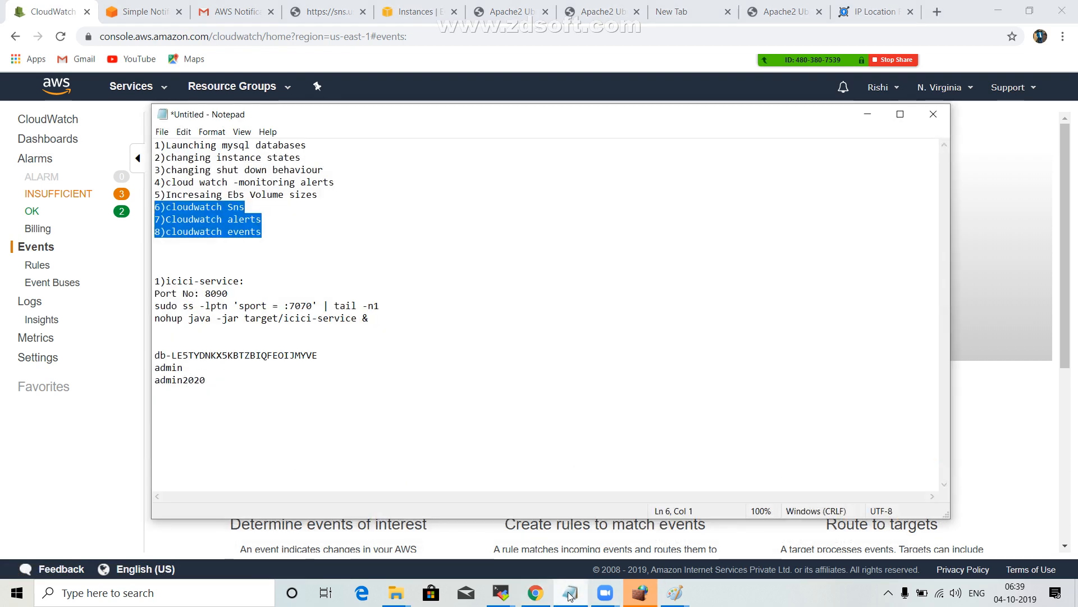
click(421, 305)
drag(414, 316, 152, 275)
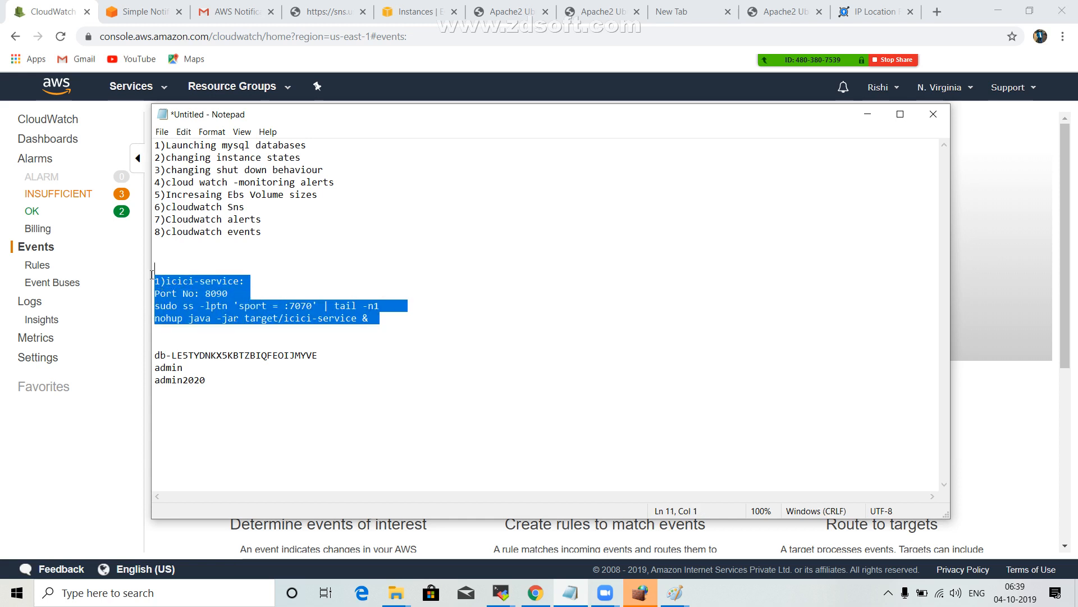
click(202, 264)
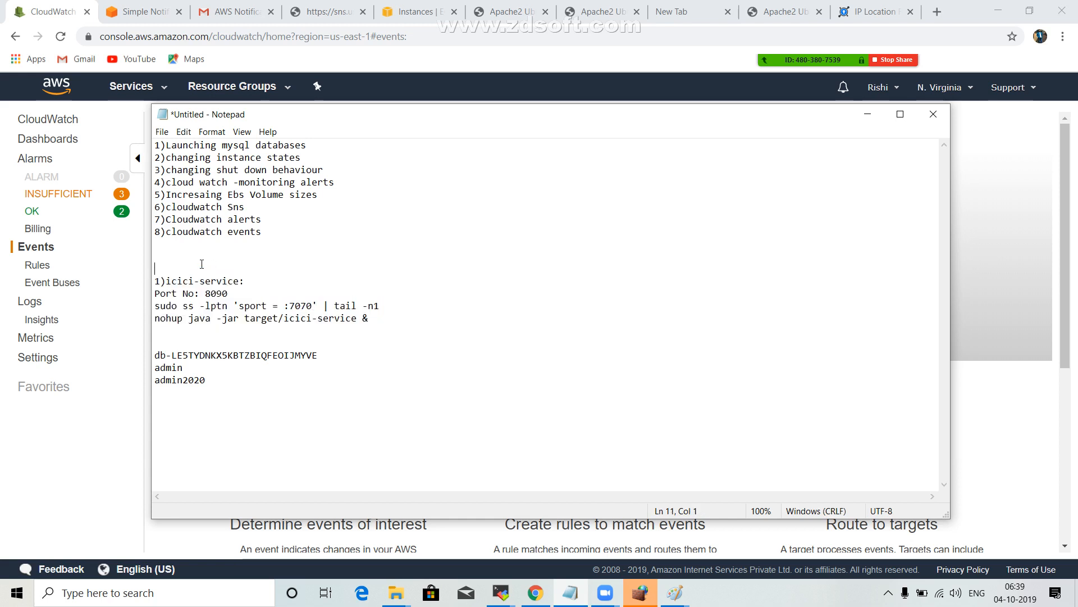
key(BackSpace)
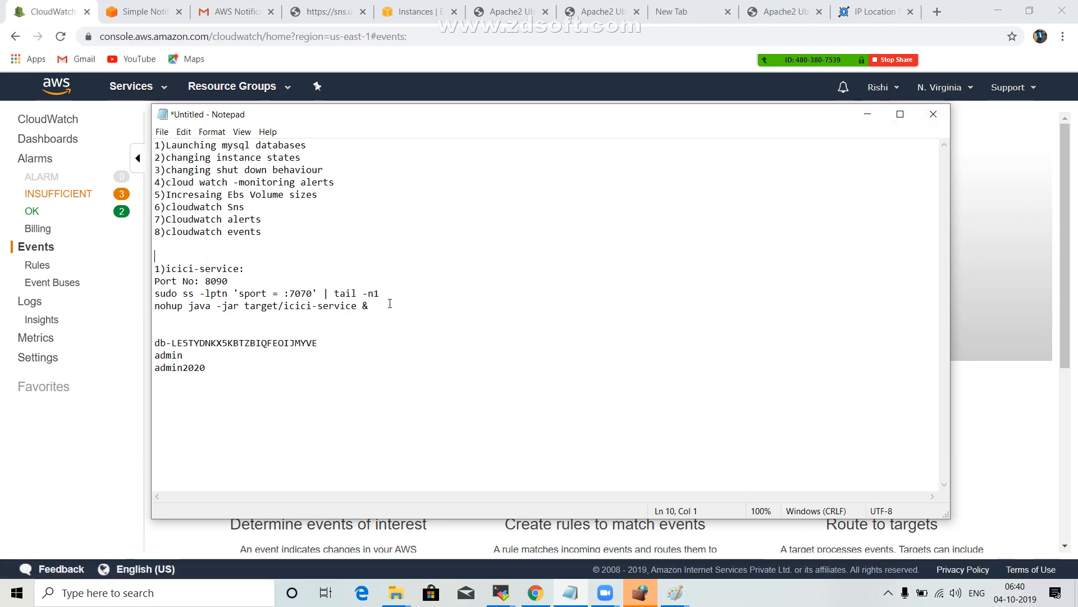
drag(390, 303, 150, 268)
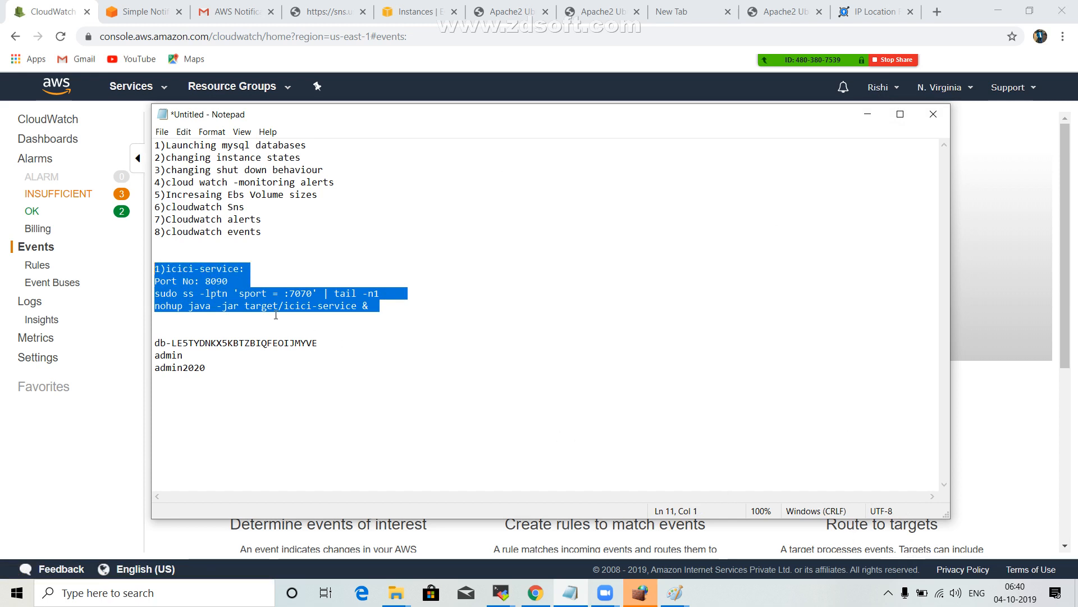
click(888, 592)
click(861, 538)
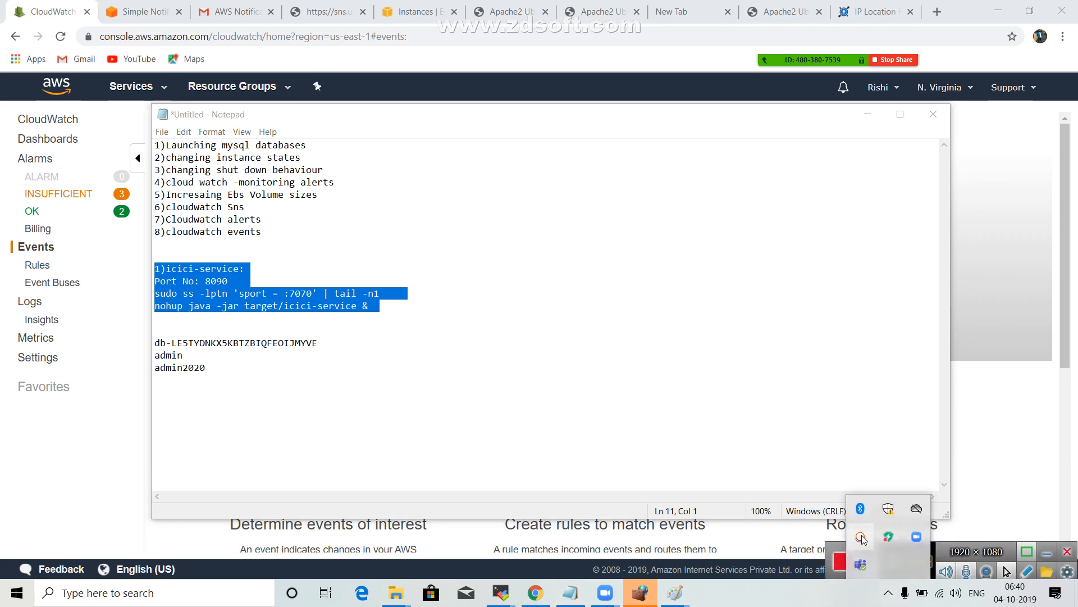